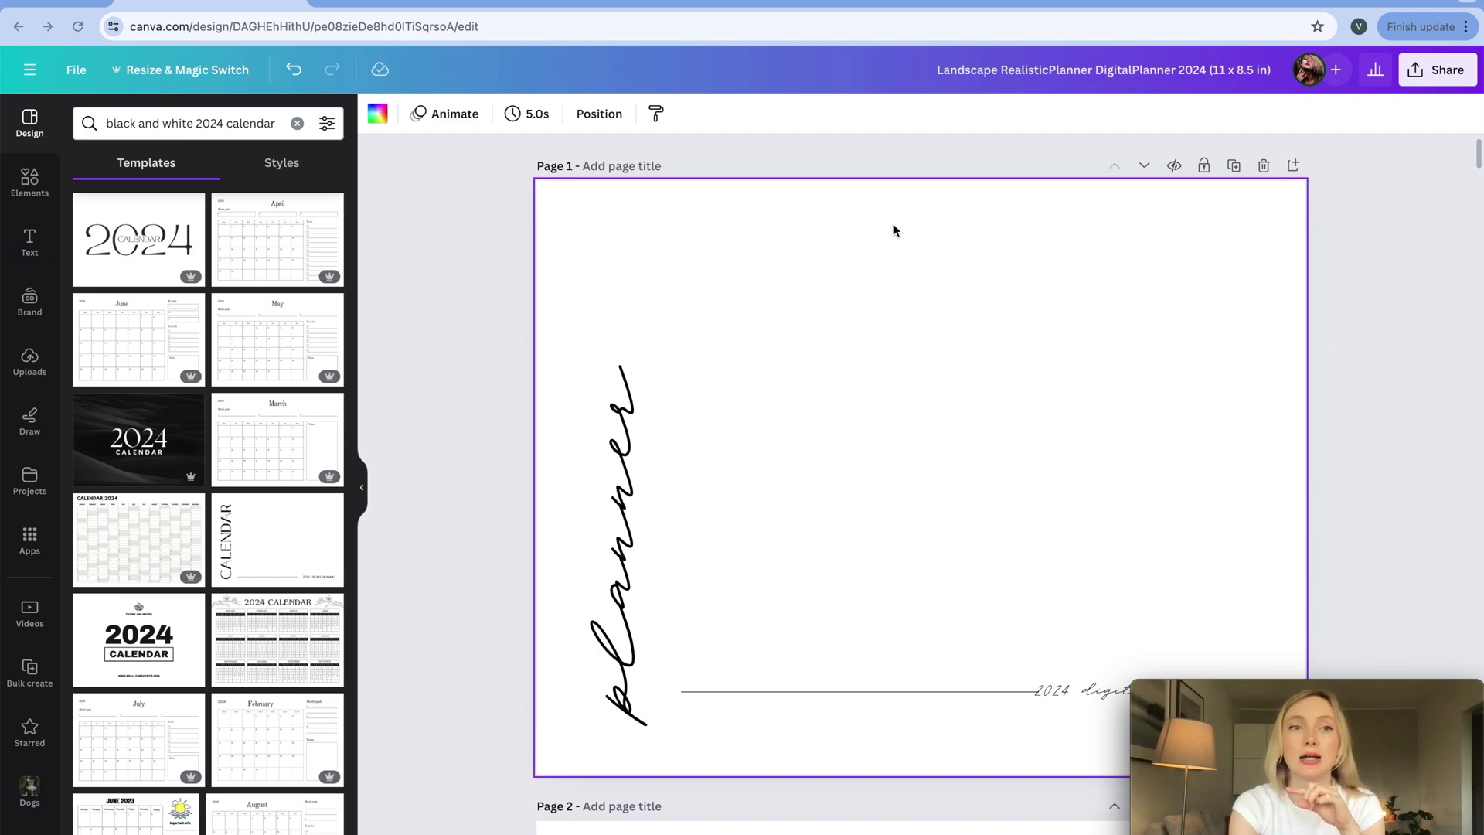
Create a new blank design using the recent custom size of 11 × 8.5 in
{"action": "left_click", "coordinate": [80, 71]}
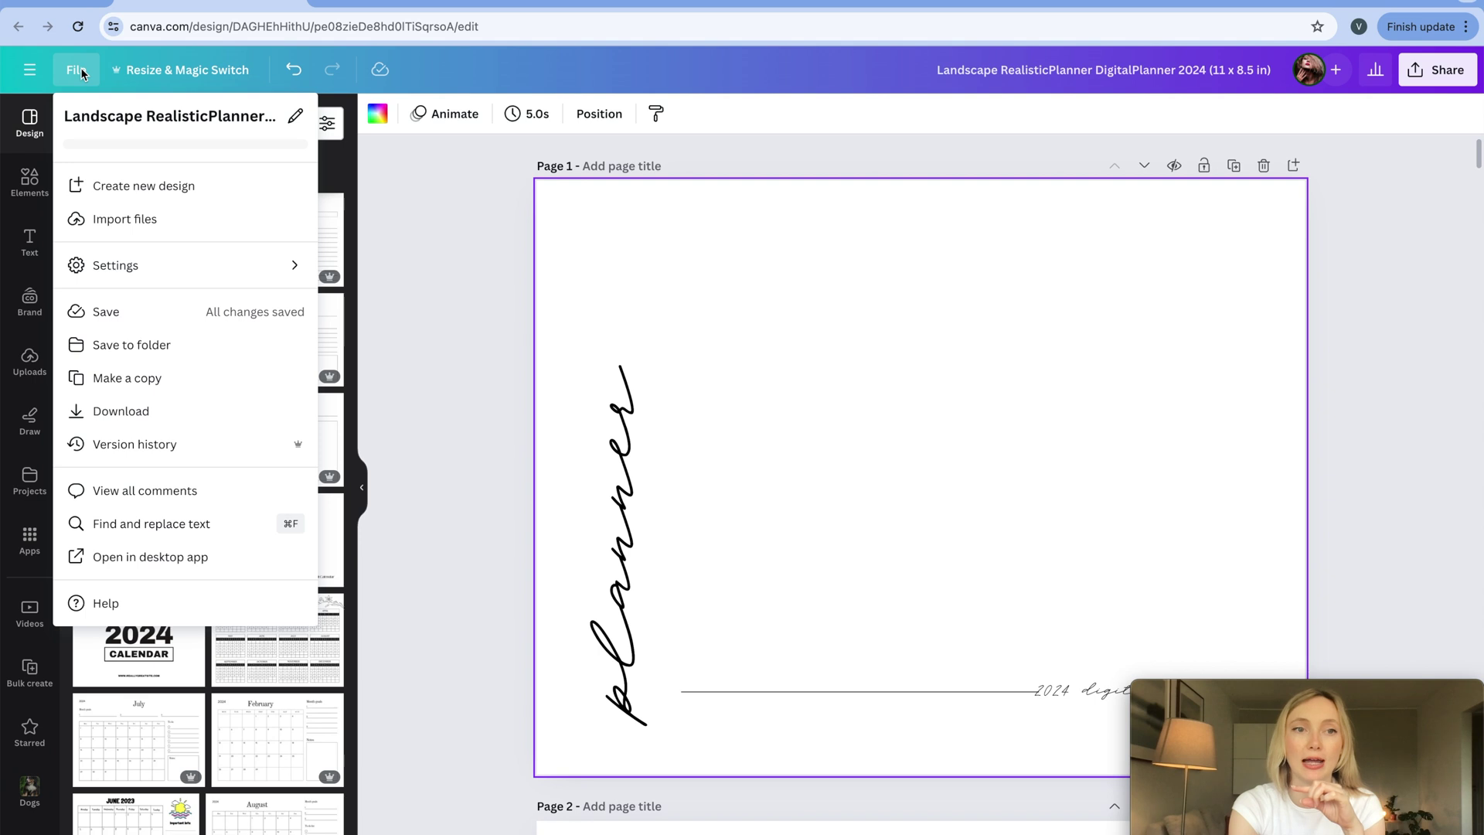
{"action": "left_click", "coordinate": [207, 190]}
{"action": "left_click", "coordinate": [174, 158]}
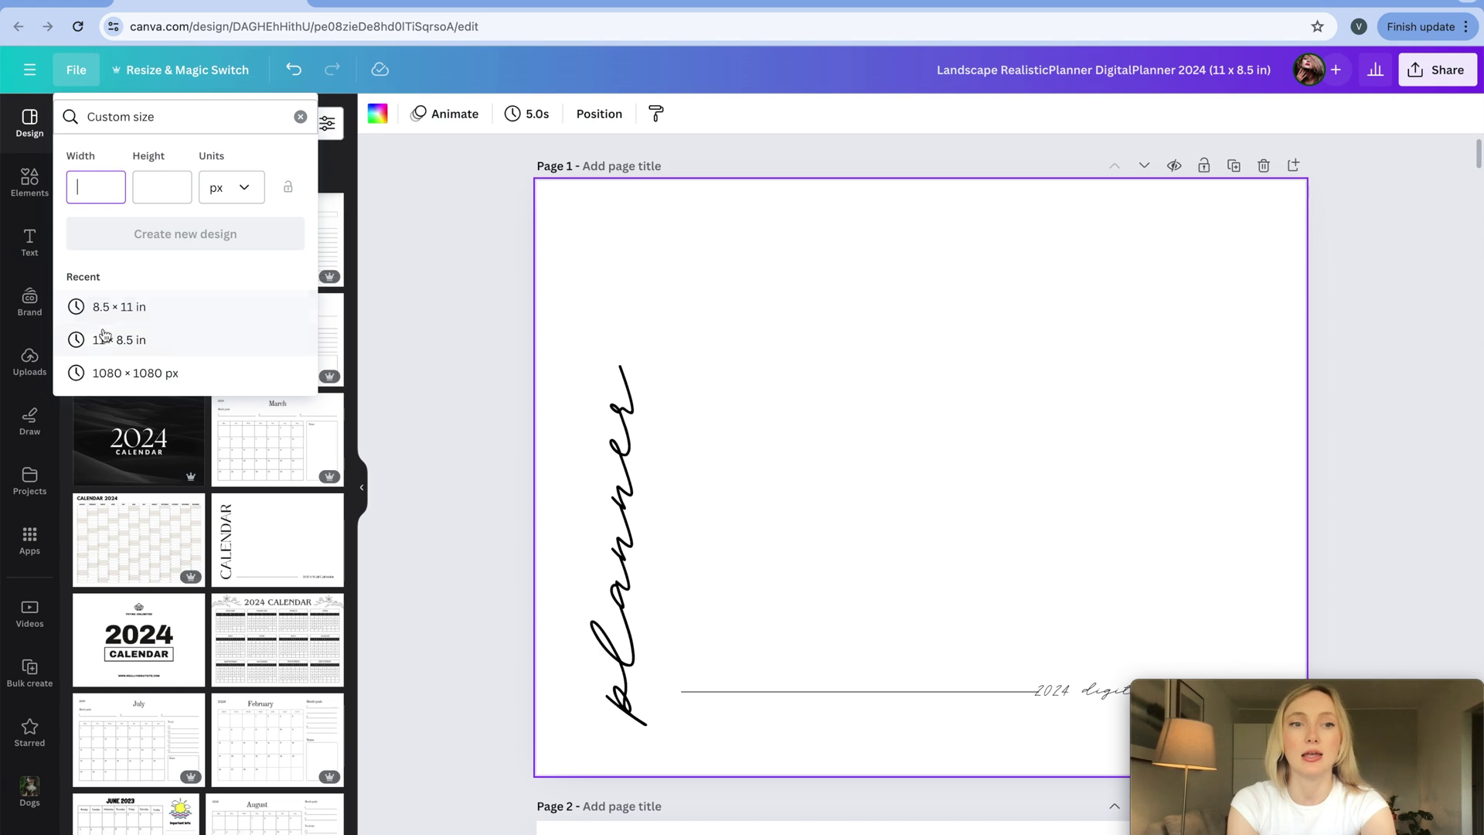
{"action": "left_click", "coordinate": [129, 341]}
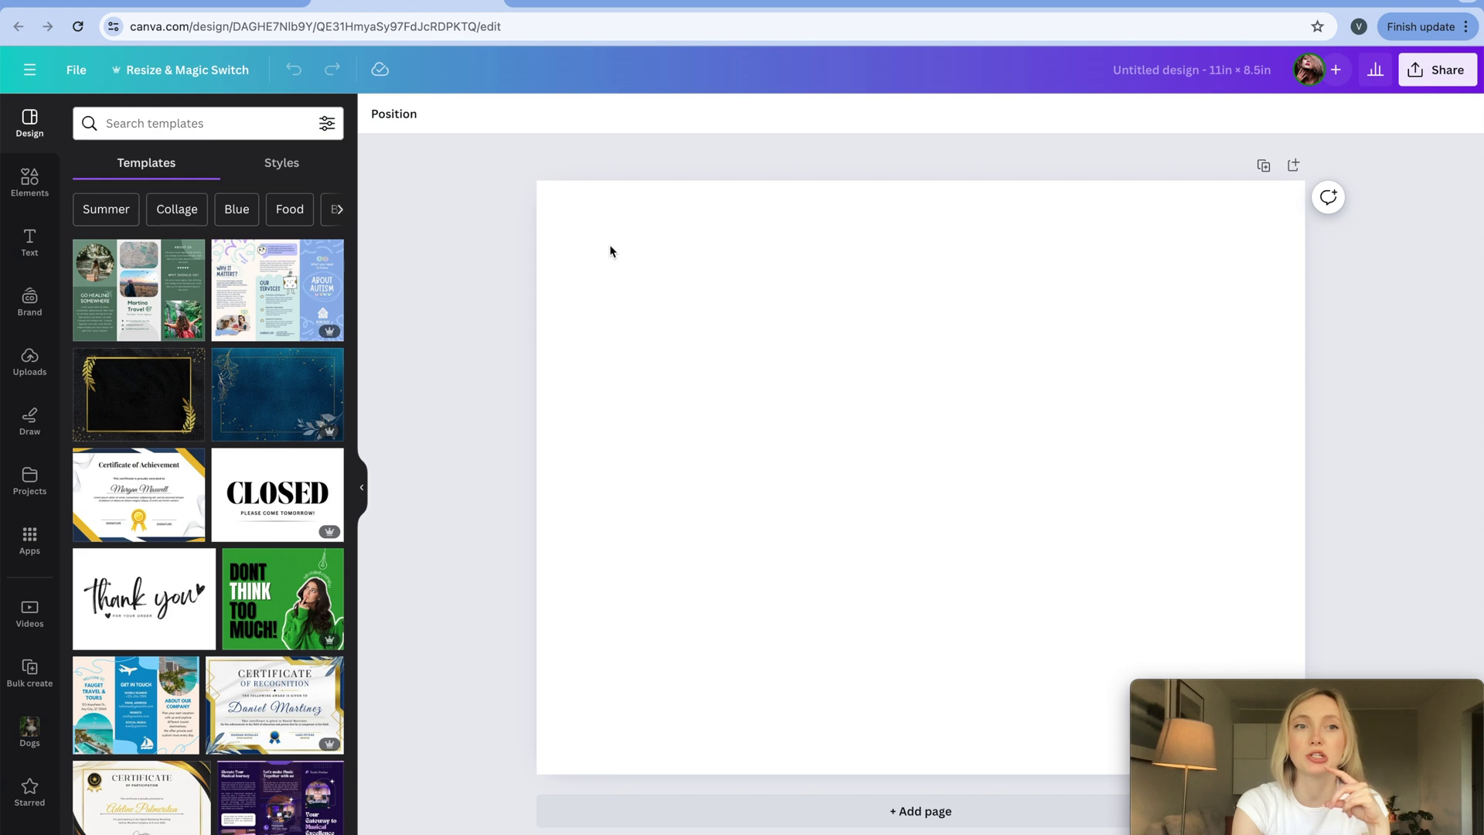
Search the new design's templates for 'black and white 2024 calendar', reusing the earlier query
{"action": "left_click", "coordinate": [120, 122]}
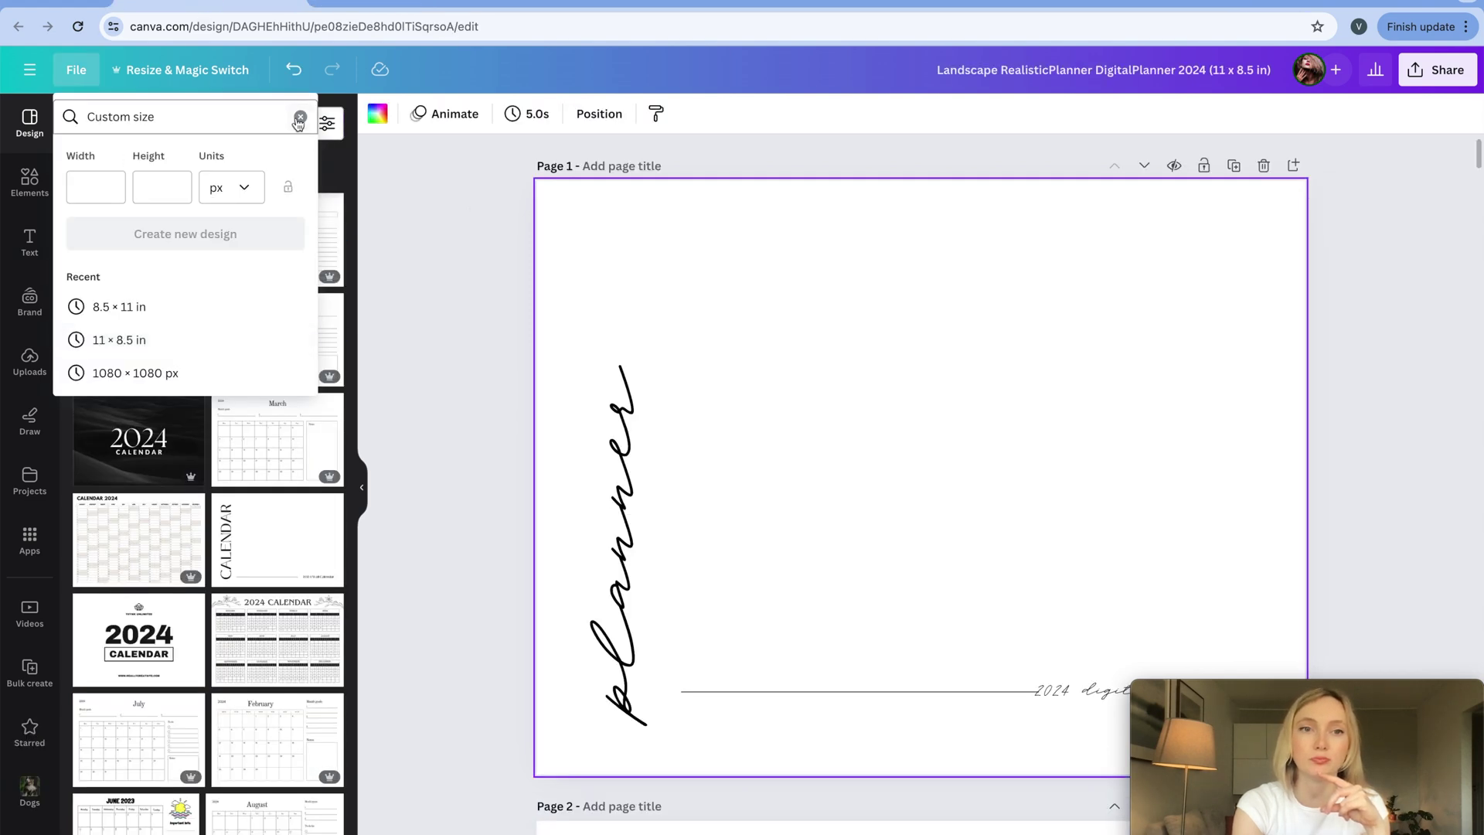
{"action": "left_click", "coordinate": [303, 118]}
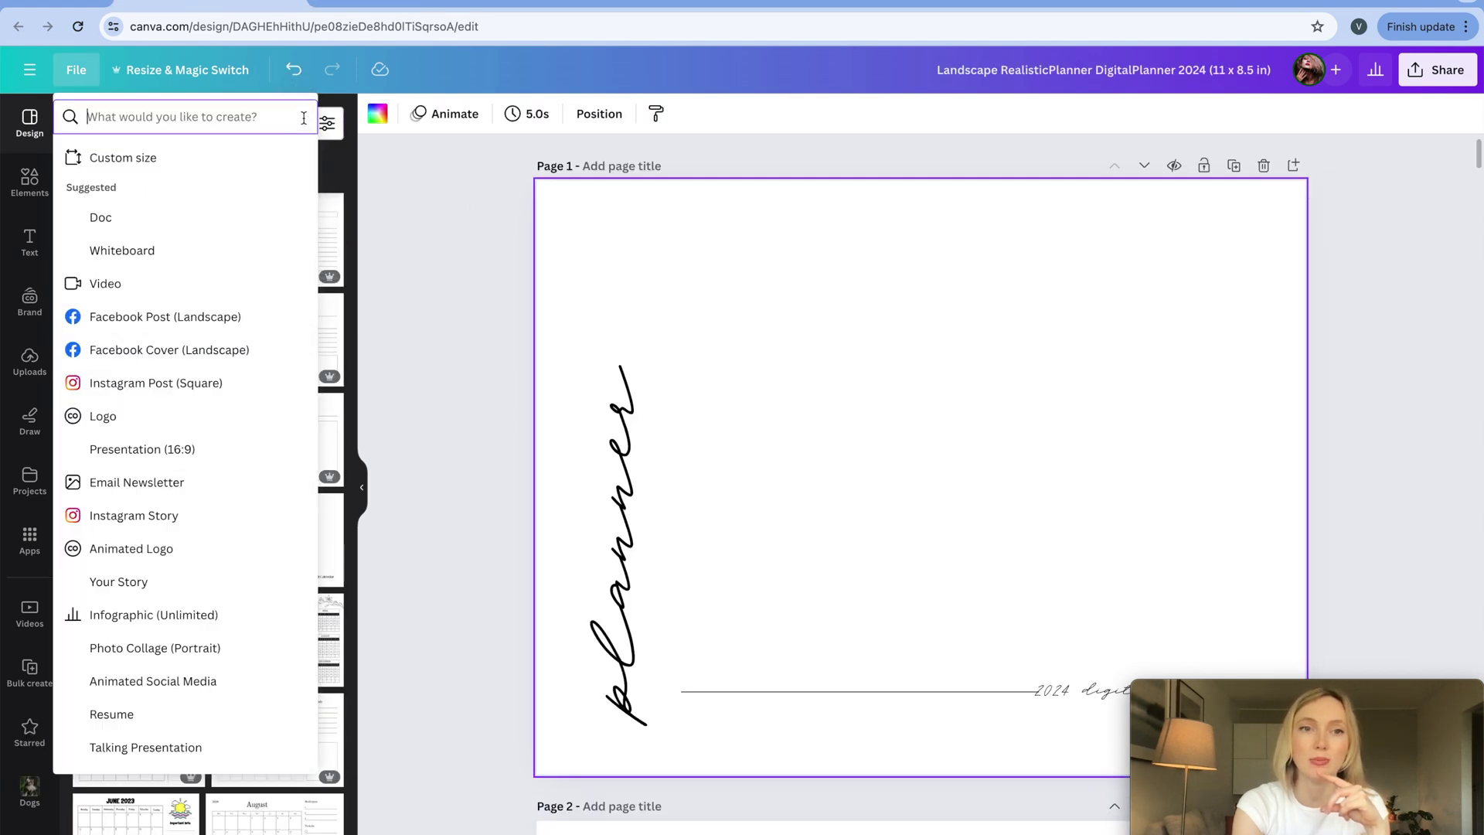
{"action": "left_click", "coordinate": [428, 221]}
{"action": "left_click", "coordinate": [147, 124]}
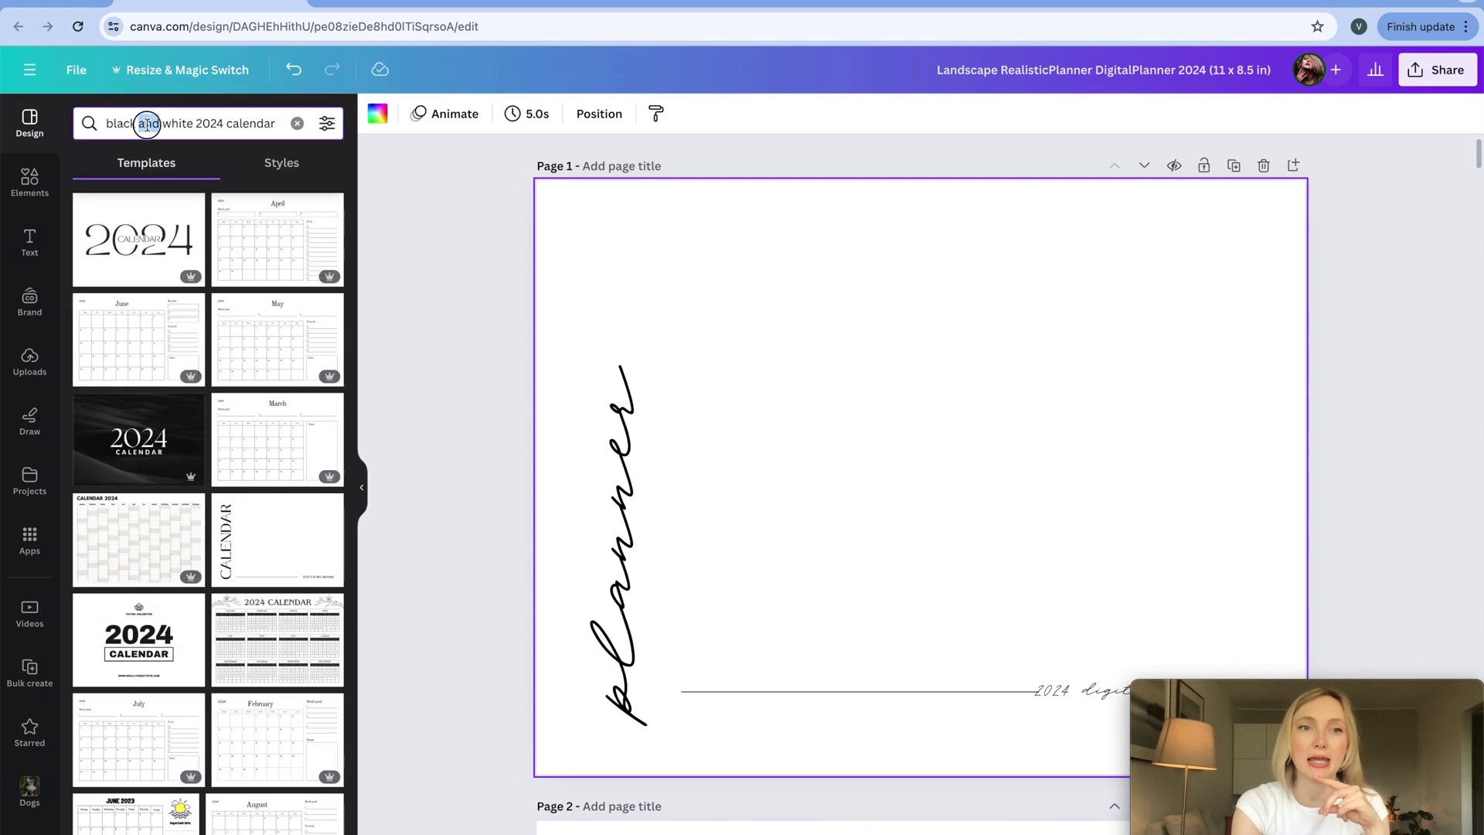
{"action": "triple_click", "coordinate": [147, 124]}
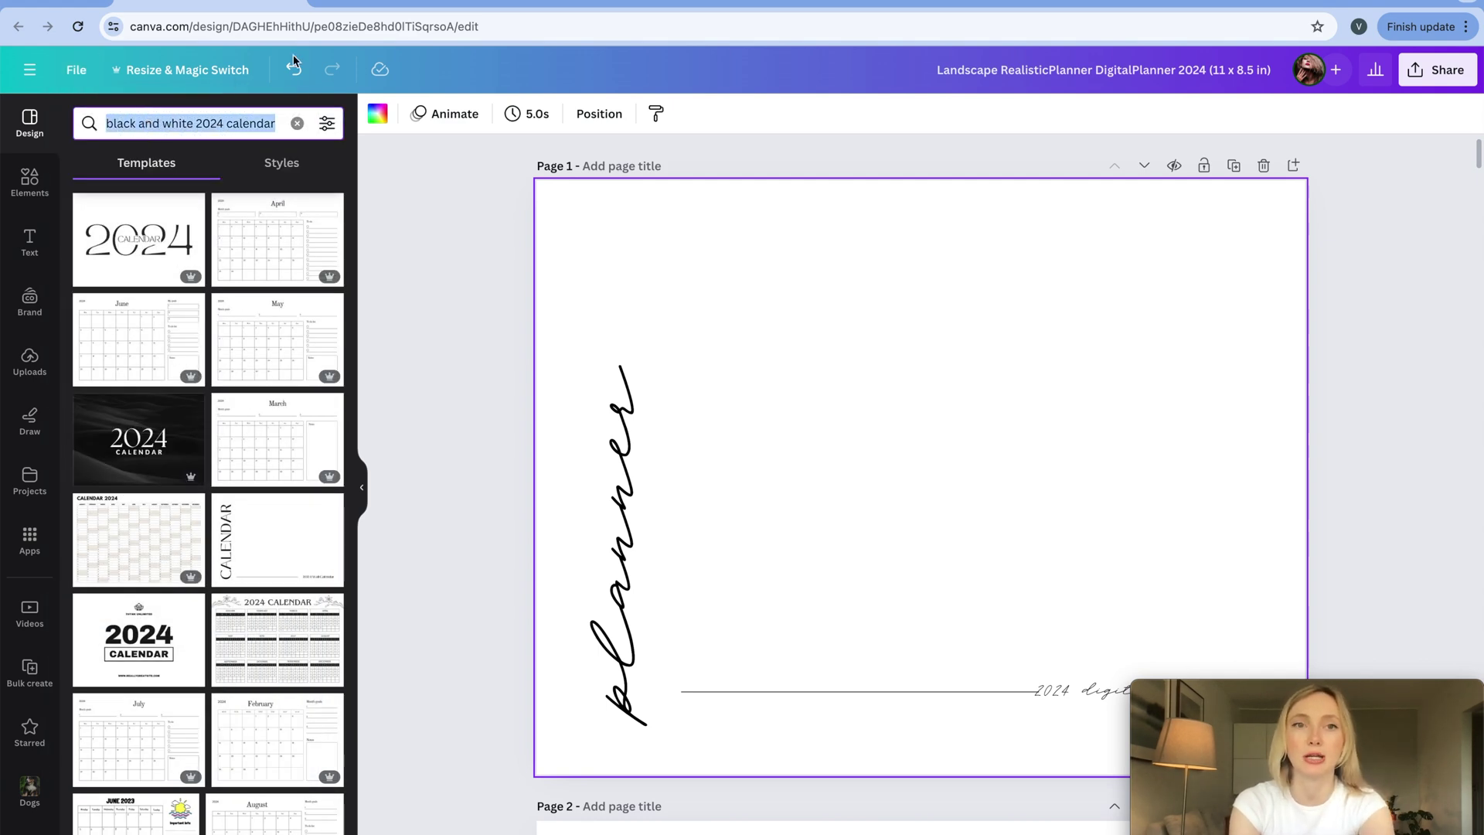
{"action": "key", "text": "ctrl+c"}
{"action": "key", "text": "ctrl+Tab"}
{"action": "left_click", "coordinate": [149, 126]}
{"action": "key", "text": "ctrl+v"}
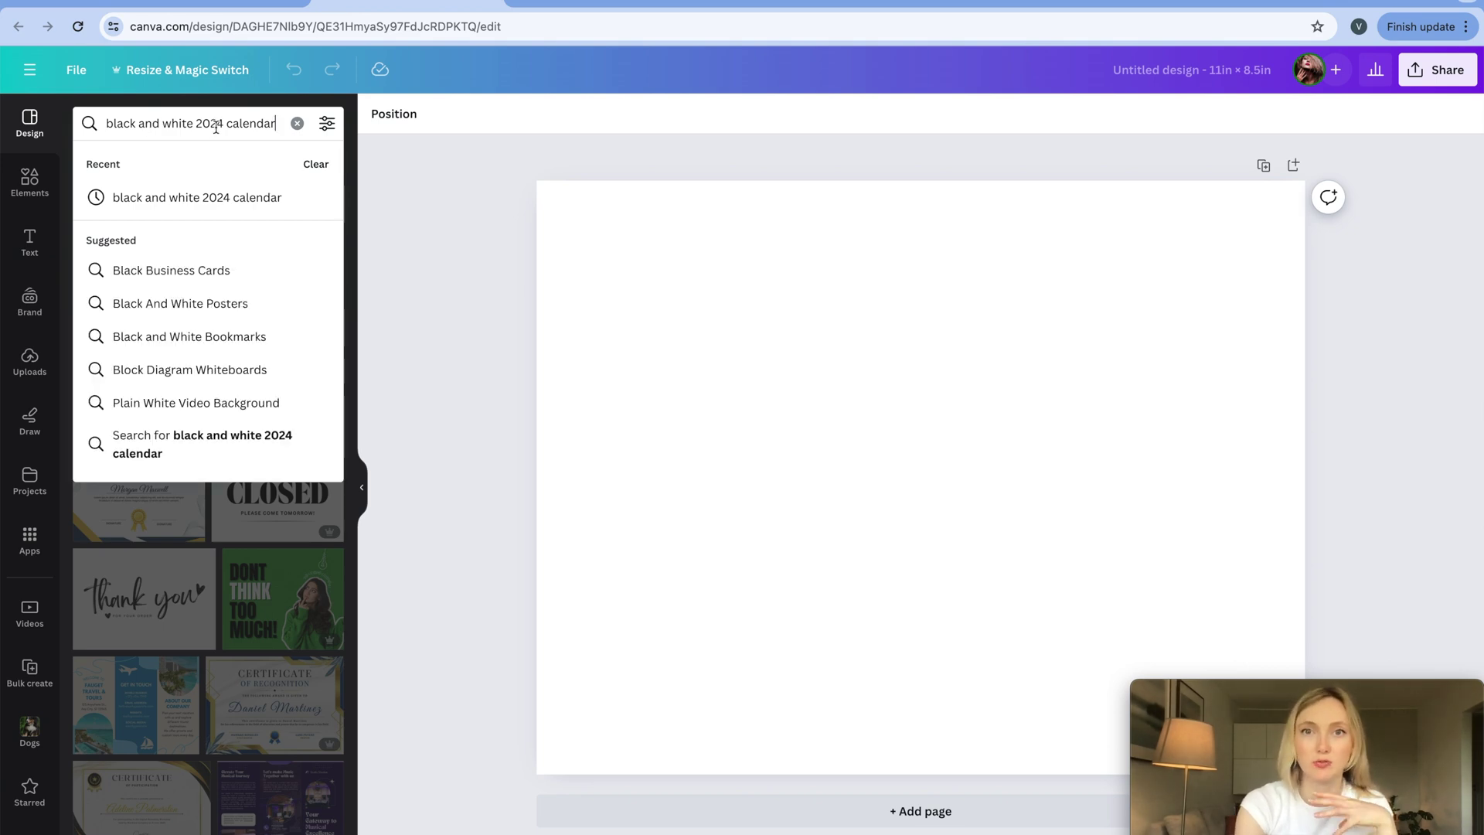
{"action": "key", "text": "Return"}
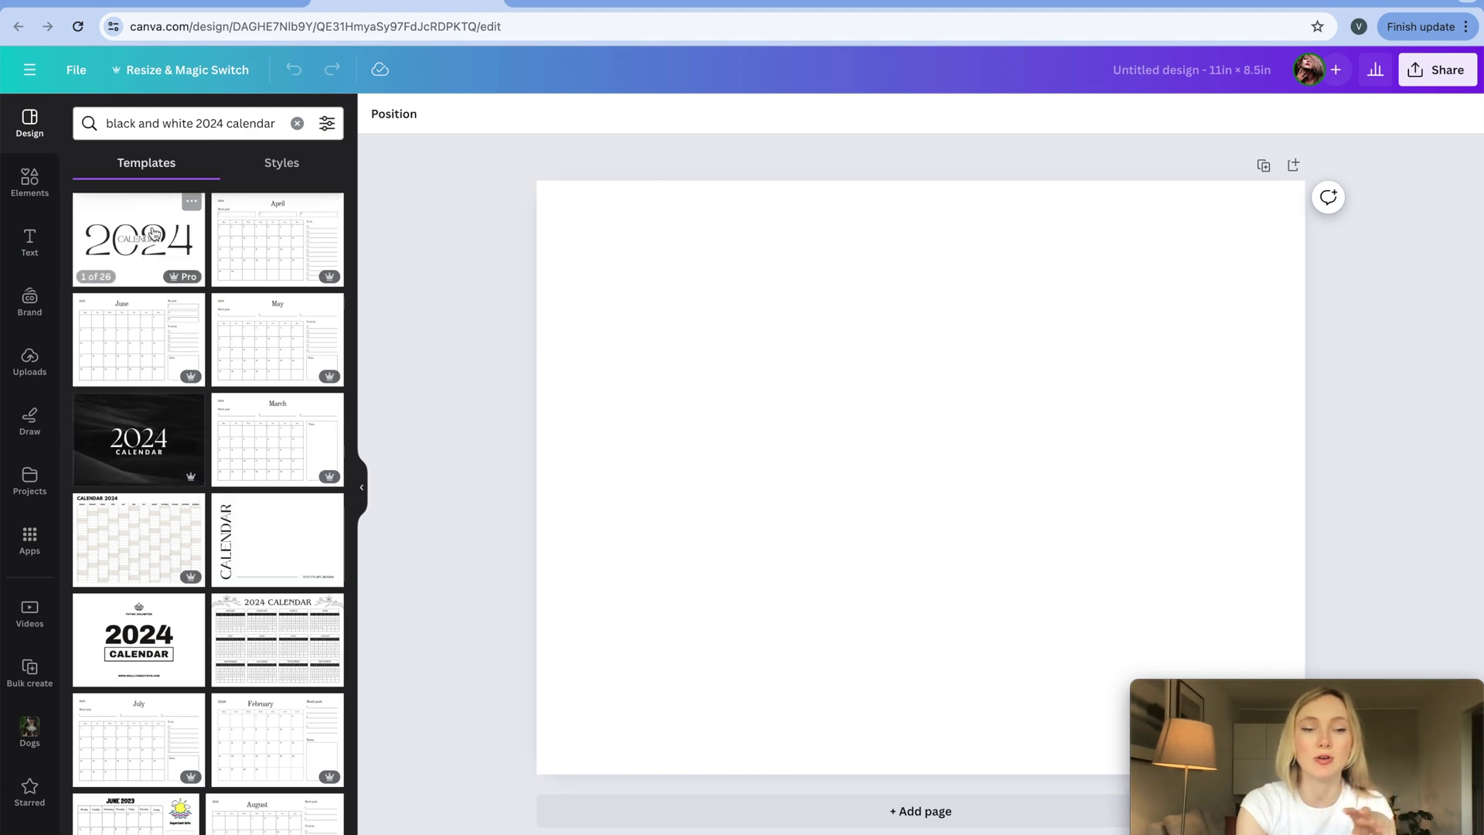
Apply all 26 pages of the vertical minimalistic CALENDAR wall template to the design
{"action": "left_click", "coordinate": [272, 560]}
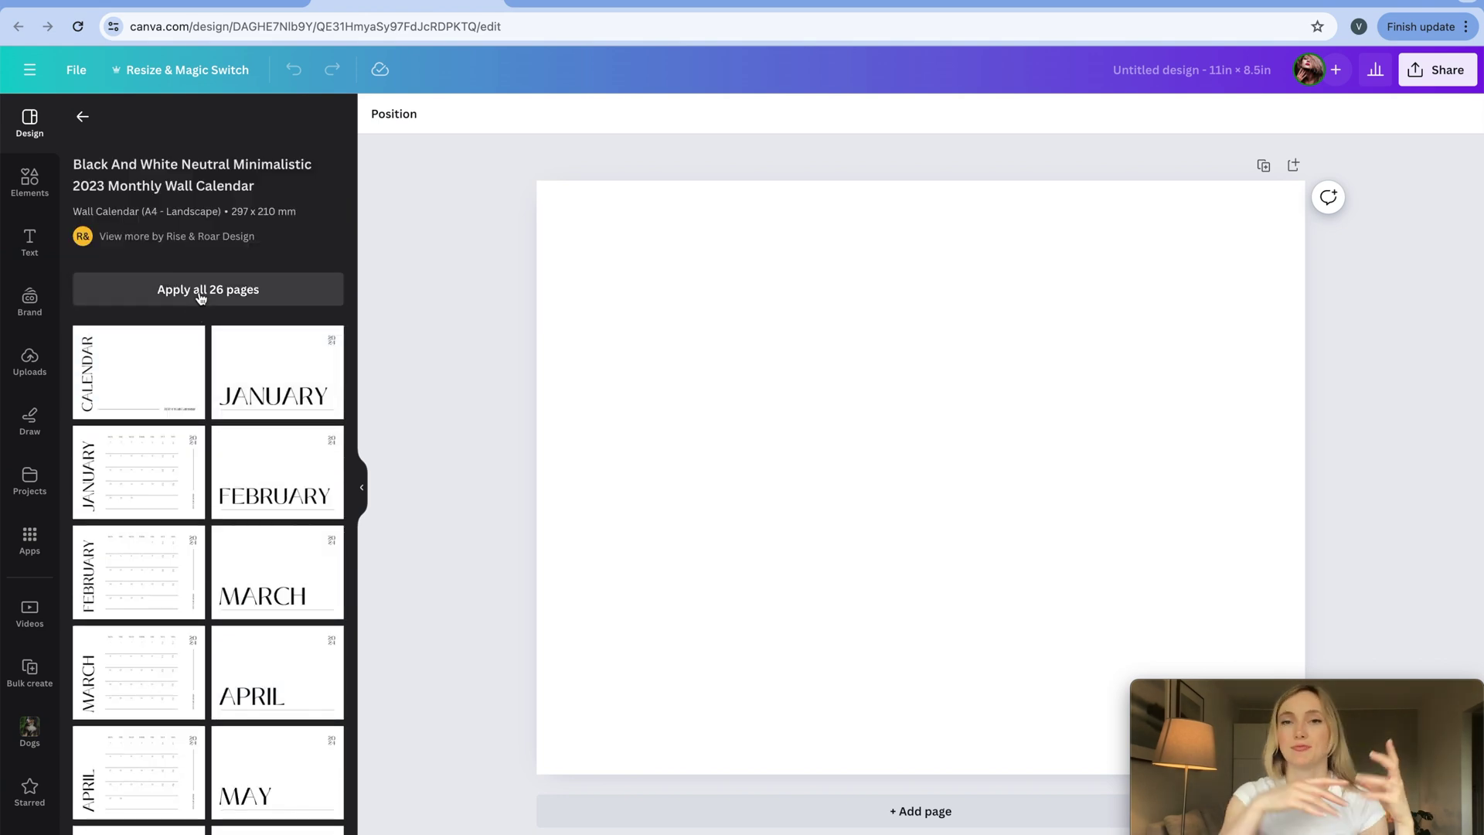
{"action": "left_click", "coordinate": [201, 298]}
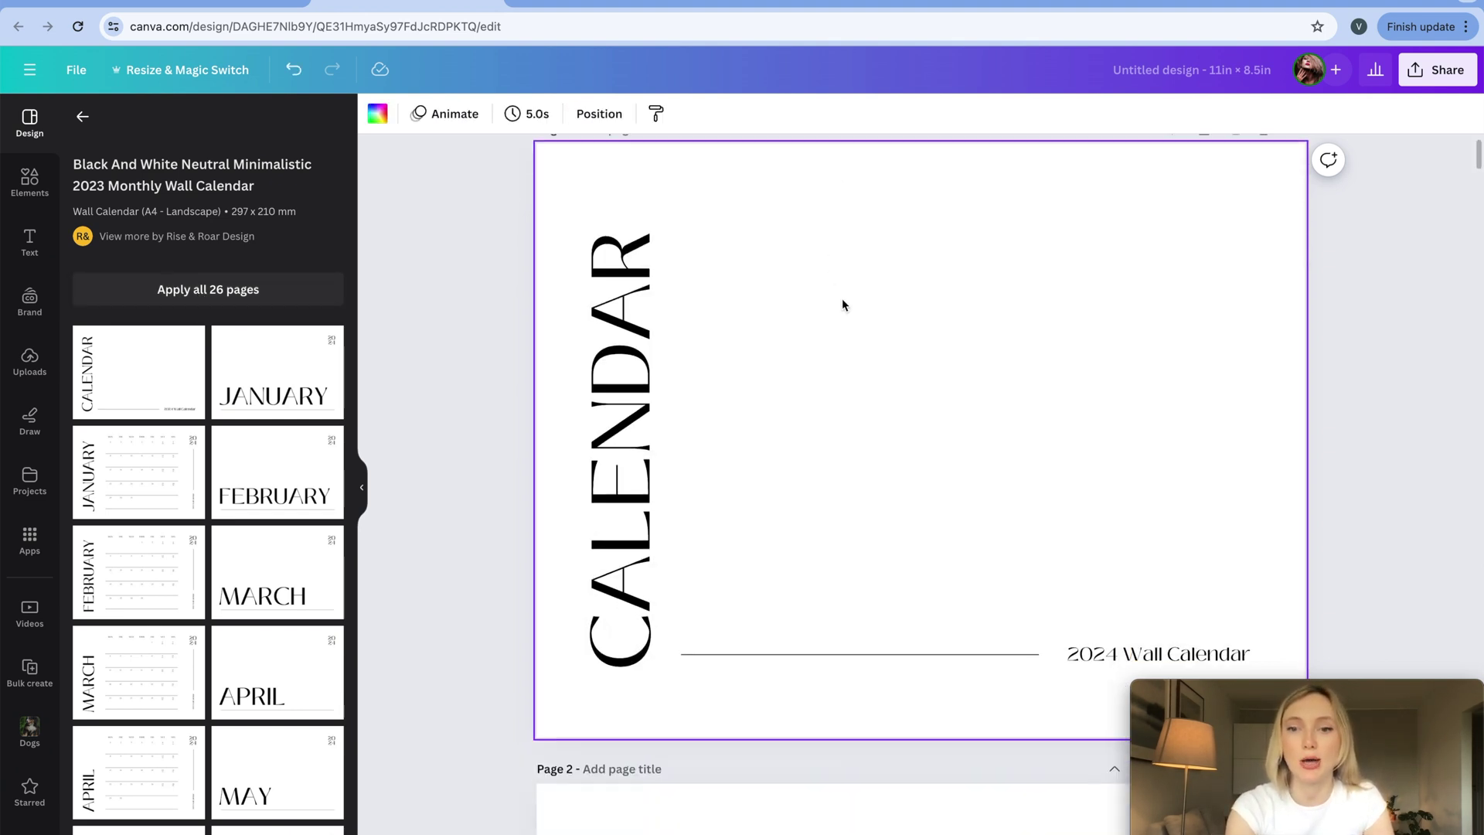
{"action": "scroll", "coordinate": [842, 300], "scroll_direction": "down", "scroll_amount": 7}
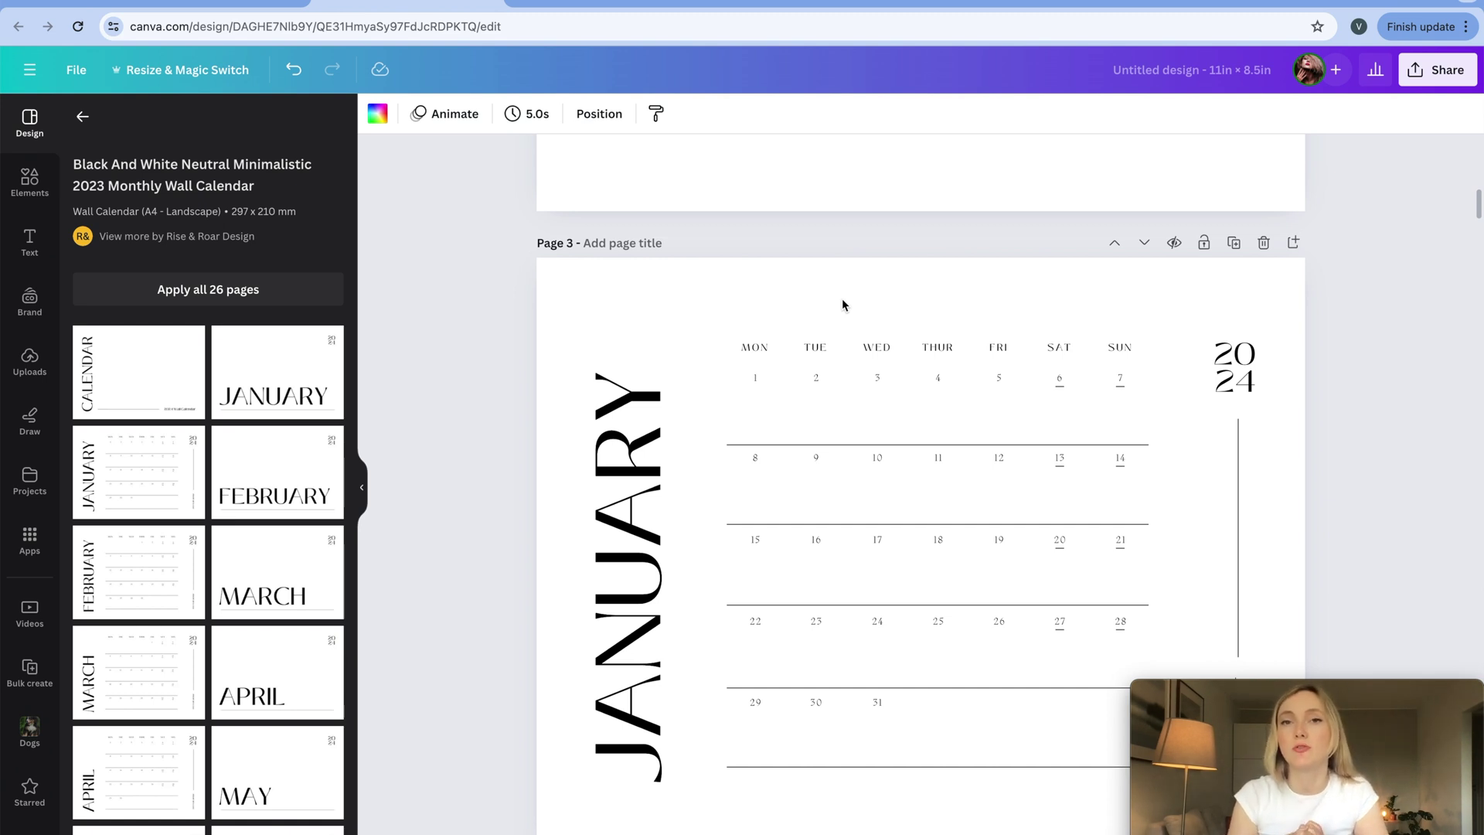
{"action": "scroll", "coordinate": [842, 301], "scroll_direction": "up", "scroll_amount": 10}
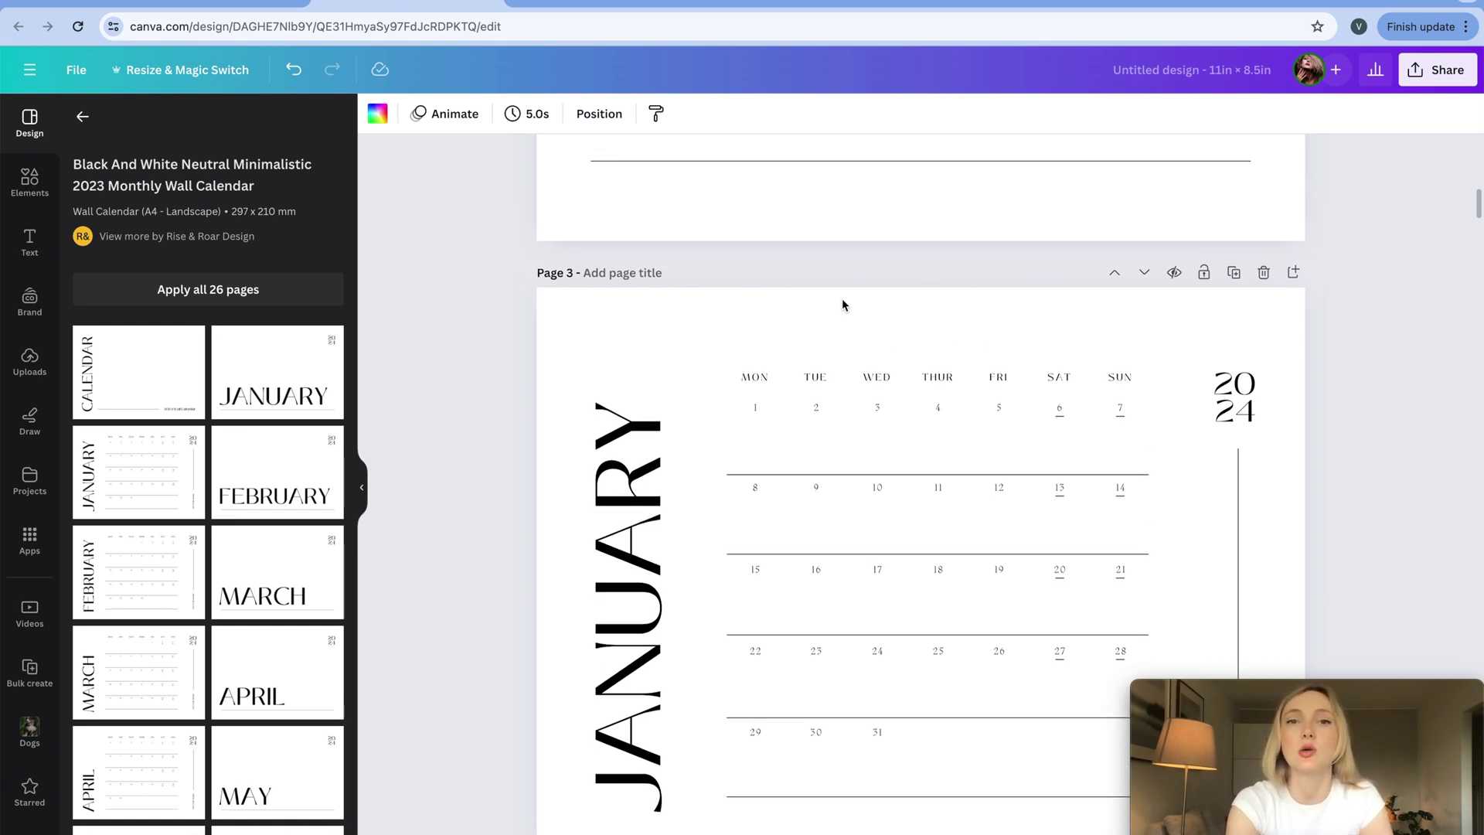
{"action": "key", "text": "Tab"}
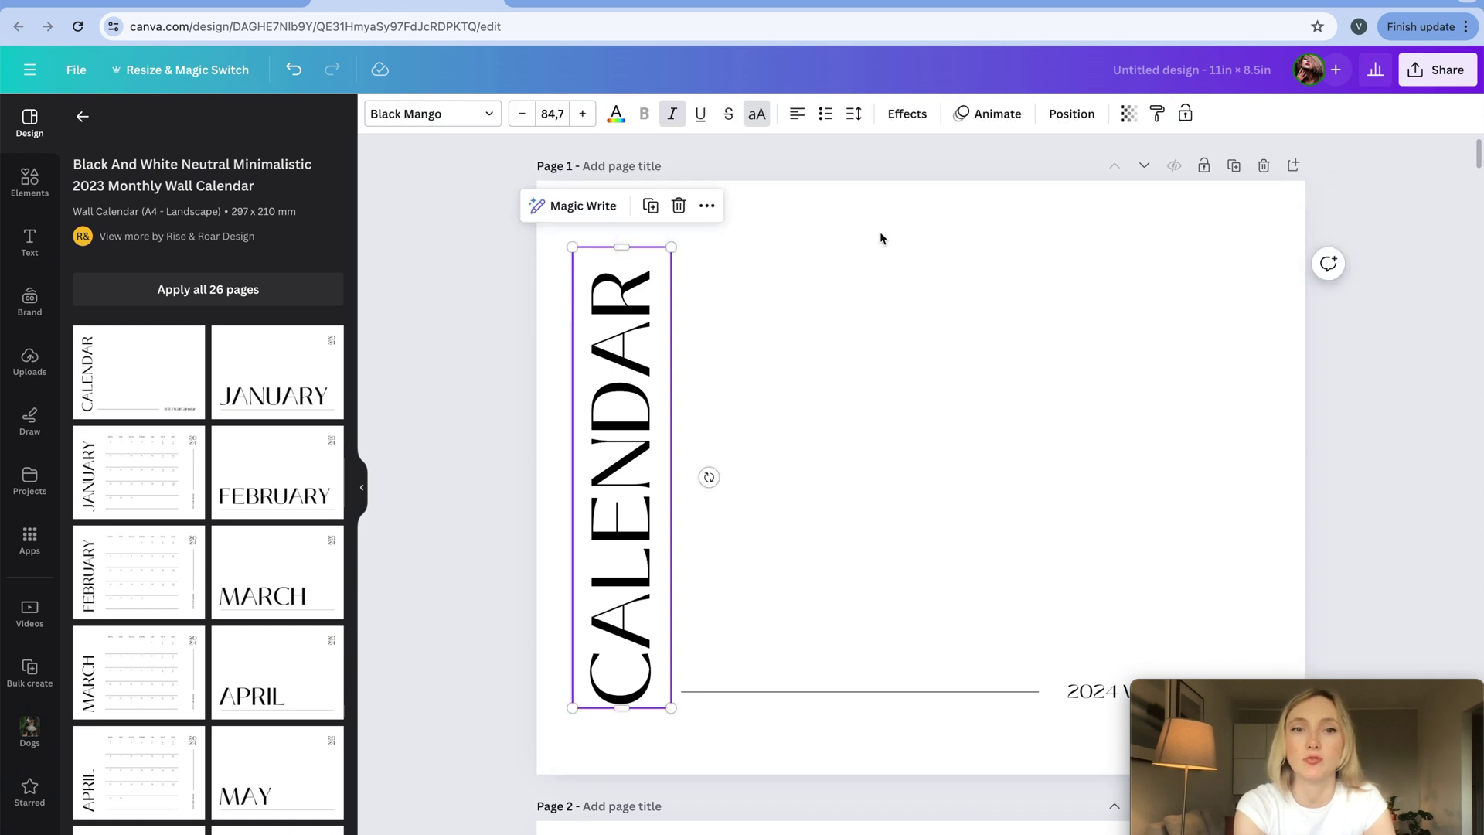
Try retyping the cover title as PLANNER, undo back to CALENDAR, then open Find and replace
{"action": "double_click", "coordinate": [638, 399]}
{"action": "key", "text": "BackSpace"}
{"action": "type", "text": "P"}
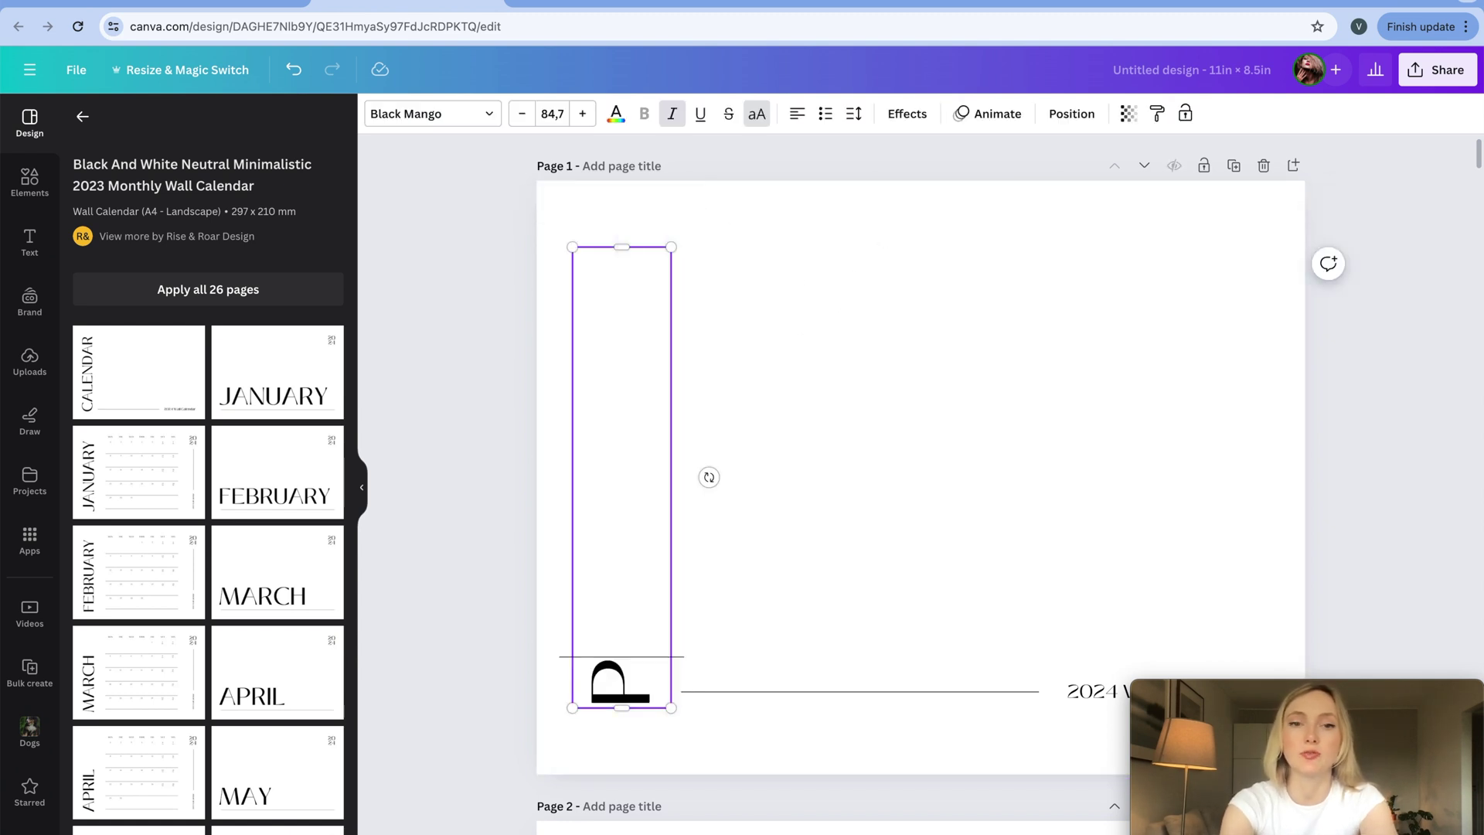
{"action": "type", "text": "LANNER"}
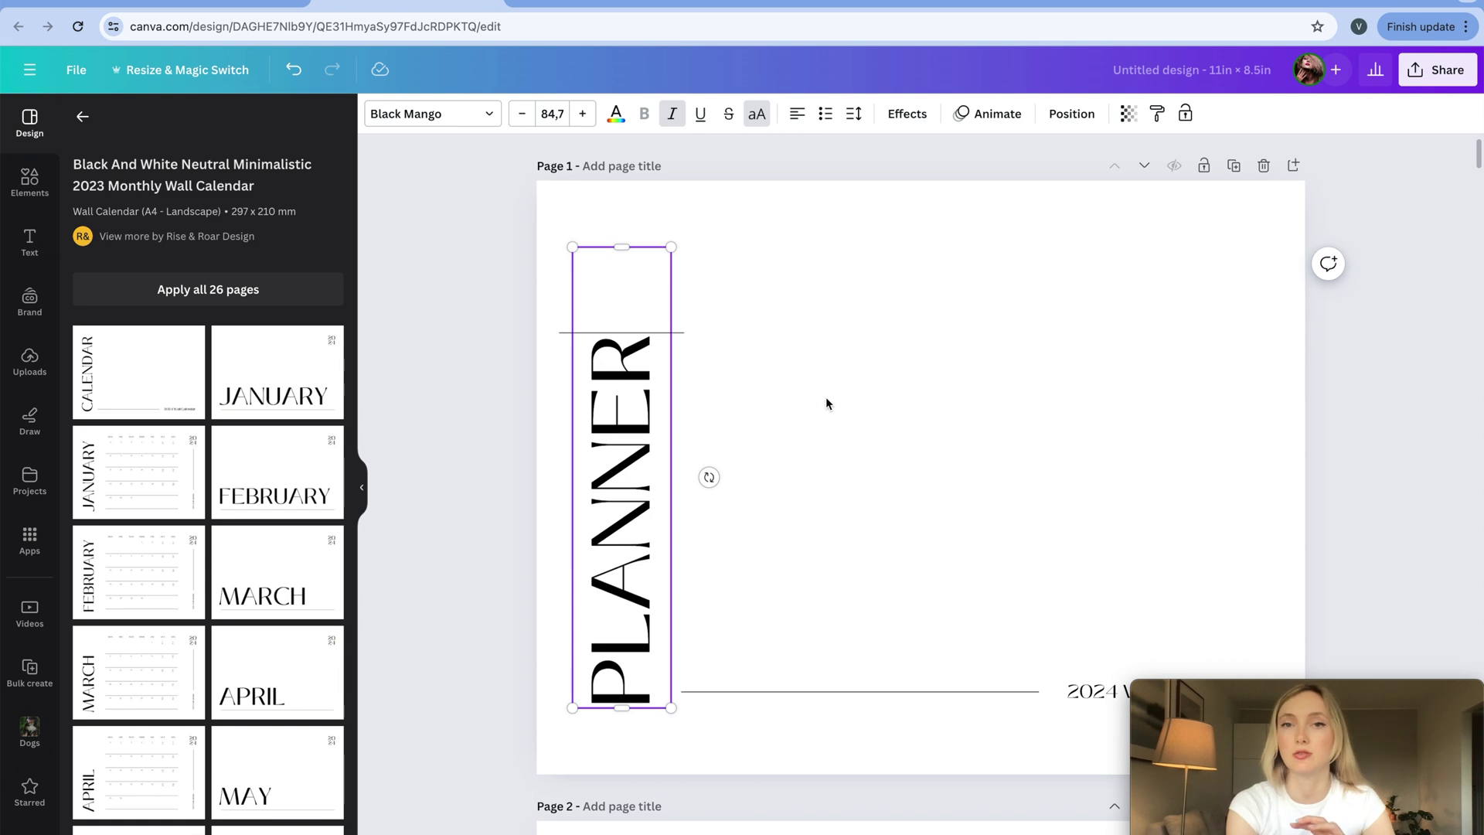
{"action": "scroll", "coordinate": [824, 396], "scroll_direction": "down", "scroll_amount": 2}
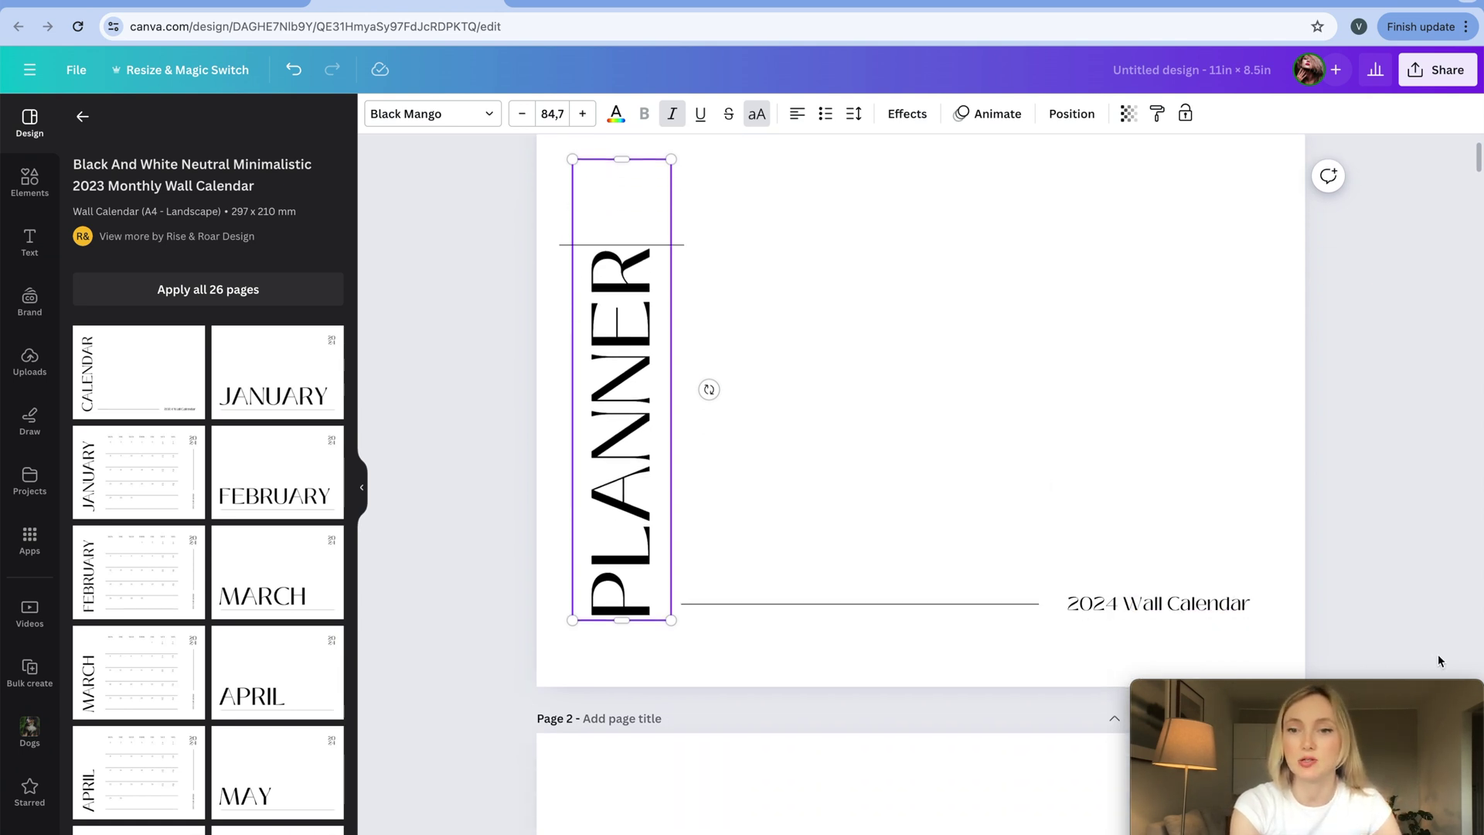
{"action": "scroll", "coordinate": [1073, 435], "scroll_direction": "up", "scroll_amount": 2}
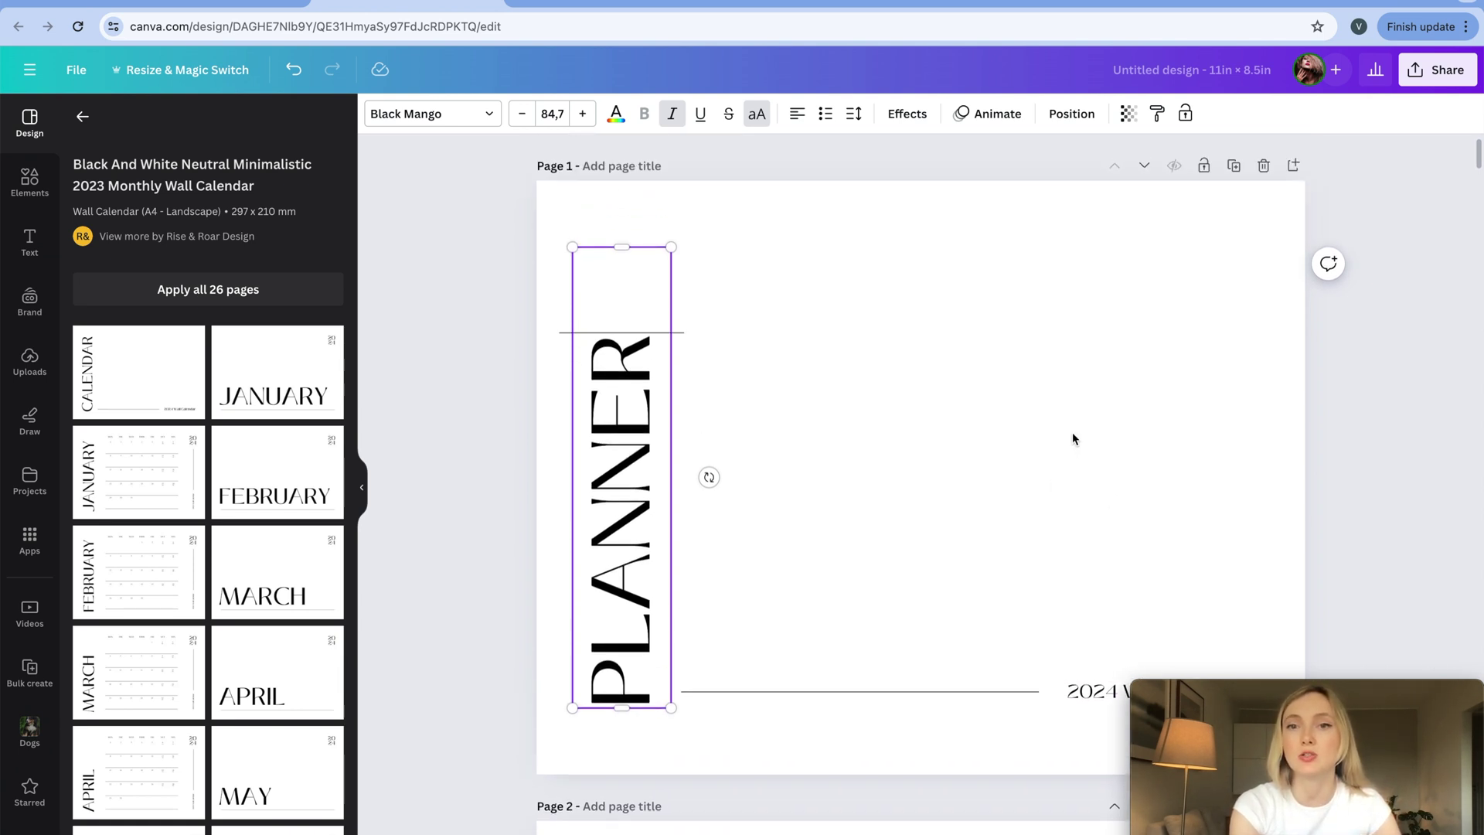
{"action": "key", "text": "ctrl+z"}
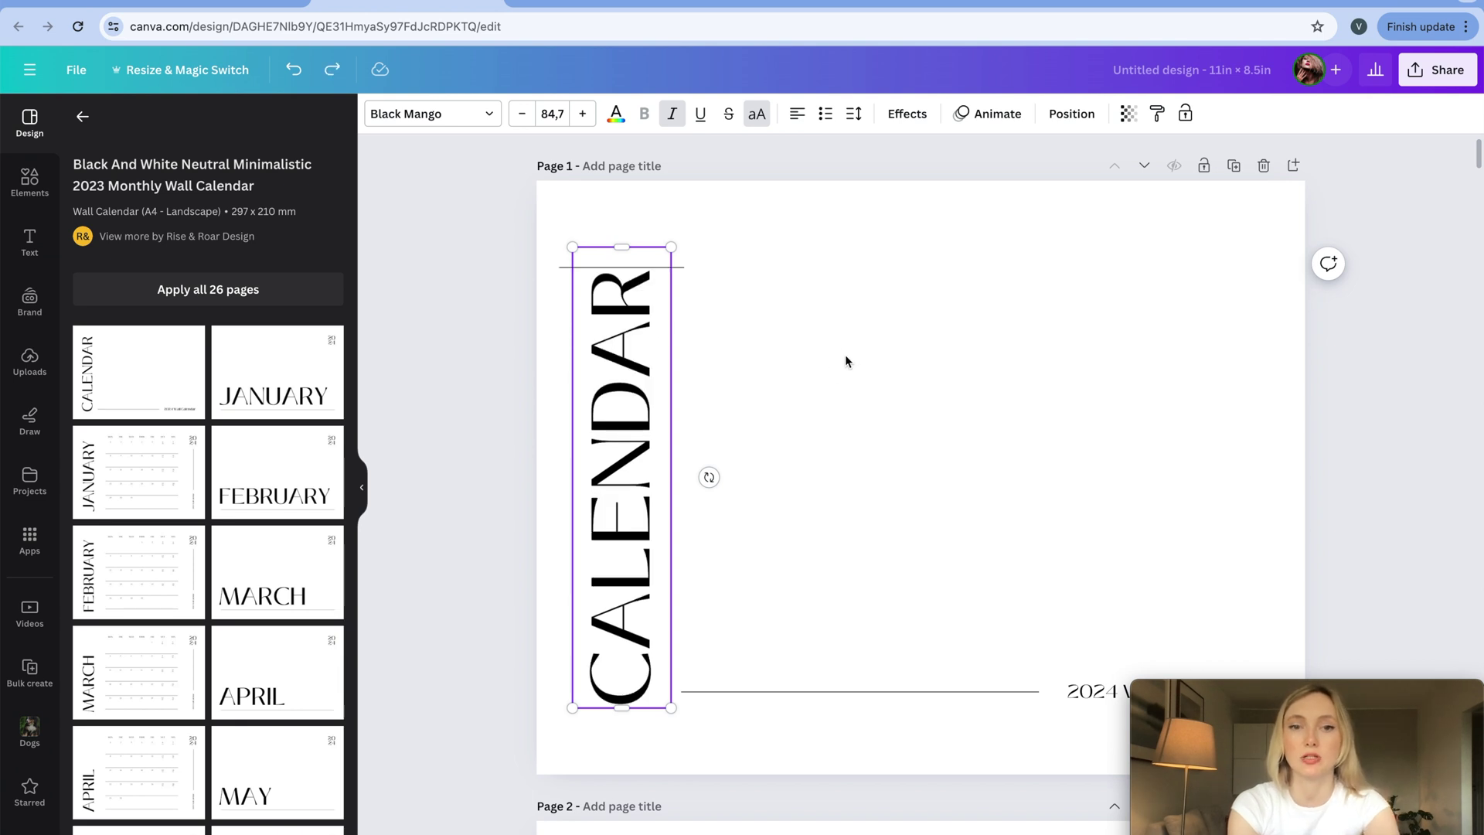
{"action": "left_click", "coordinate": [846, 348]}
{"action": "key", "text": "ctrl+f"}
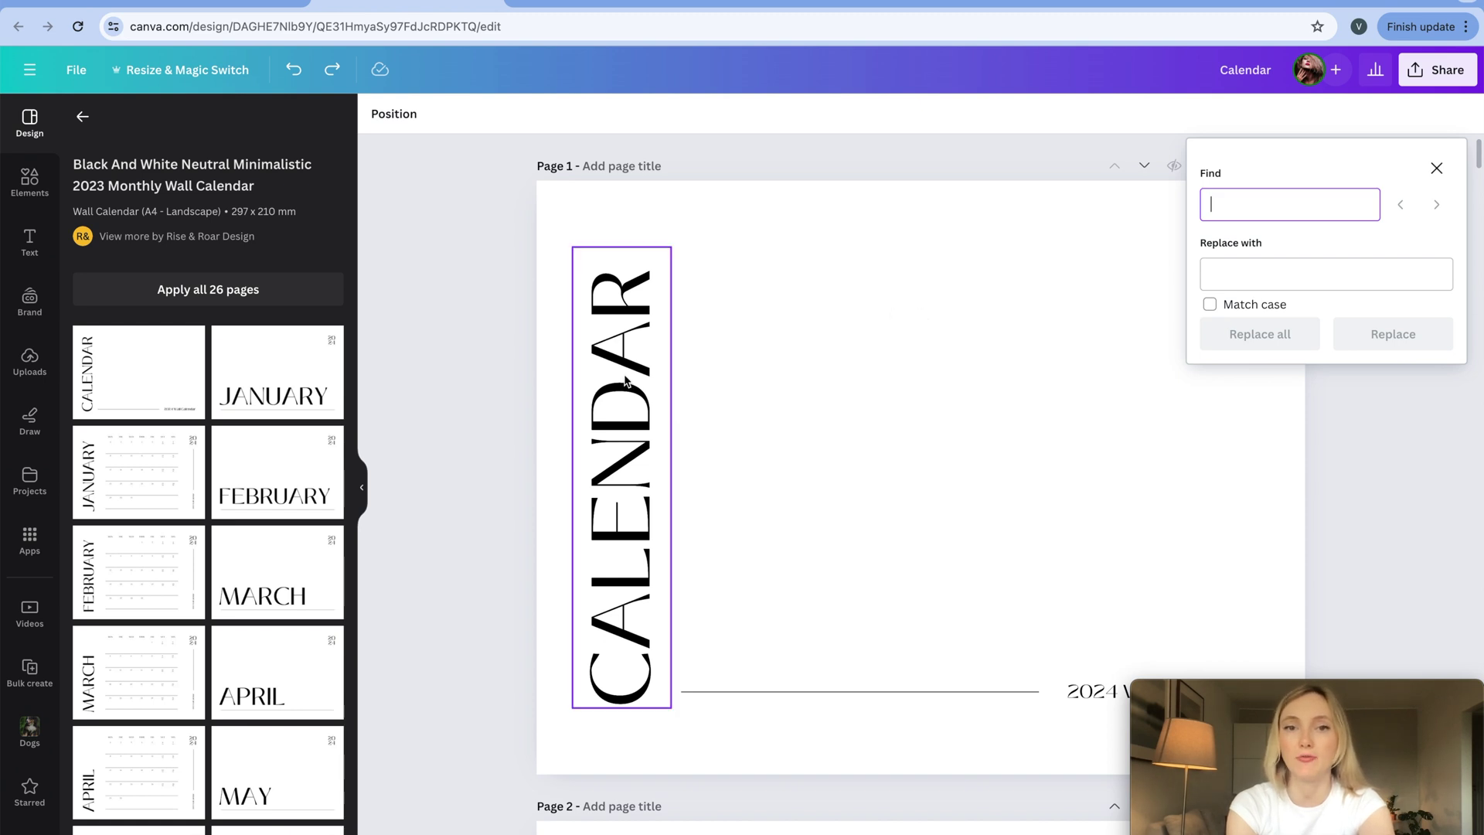
{"action": "left_click", "coordinate": [871, 368]}
{"action": "type", "text": "t"}
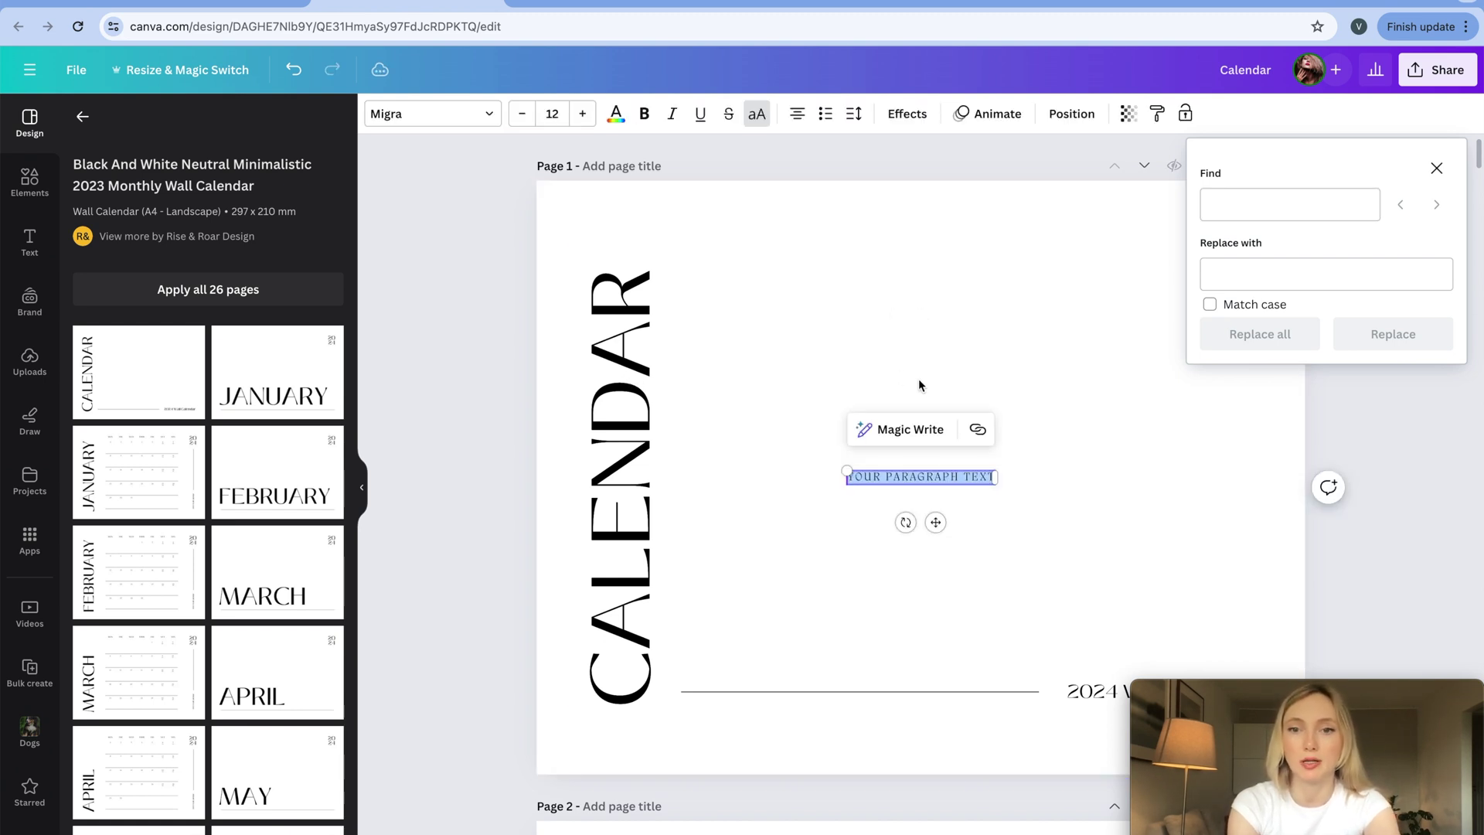
{"action": "type", "text": "COMMAND + F"}
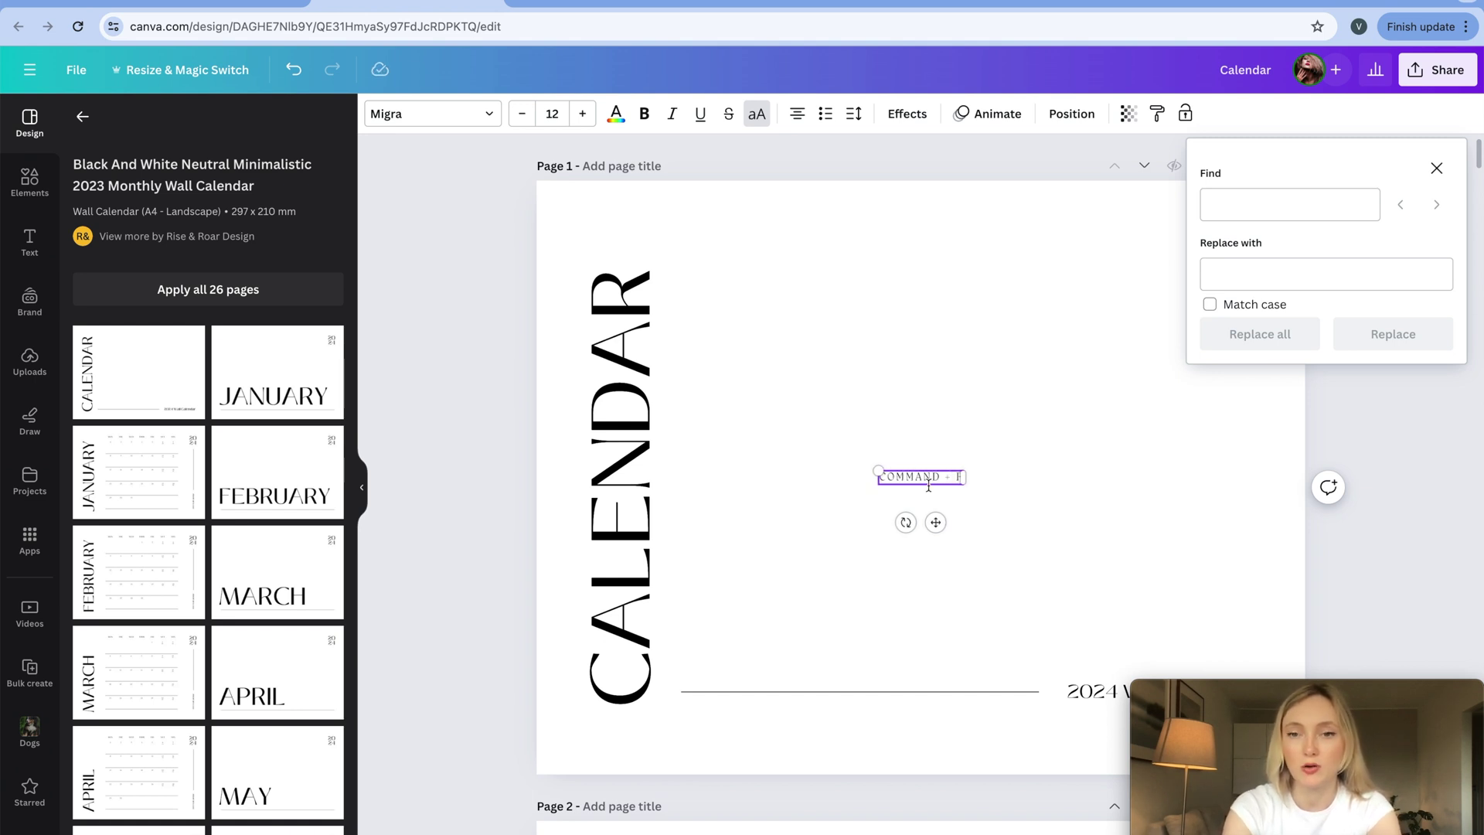
{"action": "left_click_drag", "start_coordinate": [966, 469], "coordinate": [1140, 357]}
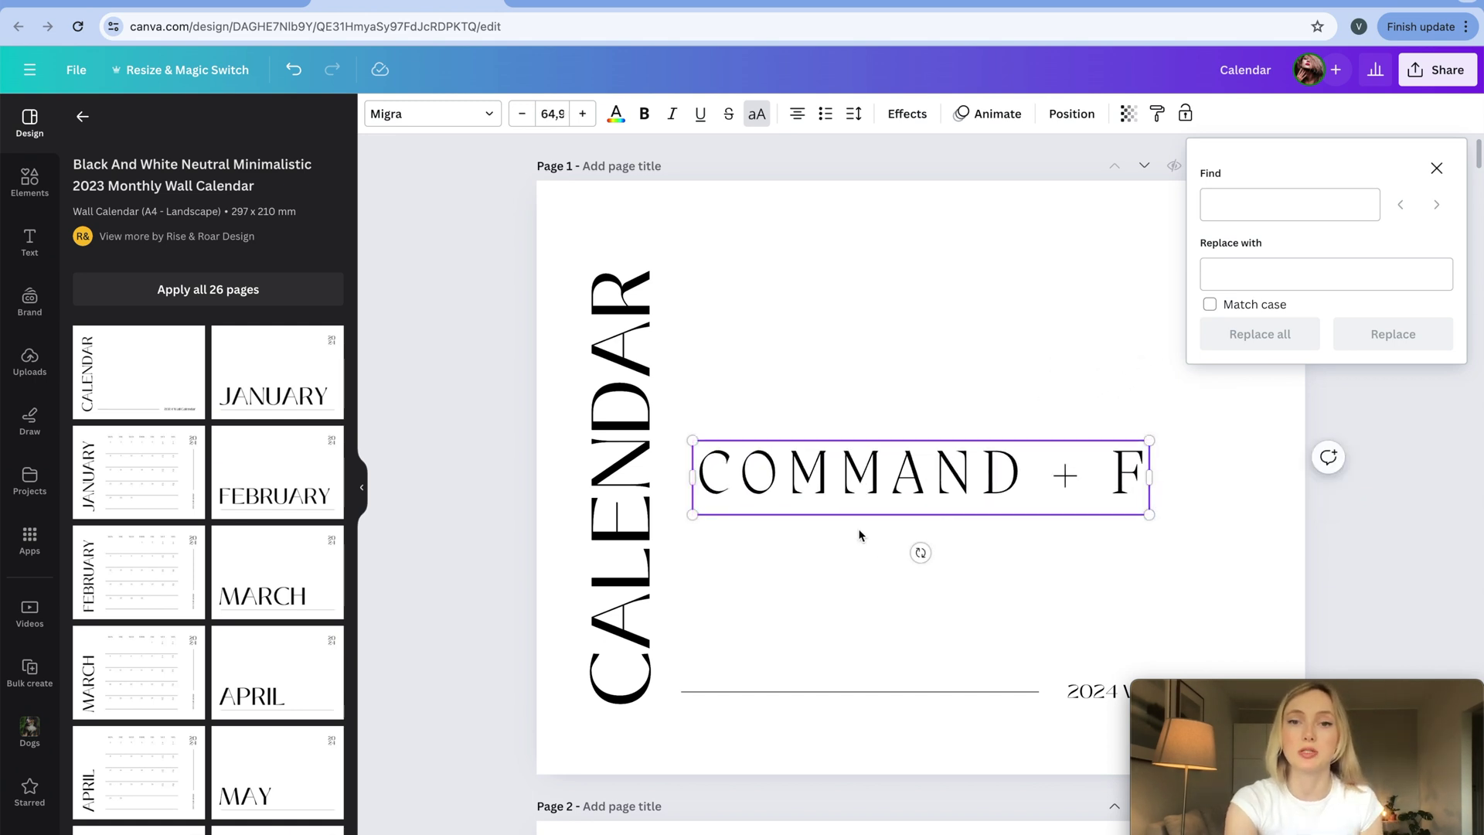
{"action": "double_click", "coordinate": [839, 487]}
{"action": "key", "text": "Escape"}
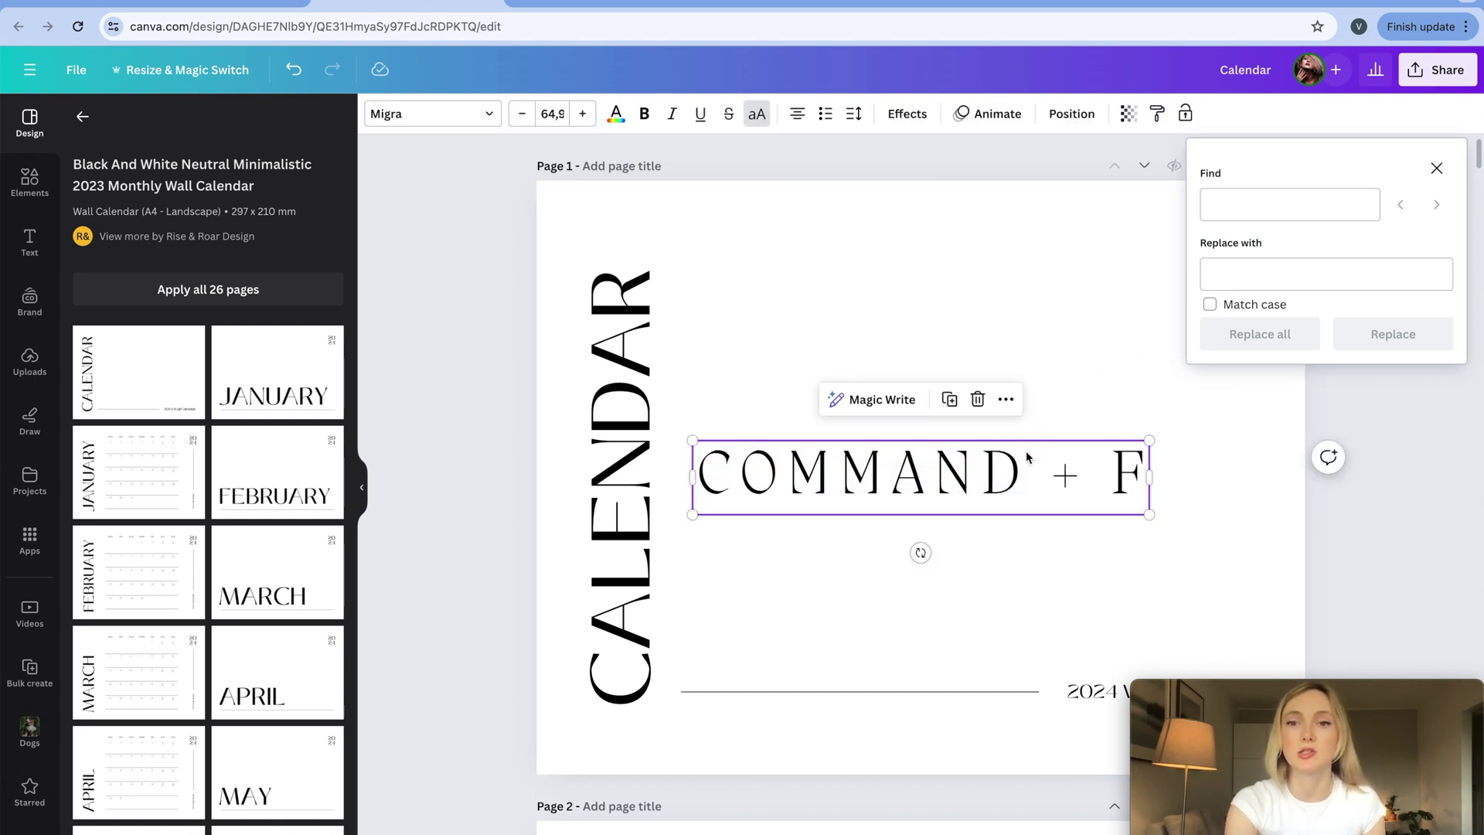
{"action": "key", "text": "Delete"}
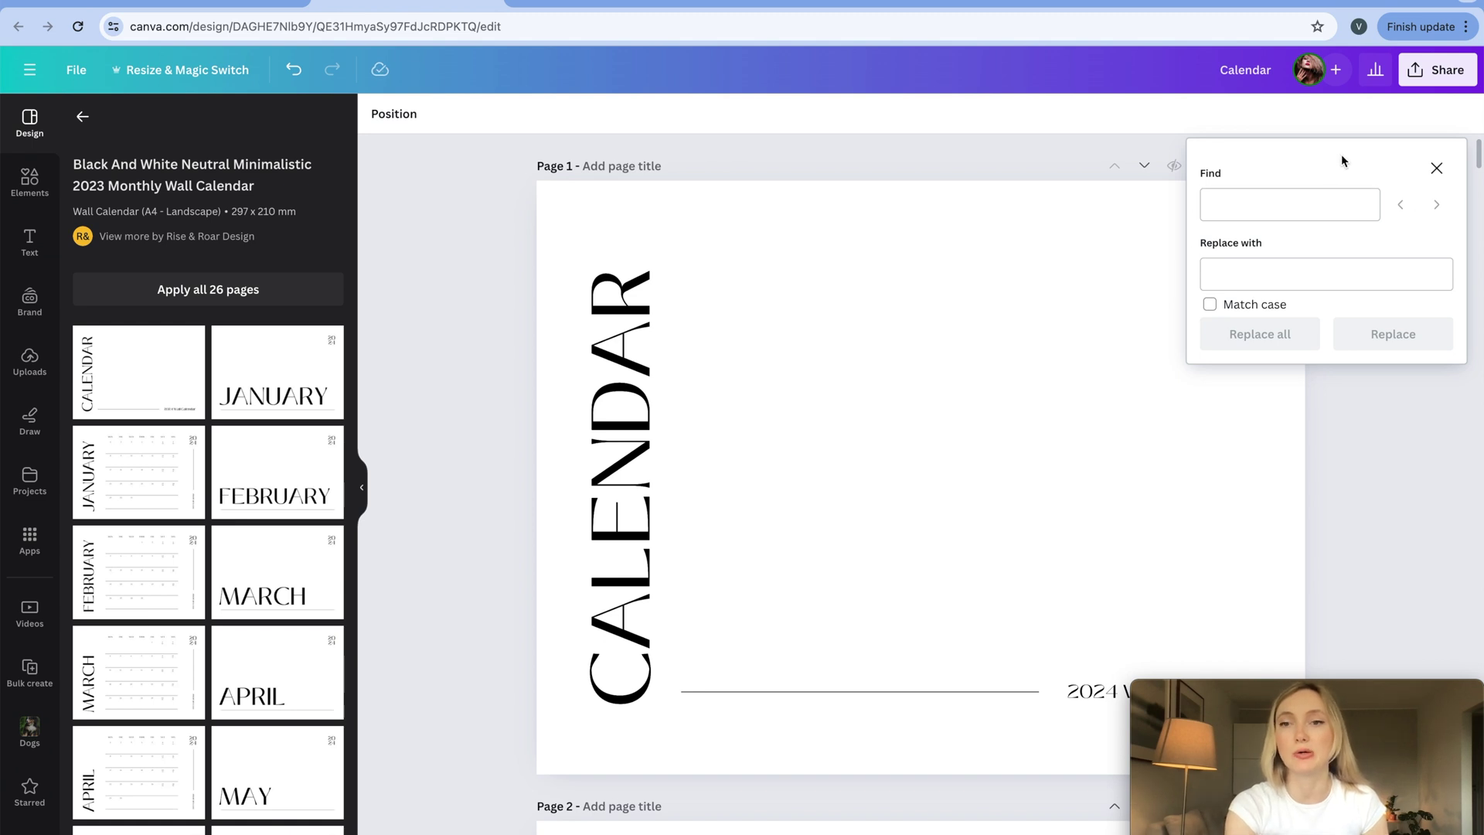
{"action": "left_click", "coordinate": [1301, 203]}
Replace all 15 occurrences of 'Calendar' with 'planner' across the whole design
{"action": "left_click", "coordinate": [614, 373]}
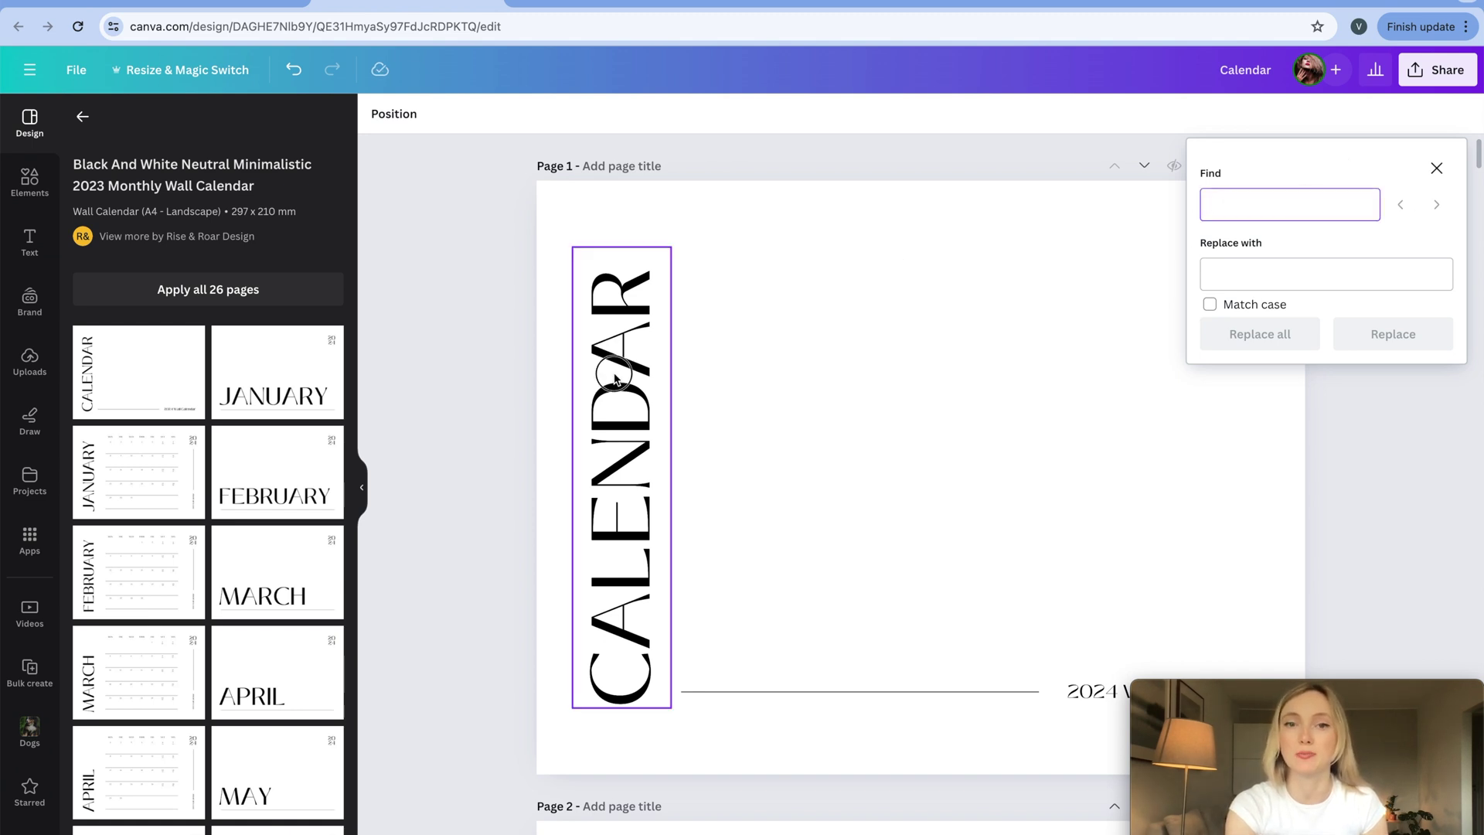
{"action": "double_click", "coordinate": [614, 373]}
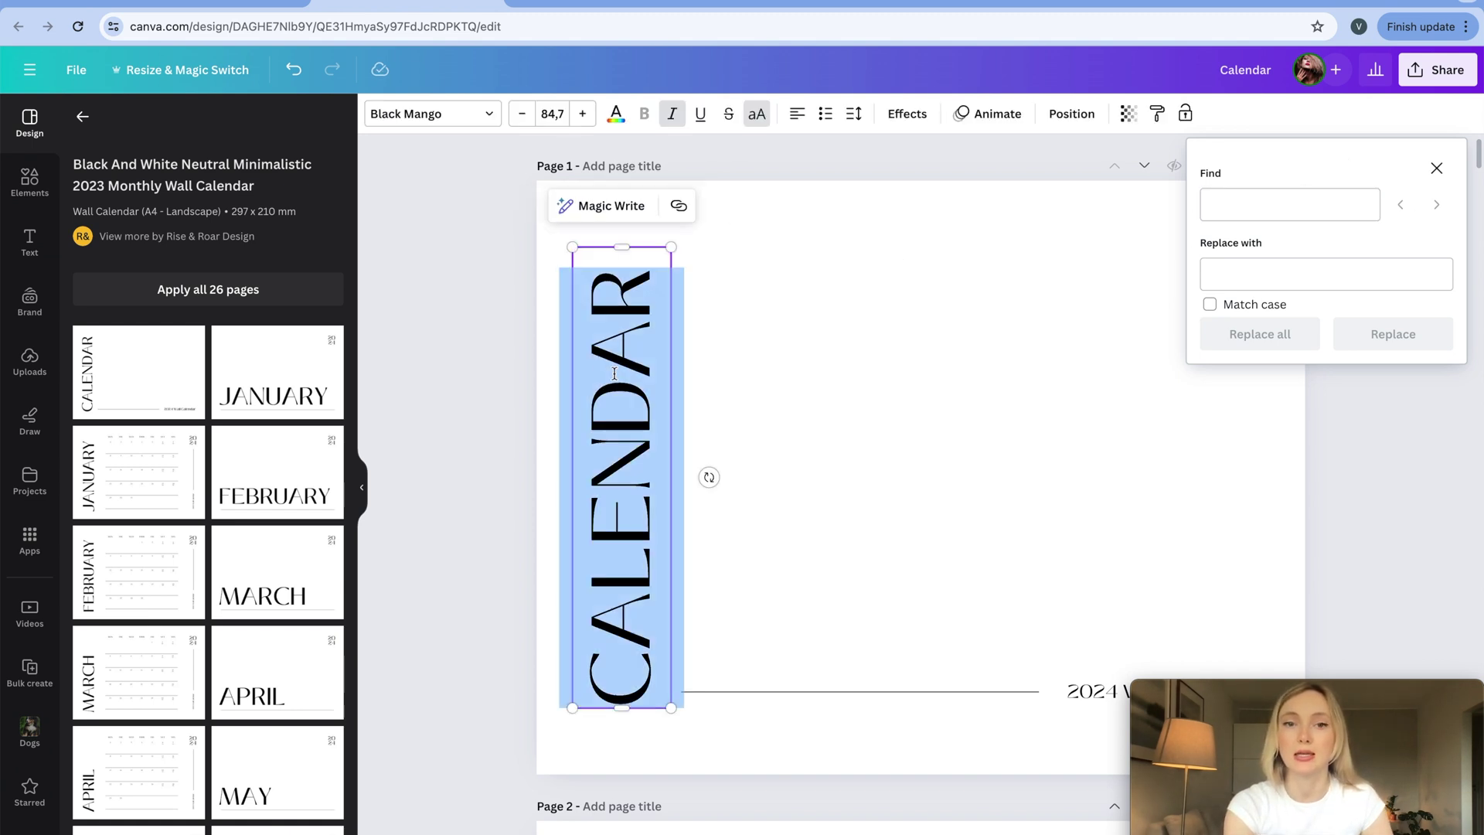
{"action": "left_click", "coordinate": [1244, 209]}
{"action": "type", "text": "Calendar"}
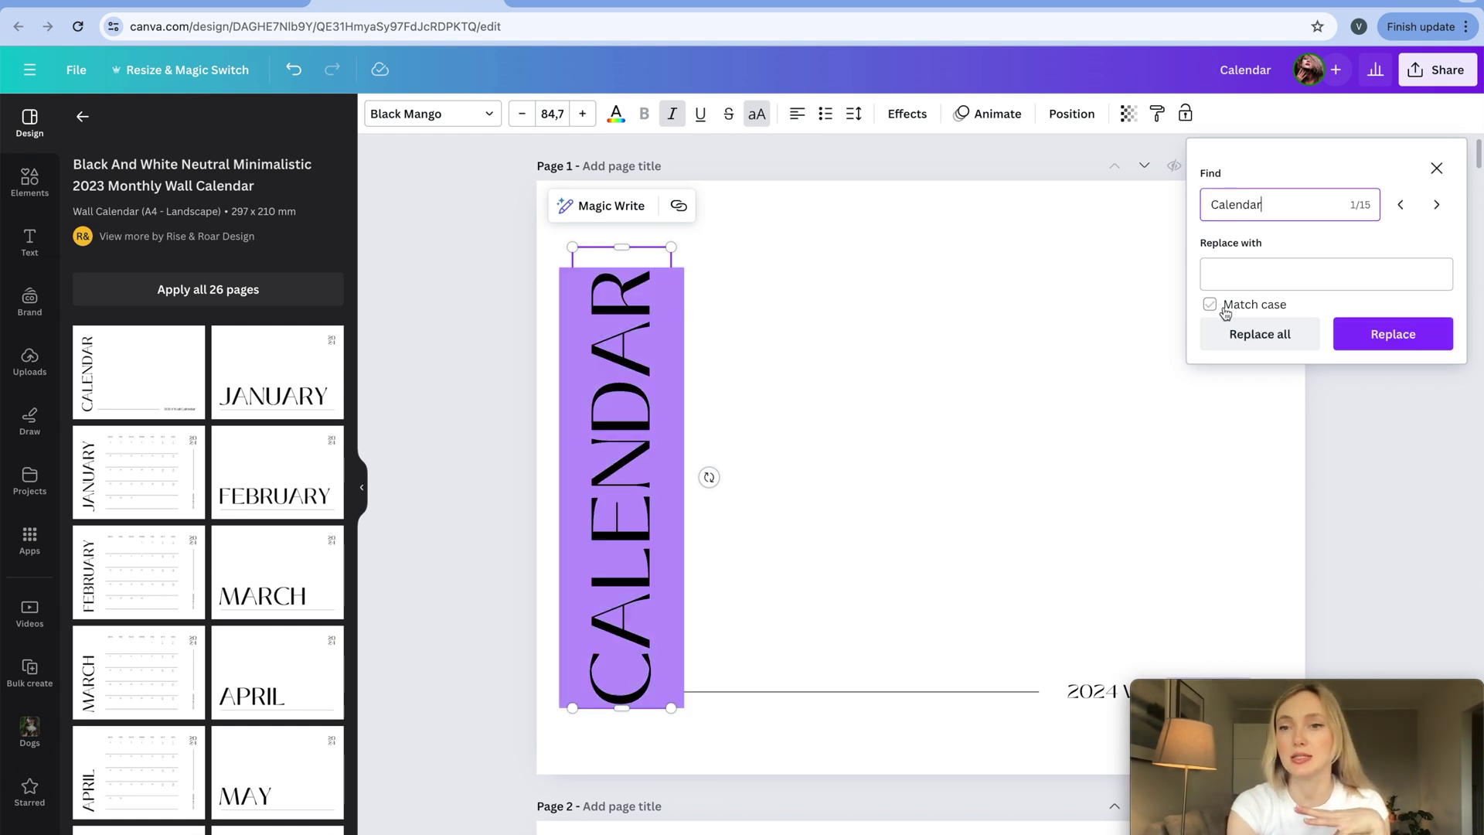
{"action": "left_click", "coordinate": [1259, 269]}
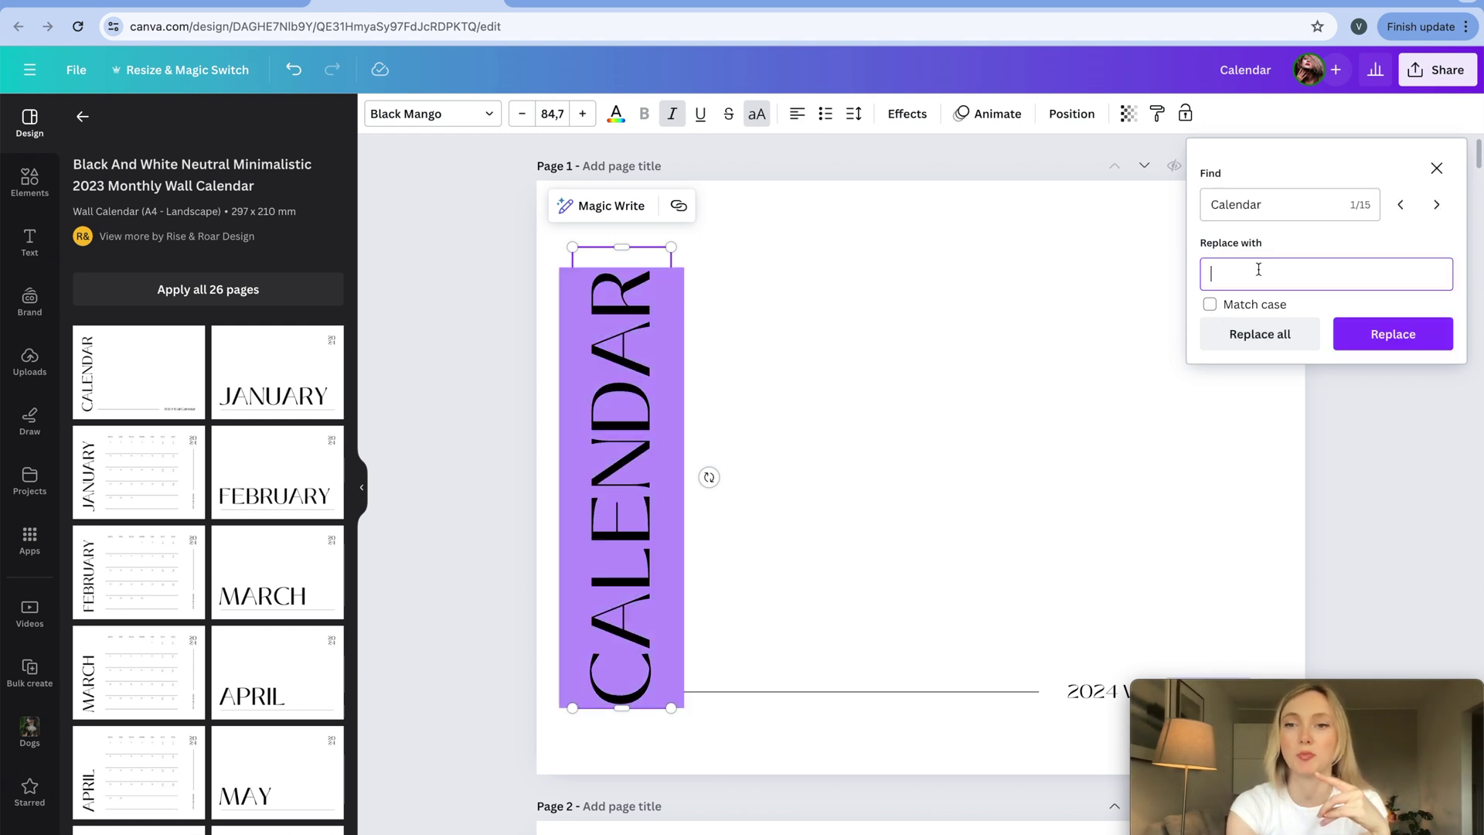
{"action": "type", "text": "planner"}
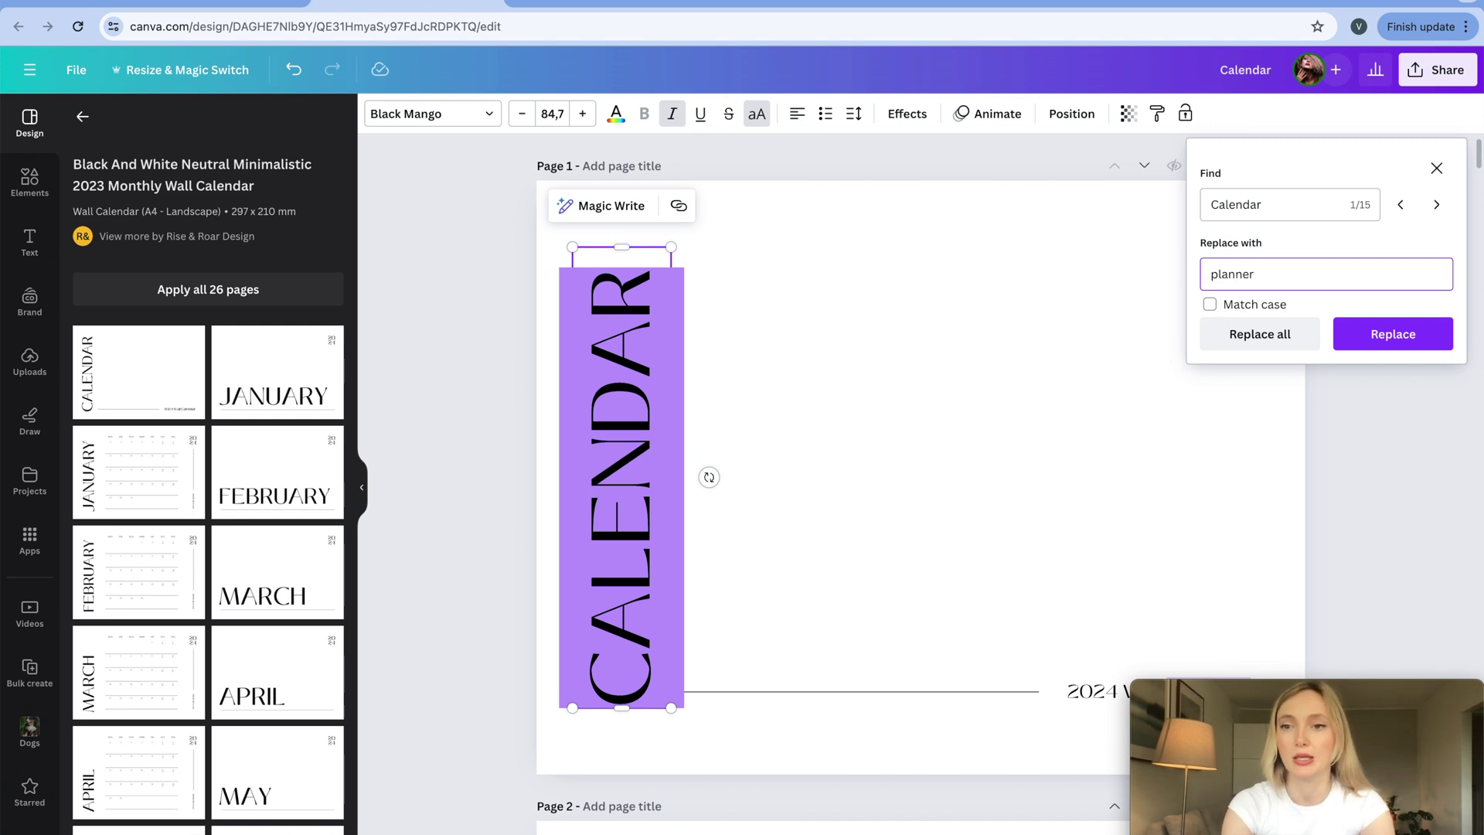
{"action": "left_click", "coordinate": [1261, 334]}
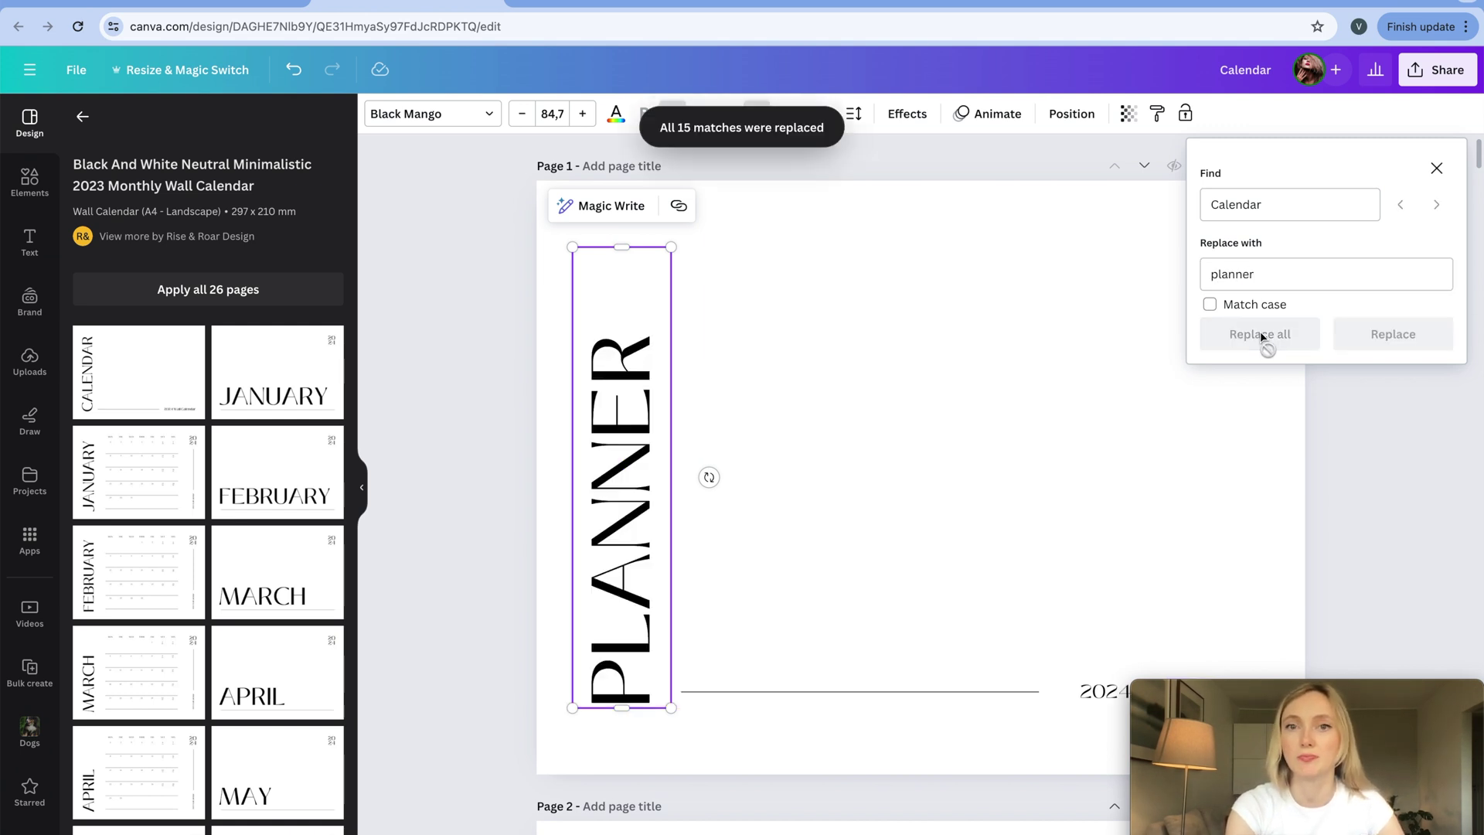
{"action": "left_click", "coordinate": [874, 324]}
{"action": "scroll", "coordinate": [874, 325], "scroll_direction": "down", "scroll_amount": 5}
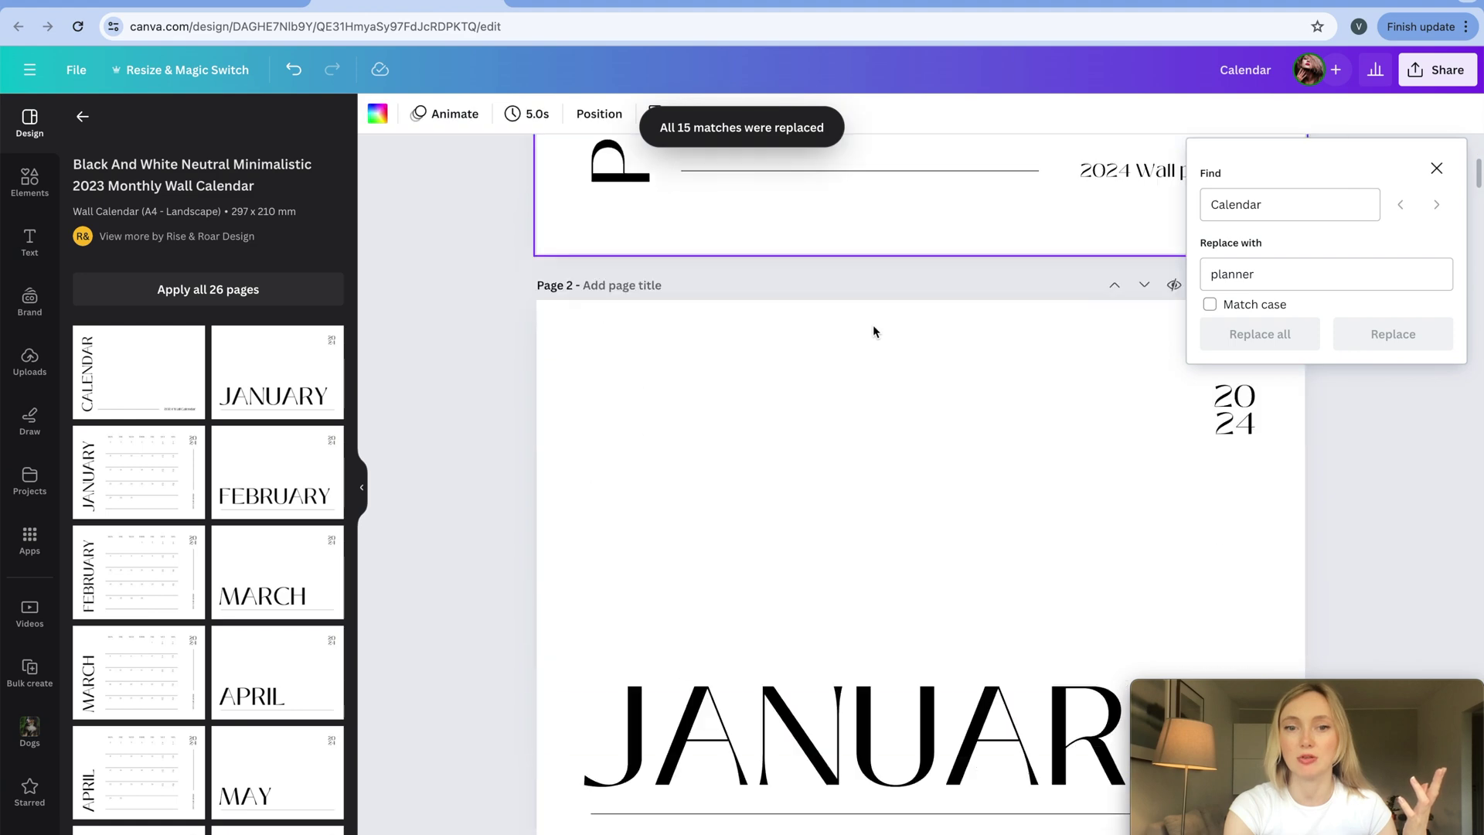
{"action": "scroll", "coordinate": [874, 325], "scroll_direction": "down", "scroll_amount": 8}
{"action": "scroll", "coordinate": [874, 325], "scroll_direction": "up", "scroll_amount": 10}
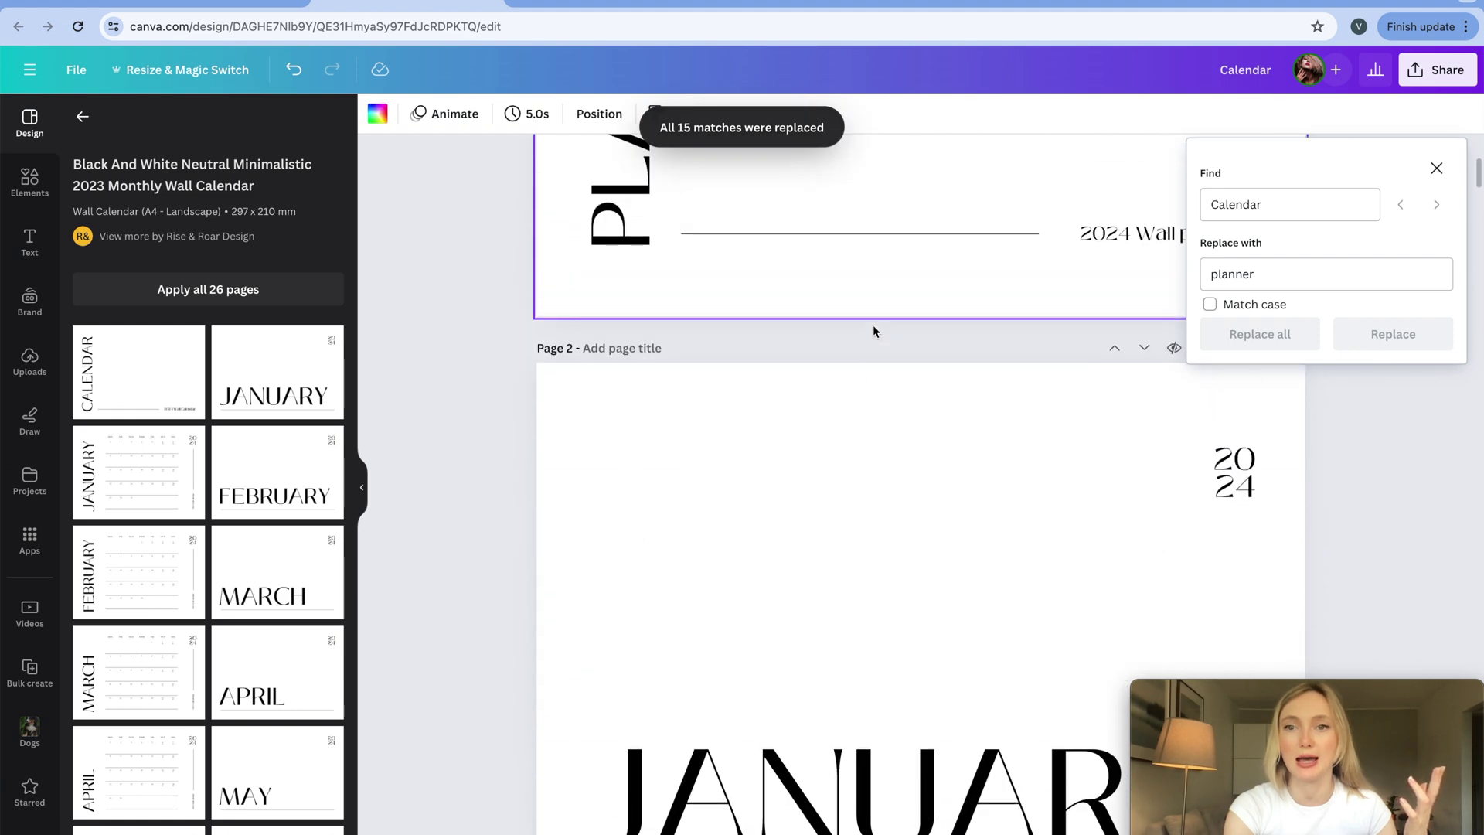
{"action": "scroll", "coordinate": [873, 324], "scroll_direction": "up", "scroll_amount": 3}
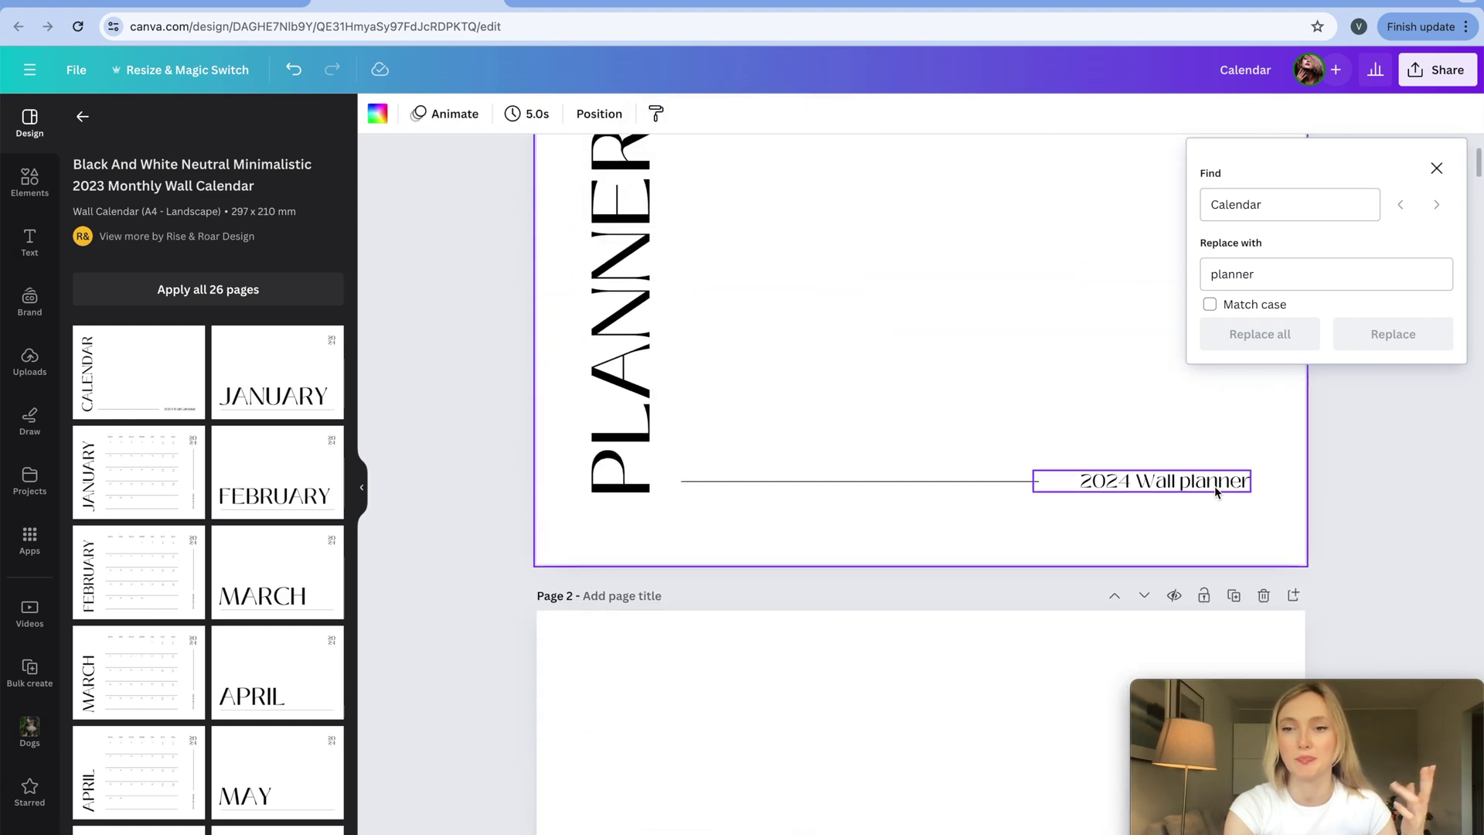
Change the word 'Wall' to 'digital' directly in the cover subtitle
{"action": "left_click", "coordinate": [1167, 484]}
{"action": "left_click", "coordinate": [1157, 483]}
{"action": "double_click", "coordinate": [1158, 482]}
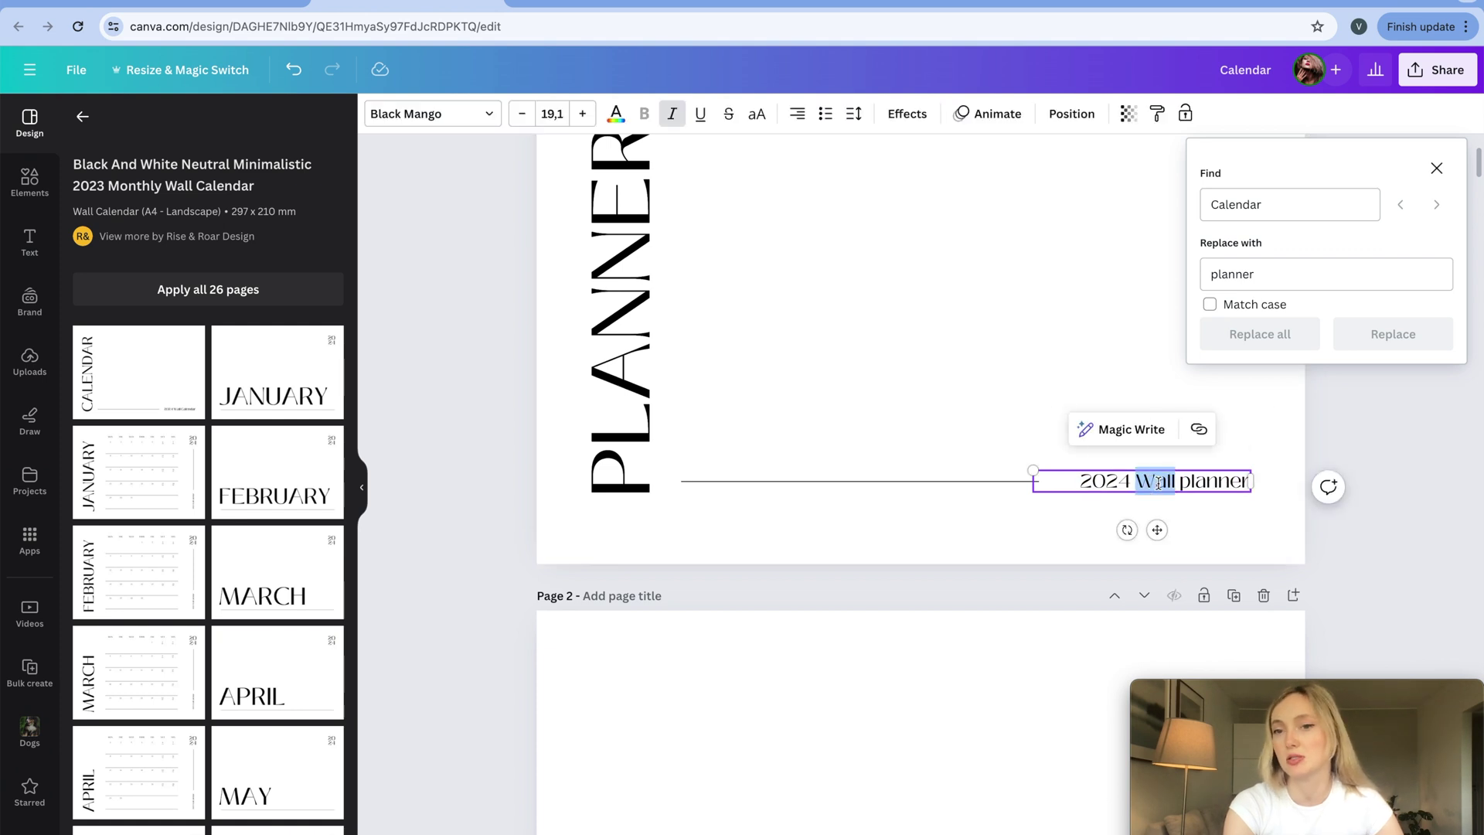
{"action": "type", "text": "digital"}
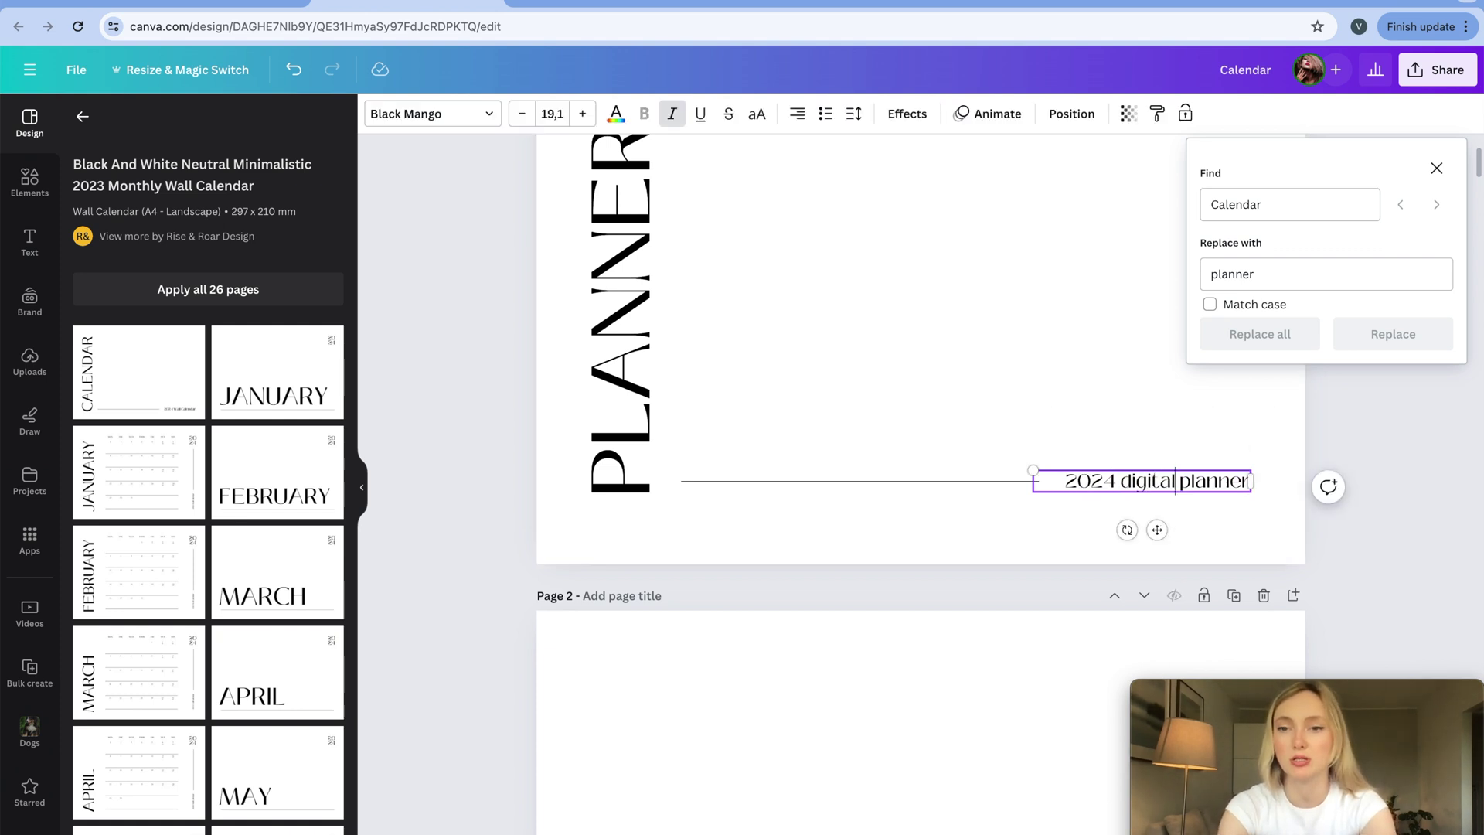
Find 'wall' and replace all 13 matches with 'digital'
{"action": "left_click", "coordinate": [1262, 205]}
{"action": "double_click", "coordinate": [1262, 206]}
{"action": "type", "text": "waa"}
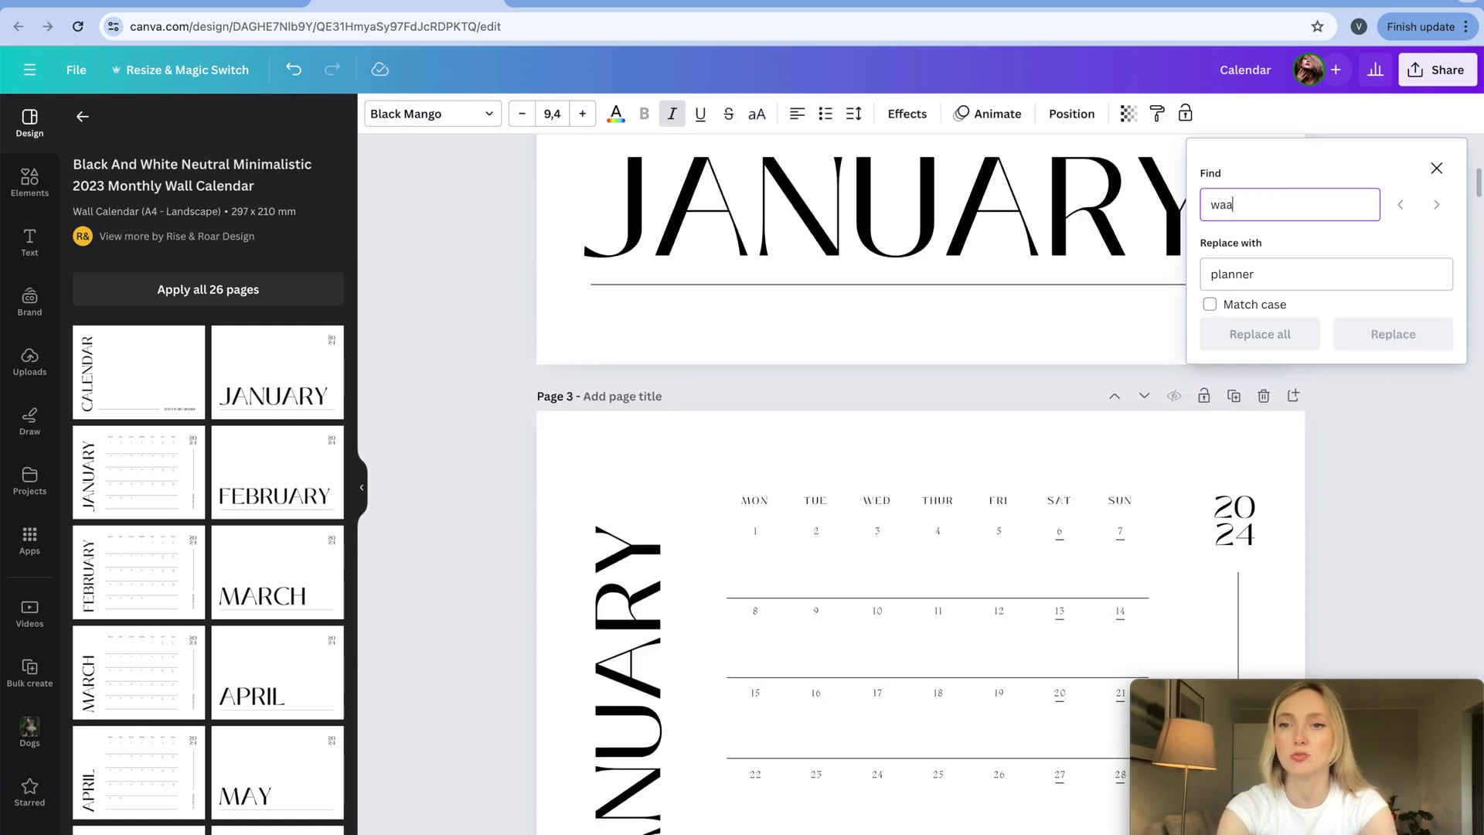
{"action": "key", "text": "BackSpace"}
{"action": "type", "text": "ll"}
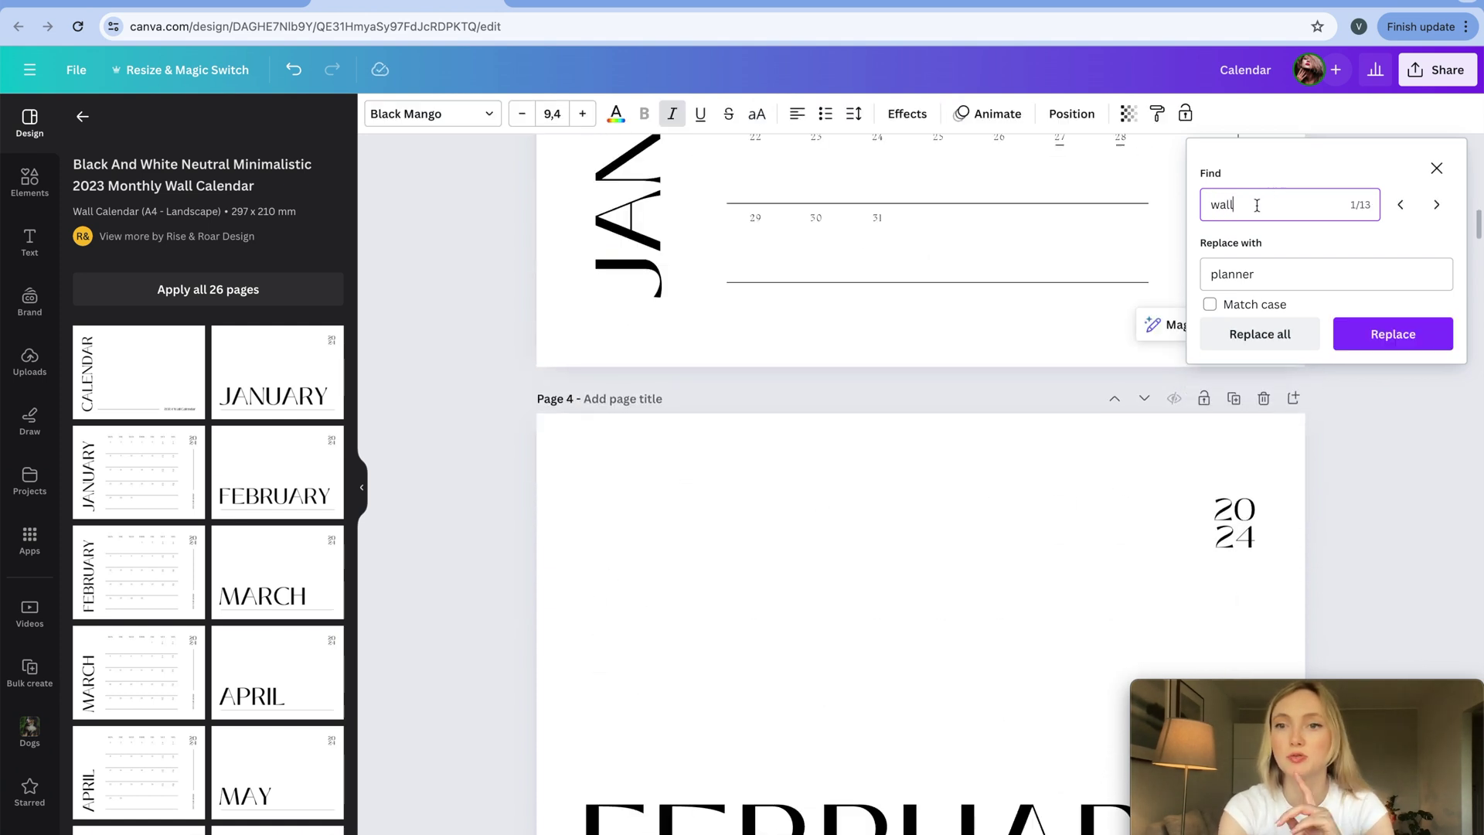
{"action": "left_click", "coordinate": [1306, 271]}
{"action": "double_click", "coordinate": [1306, 271]}
{"action": "key", "text": "BackSpace"}
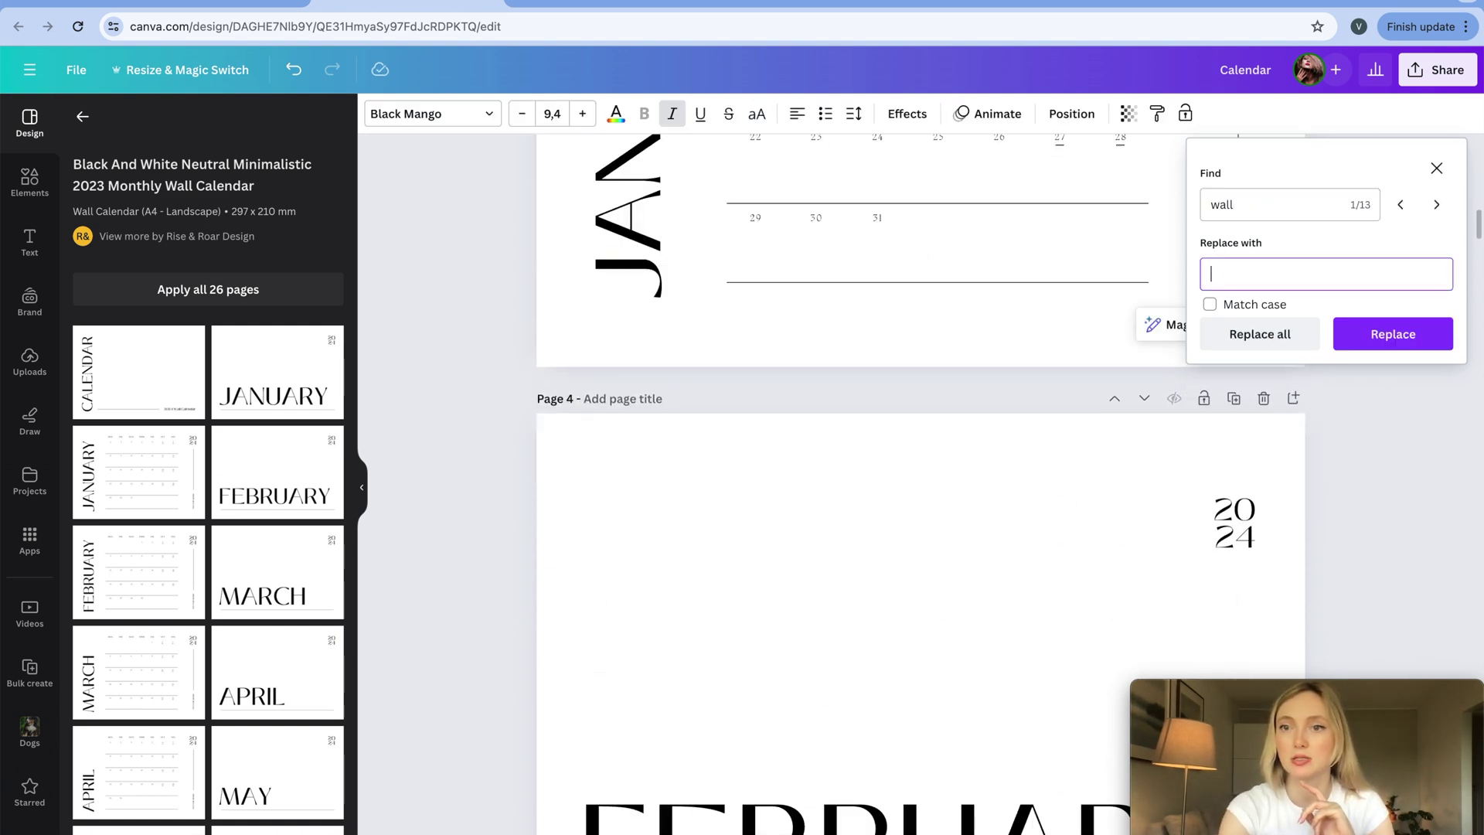
{"action": "left_click", "coordinate": [1271, 209]}
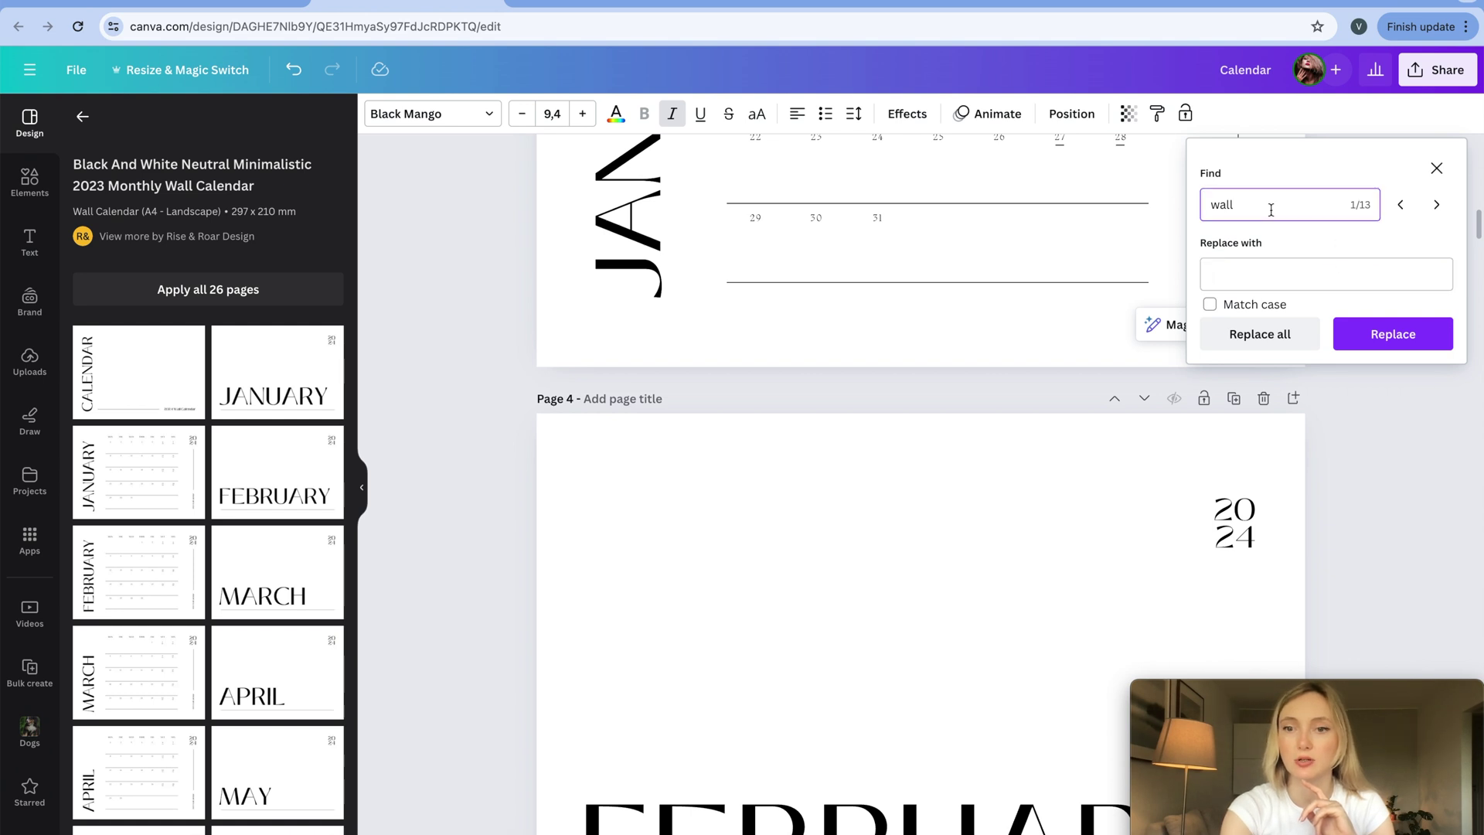
{"action": "key", "text": "Return"}
{"action": "key", "text": "Return"}
{"action": "key", "text": "Return"}
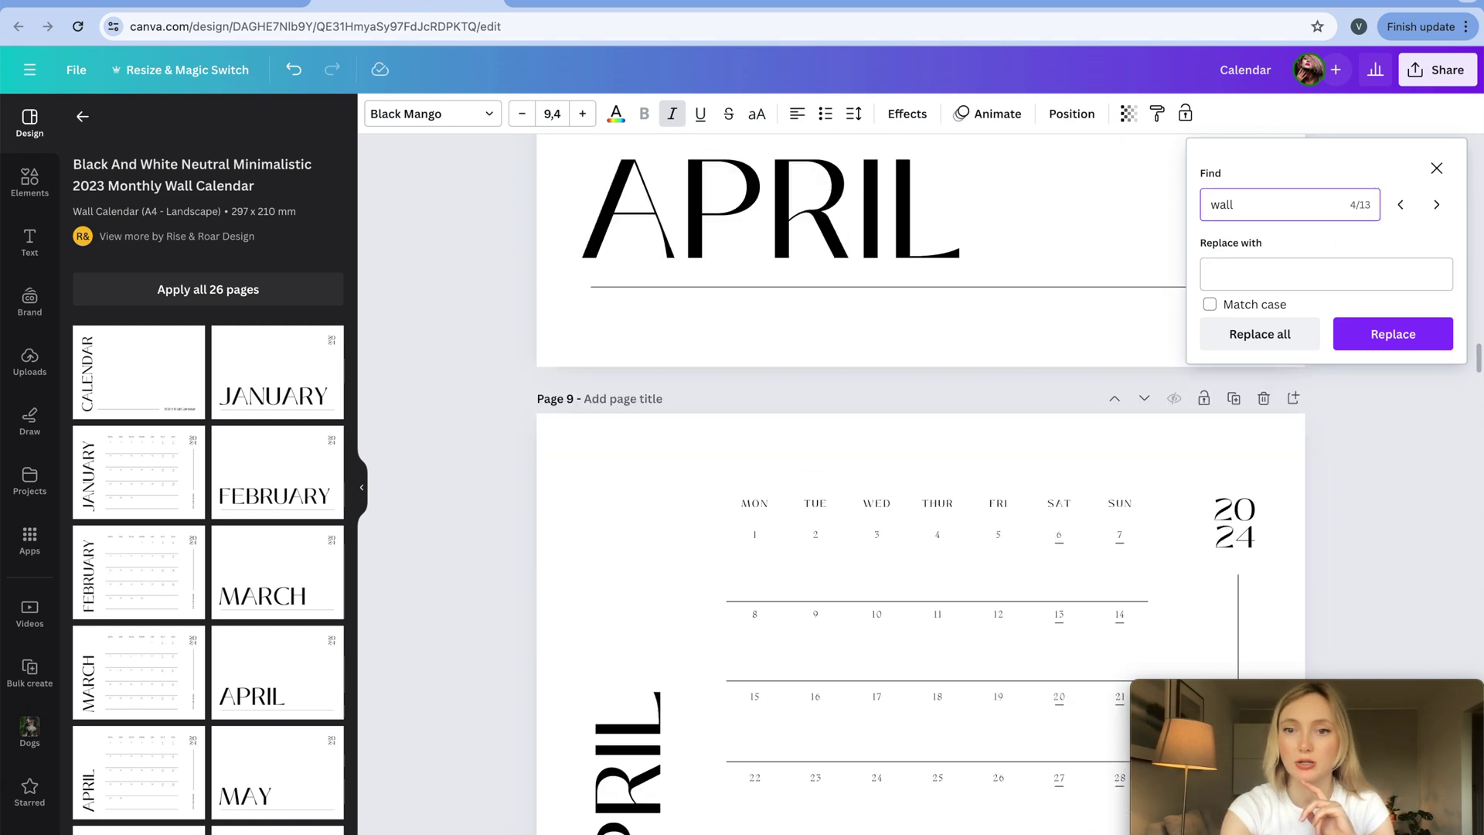
{"action": "left_click", "coordinate": [1240, 267]}
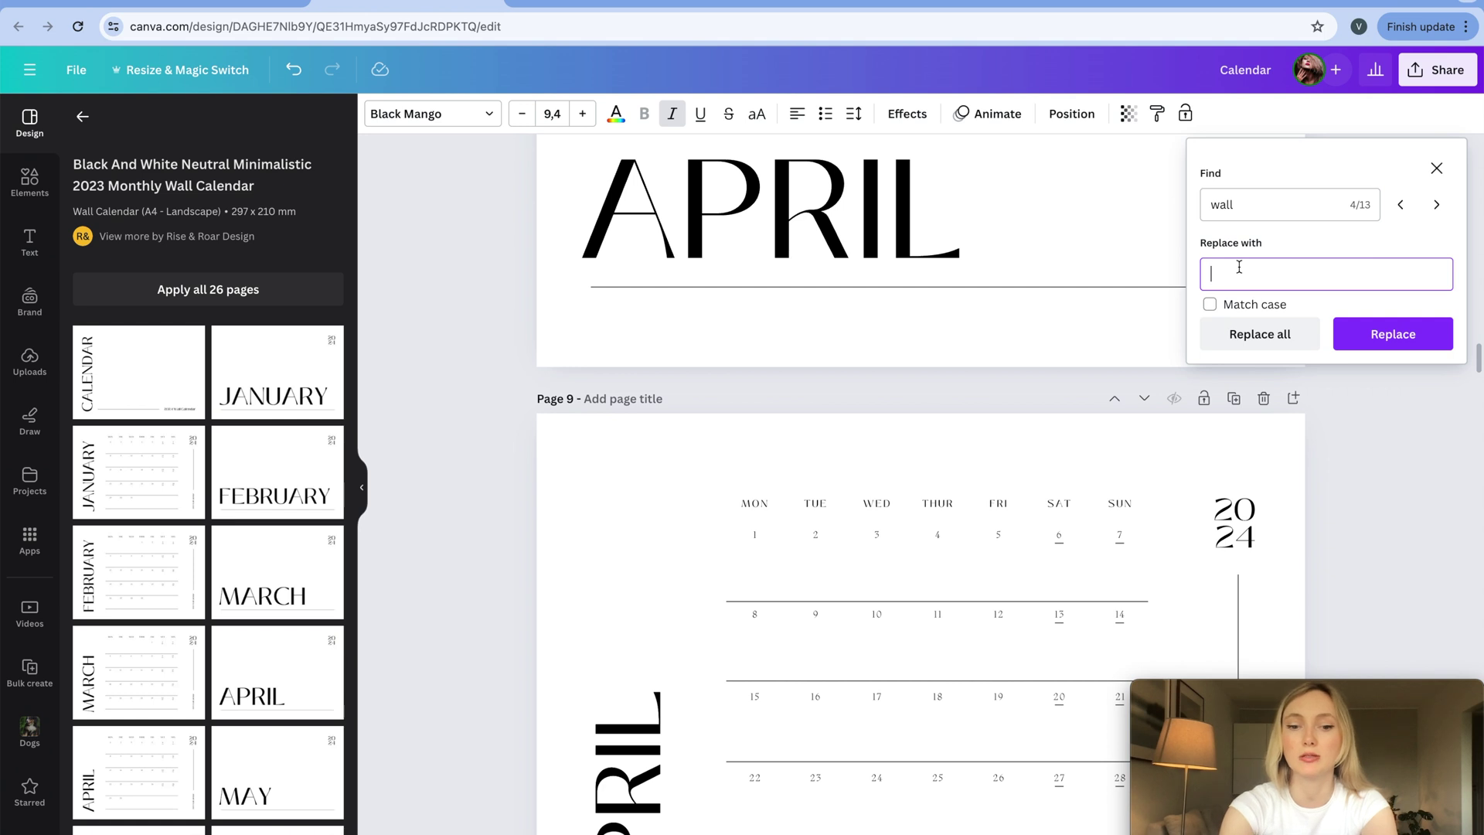
{"action": "type", "text": "digital"}
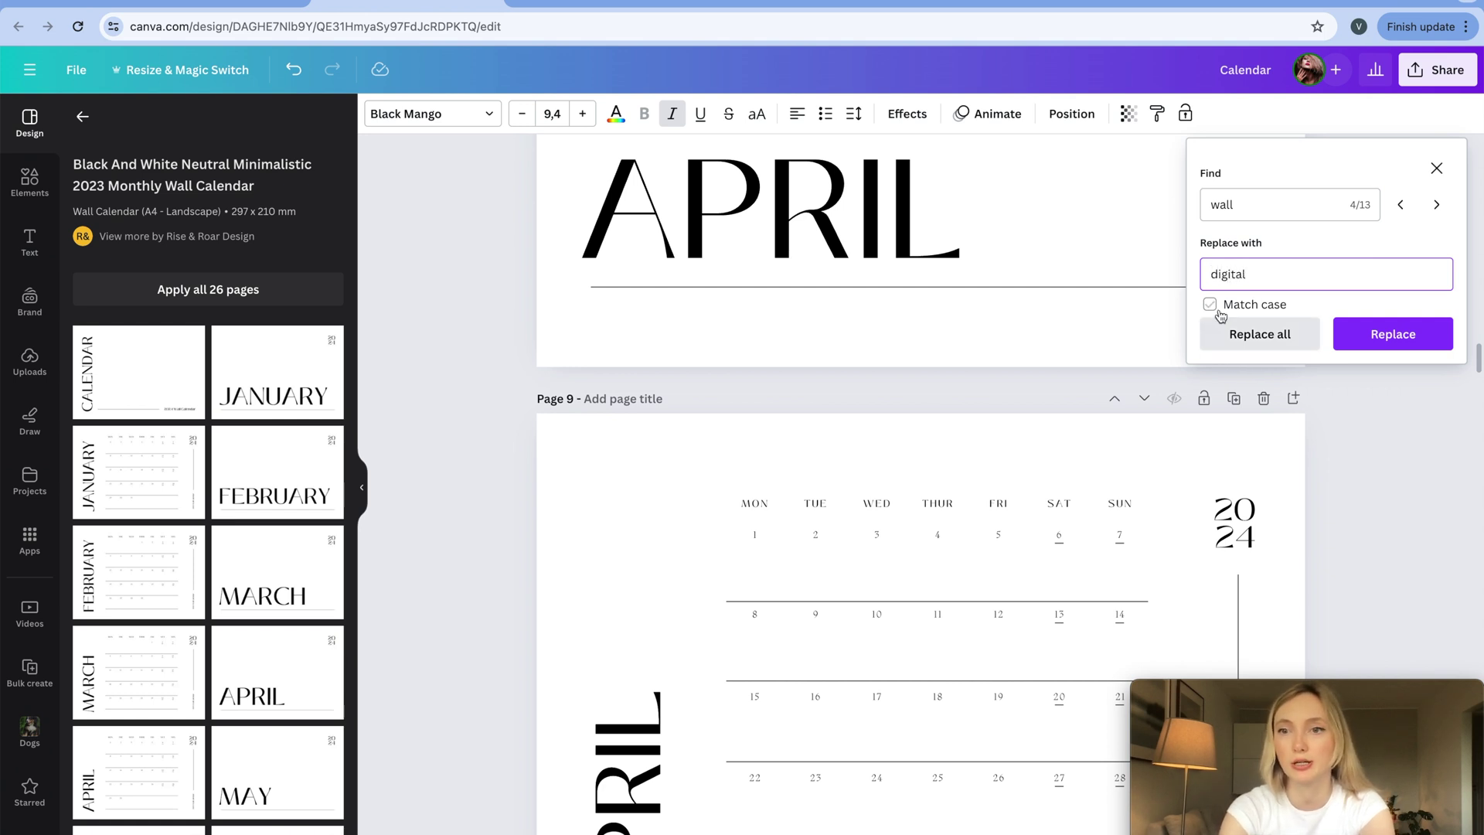
{"action": "left_click", "coordinate": [1266, 334]}
Check the cover and close the Find and replace panel
{"action": "scroll", "coordinate": [1133, 389], "scroll_direction": "up", "scroll_amount": 20}
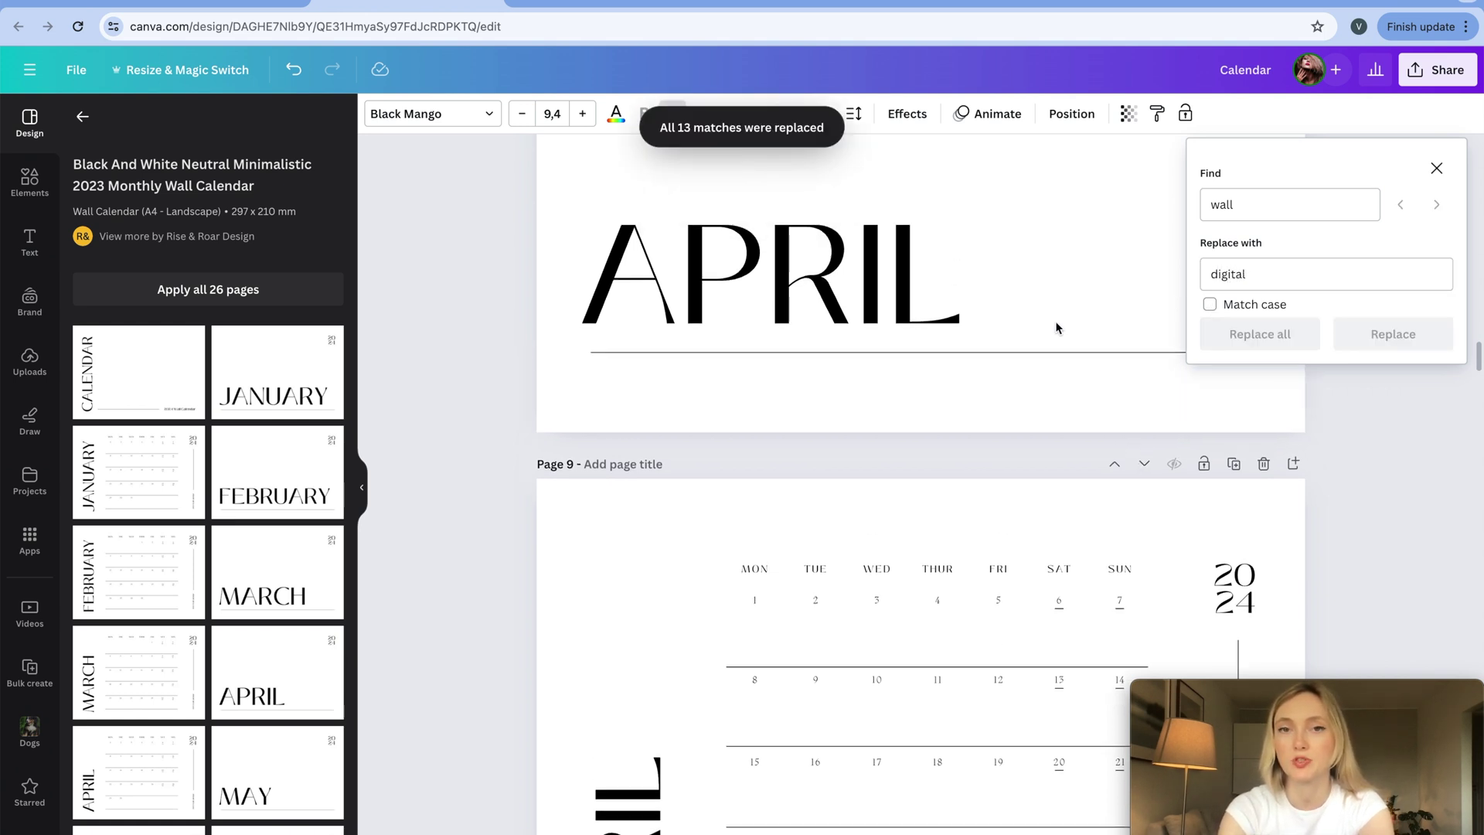
{"action": "scroll", "coordinate": [1056, 325], "scroll_direction": "down", "scroll_amount": 12}
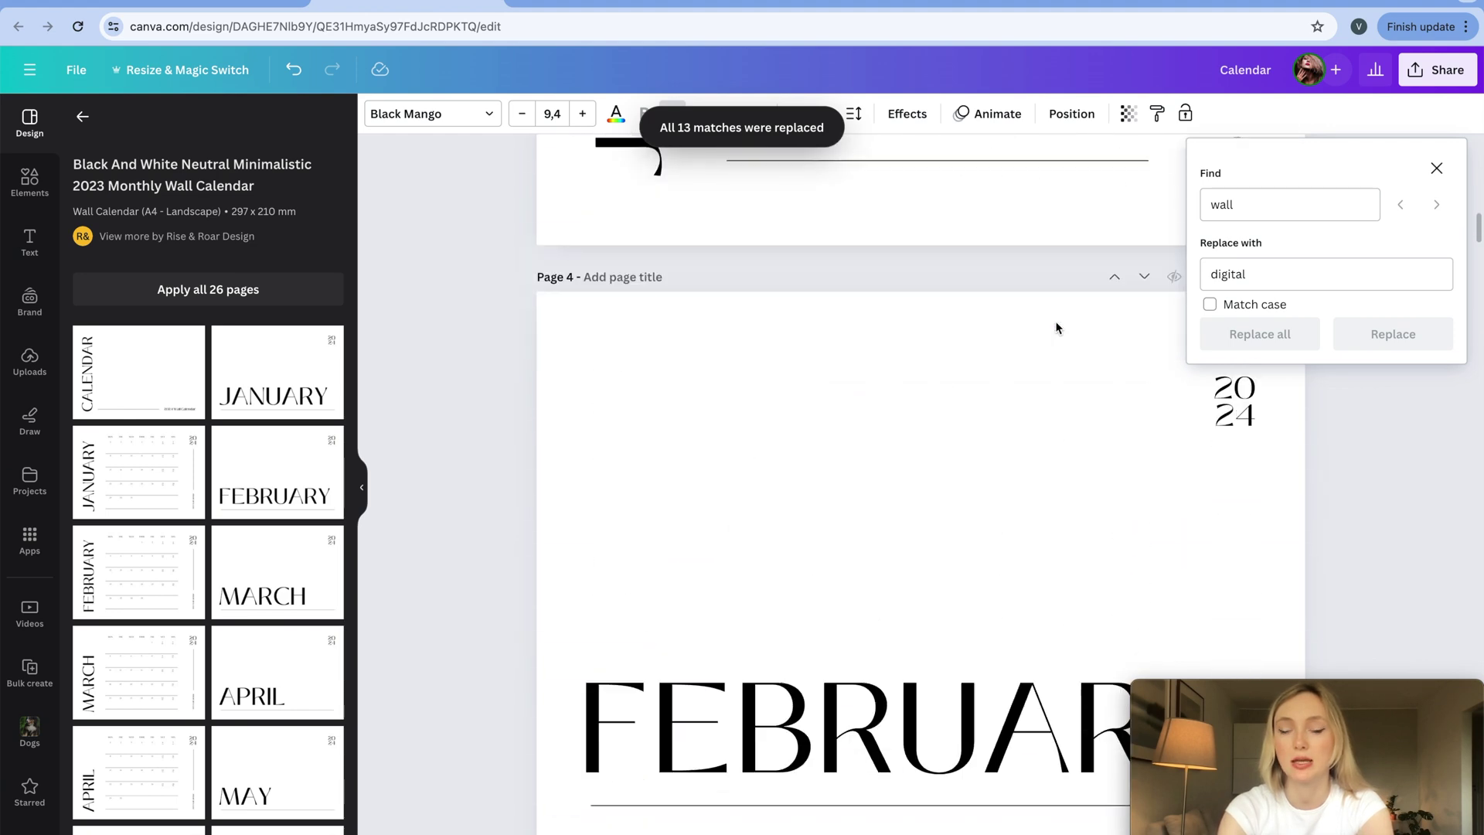
{"action": "scroll", "coordinate": [1056, 327], "scroll_direction": "up", "scroll_amount": 20}
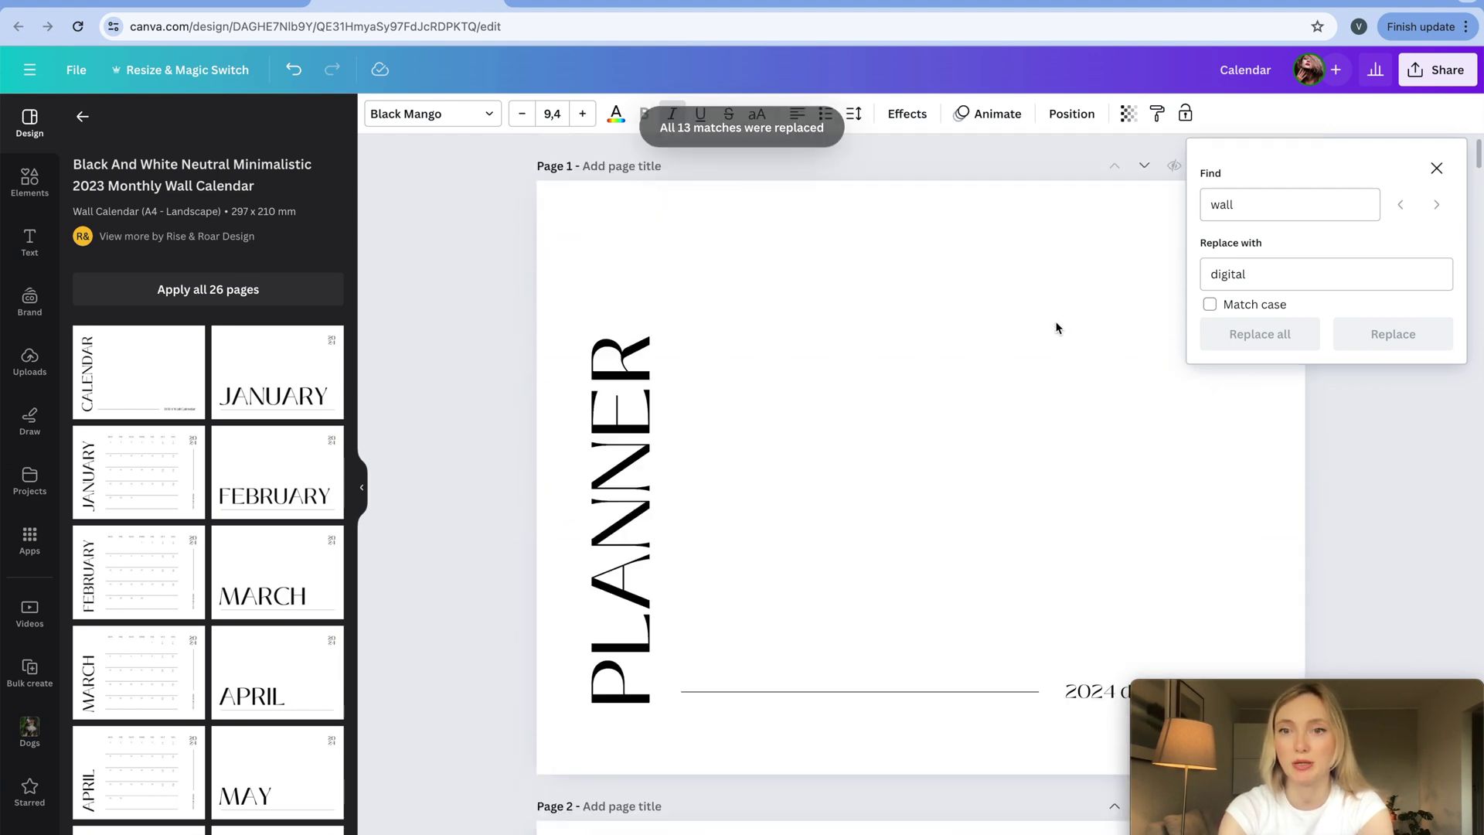
{"action": "left_click", "coordinate": [1056, 328]}
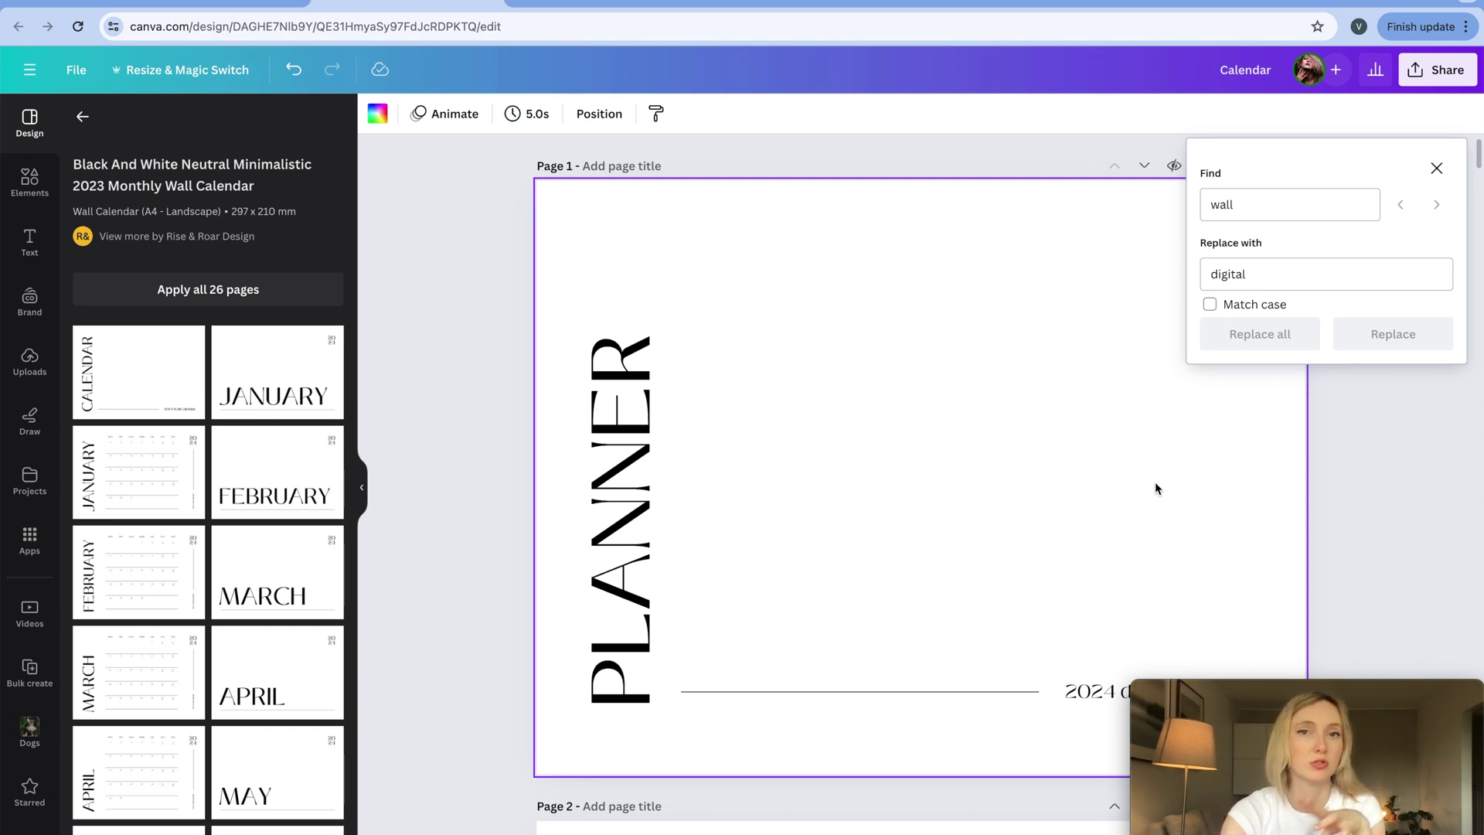
{"action": "left_click", "coordinate": [1436, 168]}
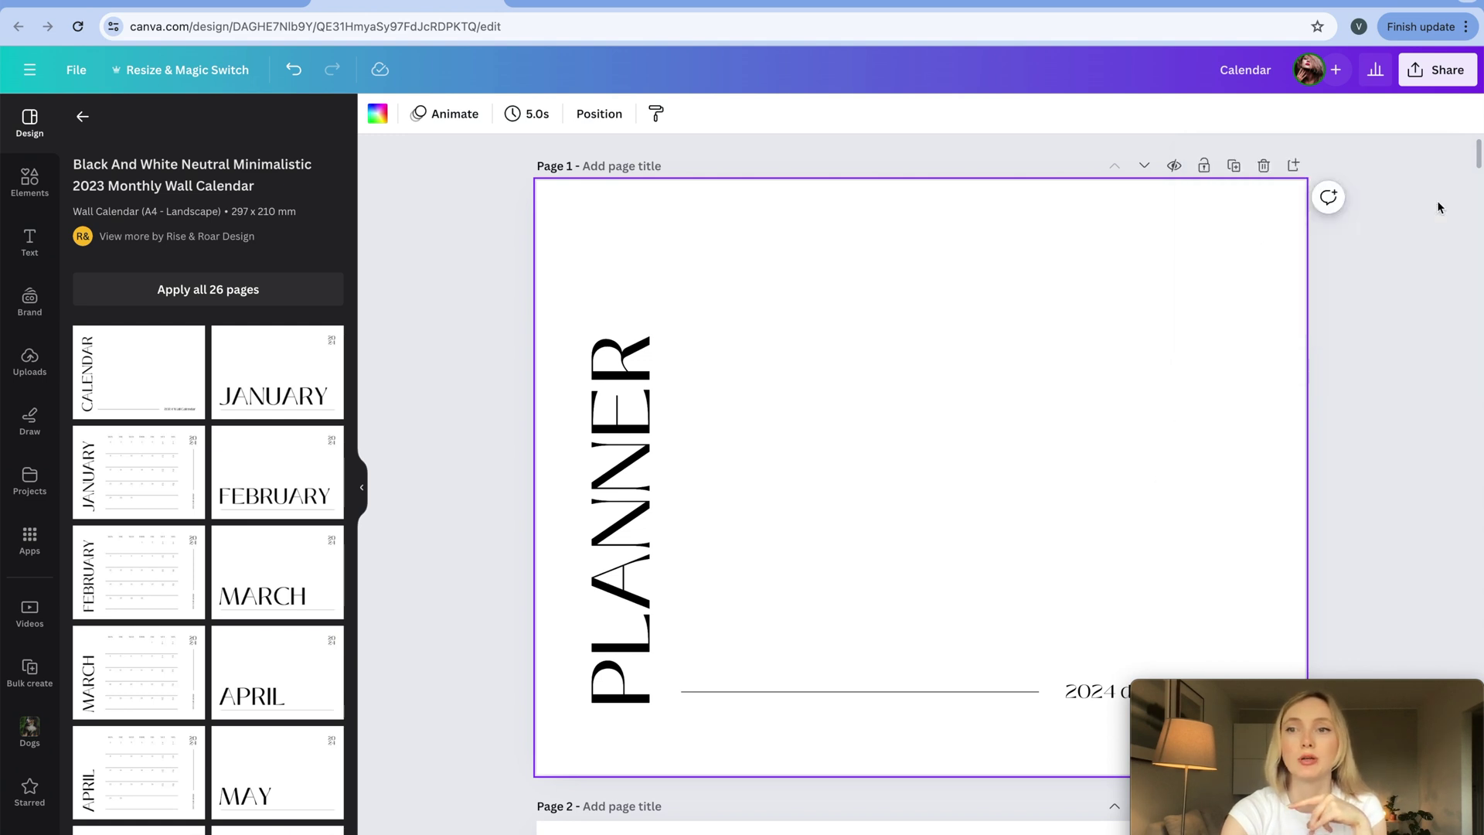
{"action": "left_click", "coordinate": [596, 402]}
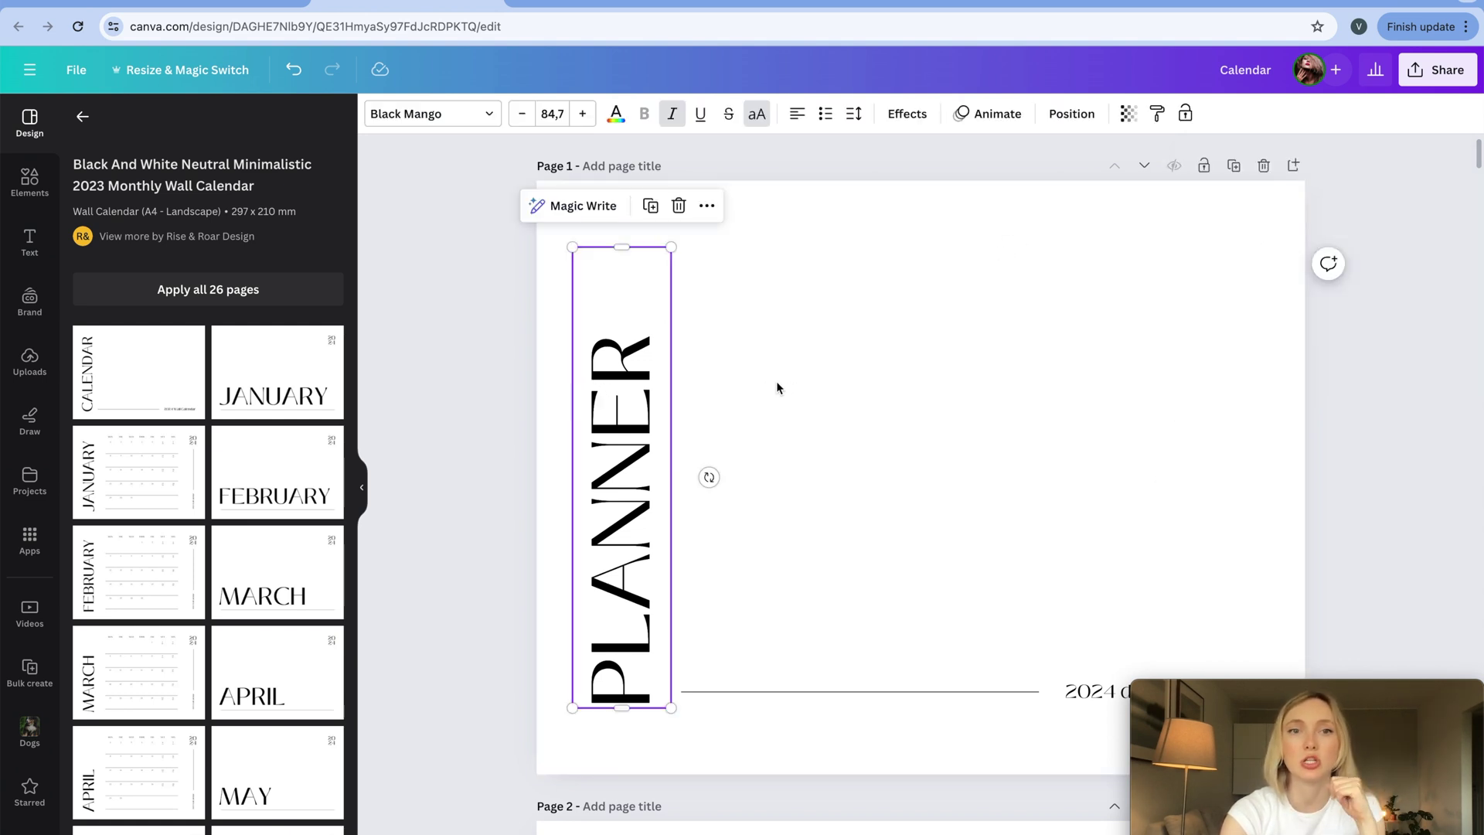
Set the PLANNER title to Scandilover Script and swap it in for Black Mango everywhere
{"action": "left_click", "coordinate": [426, 123]}
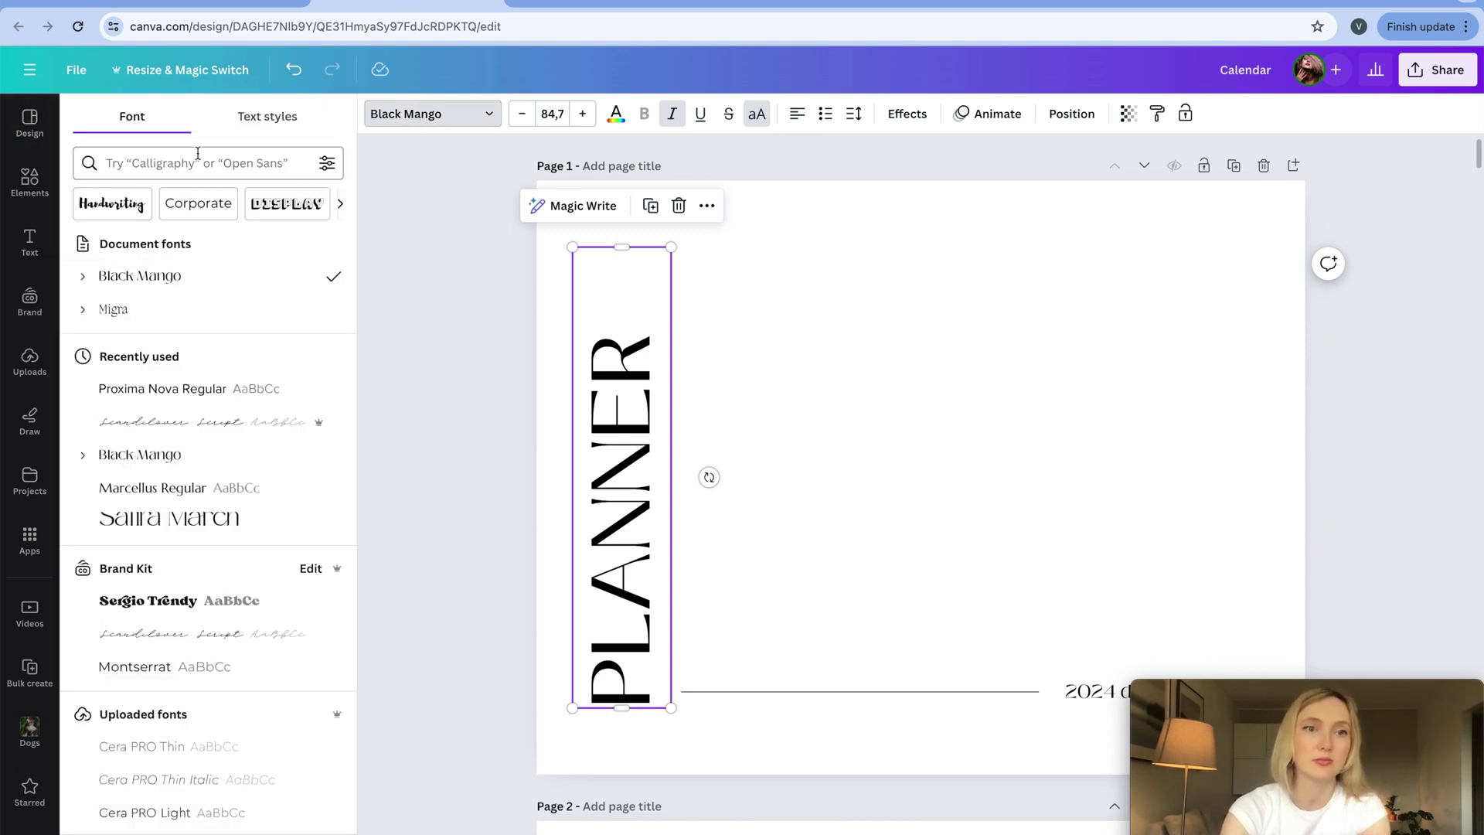
{"action": "left_click", "coordinate": [182, 422]}
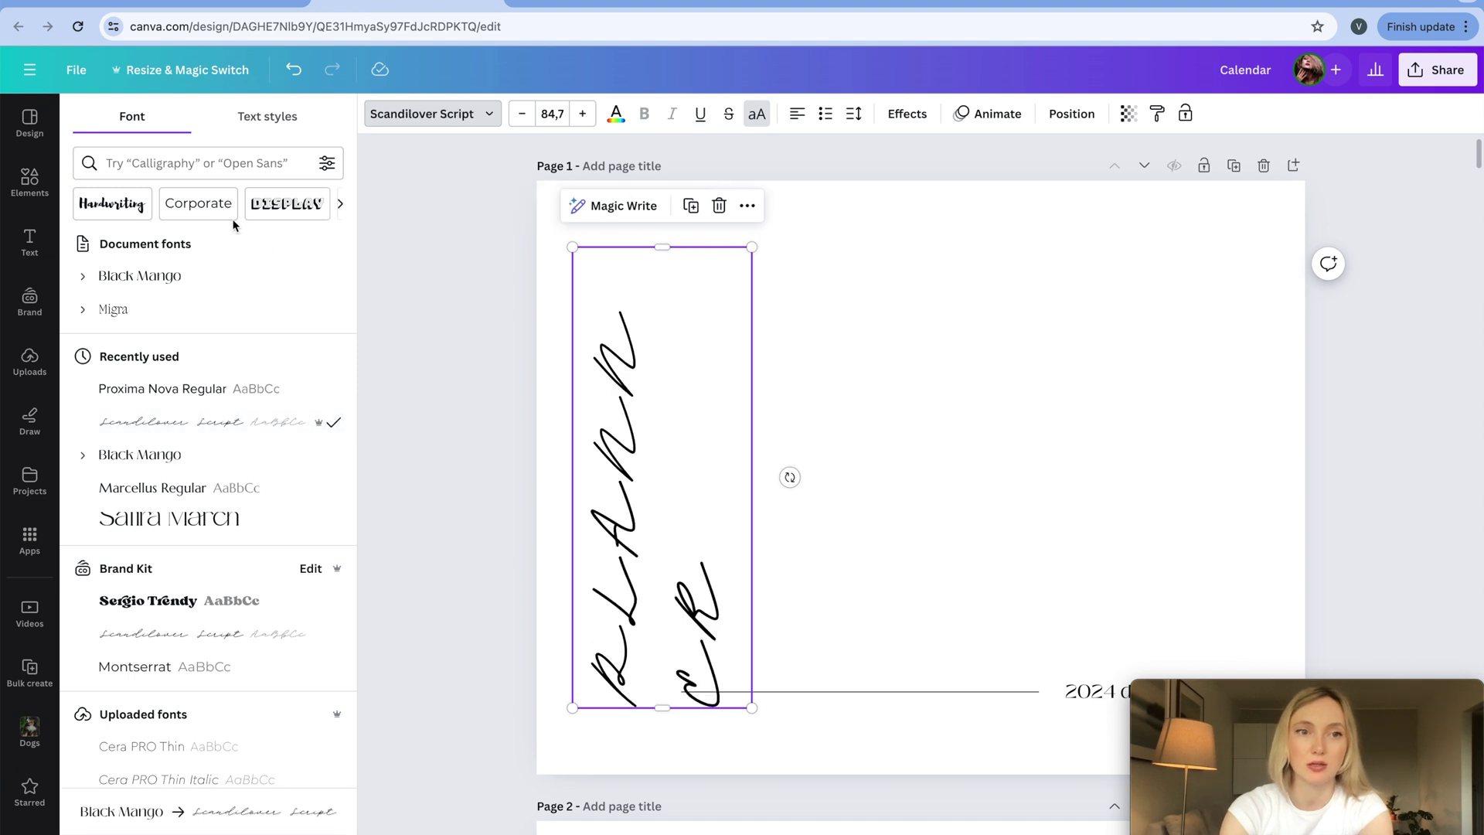
{"action": "left_click", "coordinate": [202, 164]}
{"action": "type", "text": "s"}
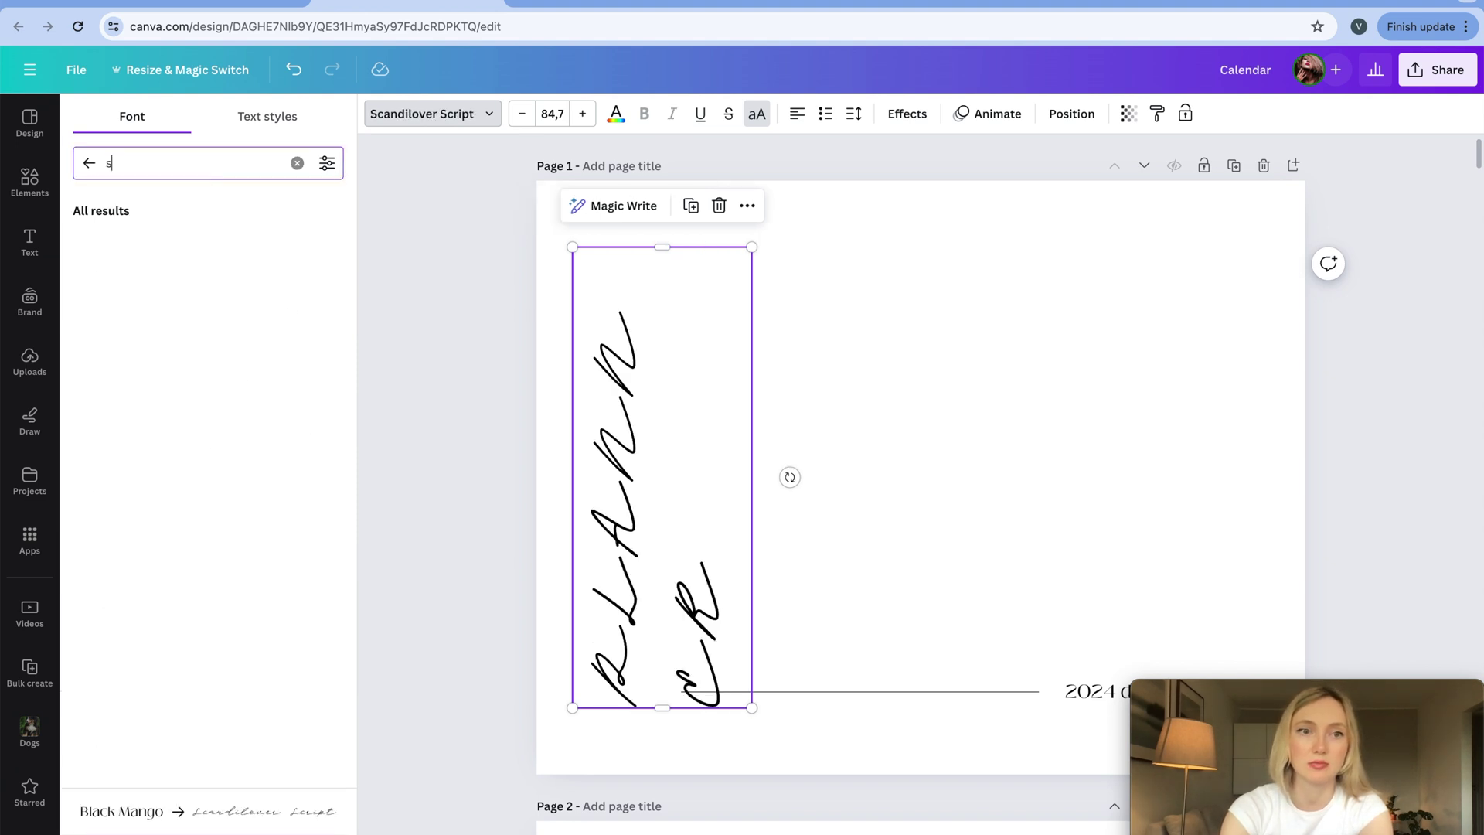
{"action": "type", "text": "can"}
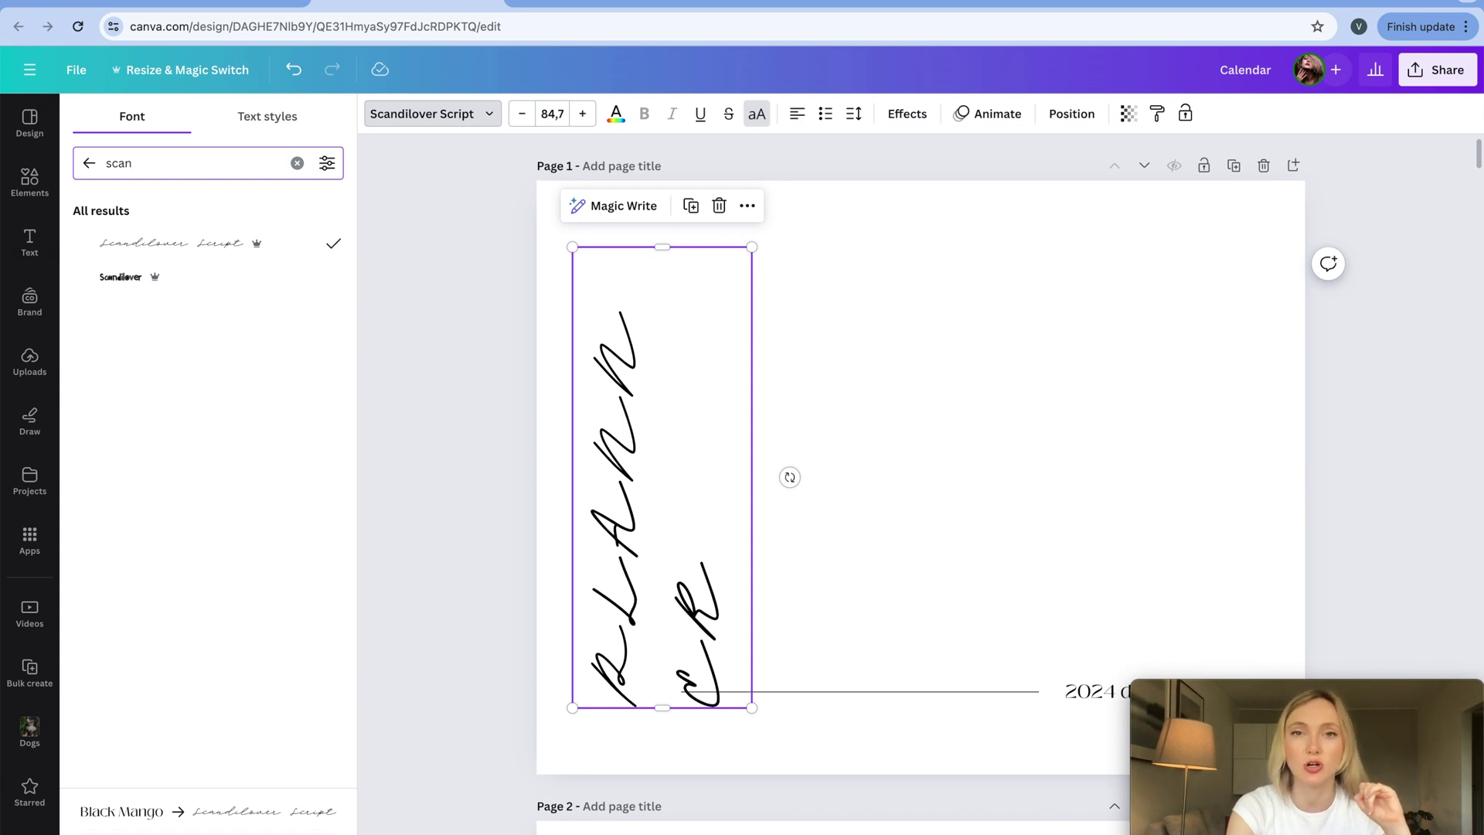
{"action": "left_click", "coordinate": [207, 829]}
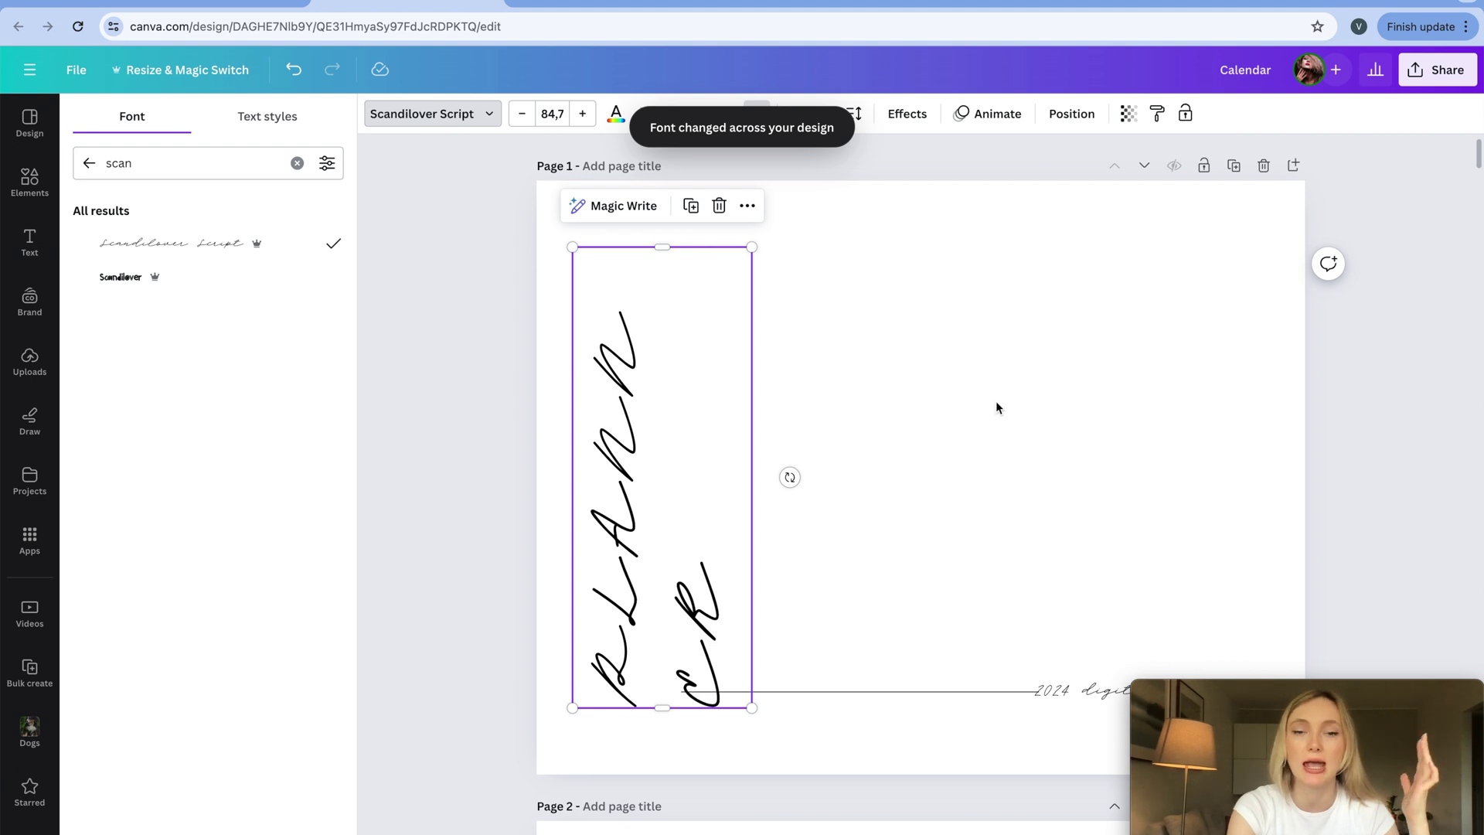
{"action": "left_click", "coordinate": [834, 323]}
Turn off uppercase on the cover title so it reads 'planner' in lowercase script
{"action": "left_click", "coordinate": [667, 317]}
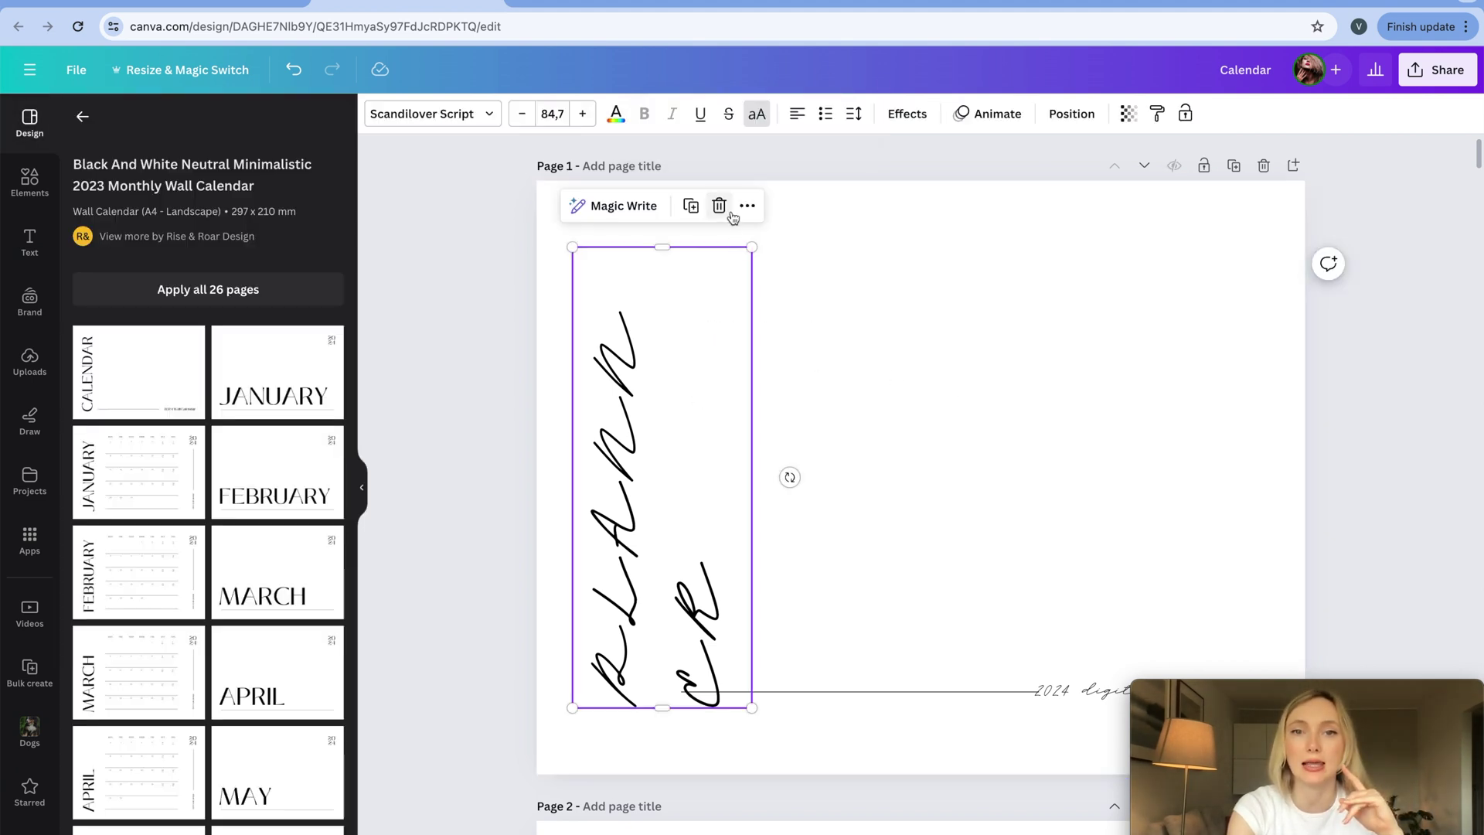
{"action": "left_click", "coordinate": [761, 120]}
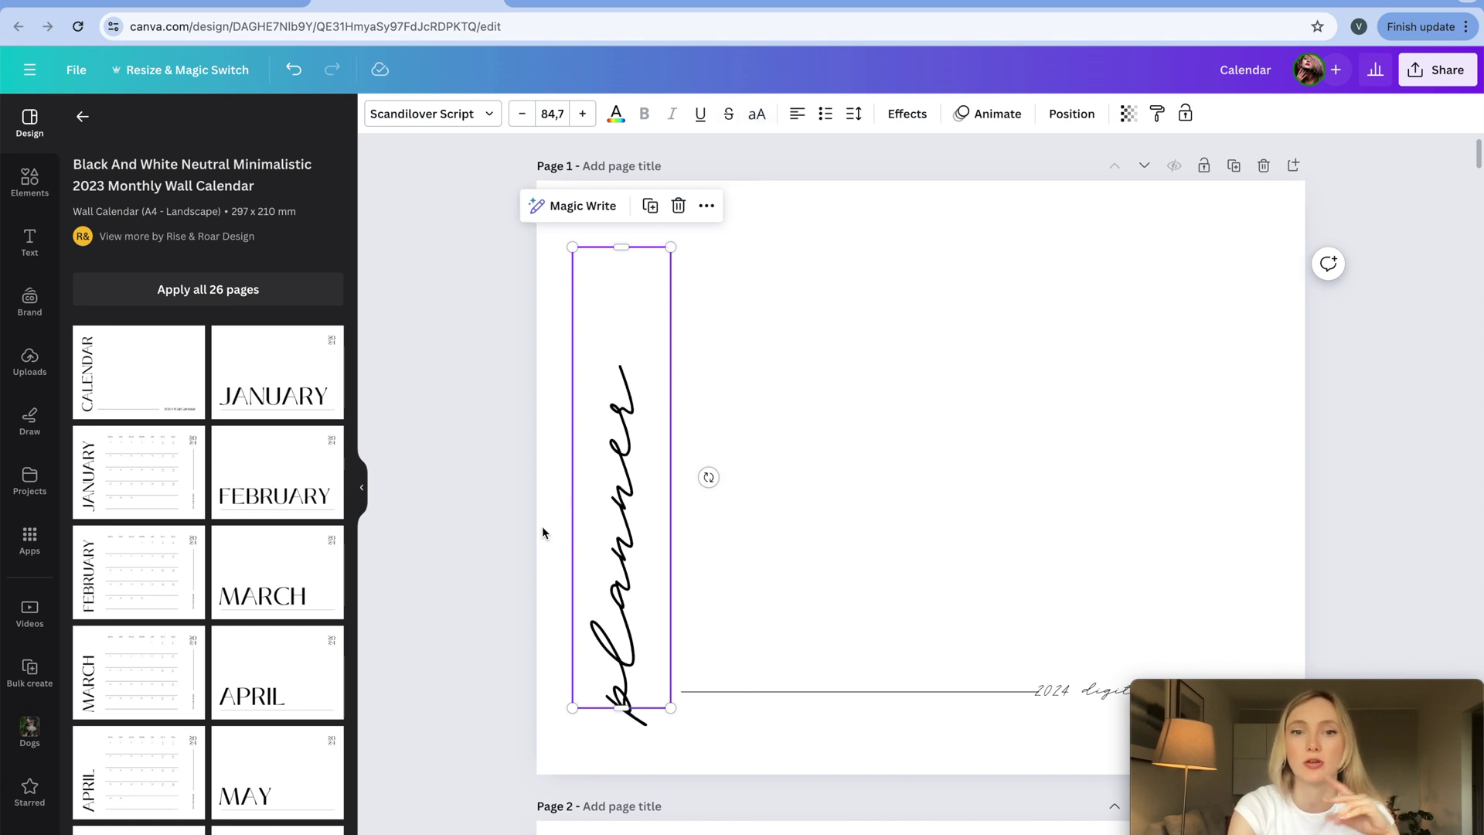
{"action": "scroll", "coordinate": [638, 555], "scroll_direction": "down", "scroll_amount": 1}
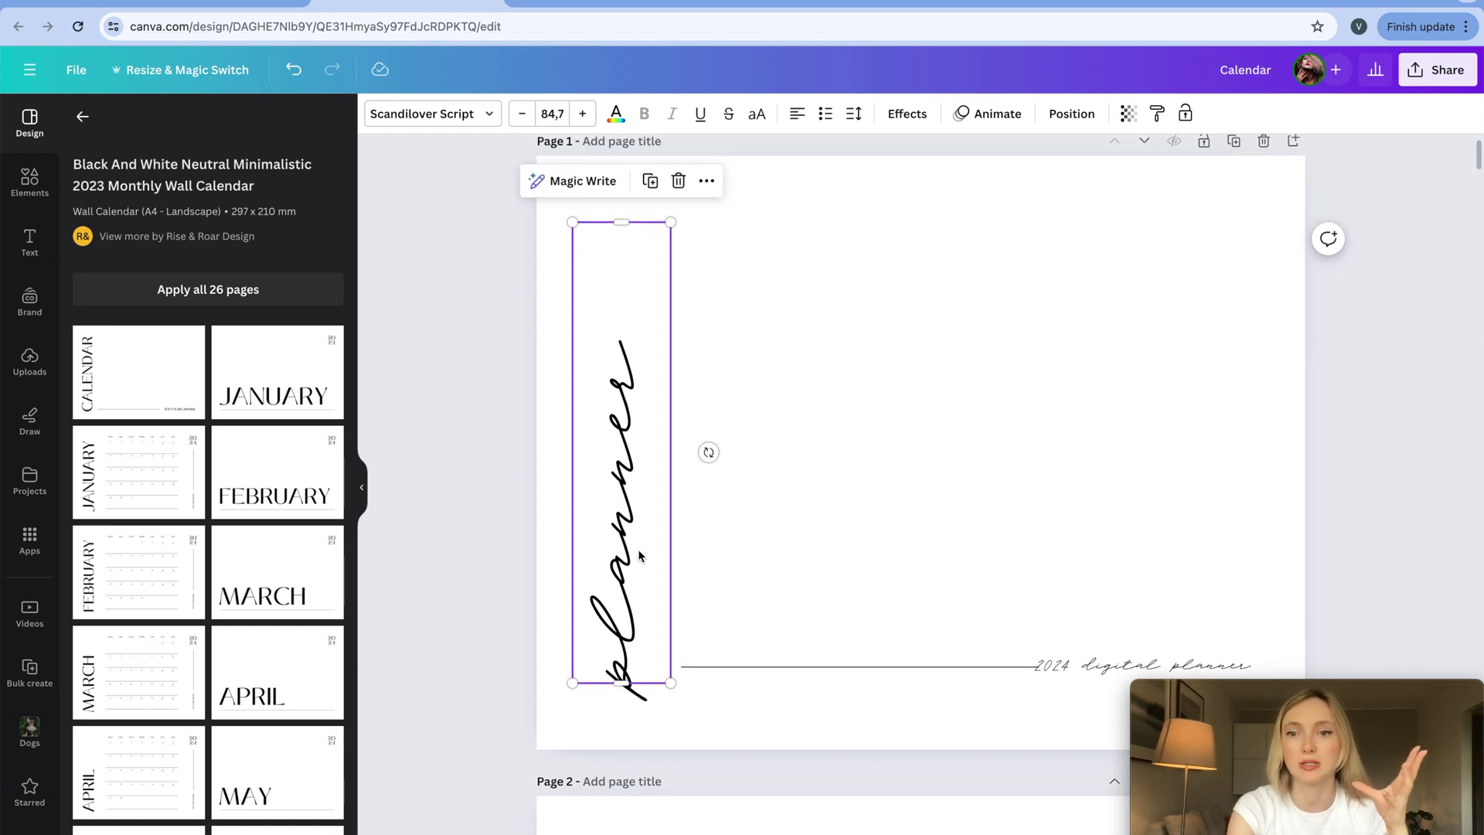
{"action": "scroll", "coordinate": [638, 551], "scroll_direction": "up", "scroll_amount": 1}
{"action": "left_click", "coordinate": [717, 217]}
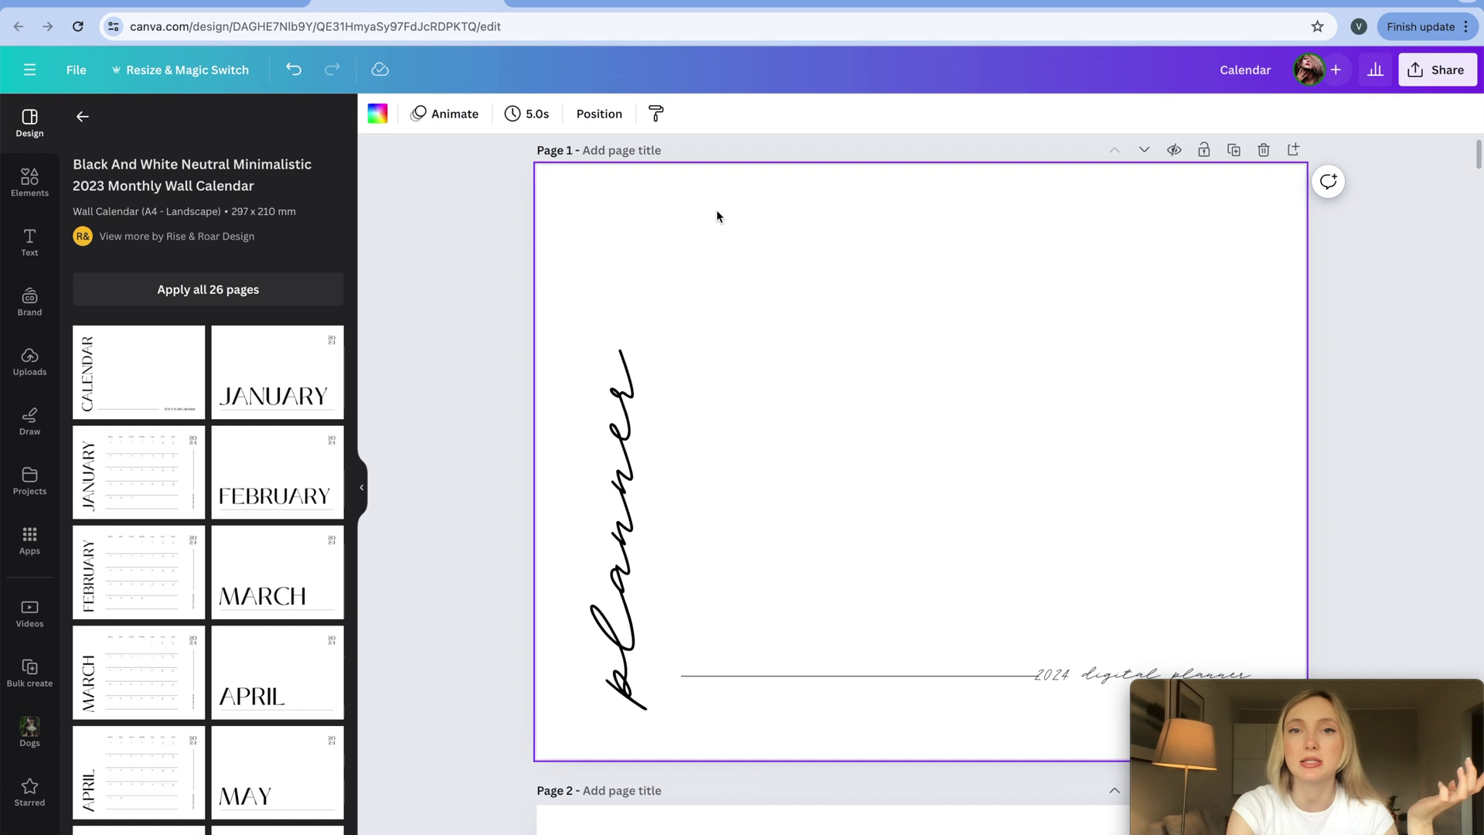
Set the cover page background to the light beige Brand Kit colour
{"action": "left_click", "coordinate": [377, 114]}
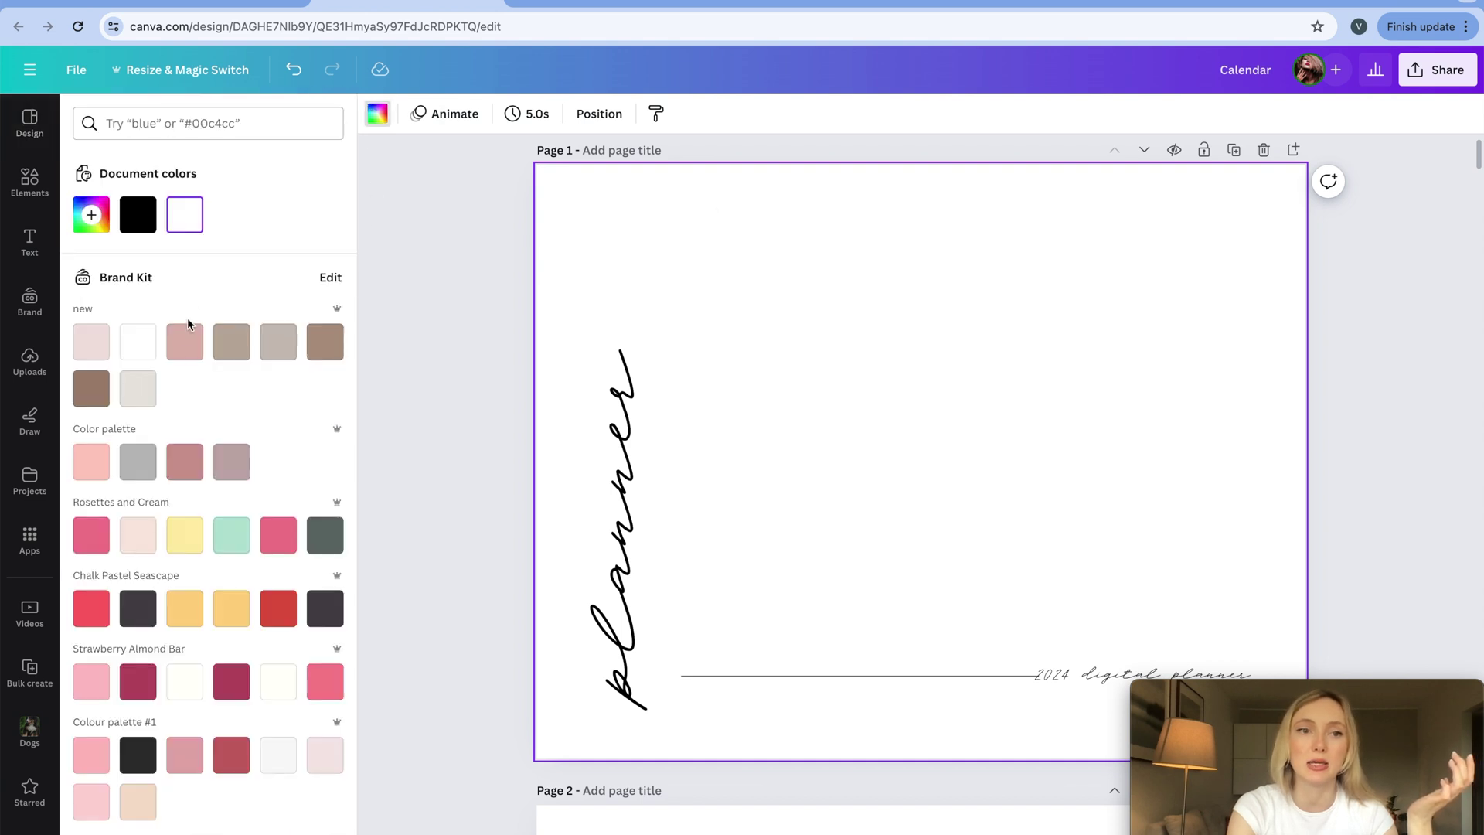
{"action": "left_click", "coordinate": [139, 388]}
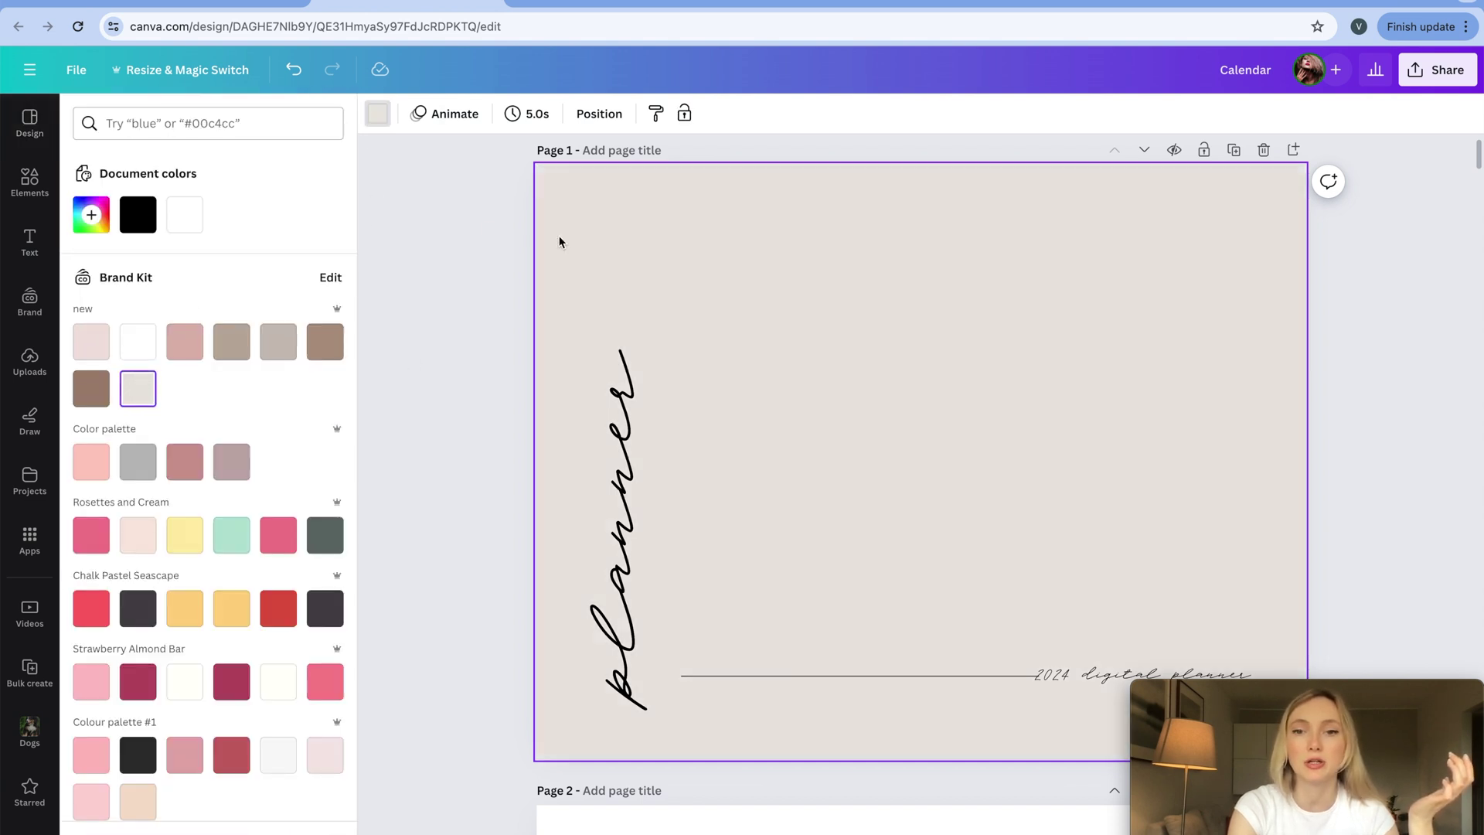
{"action": "left_click", "coordinate": [442, 221]}
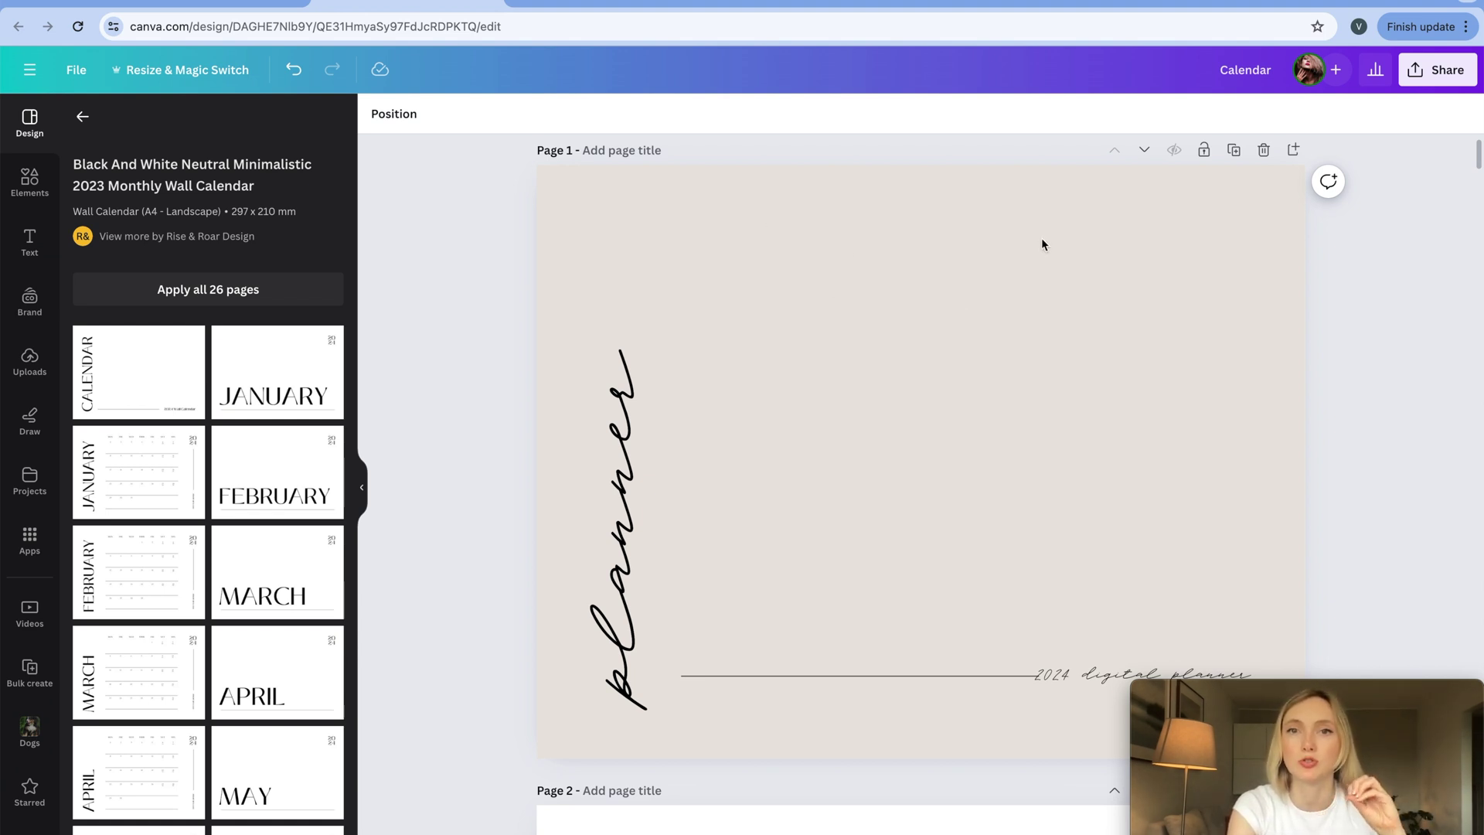
{"action": "scroll", "coordinate": [1041, 244], "scroll_direction": "down", "scroll_amount": 8}
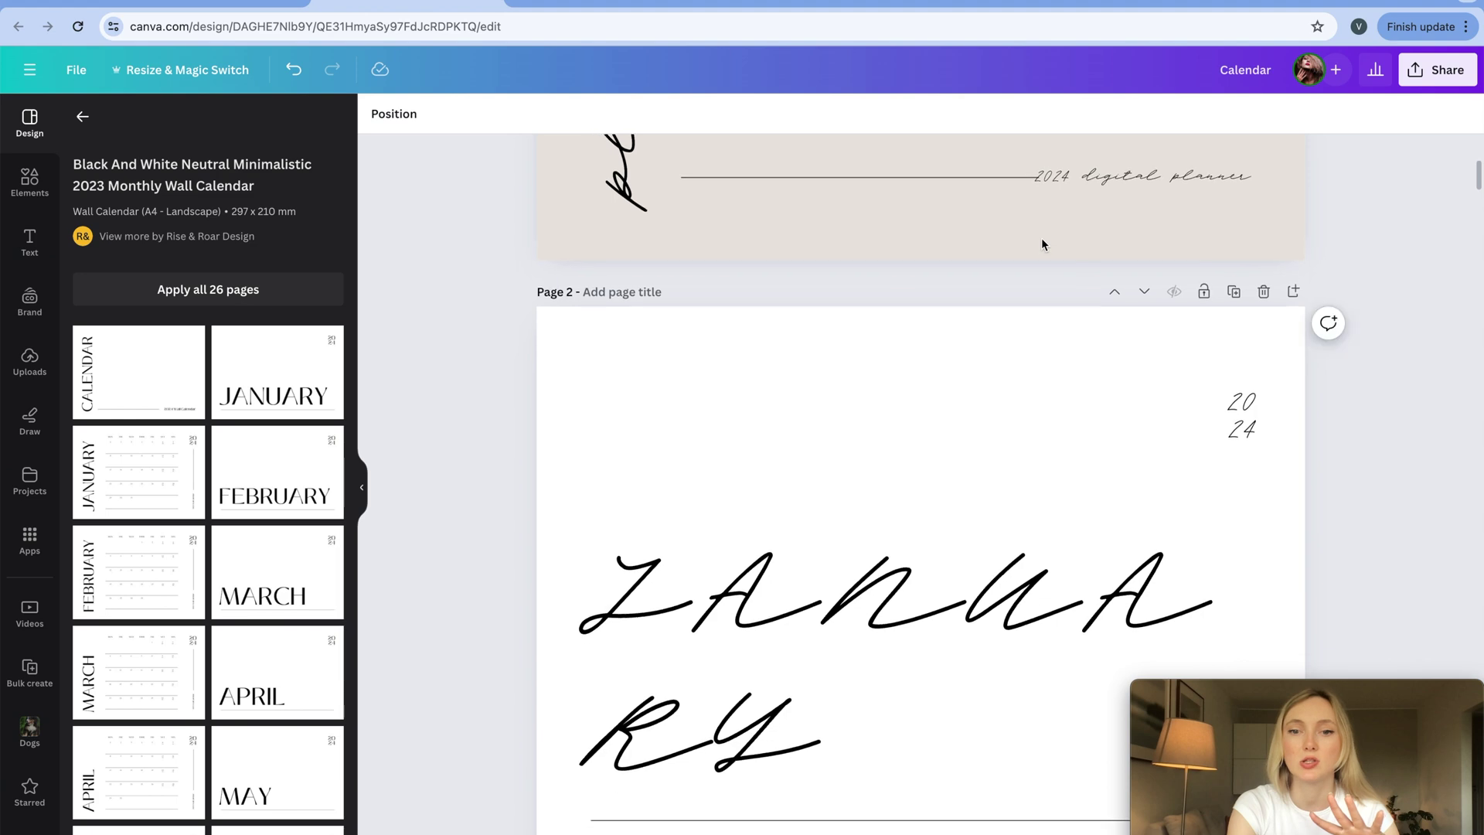
Turn off all caps on the vertical JANUARY title and the page-4 FEBRUARY title
{"action": "scroll", "coordinate": [1042, 244], "scroll_direction": "up", "scroll_amount": 6}
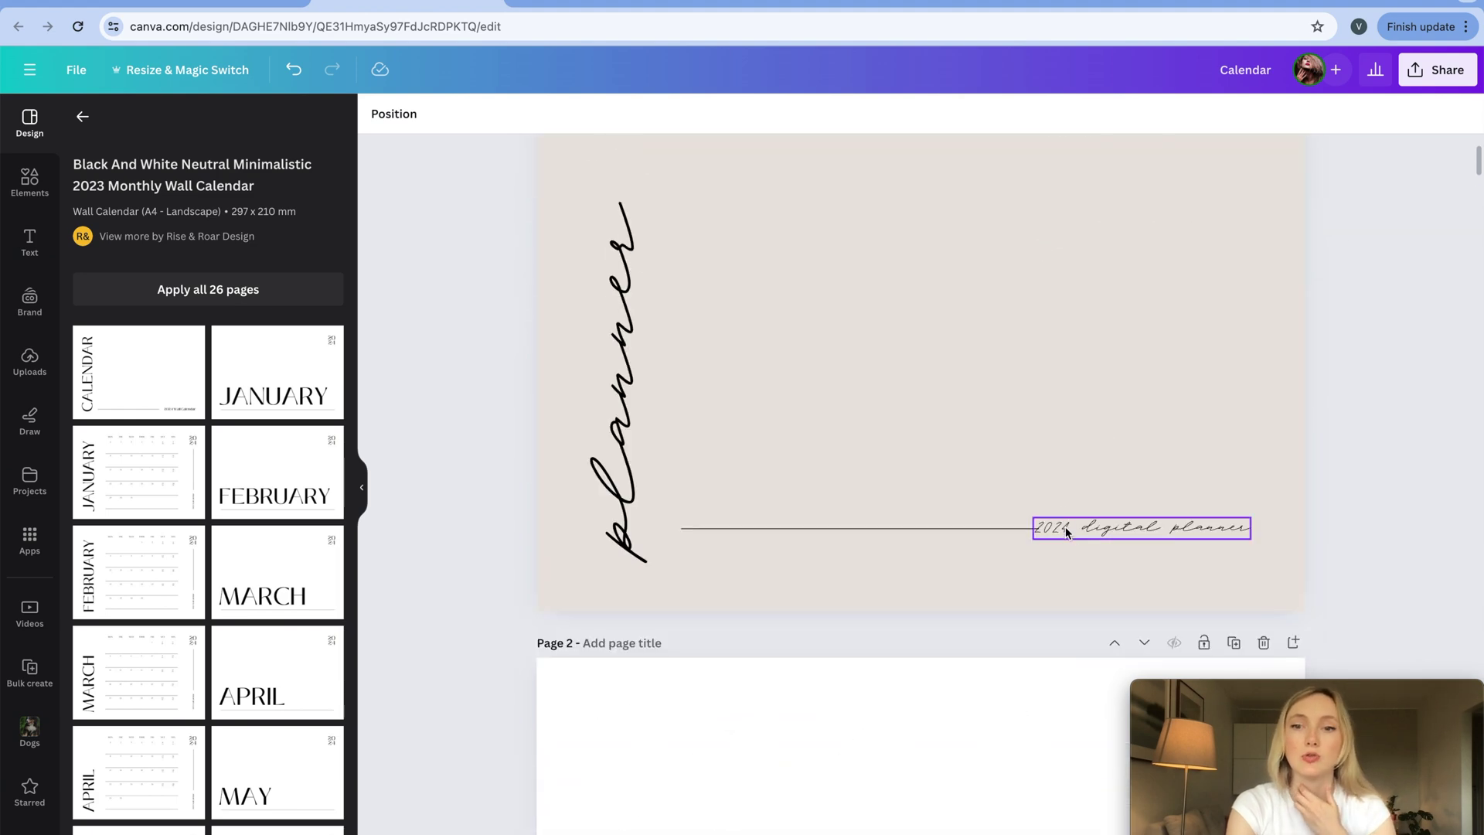
{"action": "left_click", "coordinate": [1060, 528]}
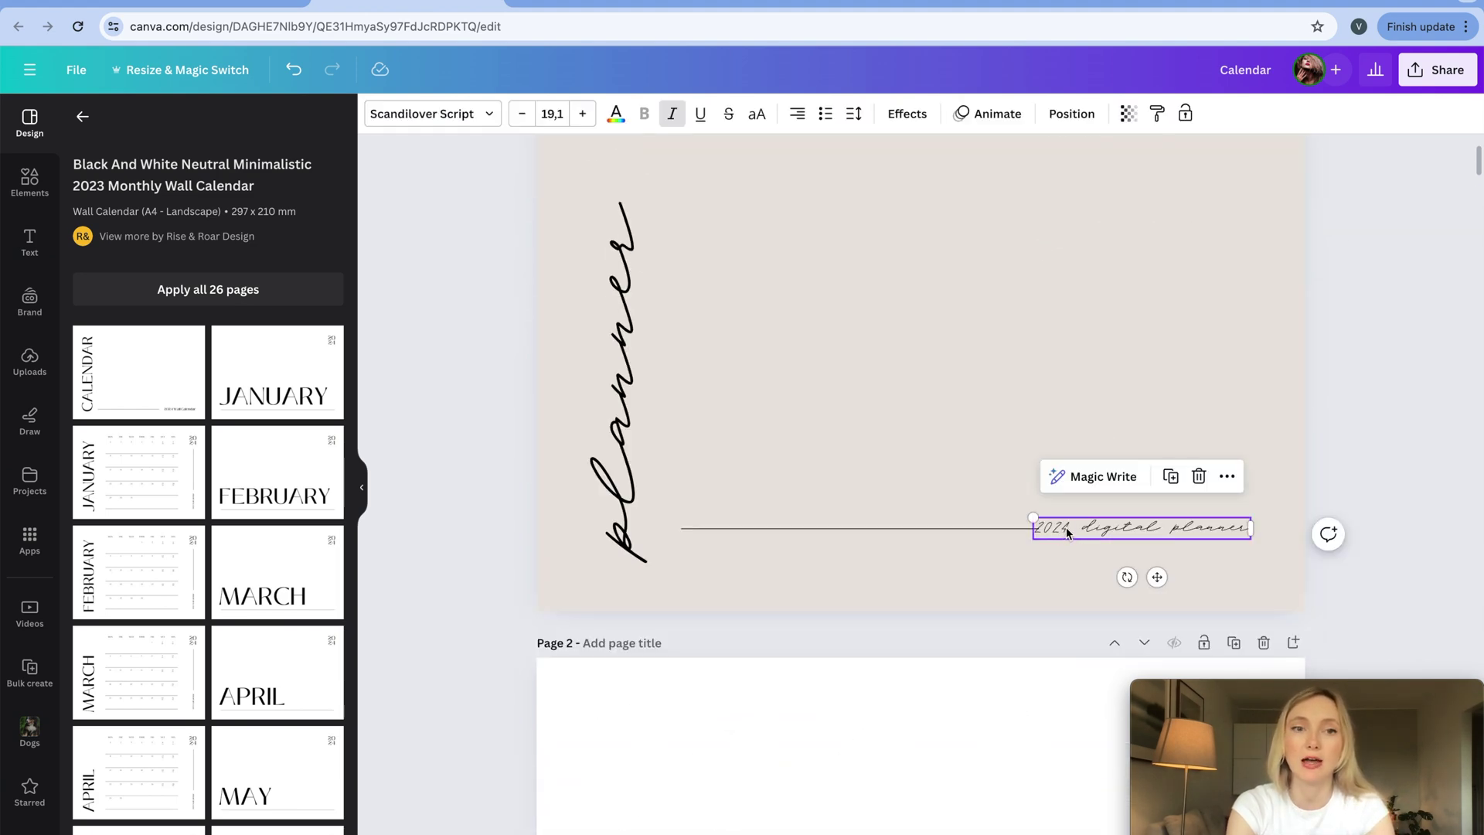
{"action": "scroll", "coordinate": [1067, 532], "scroll_direction": "down", "scroll_amount": 14}
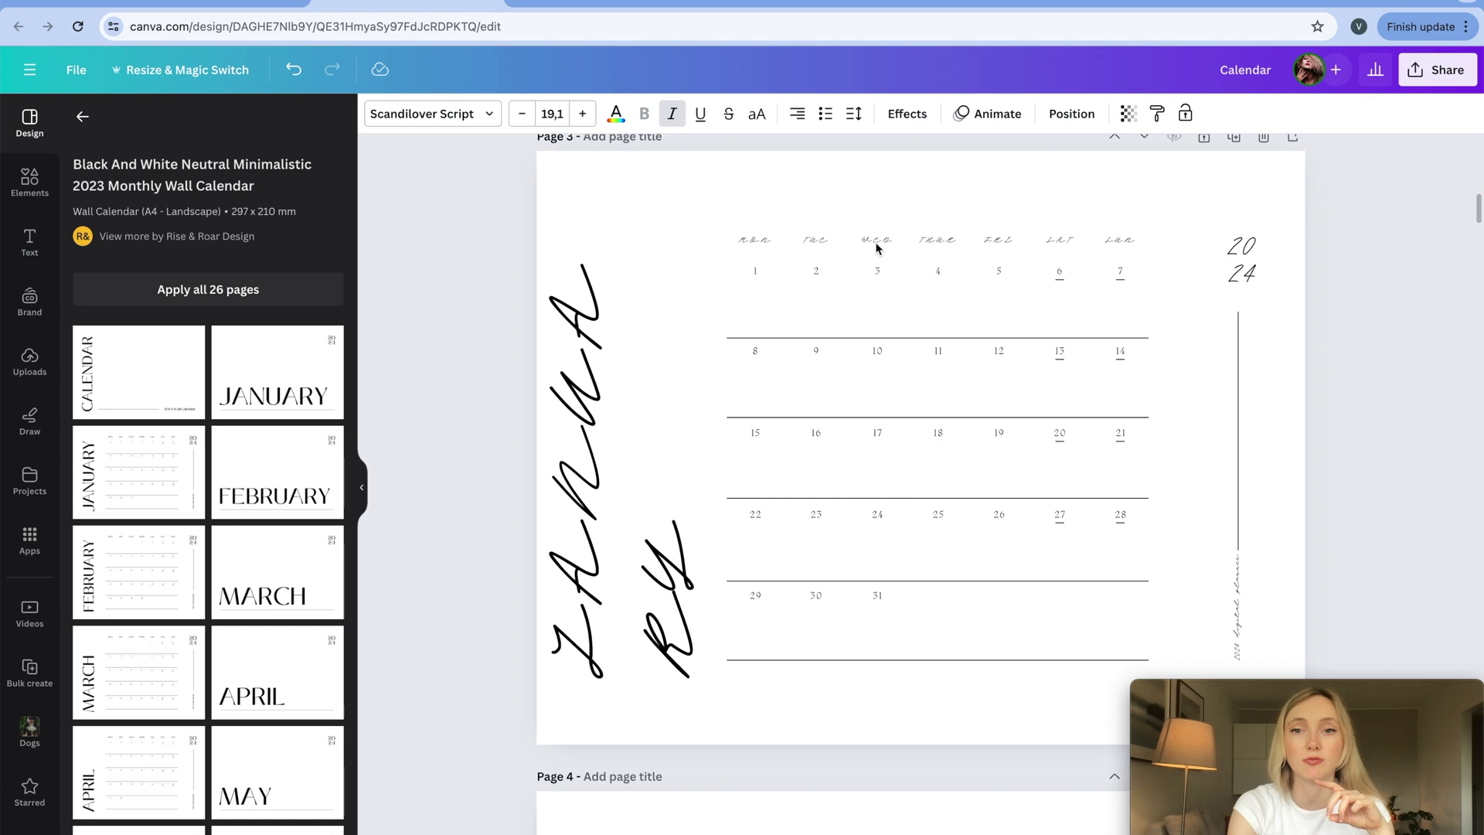
{"action": "left_click", "coordinate": [641, 351]}
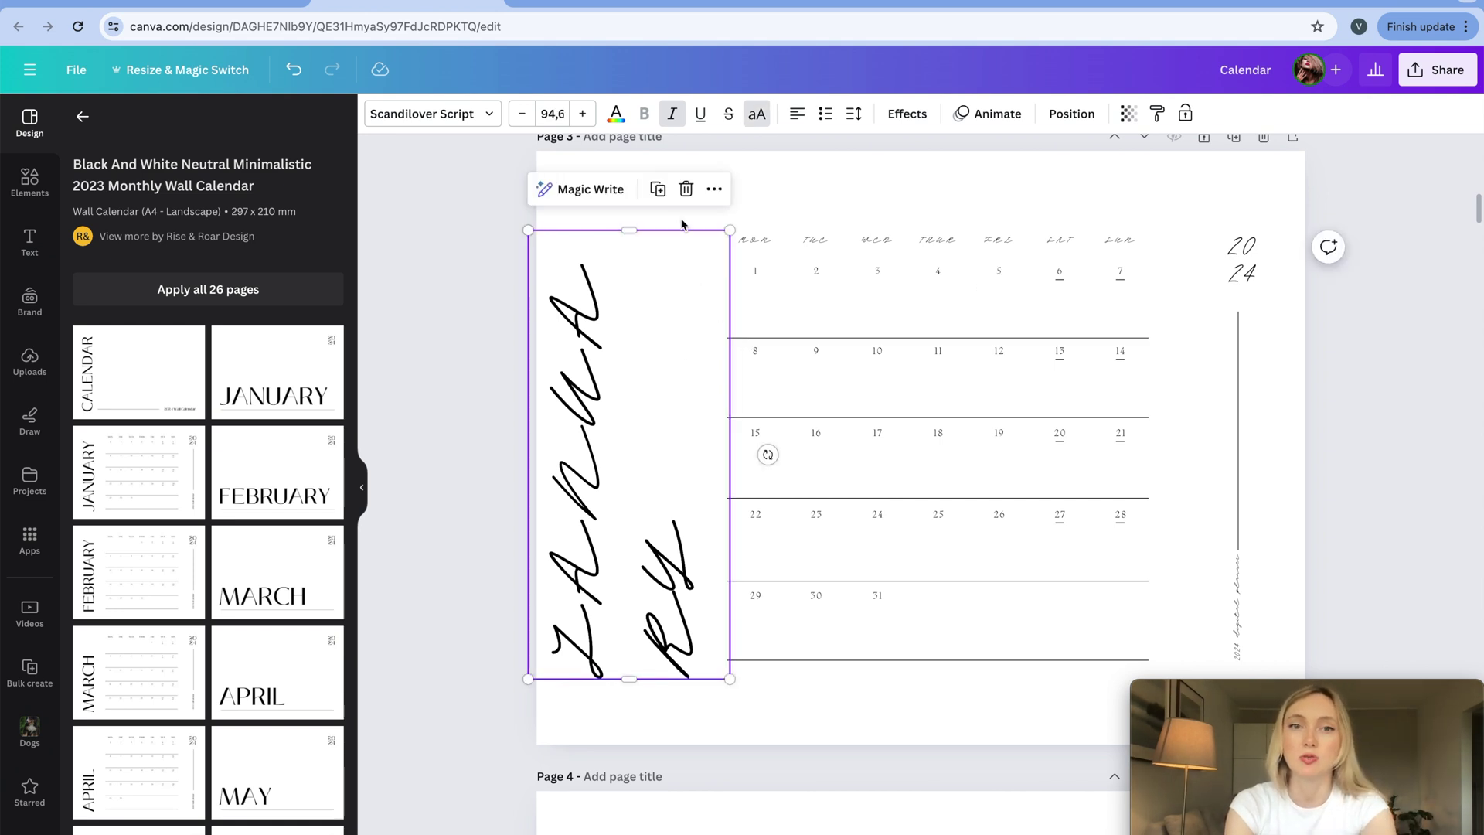
{"action": "left_click", "coordinate": [757, 116]}
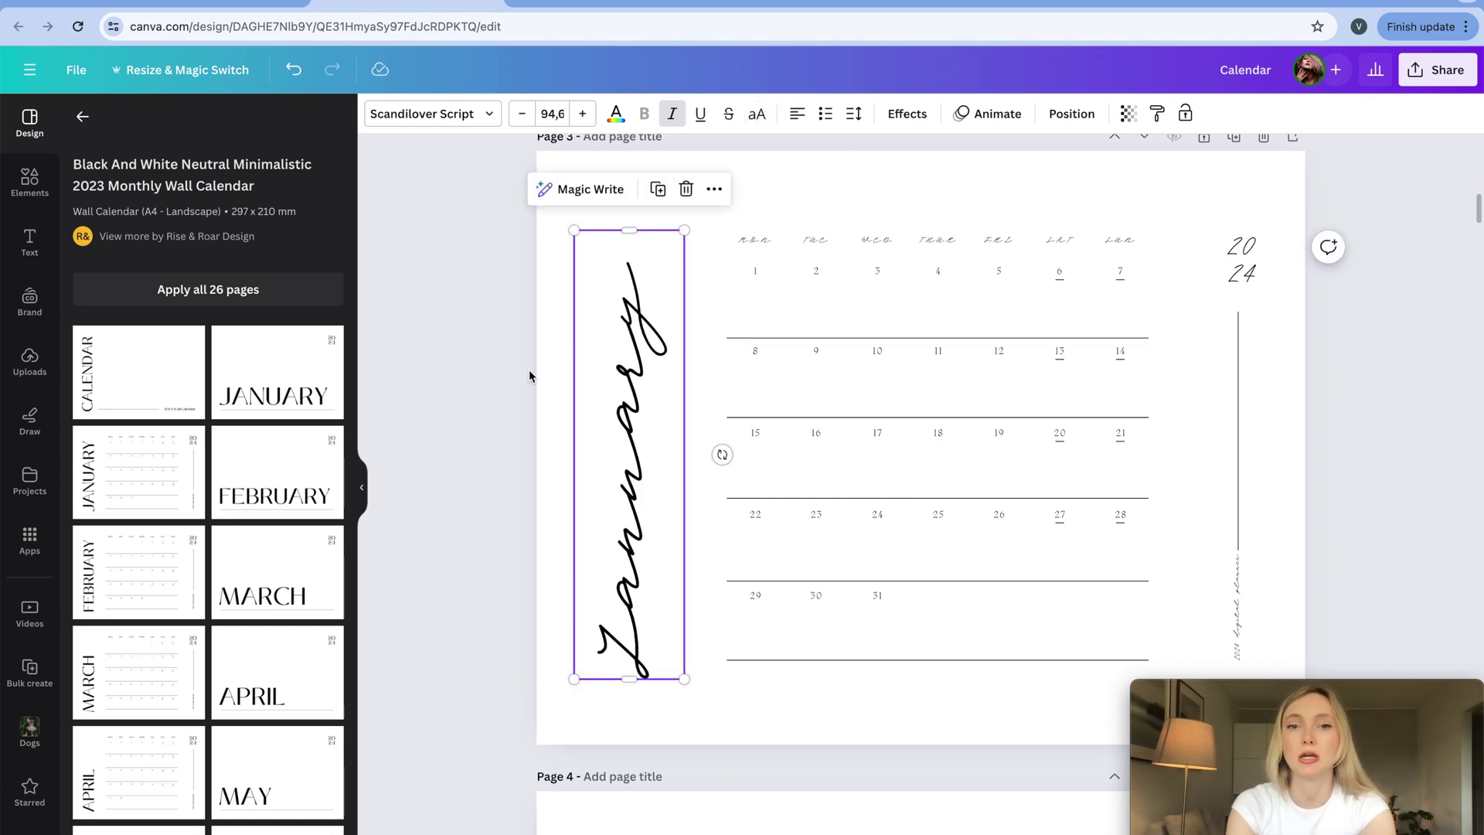
{"action": "scroll", "coordinate": [918, 442], "scroll_direction": "down", "scroll_amount": 5}
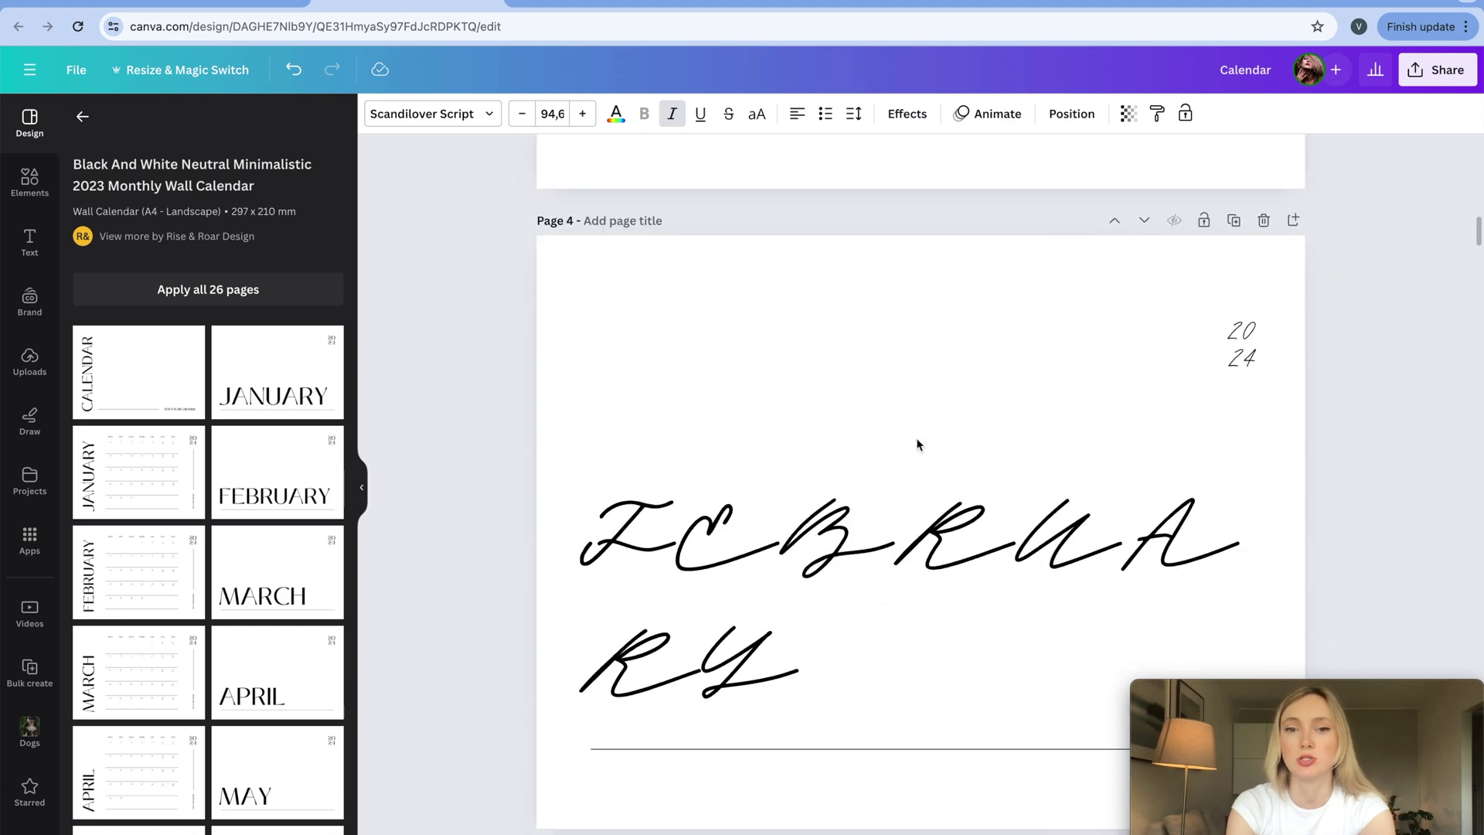
{"action": "left_click", "coordinate": [703, 504]}
{"action": "left_click", "coordinate": [757, 116]}
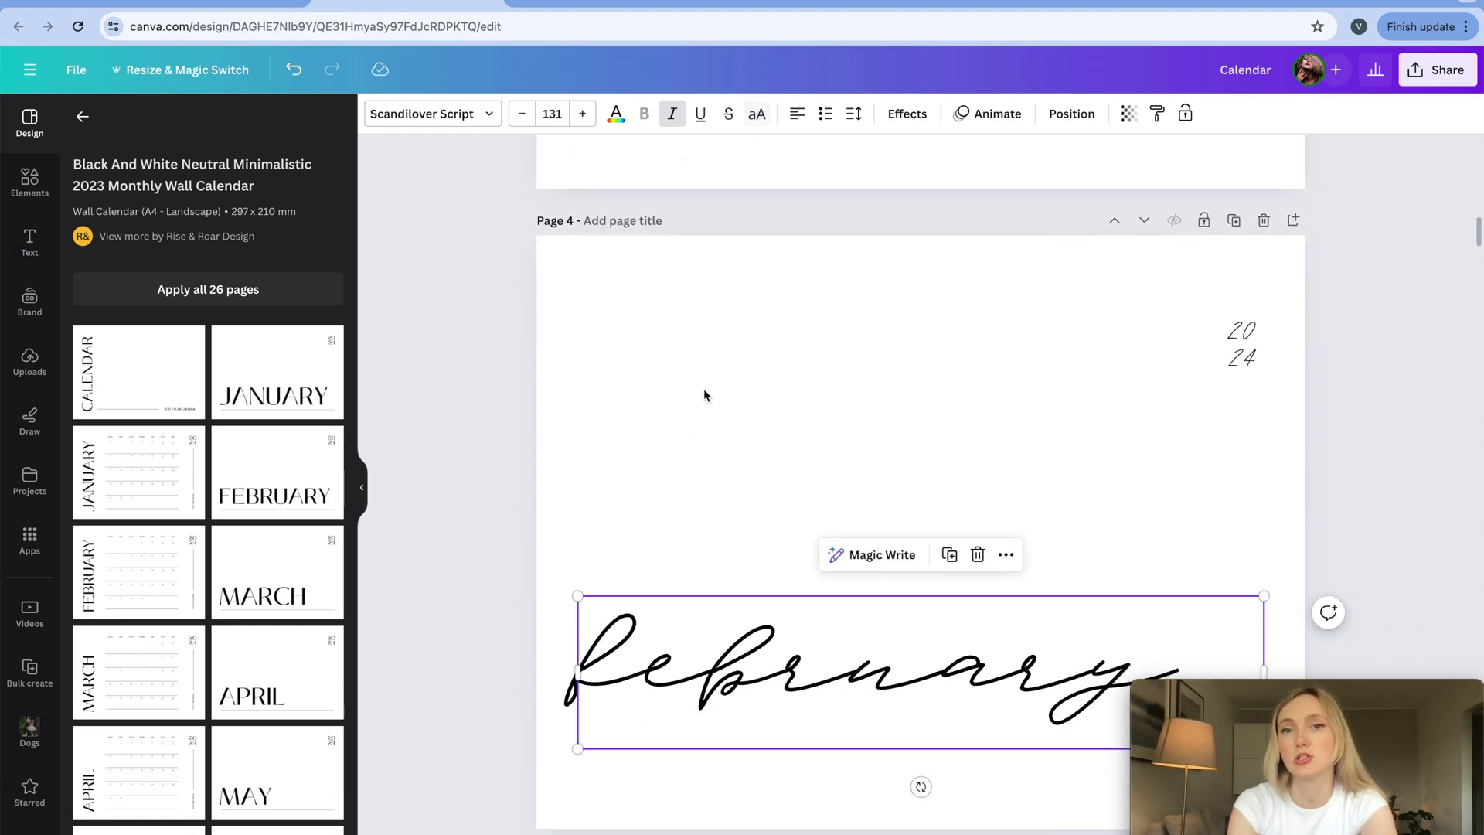
Turn off all caps on the page-5 FEBRUARY and page-6 MARCH titles
{"action": "scroll", "coordinate": [702, 392], "scroll_direction": "down", "scroll_amount": 8}
{"action": "left_click", "coordinate": [693, 434]}
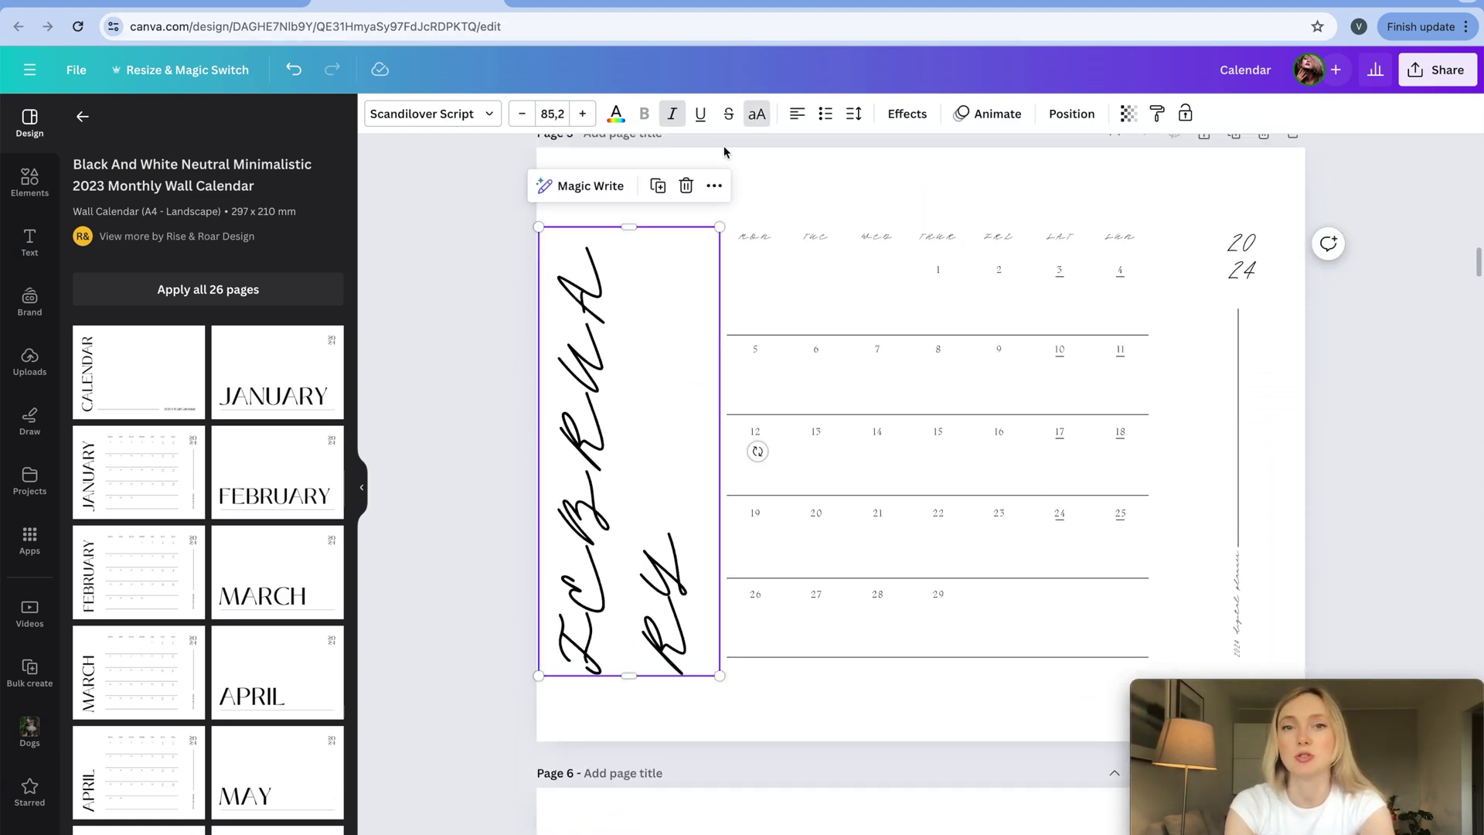
{"action": "left_click", "coordinate": [757, 114]}
{"action": "scroll", "coordinate": [758, 341], "scroll_direction": "down", "scroll_amount": 6}
{"action": "left_click", "coordinate": [780, 618]}
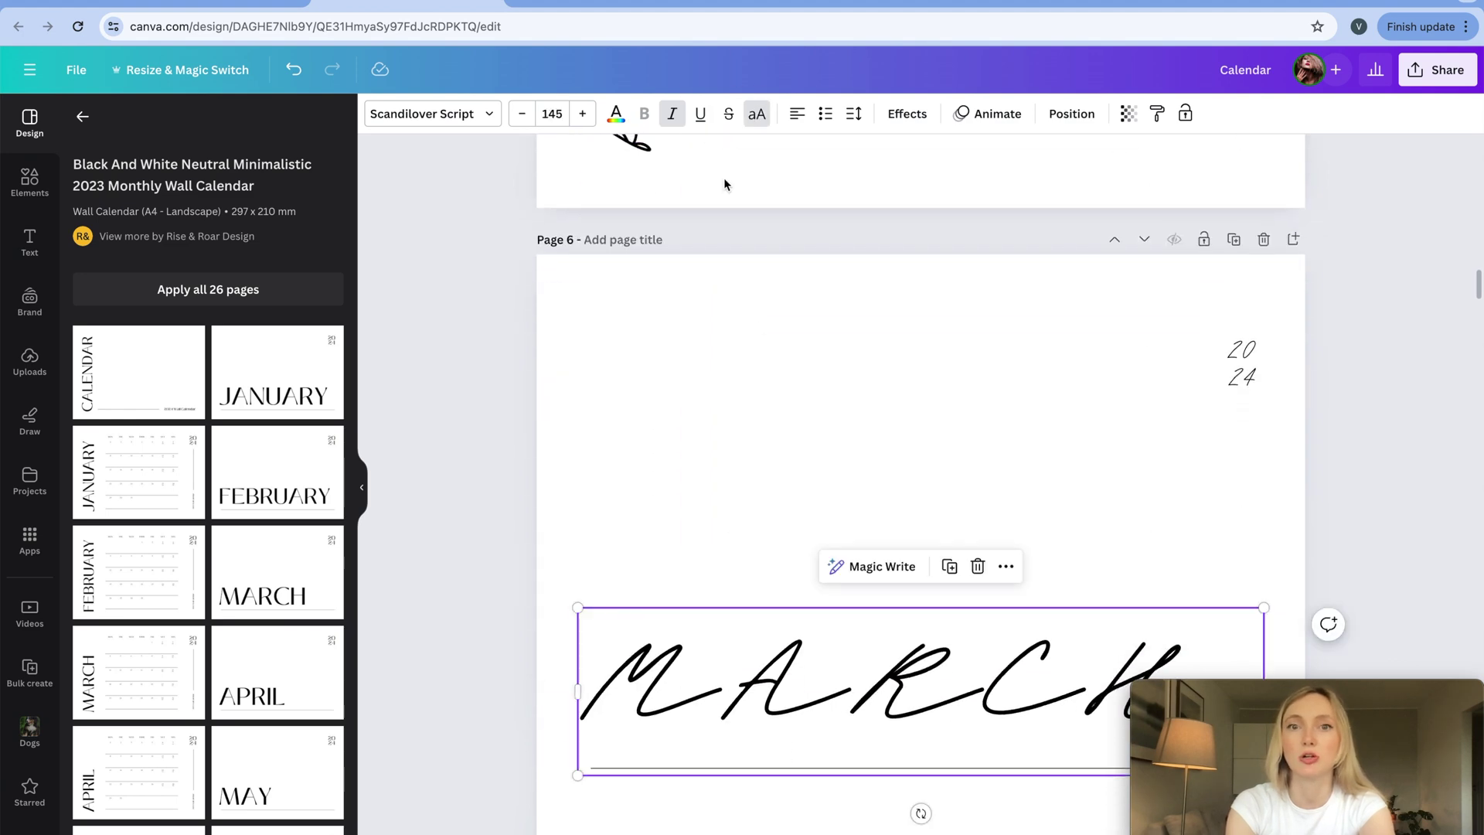
{"action": "left_click", "coordinate": [759, 116]}
Turn off all caps on the page-2 JANUARY title, then switch to the Daily spreadsheet
{"action": "scroll", "coordinate": [786, 482], "scroll_direction": "up", "scroll_amount": 20}
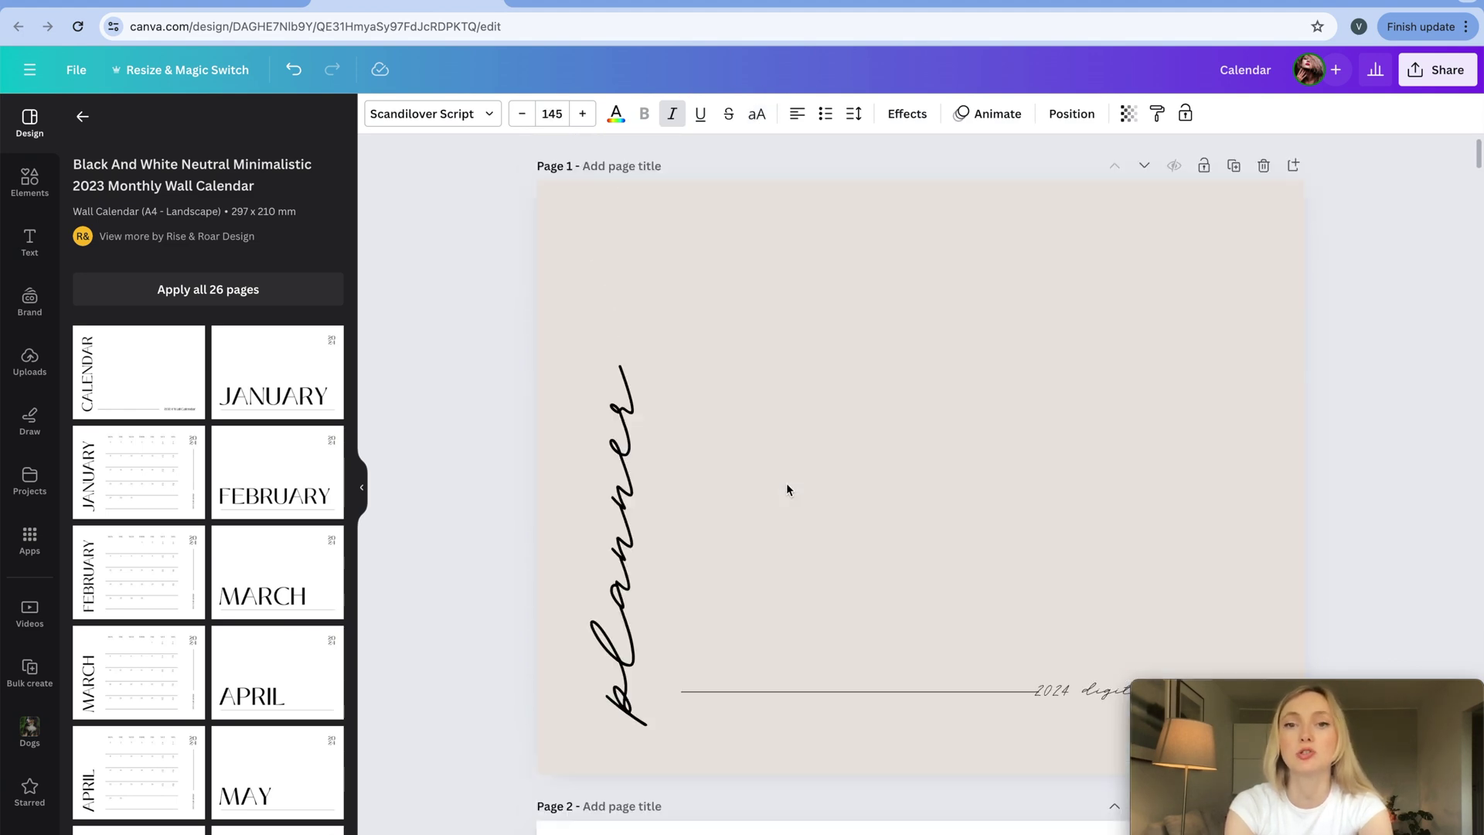
{"action": "scroll", "coordinate": [786, 489], "scroll_direction": "down", "scroll_amount": 10}
{"action": "left_click", "coordinate": [786, 487]}
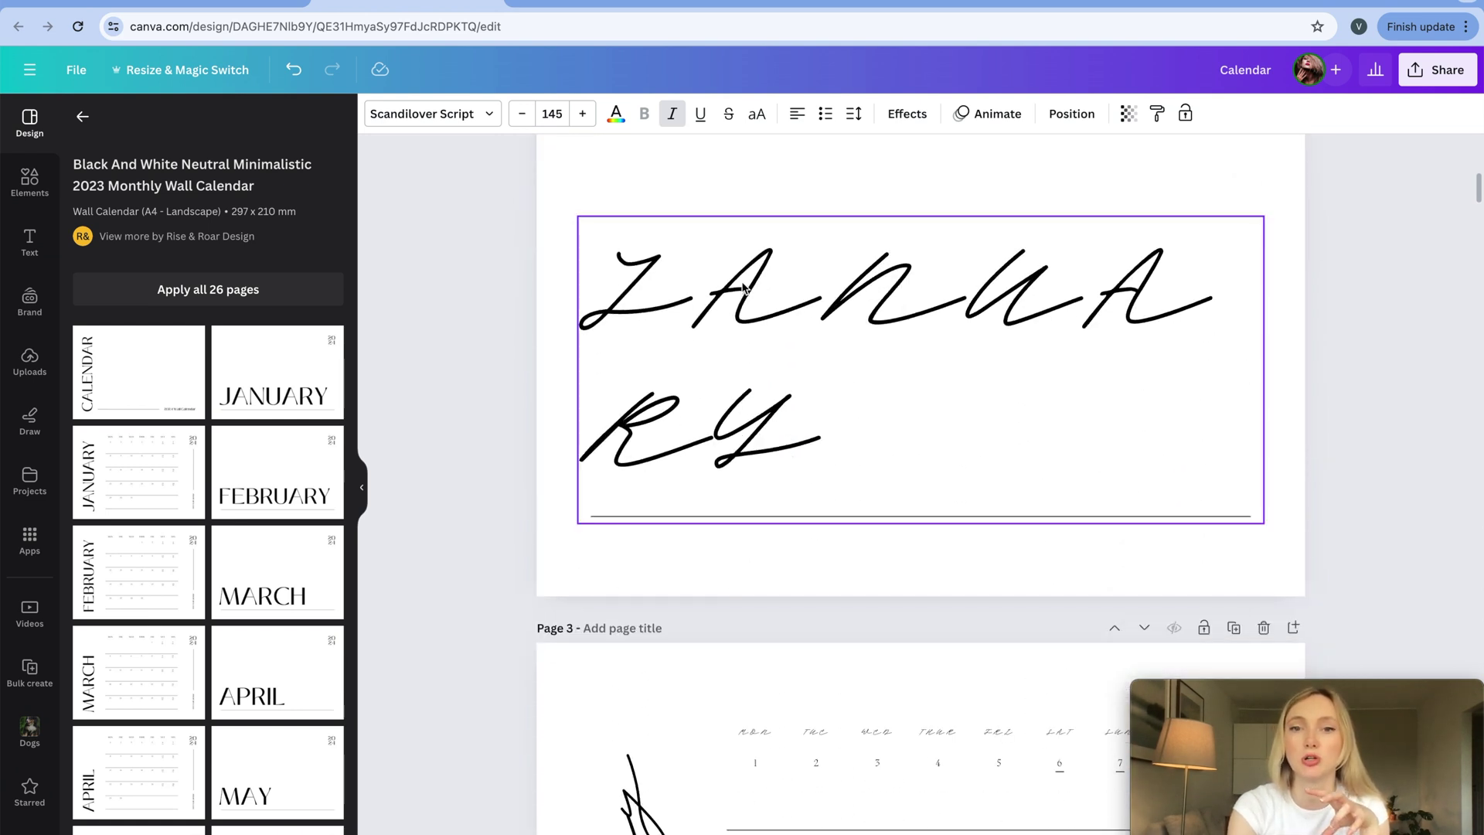
{"action": "left_click", "coordinate": [759, 116]}
{"action": "left_click", "coordinate": [753, 281]}
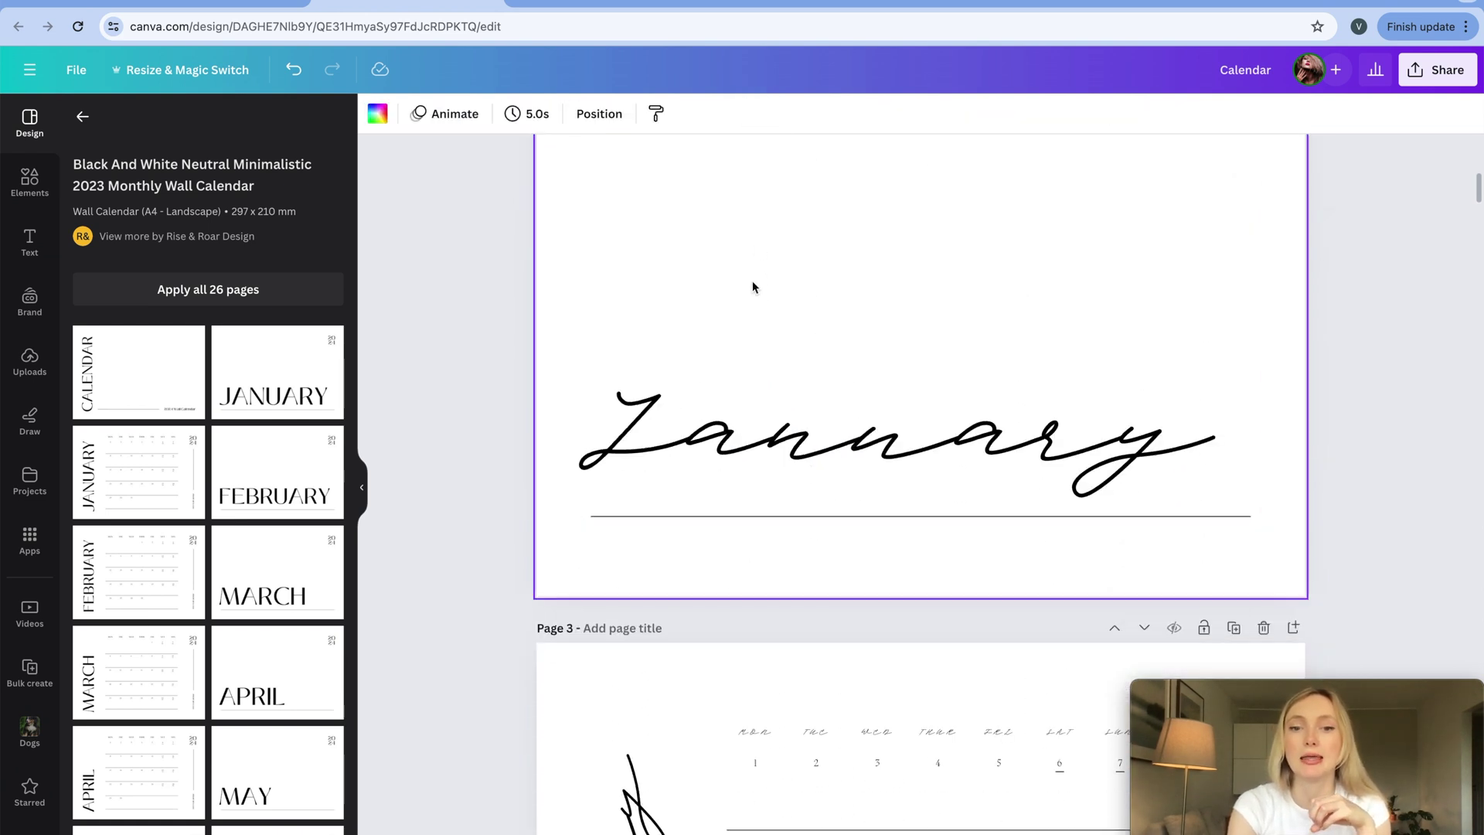
{"action": "scroll", "coordinate": [753, 280], "scroll_direction": "down", "scroll_amount": 1}
{"action": "scroll", "coordinate": [753, 286], "scroll_direction": "down", "scroll_amount": 2}
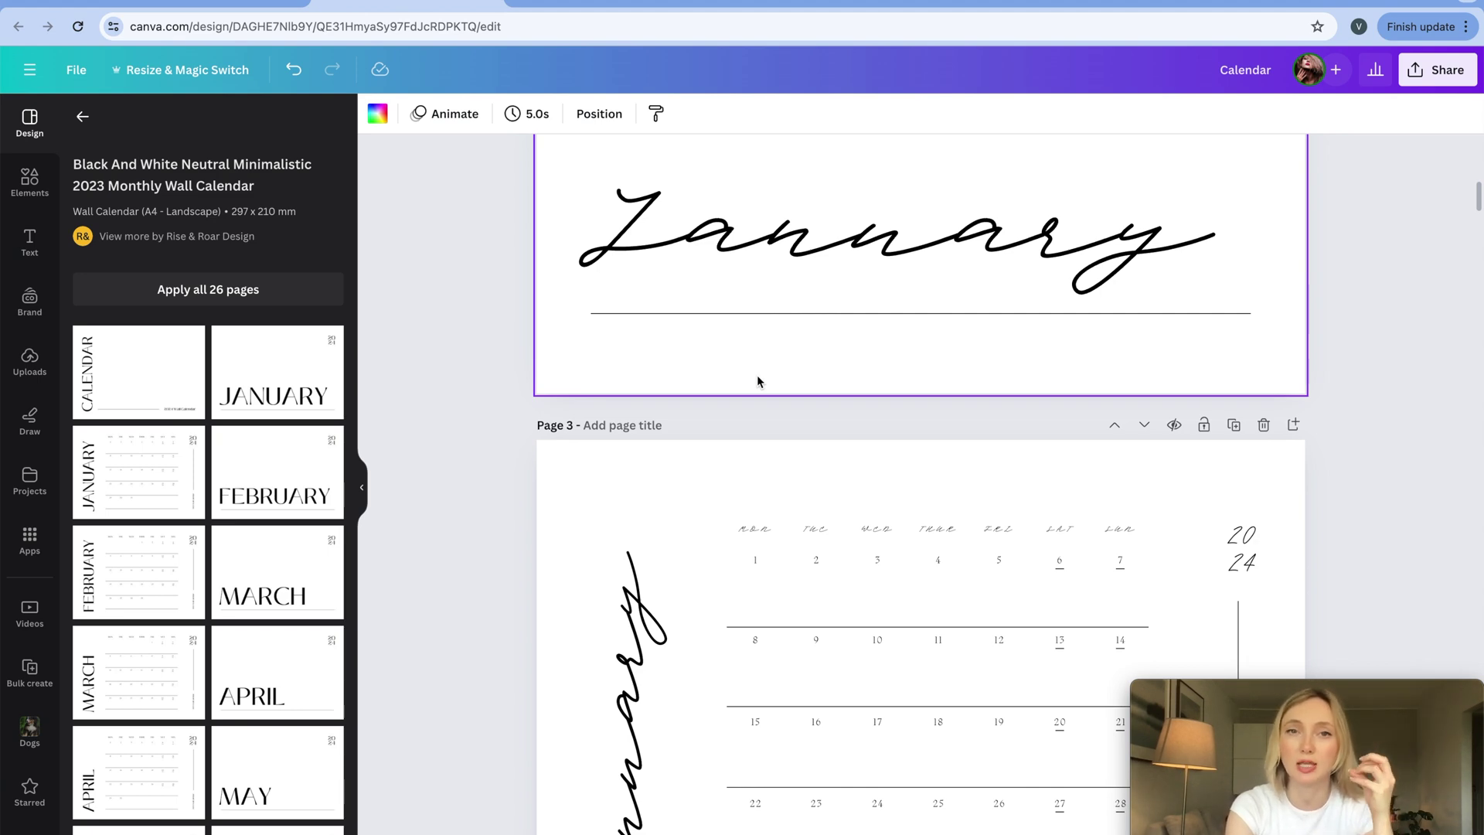
{"action": "scroll", "coordinate": [757, 377], "scroll_direction": "down", "scroll_amount": 2}
{"action": "scroll", "coordinate": [757, 377], "scroll_direction": "up", "scroll_amount": 12}
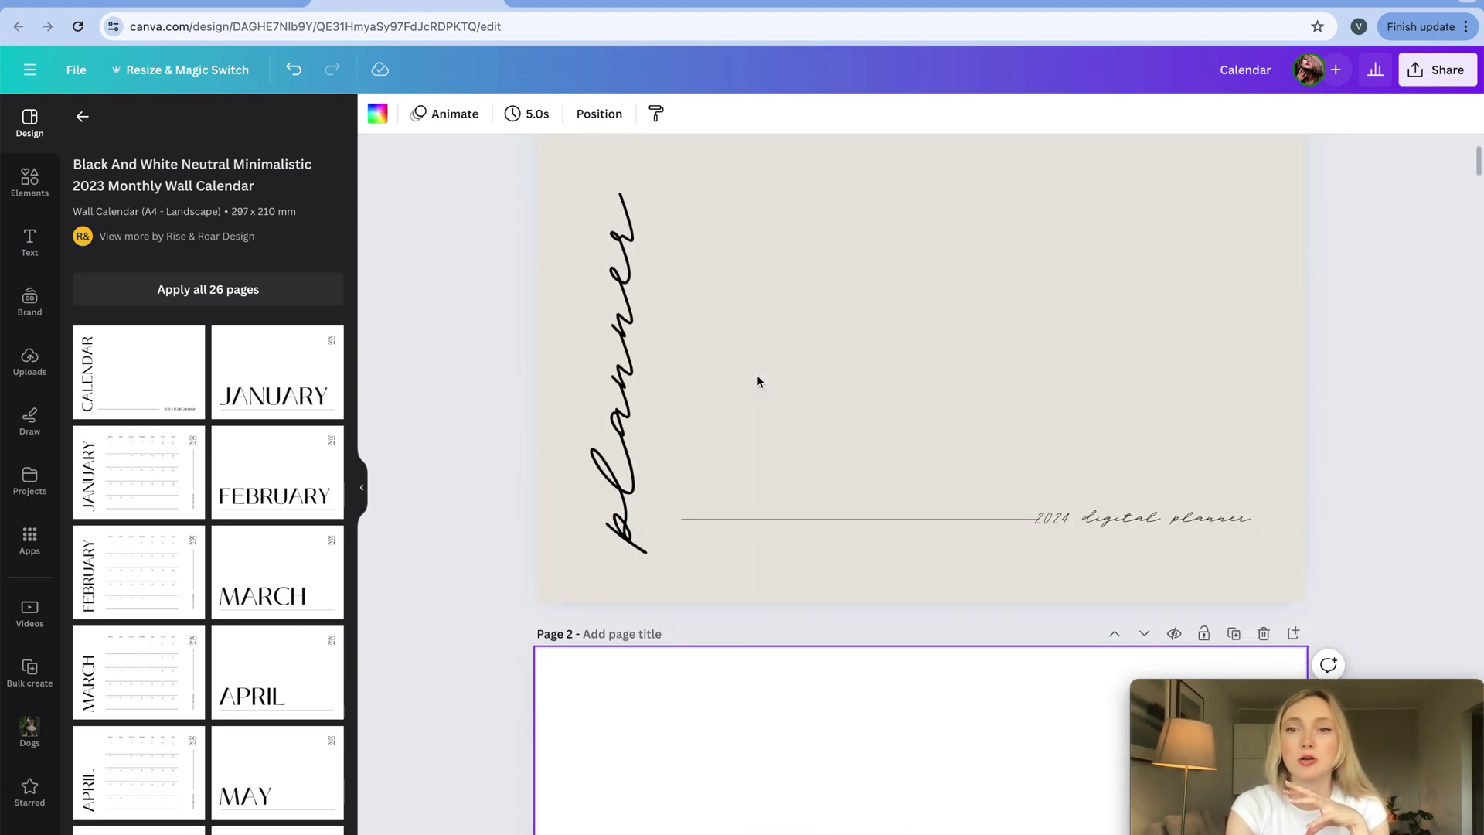
{"action": "scroll", "coordinate": [758, 380], "scroll_direction": "up", "scroll_amount": 2}
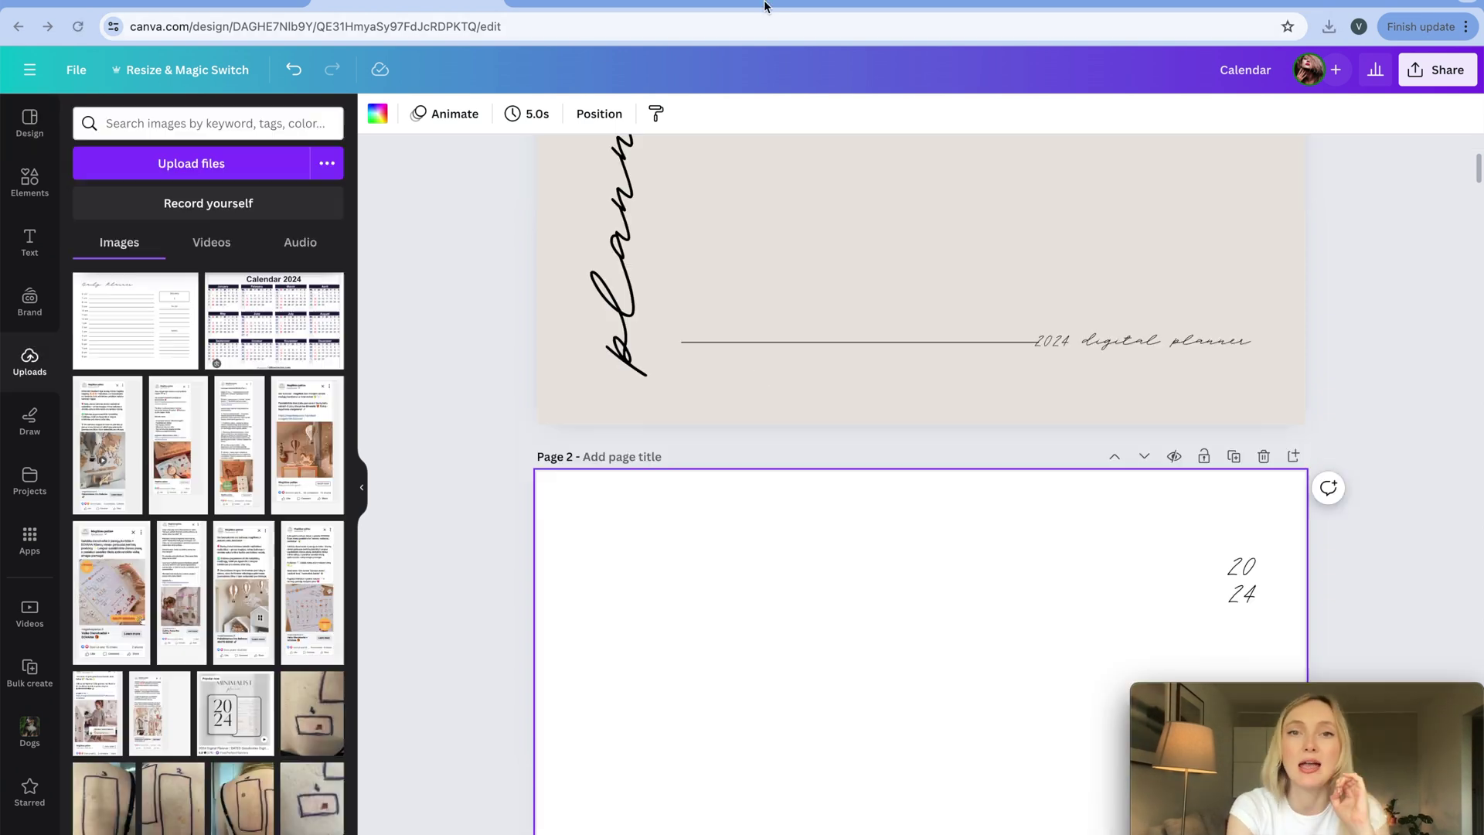
{"action": "left_click", "coordinate": [768, 3]}
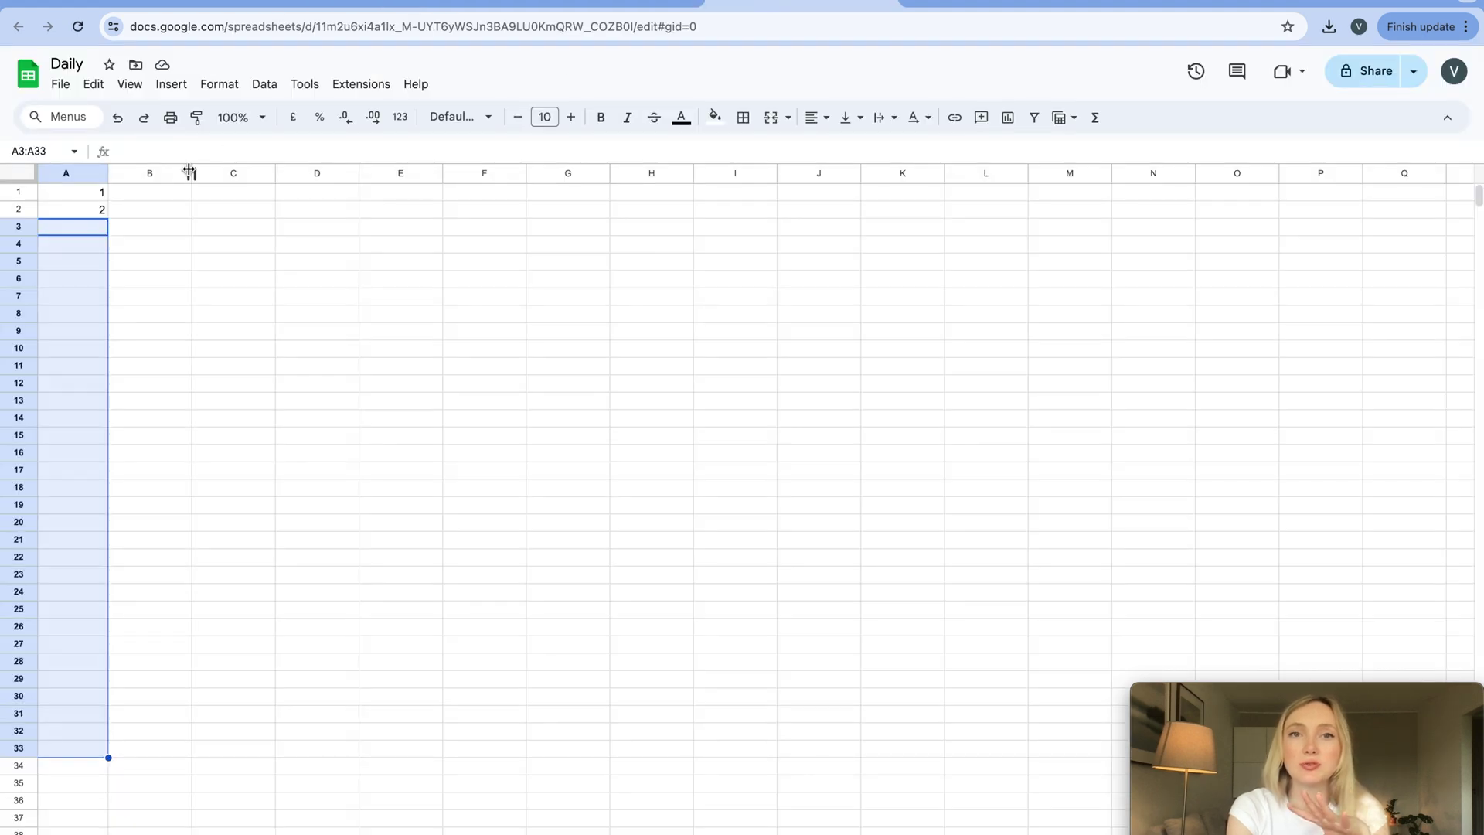
Extend the 1, 2 sequence in column A down to 31 and copy A1:A31
{"action": "left_click", "coordinate": [134, 260]}
{"action": "left_click_drag", "start_coordinate": [96, 197], "coordinate": [67, 724]}
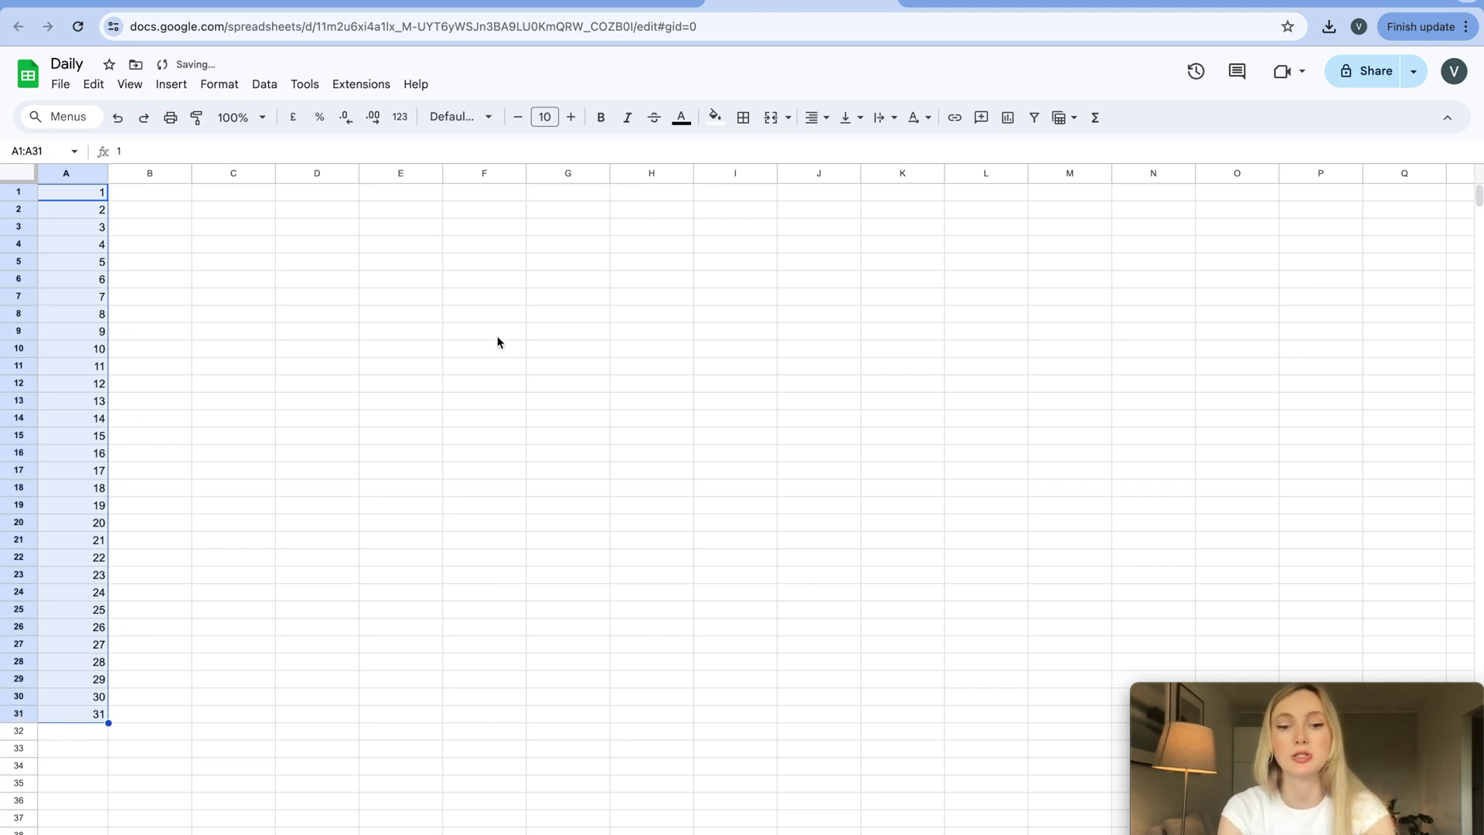
{"action": "key", "text": "ctrl+c"}
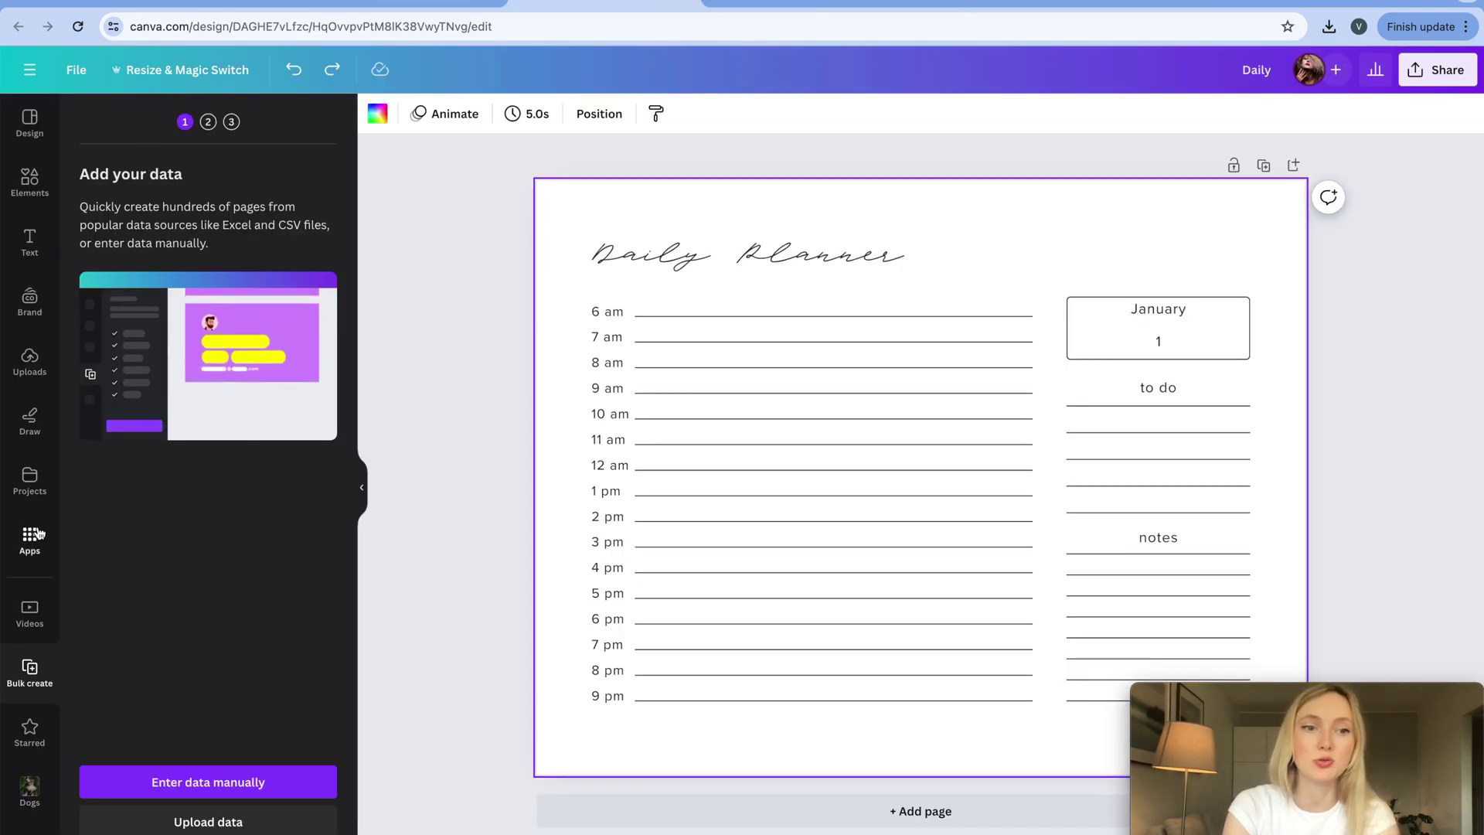
Paste days 1 to 31 under a 'number' column in Bulk create's manual data table
{"action": "left_click", "coordinate": [35, 534]}
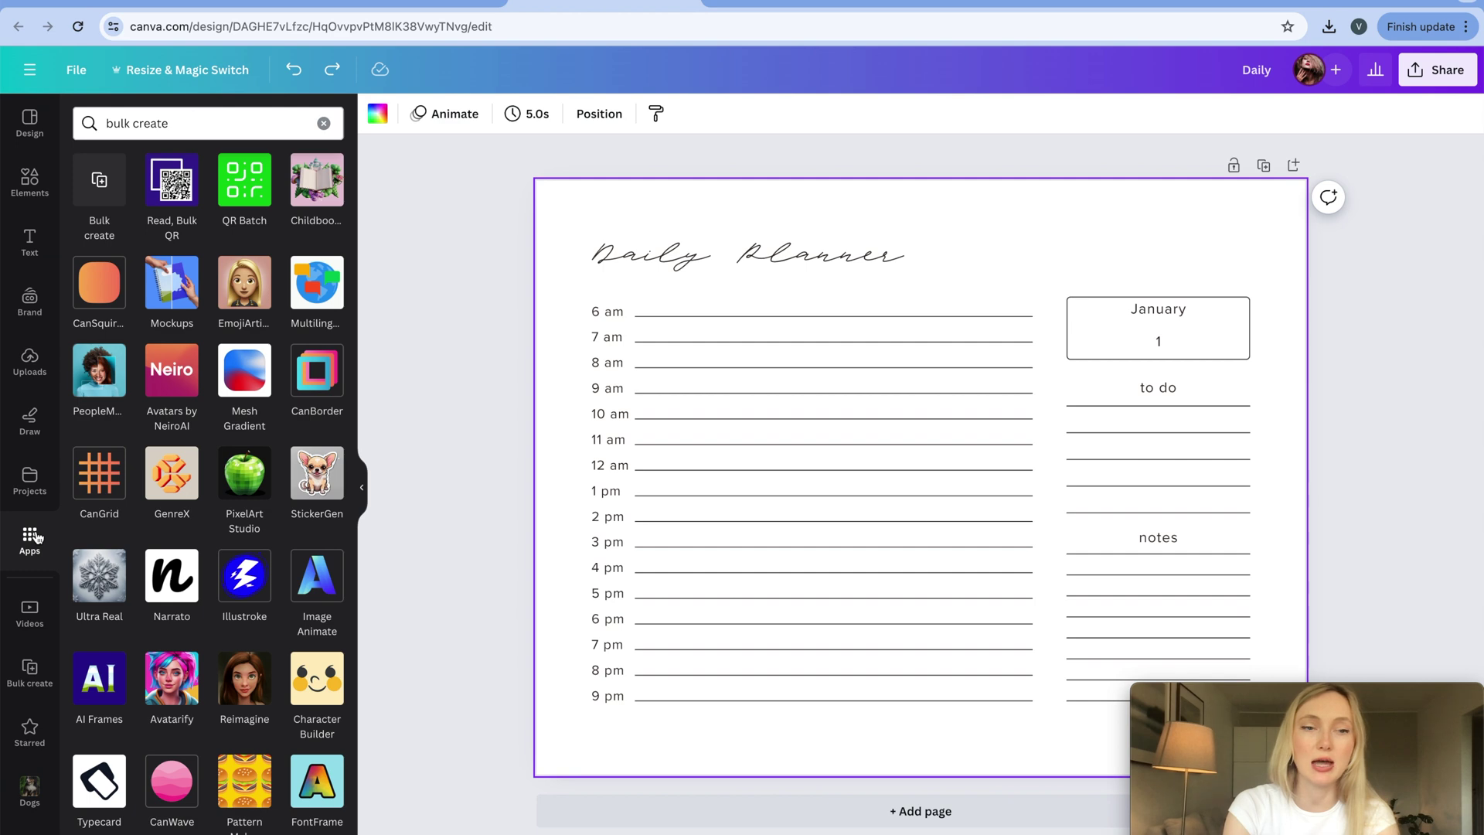
{"action": "left_click", "coordinate": [99, 181]}
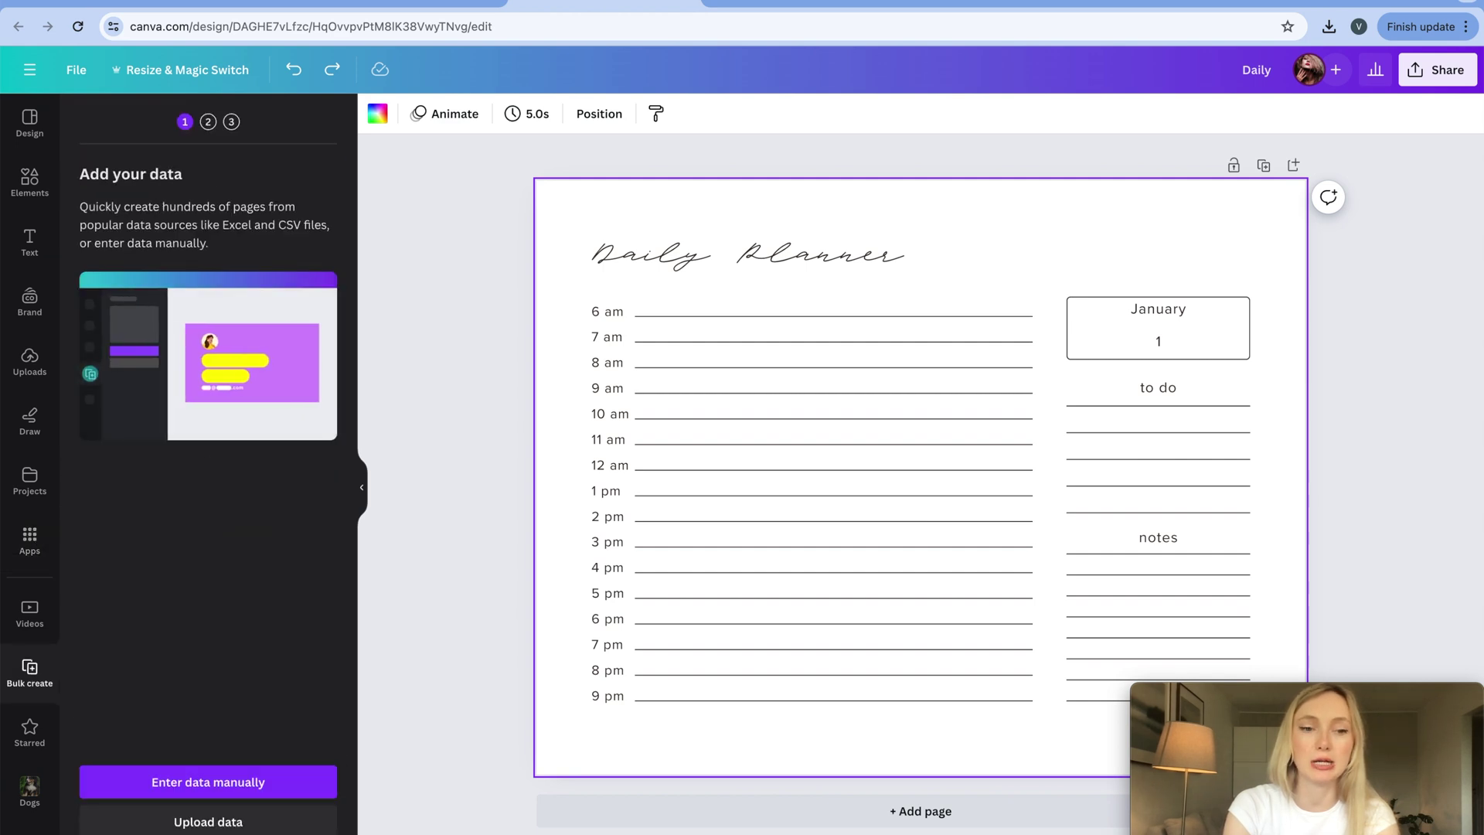
{"action": "left_click", "coordinate": [251, 781]}
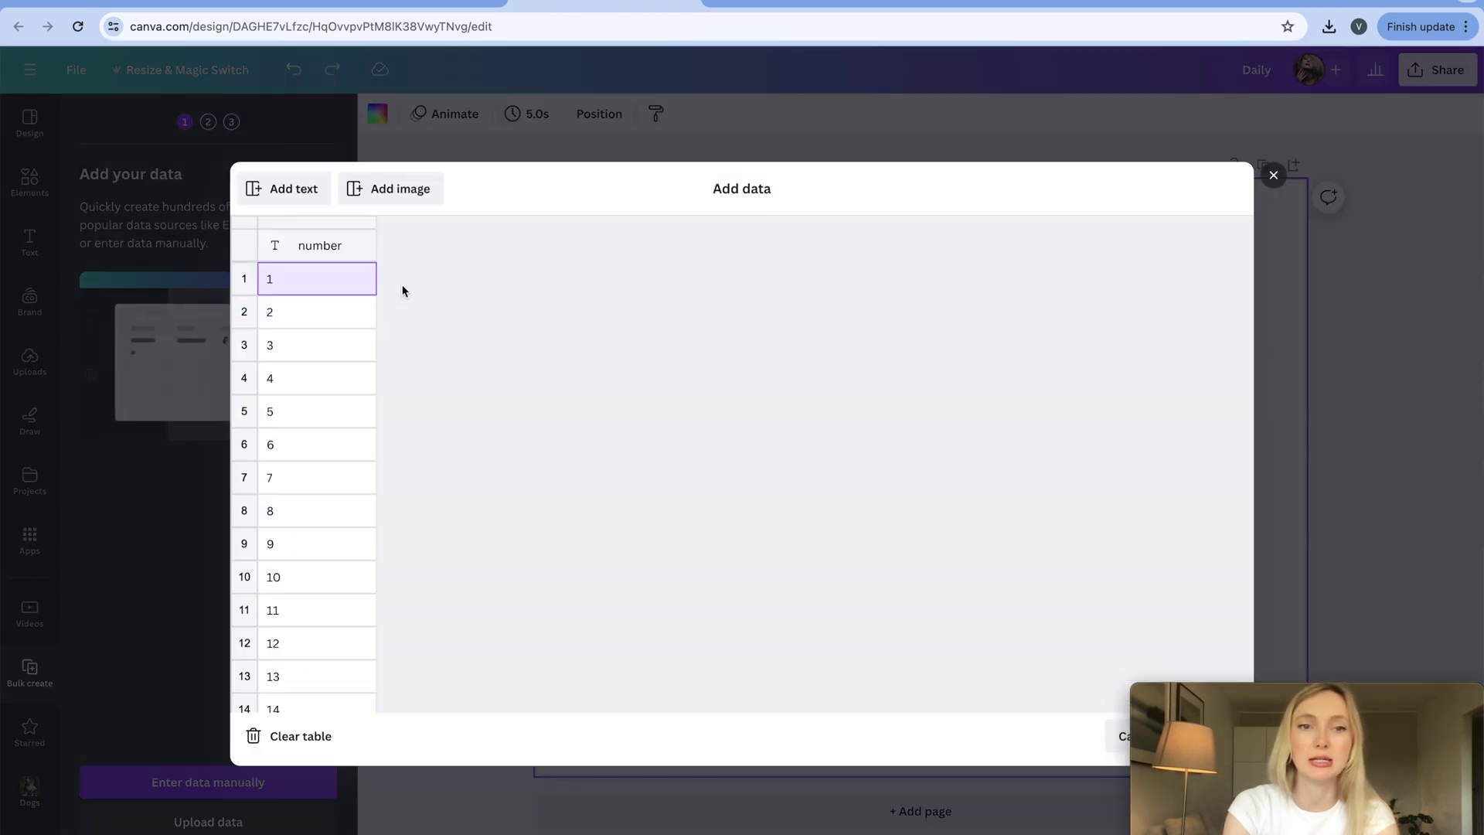
{"action": "left_click", "coordinate": [324, 251]}
{"action": "left_click", "coordinate": [306, 283]}
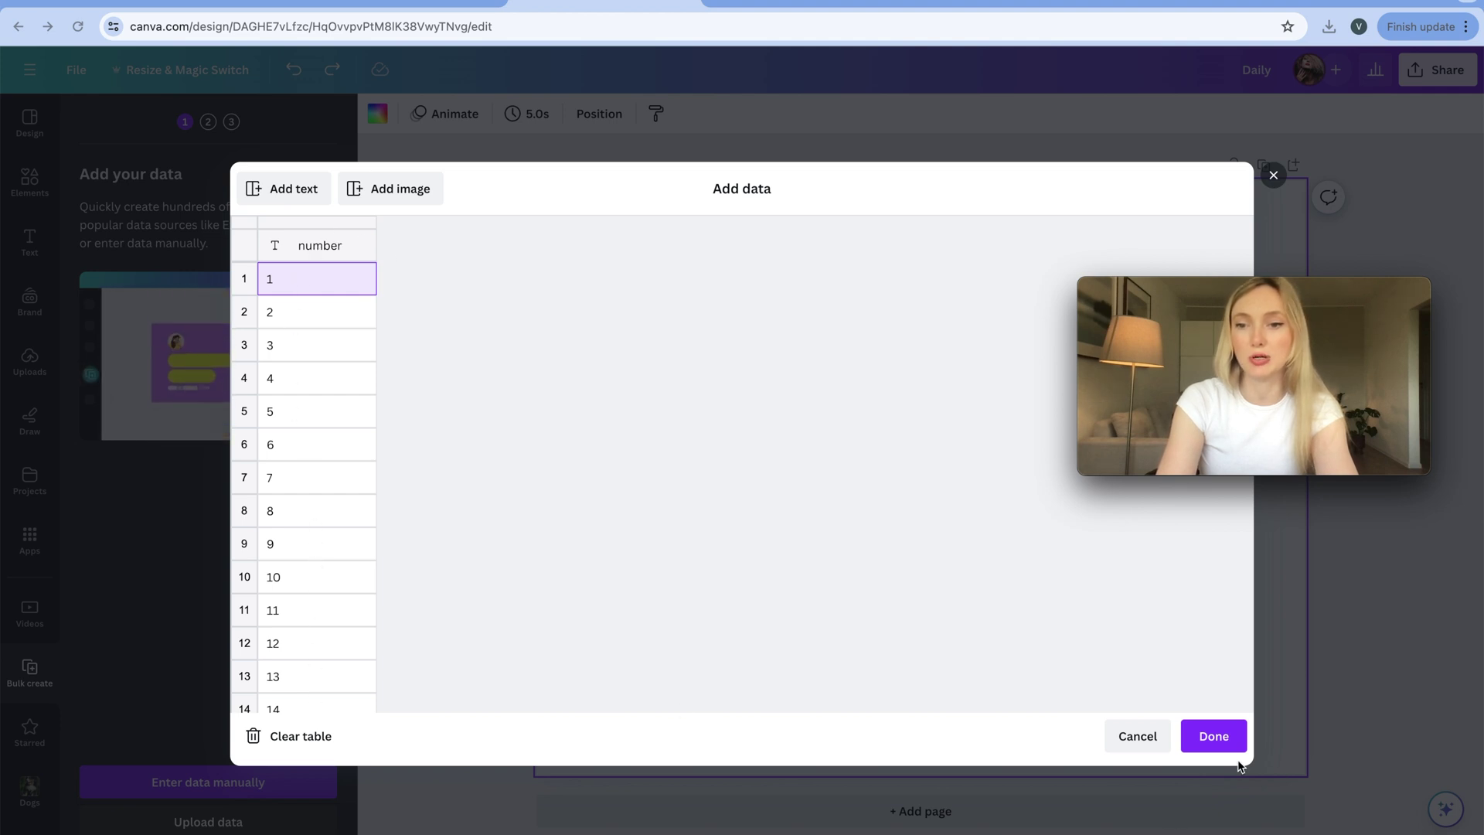
{"action": "left_click", "coordinate": [1212, 738]}
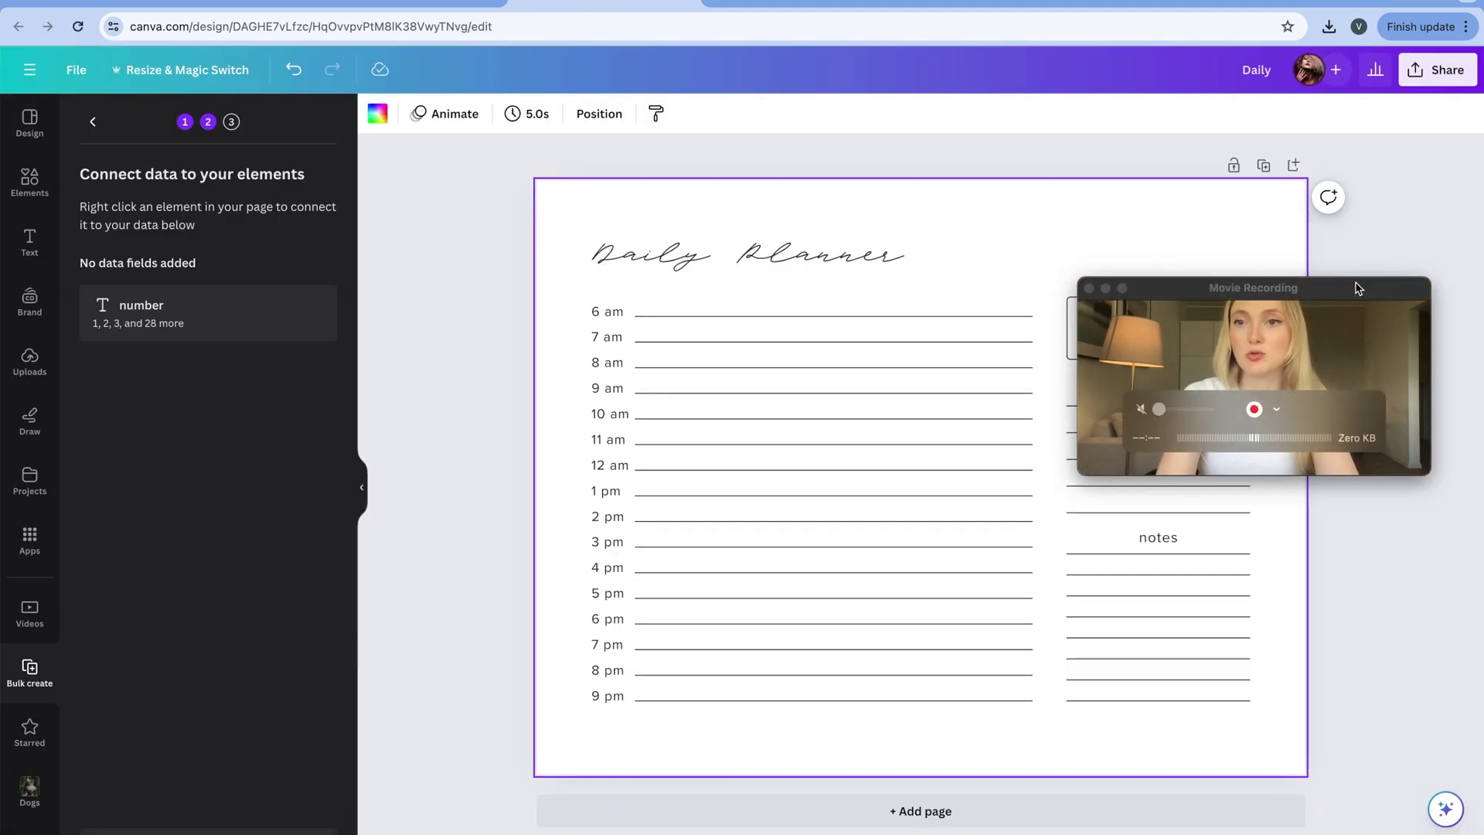
Connect the planner's '1' date box to the number field and generate one page per day
{"action": "left_click_drag", "start_coordinate": [1352, 286], "coordinate": [1365, 649]}
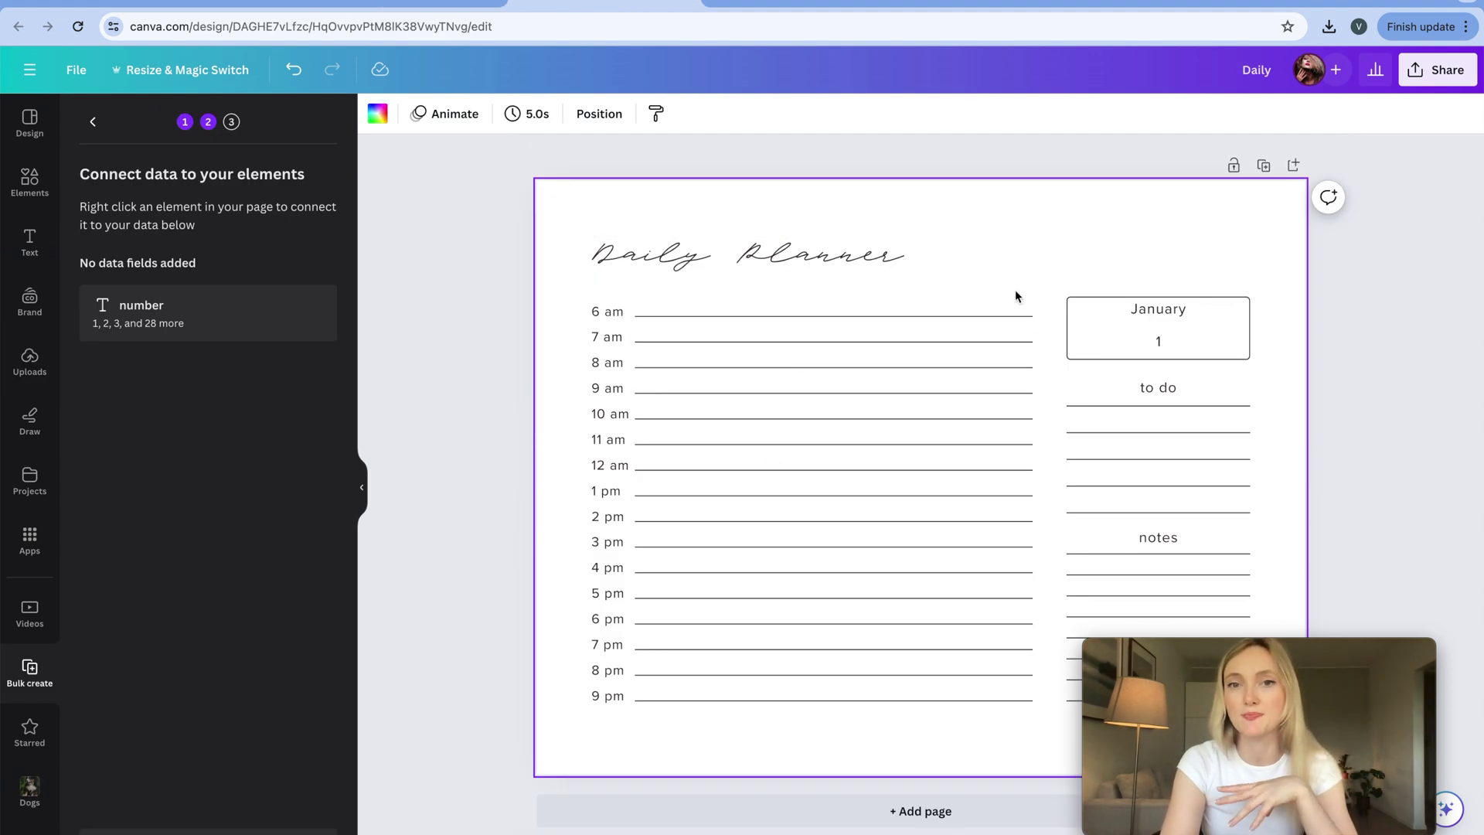
{"action": "left_click", "coordinate": [1180, 344]}
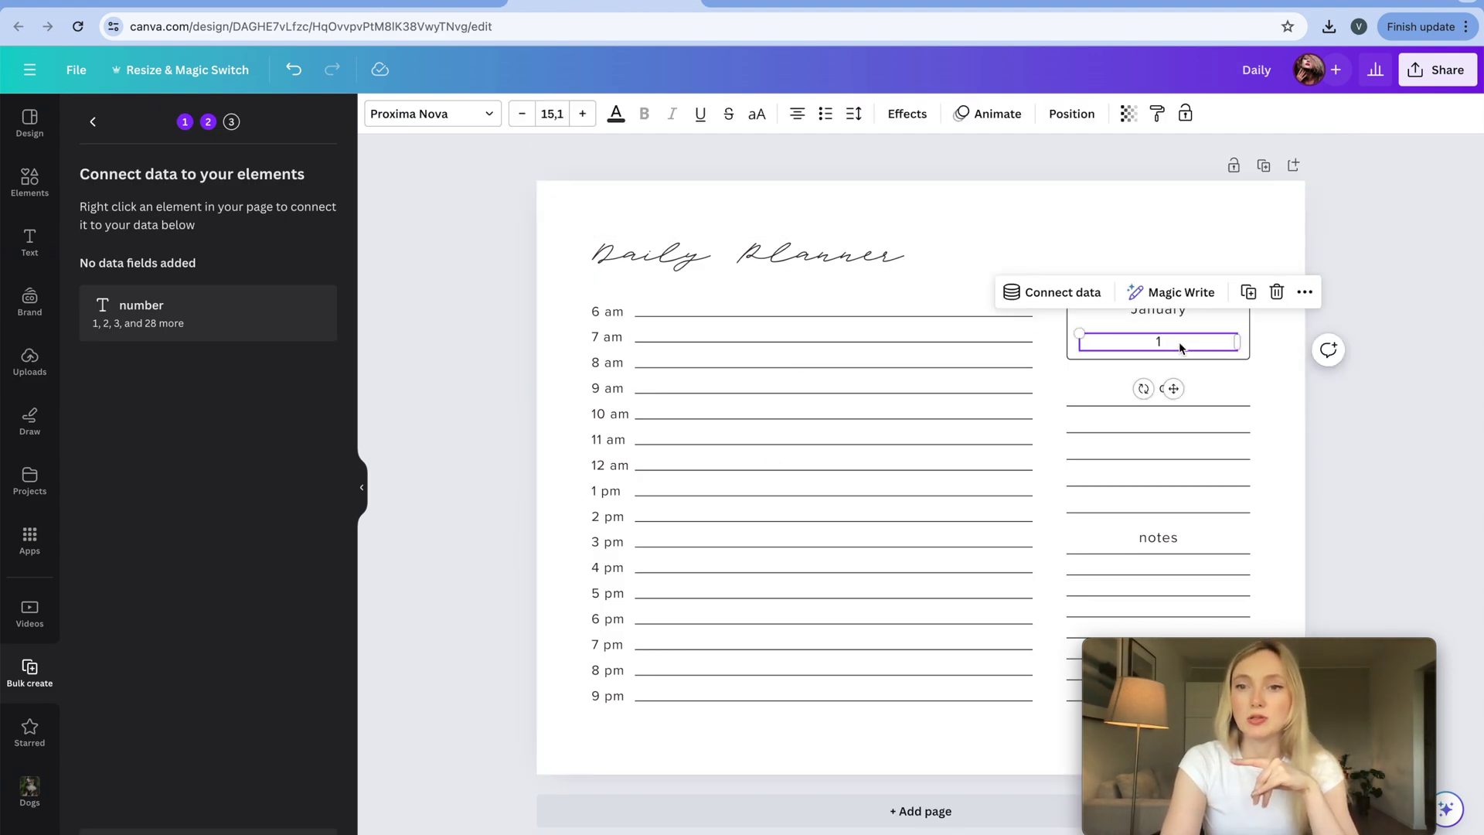
{"action": "left_click", "coordinate": [1049, 302]}
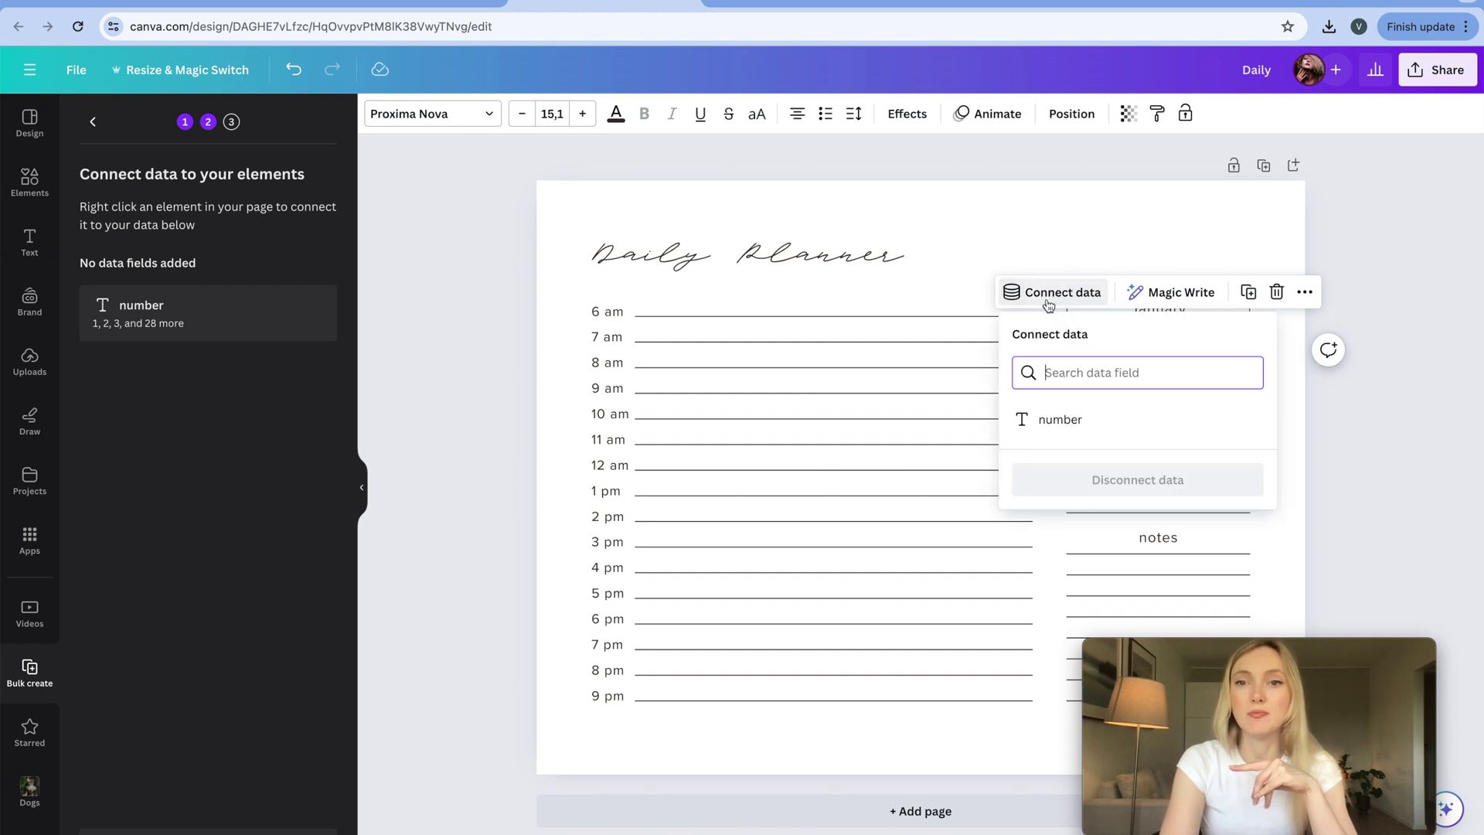
{"action": "left_click", "coordinate": [1056, 420]}
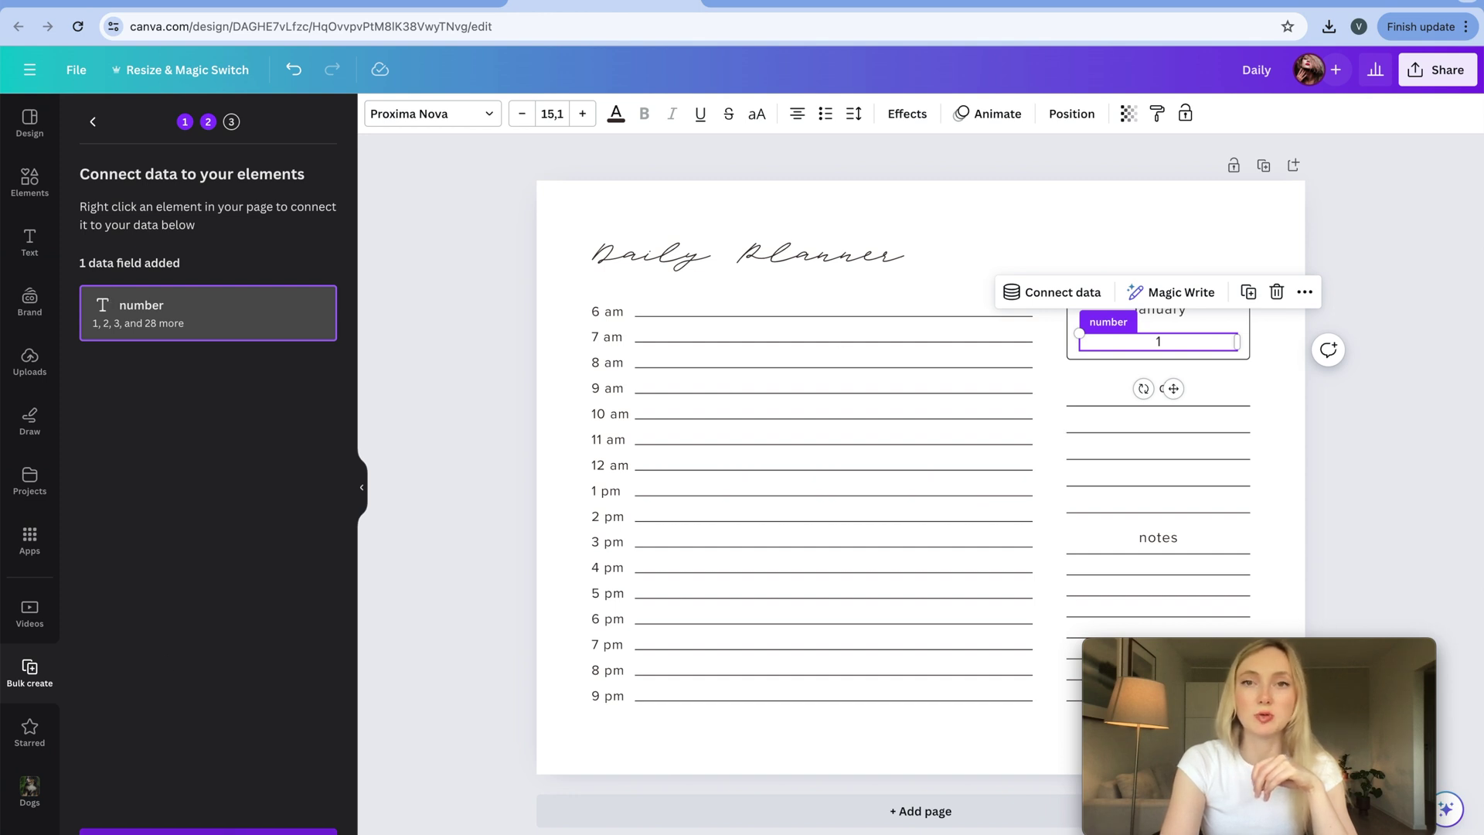
{"action": "left_click", "coordinate": [213, 831]}
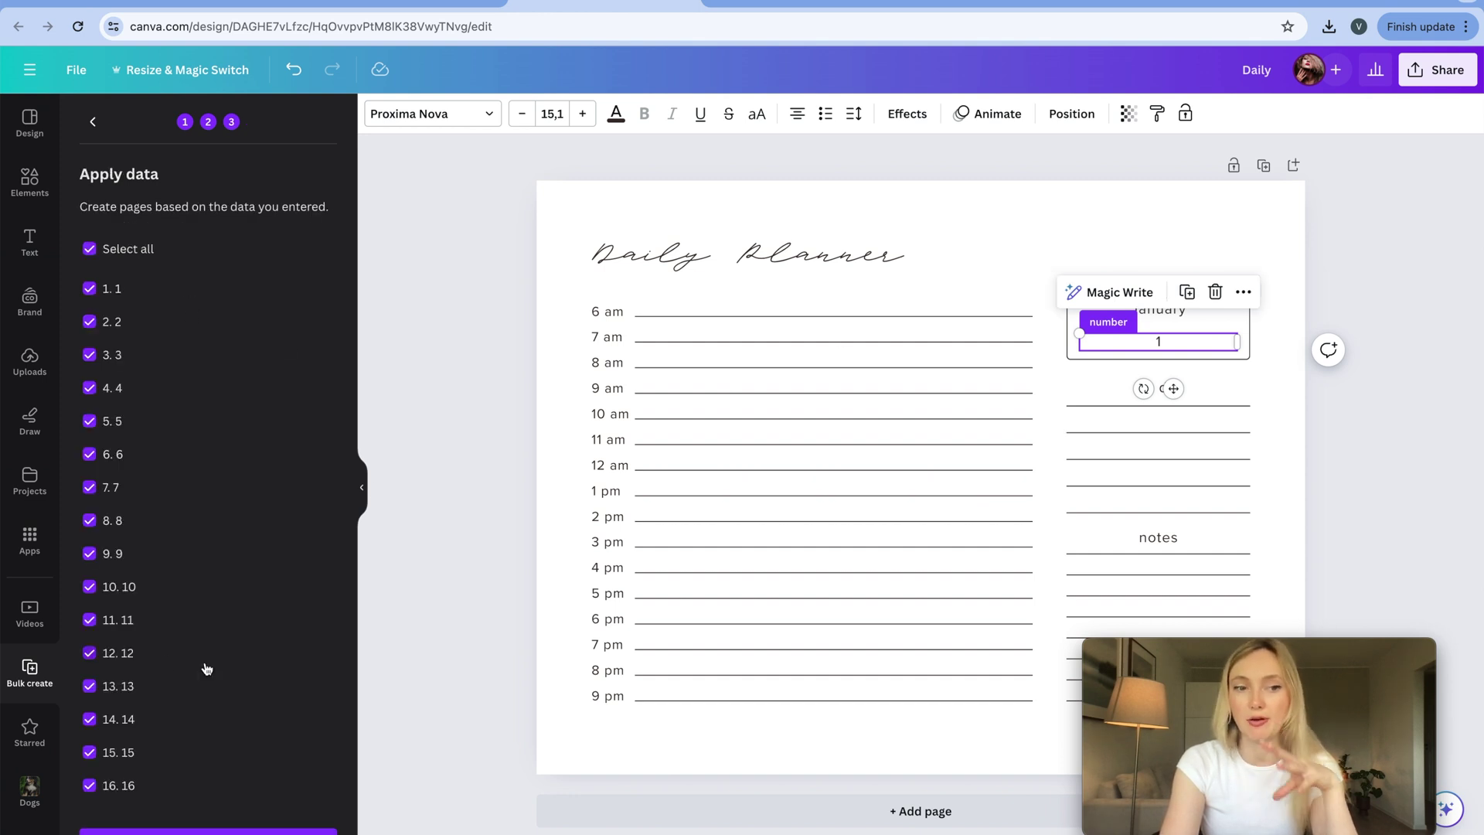
{"action": "scroll", "coordinate": [206, 667], "scroll_direction": "down", "scroll_amount": 5}
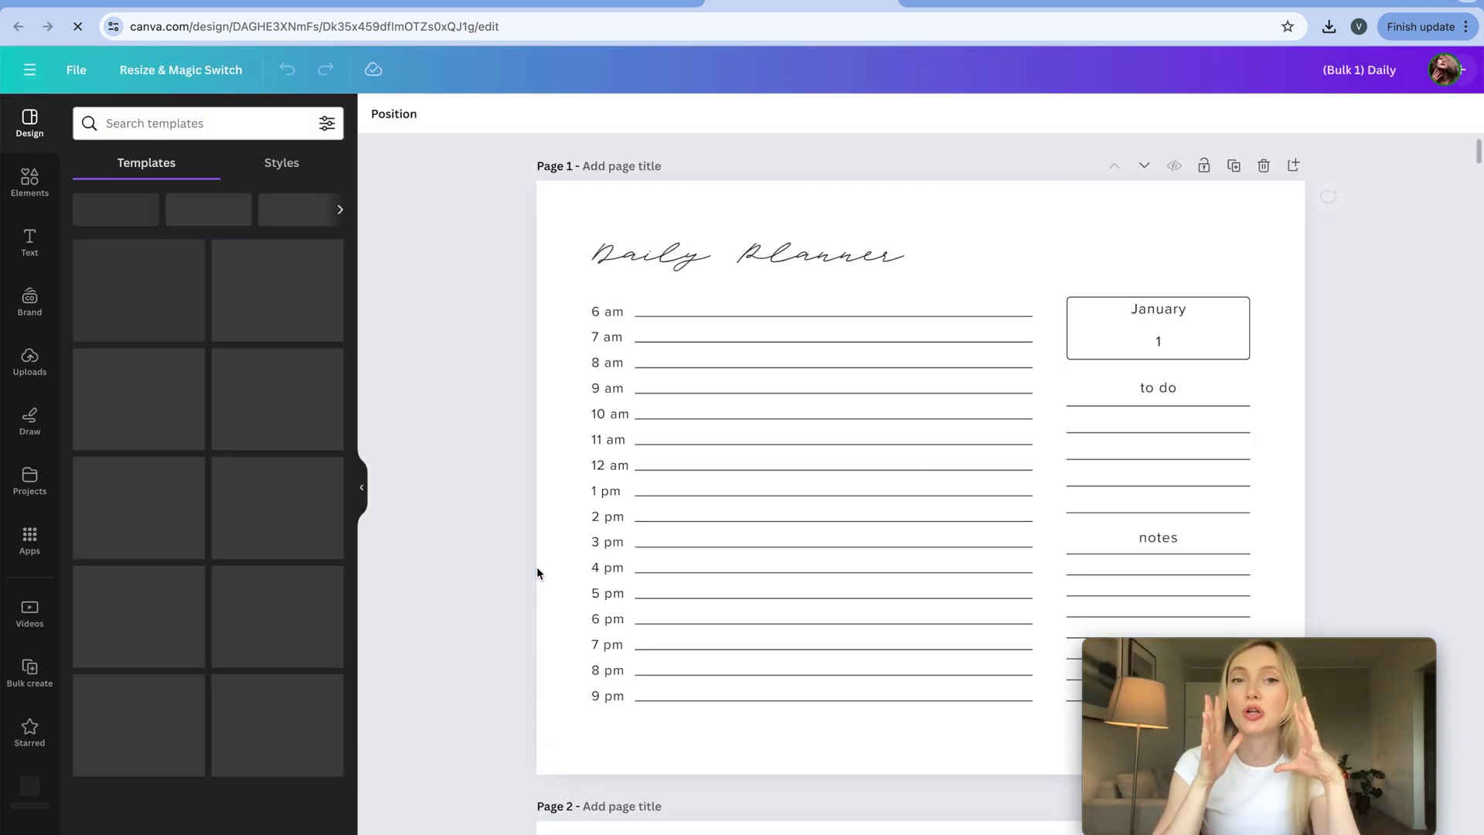
{"action": "scroll", "coordinate": [985, 496], "scroll_direction": "down", "scroll_amount": 20}
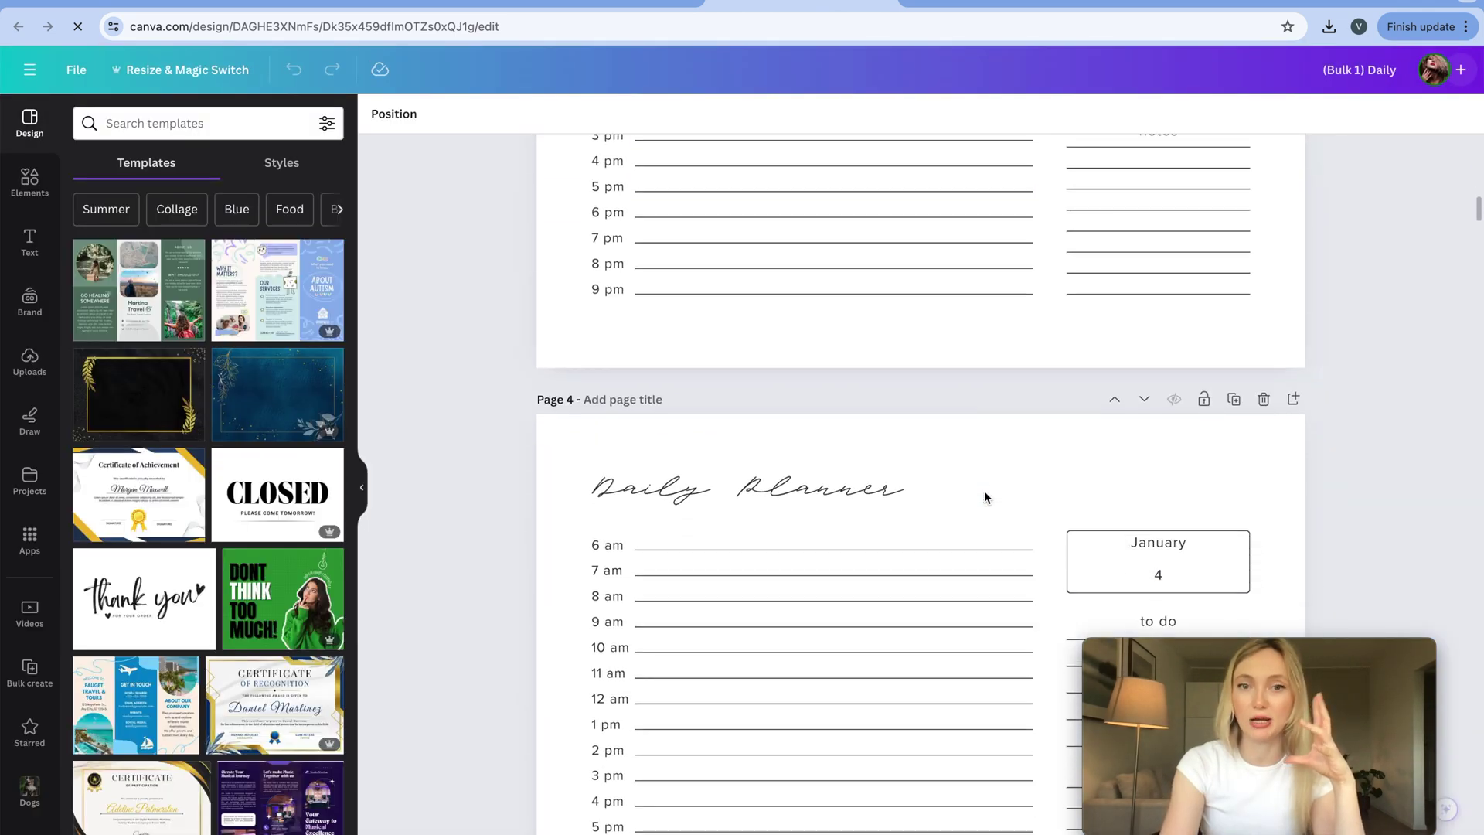
{"action": "scroll", "coordinate": [985, 497], "scroll_direction": "up", "scroll_amount": 20}
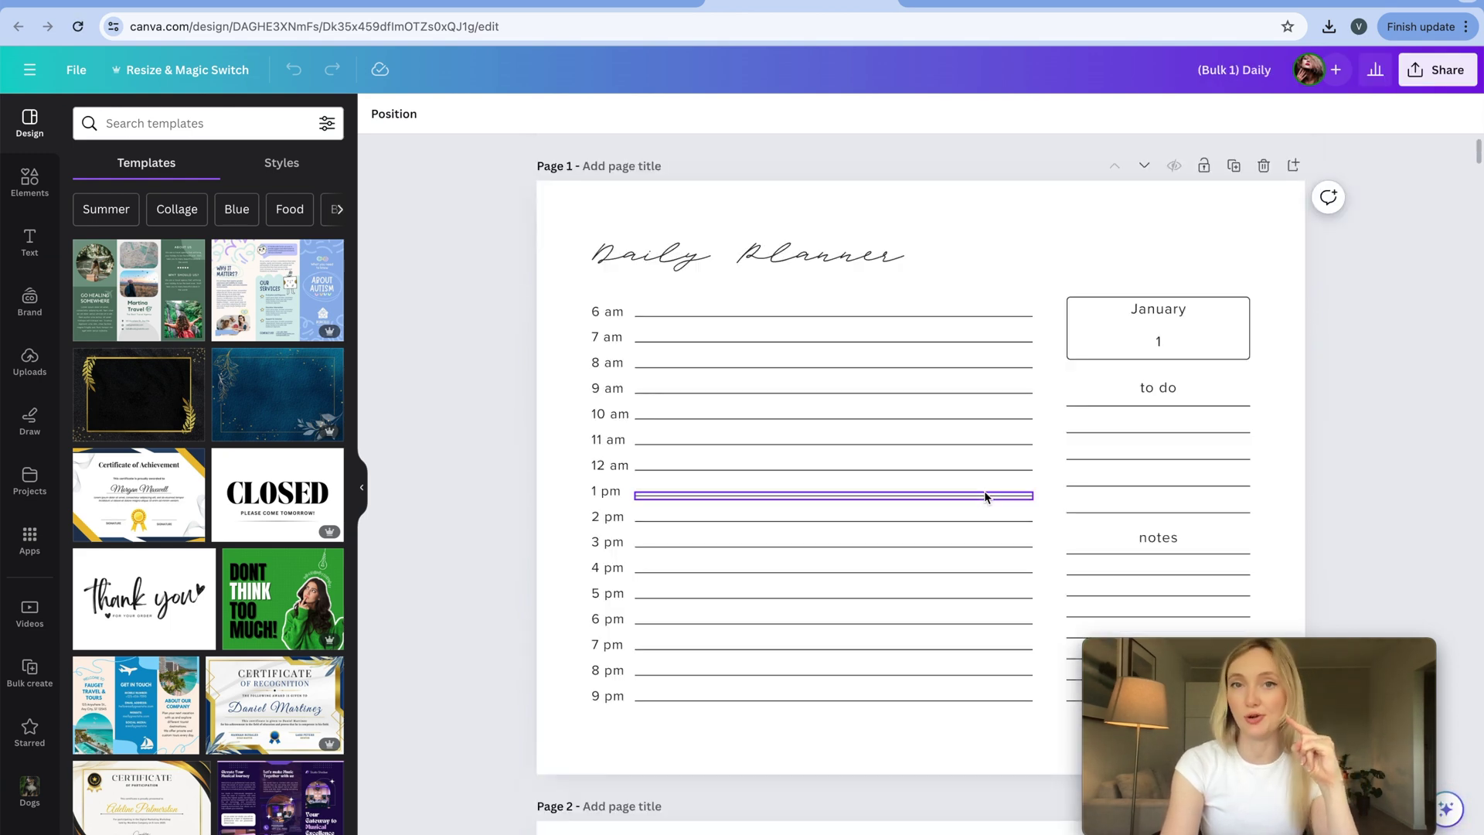
Make a copy of the '(Bulk 1) Daily' design and rename the original JAN
{"action": "left_click", "coordinate": [76, 70]}
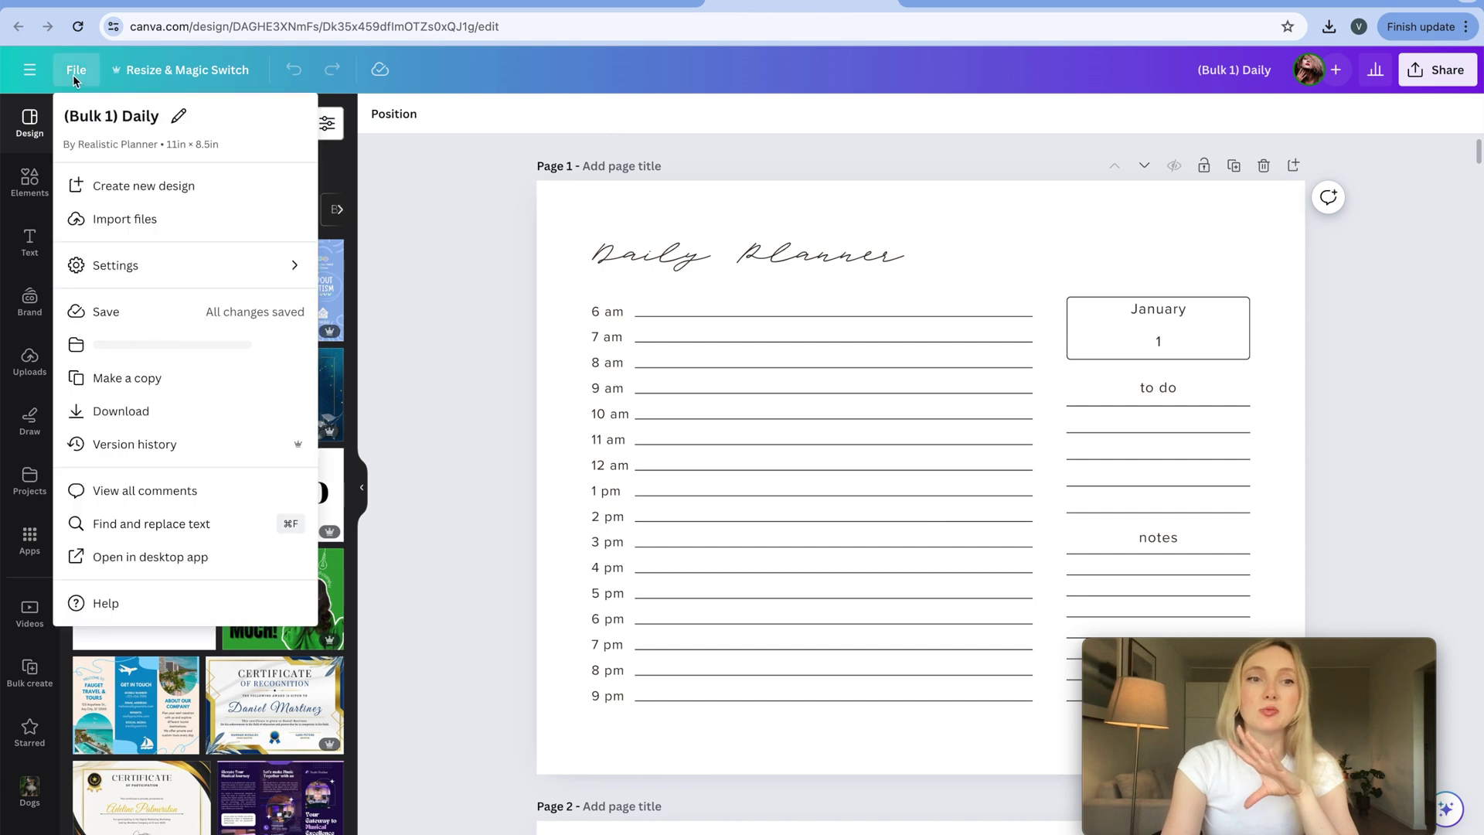
{"action": "left_click", "coordinate": [182, 379]}
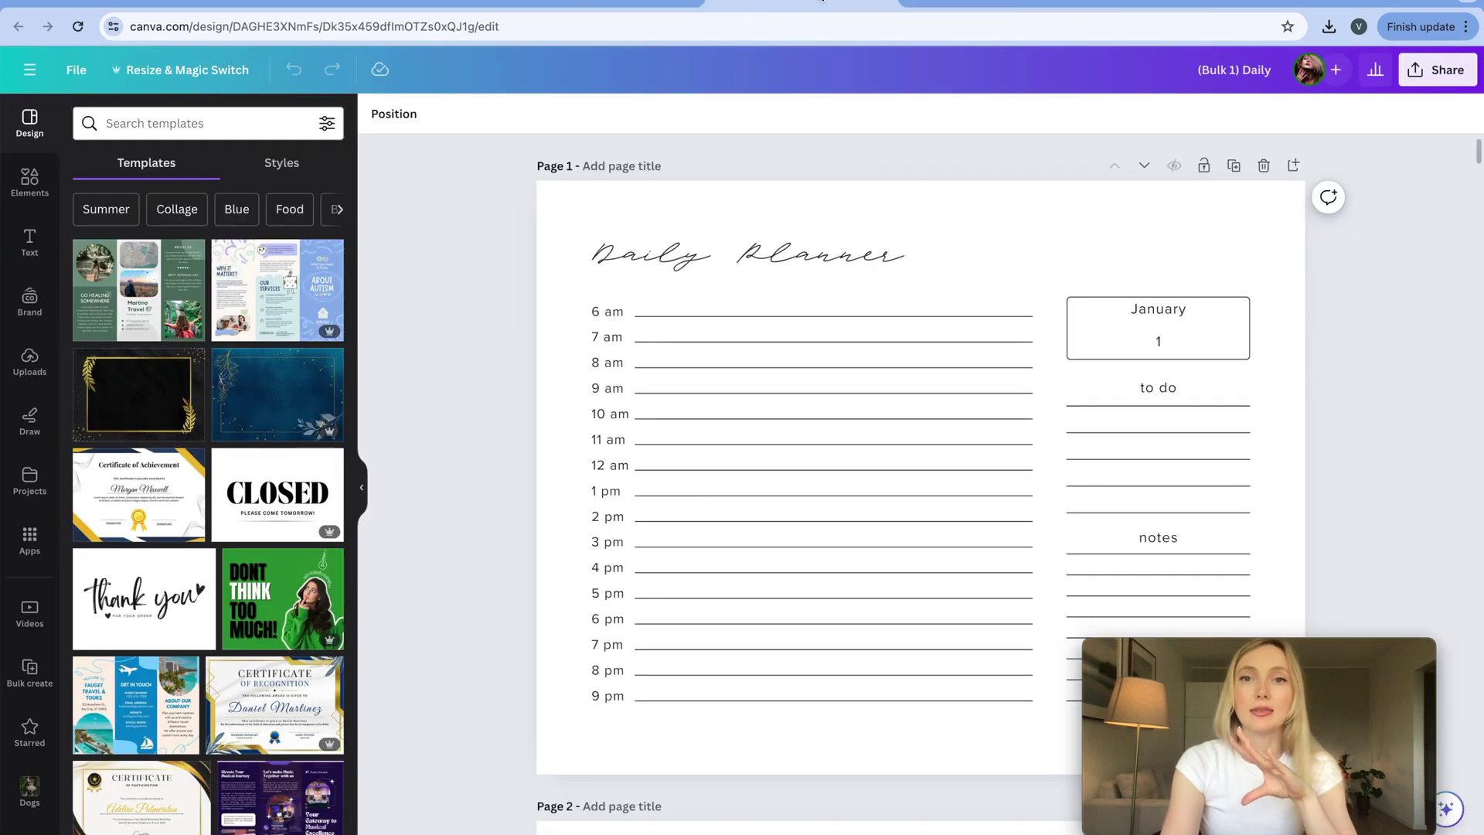
{"action": "left_click", "coordinate": [1209, 69]}
{"action": "type", "text": "JAN"}
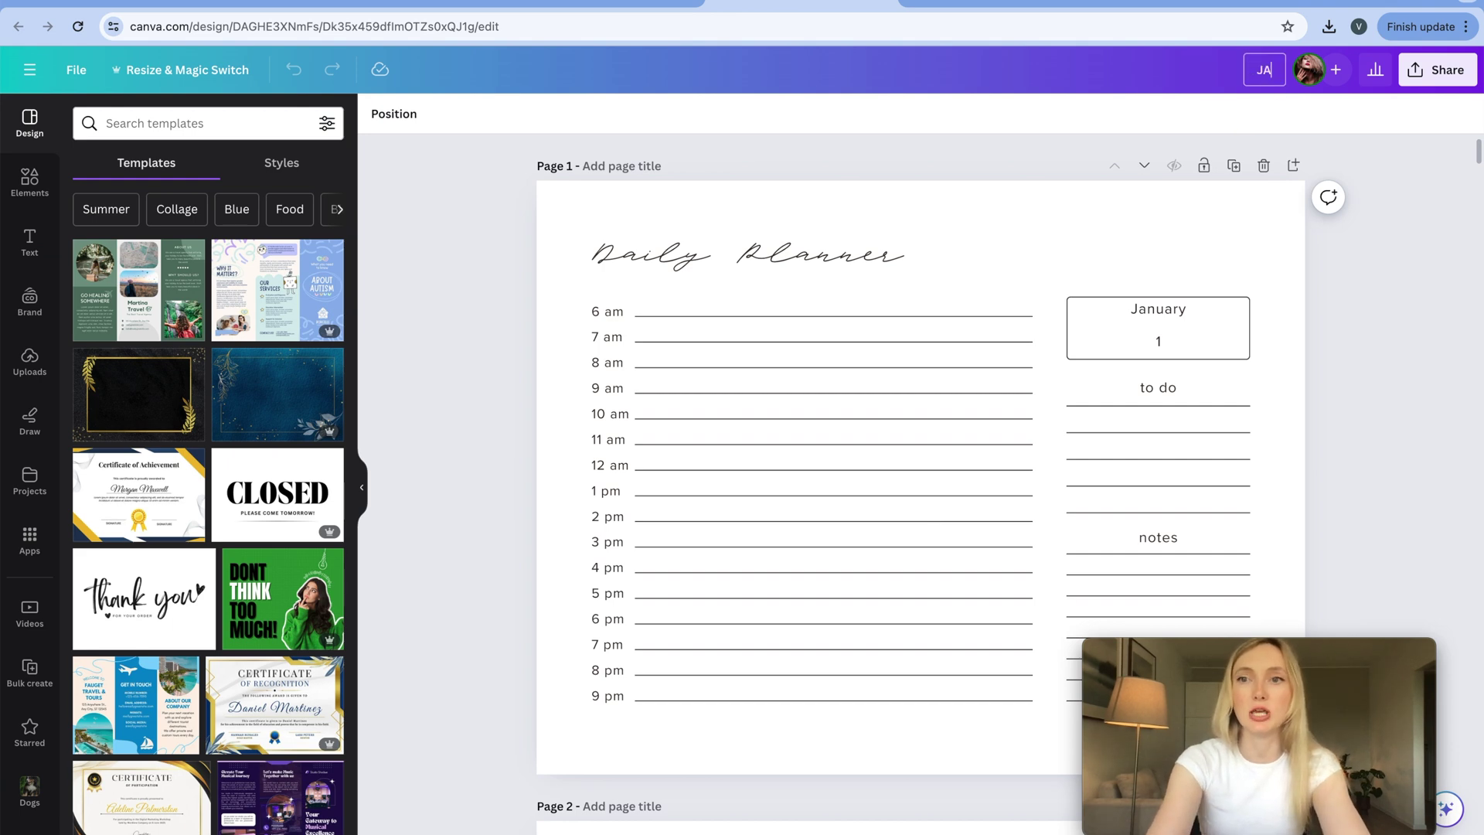
Rename the copied daily planner design FEB
{"action": "left_click", "coordinate": [1024, 3]}
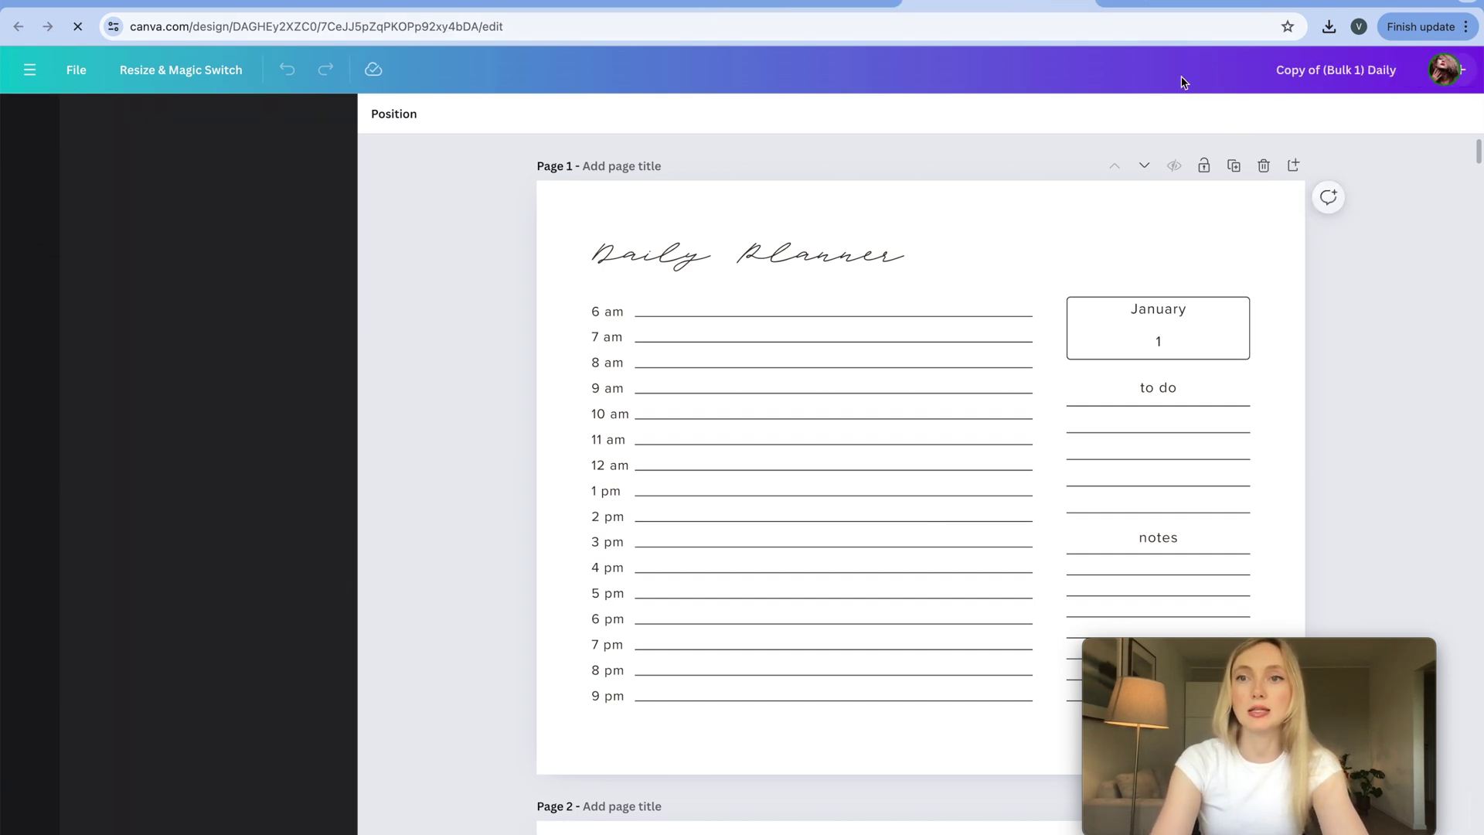
{"action": "key", "text": "ctrl+a"}
{"action": "type", "text": "FEB"}
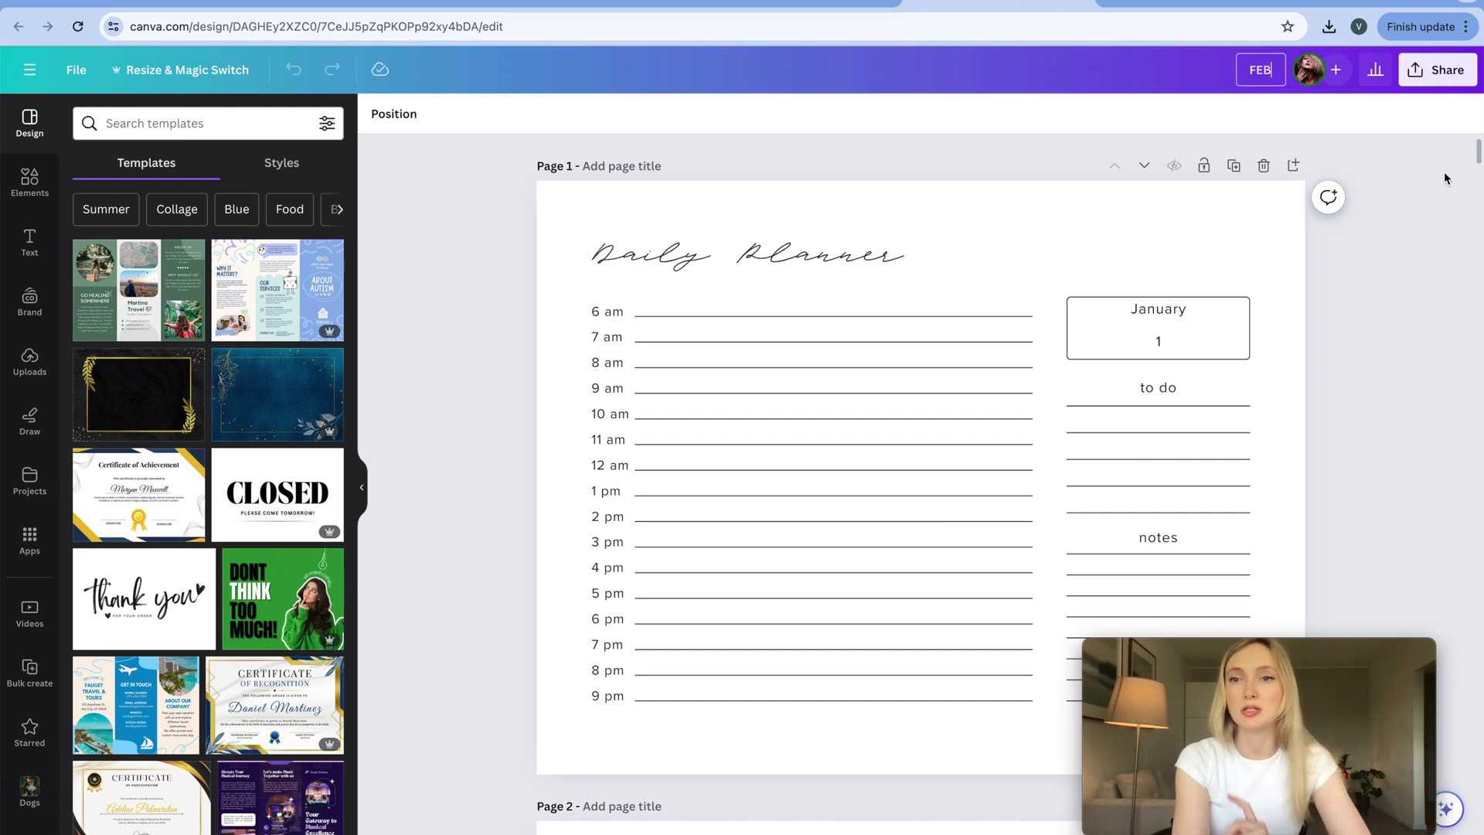
{"action": "left_click", "coordinate": [1444, 176]}
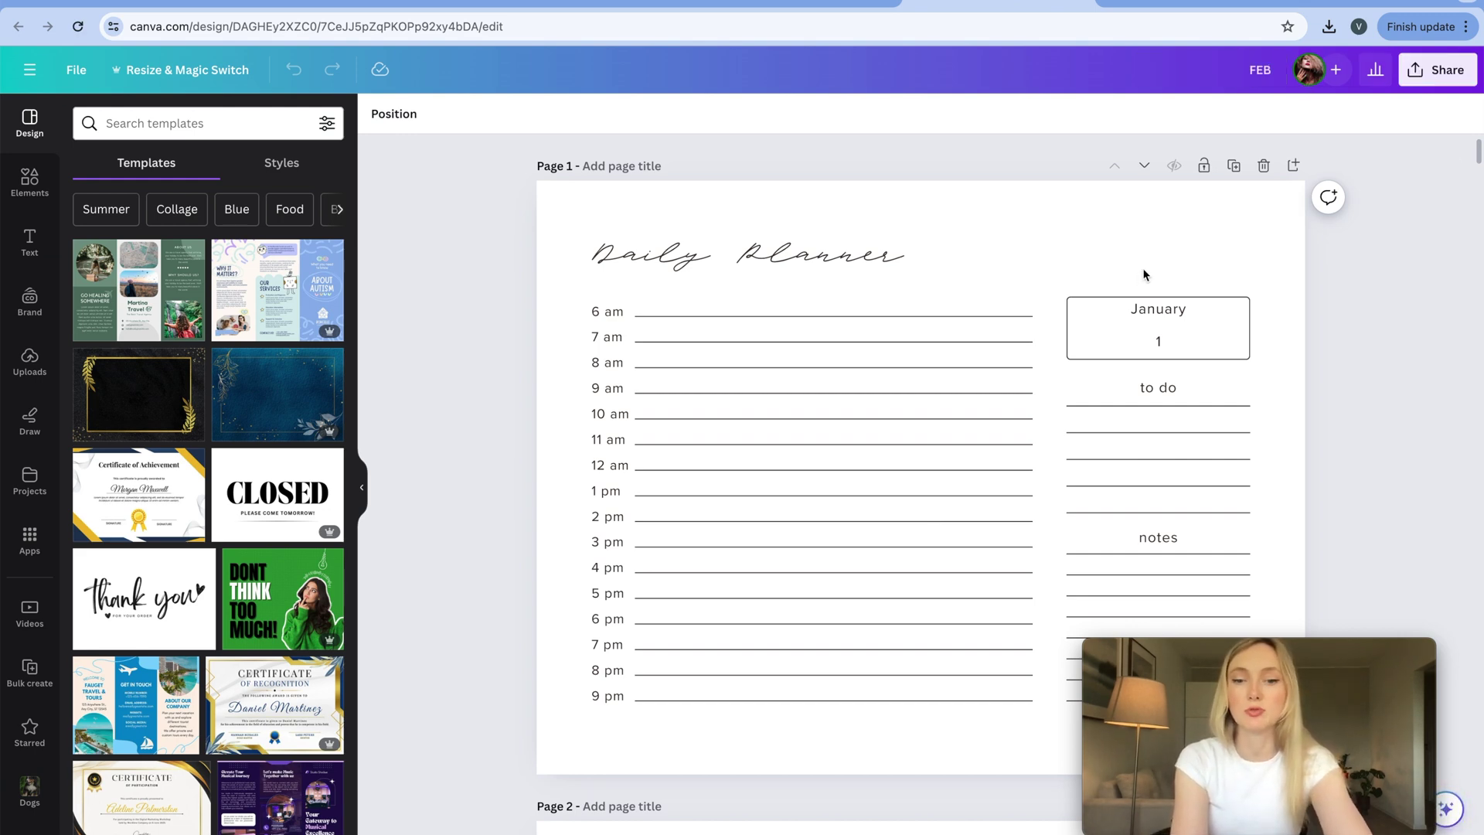
Replace all 31 'January' labels in the FEB design with 'February' and check the pages
{"action": "key", "text": "ctrl+f"}
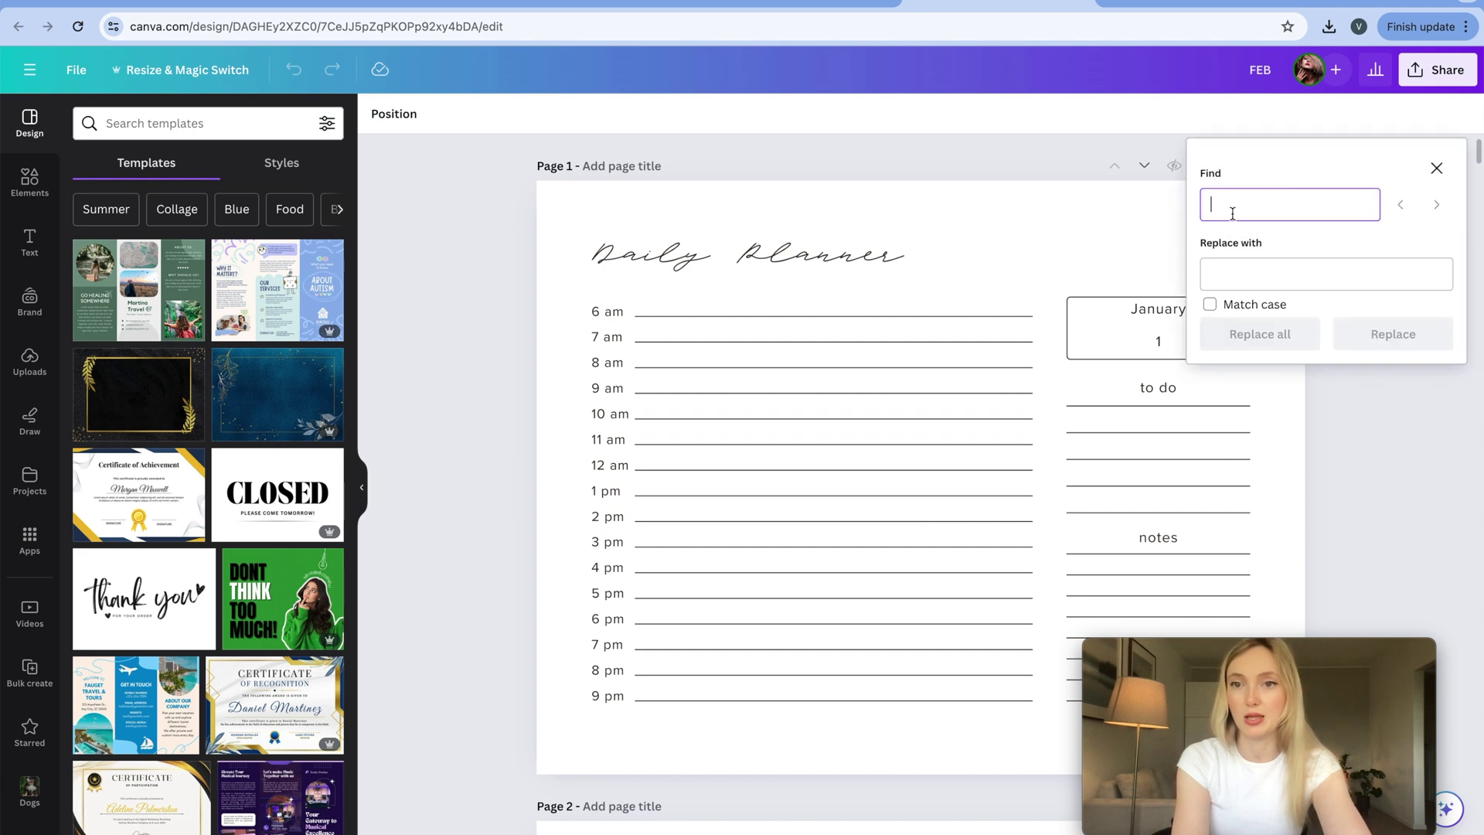
{"action": "type", "text": "January"}
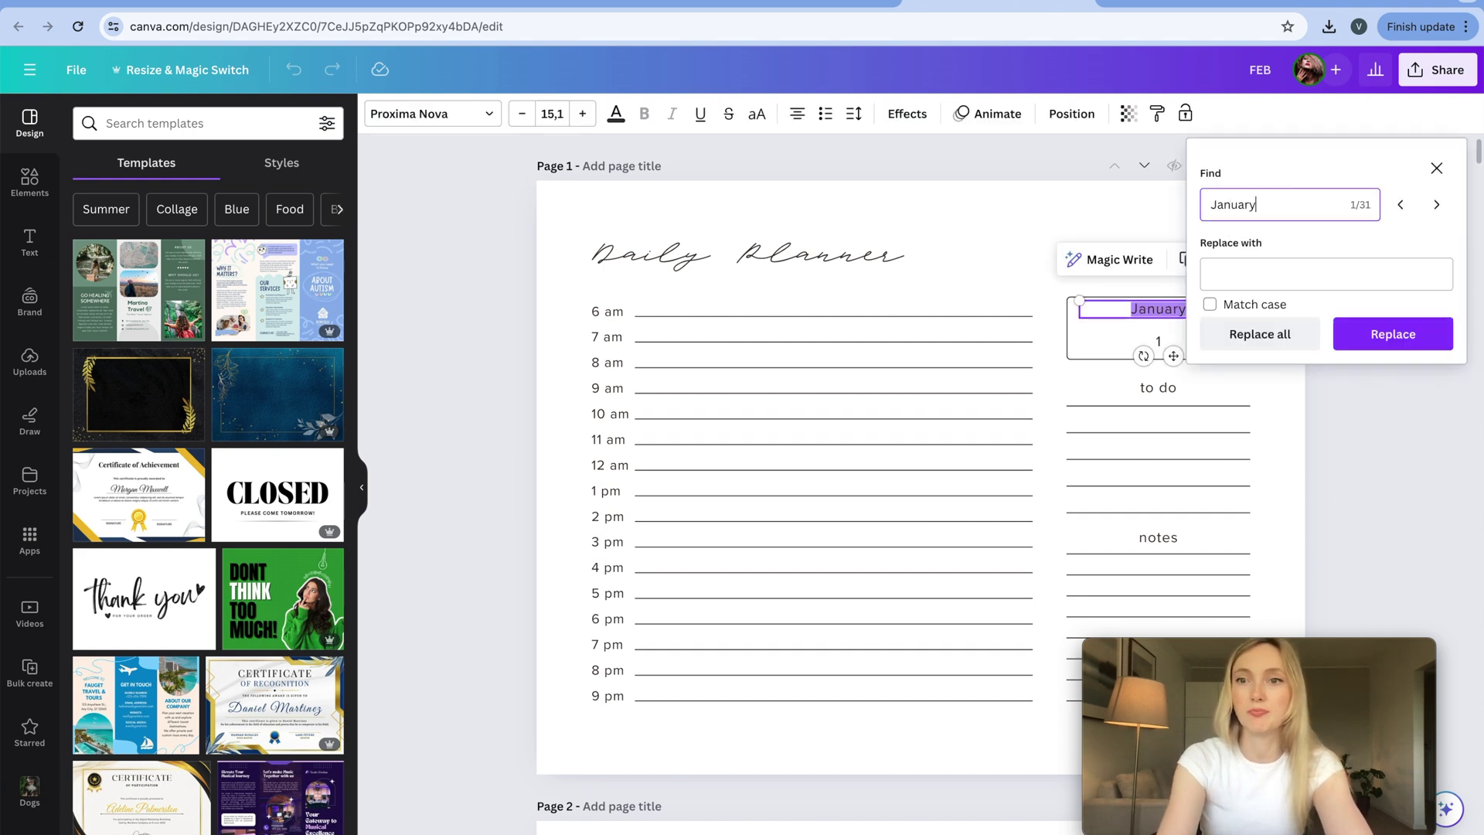
{"action": "left_click", "coordinate": [1238, 269]}
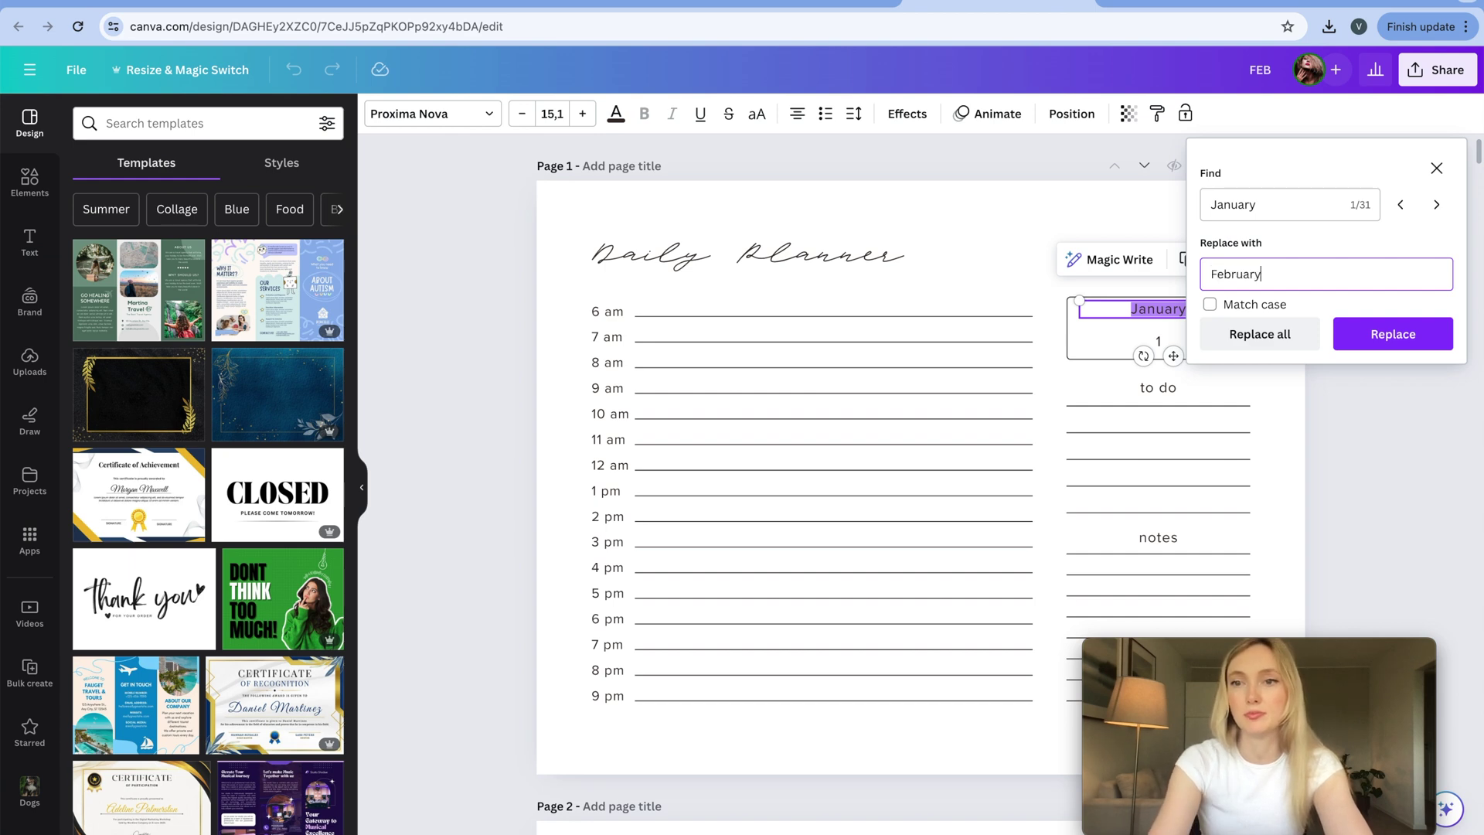
{"action": "left_click", "coordinate": [1260, 334]}
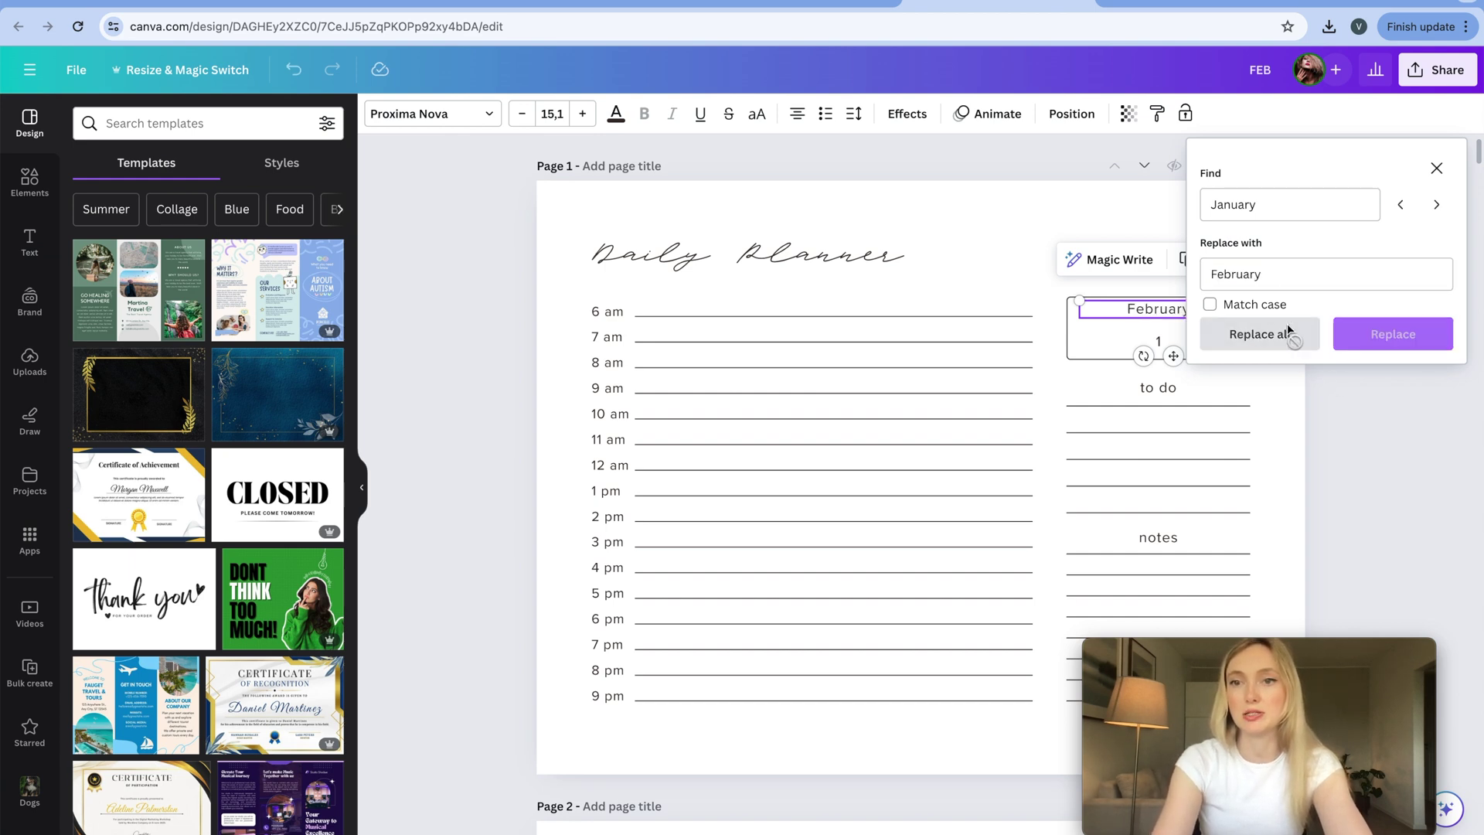
{"action": "left_click", "coordinate": [1435, 168]}
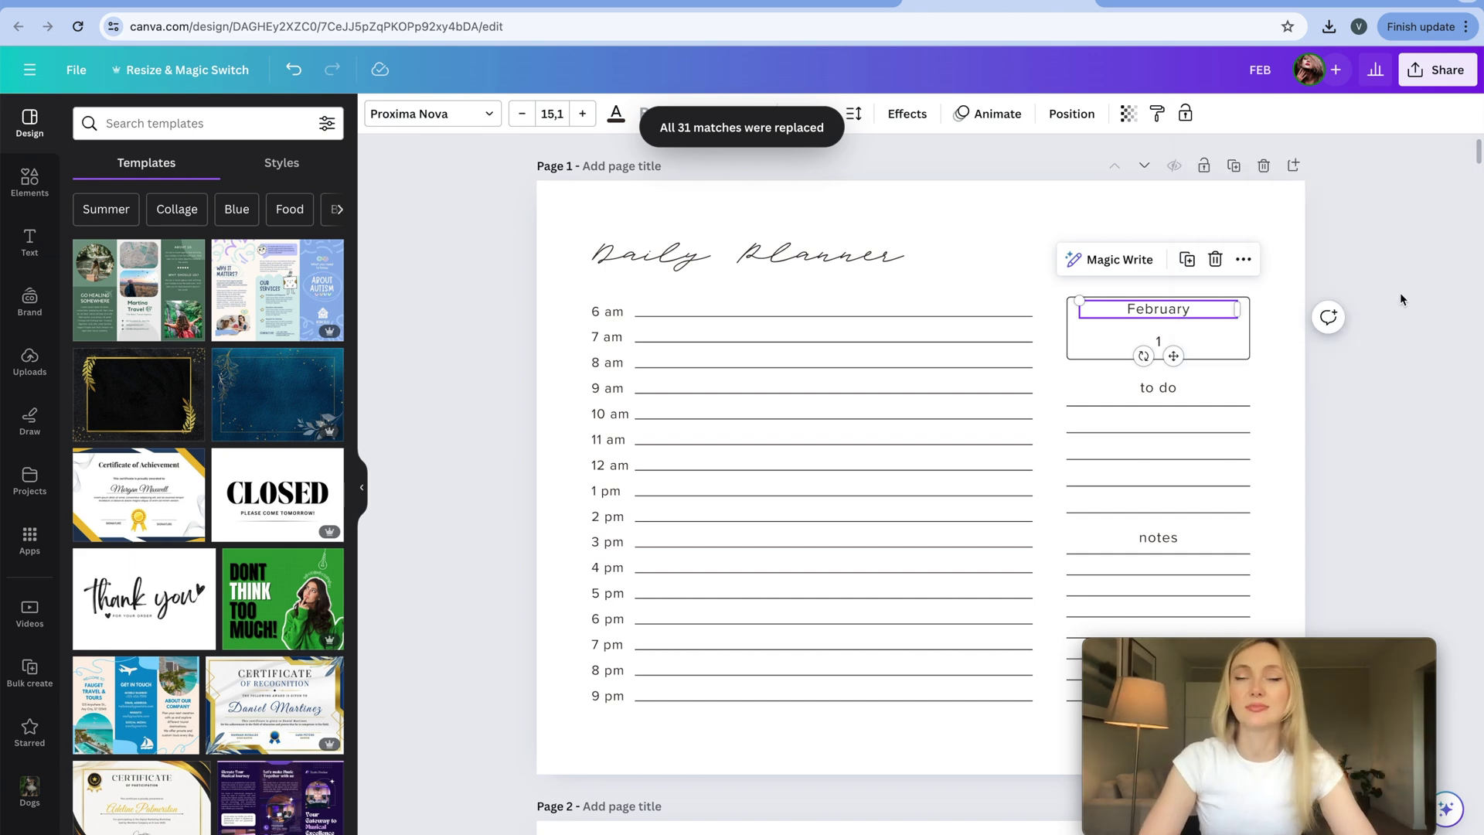
{"action": "scroll", "coordinate": [1399, 293], "scroll_direction": "down", "scroll_amount": 15}
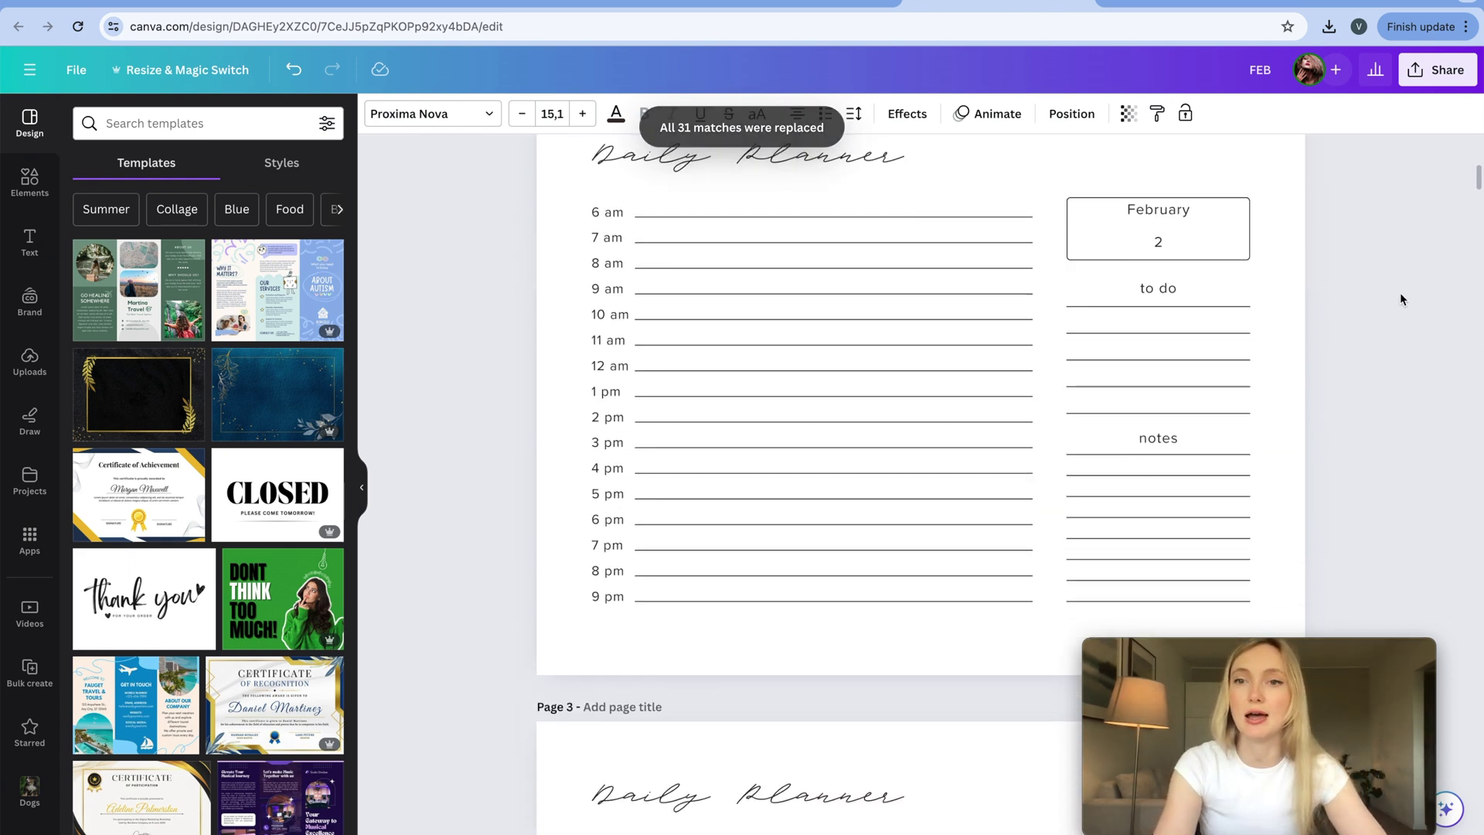
{"action": "scroll", "coordinate": [1042, 353], "scroll_direction": "down", "scroll_amount": 3}
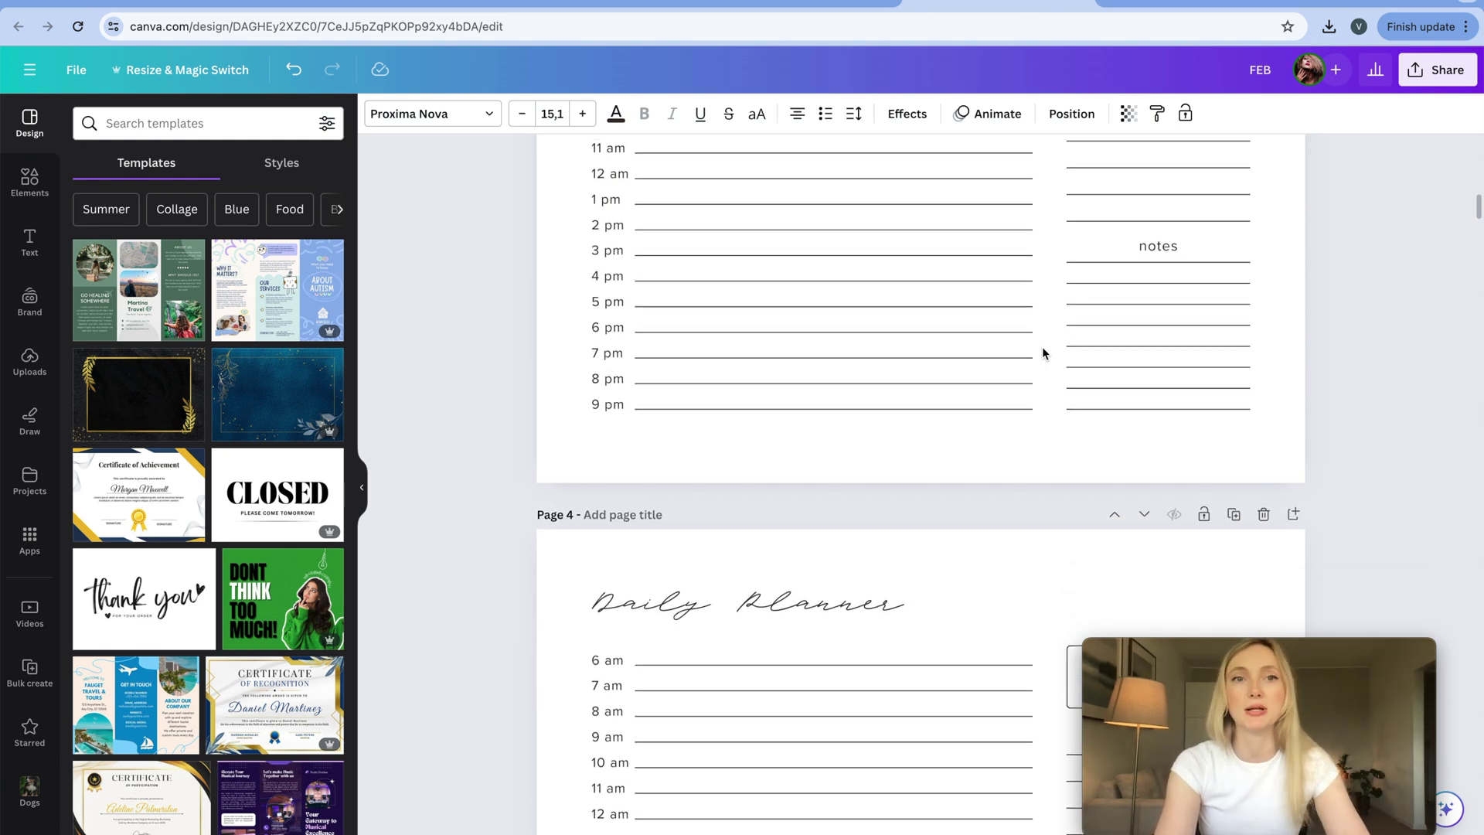
{"action": "key", "text": "ctrl+z"}
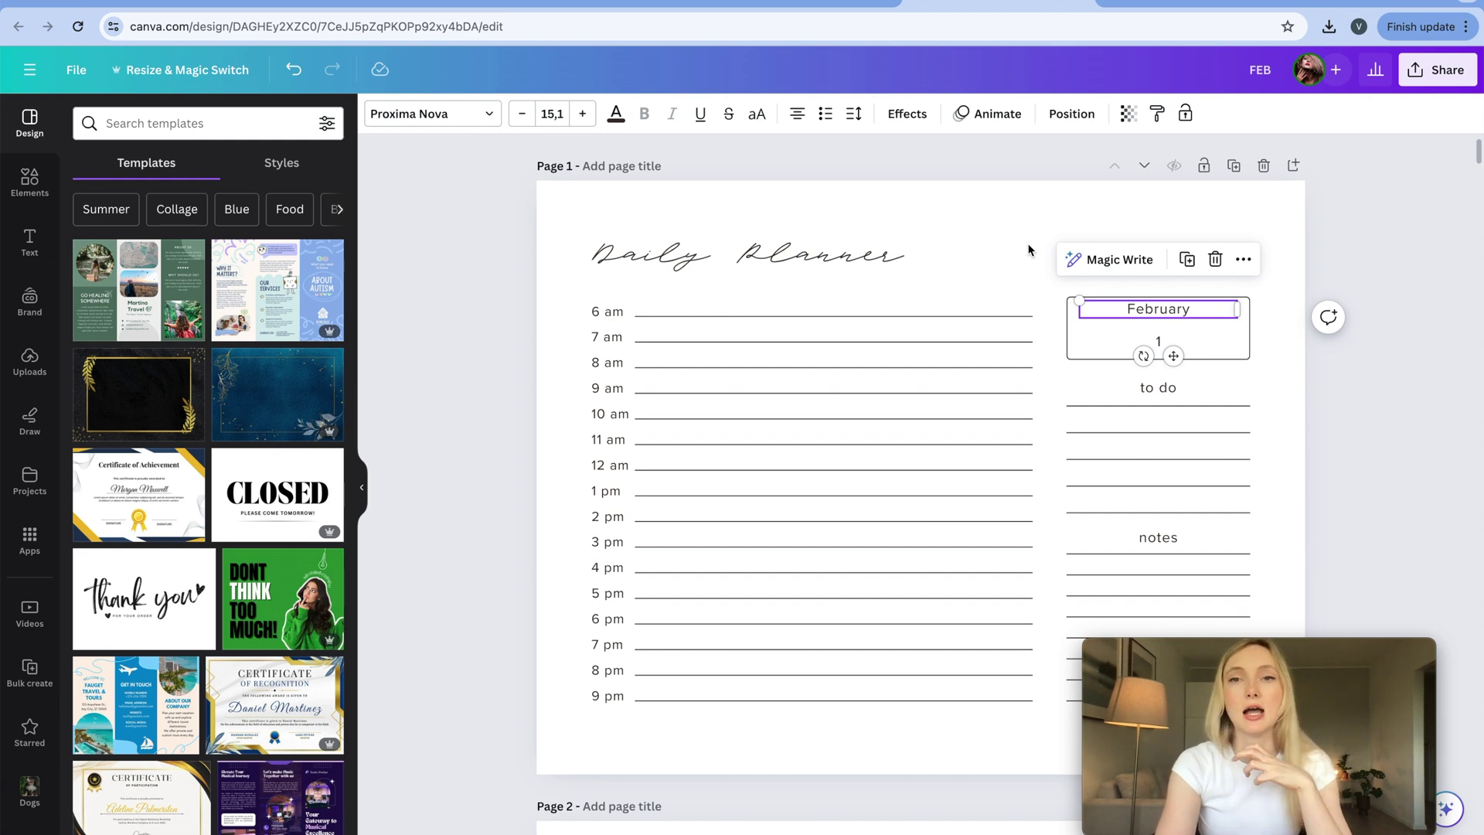
Switch to the Calendar design and scroll through its January pages
{"action": "left_click", "coordinate": [424, 4]}
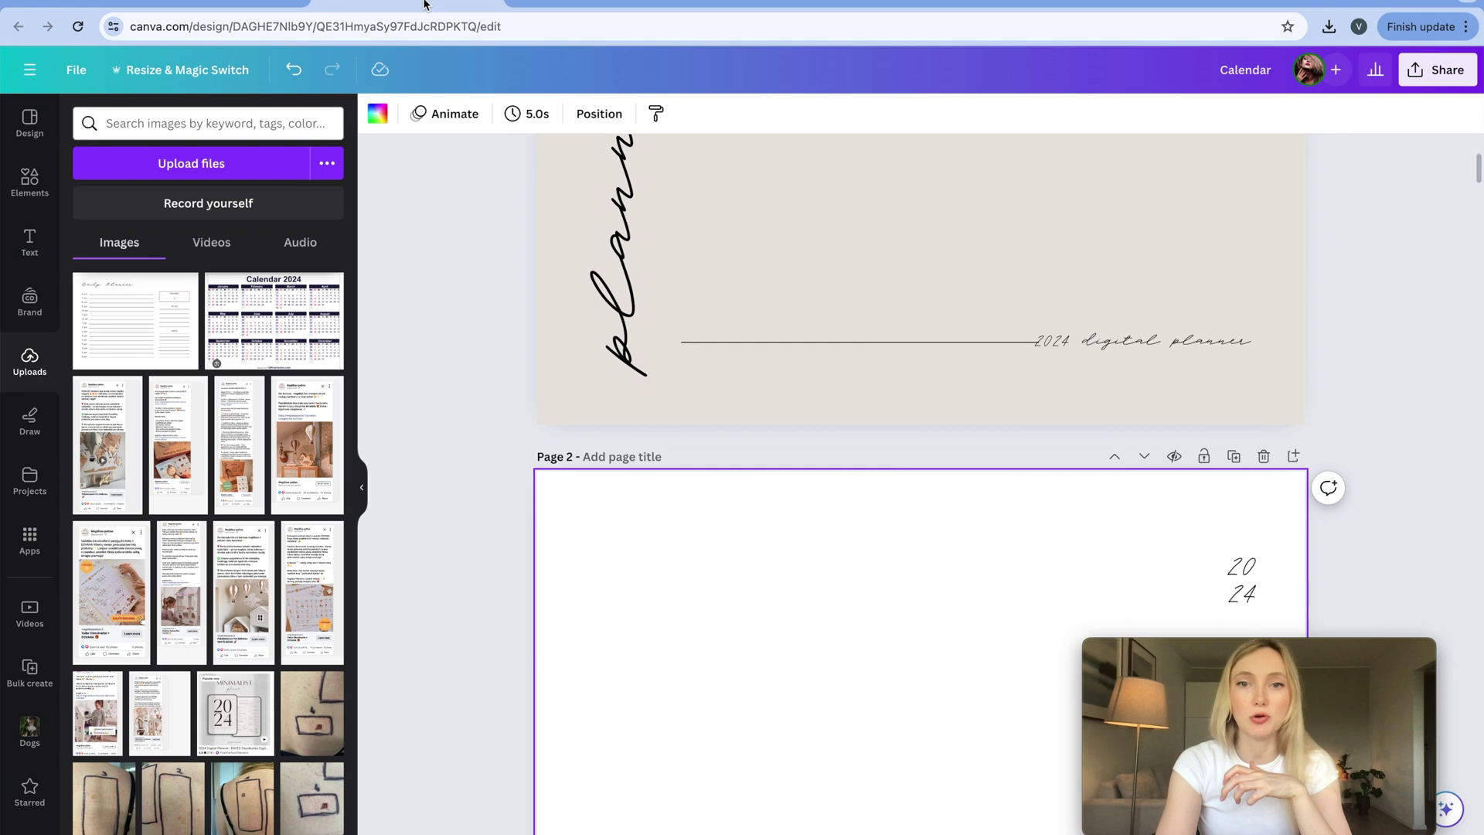
{"action": "scroll", "coordinate": [761, 265], "scroll_direction": "up", "scroll_amount": 4}
{"action": "scroll", "coordinate": [760, 266], "scroll_direction": "down", "scroll_amount": 8}
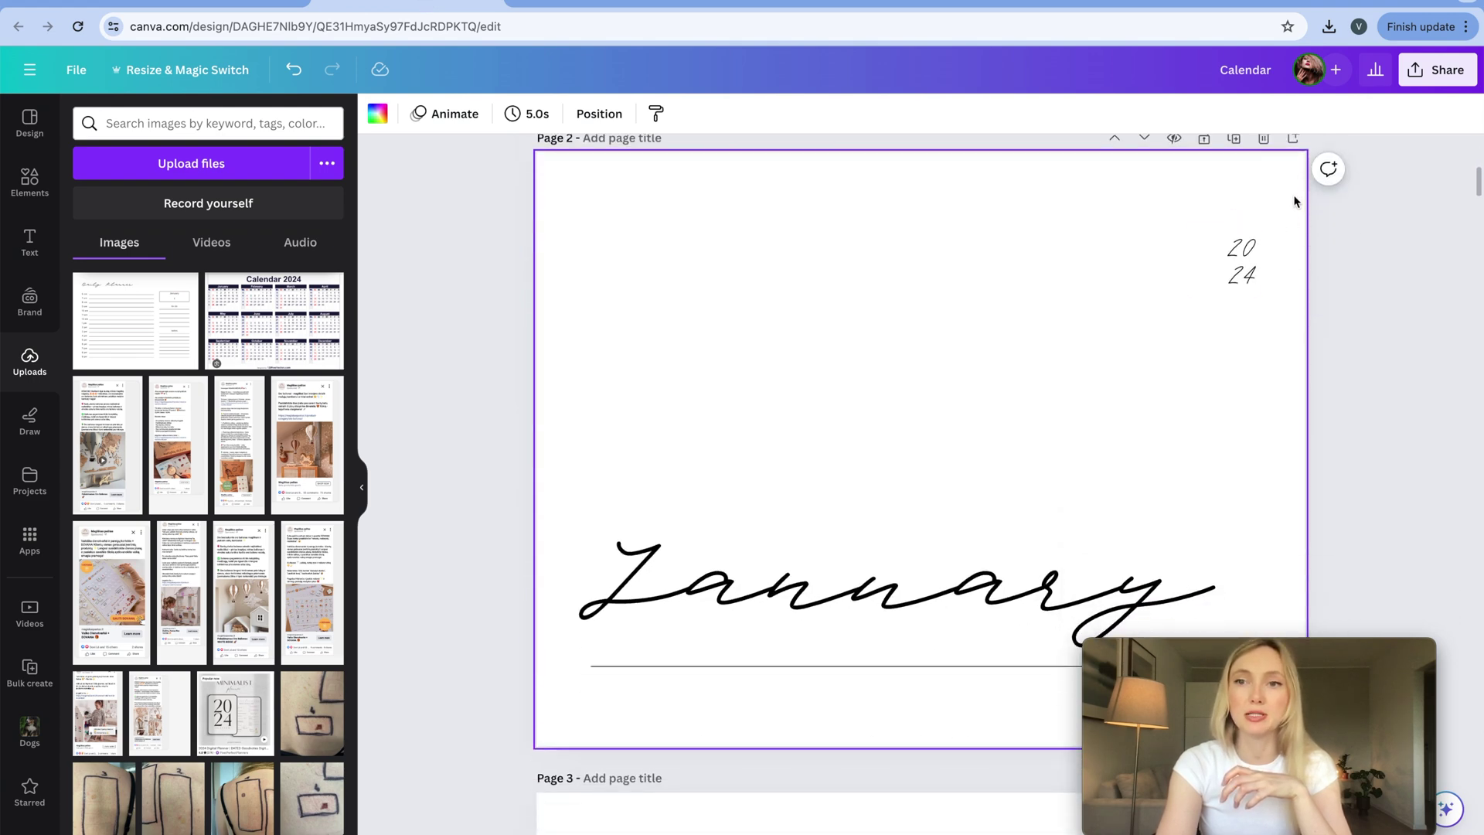
{"action": "scroll", "coordinate": [1293, 202], "scroll_direction": "down", "scroll_amount": 3}
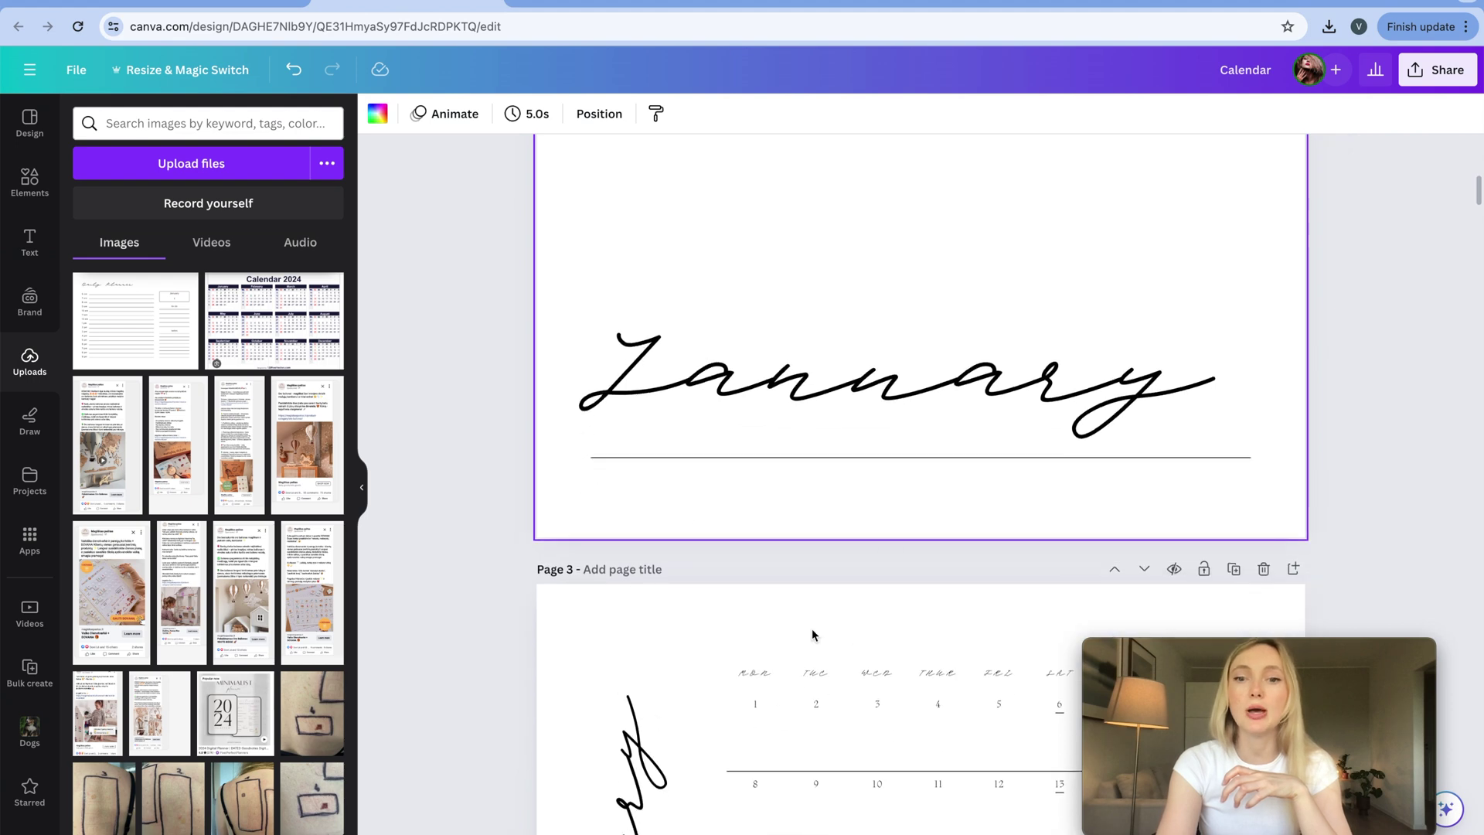
{"action": "scroll", "coordinate": [871, 554], "scroll_direction": "down", "scroll_amount": 7}
{"action": "scroll", "coordinate": [874, 550], "scroll_direction": "up", "scroll_amount": 2}
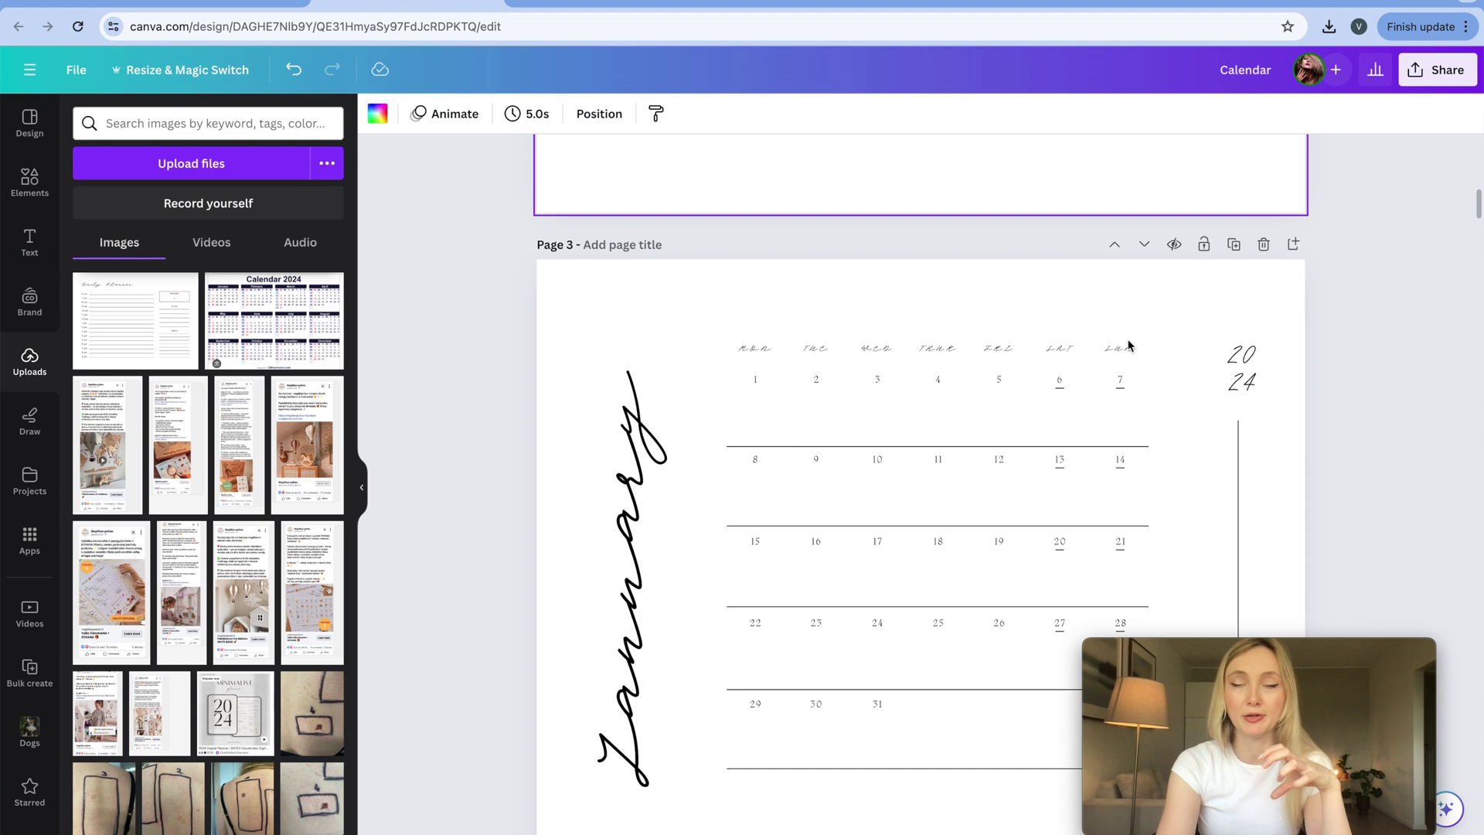
{"action": "scroll", "coordinate": [832, 259], "scroll_direction": "up", "scroll_amount": 3}
Check the JAN daily planner's download settings under Share > Download
{"action": "left_click", "coordinate": [796, 6]}
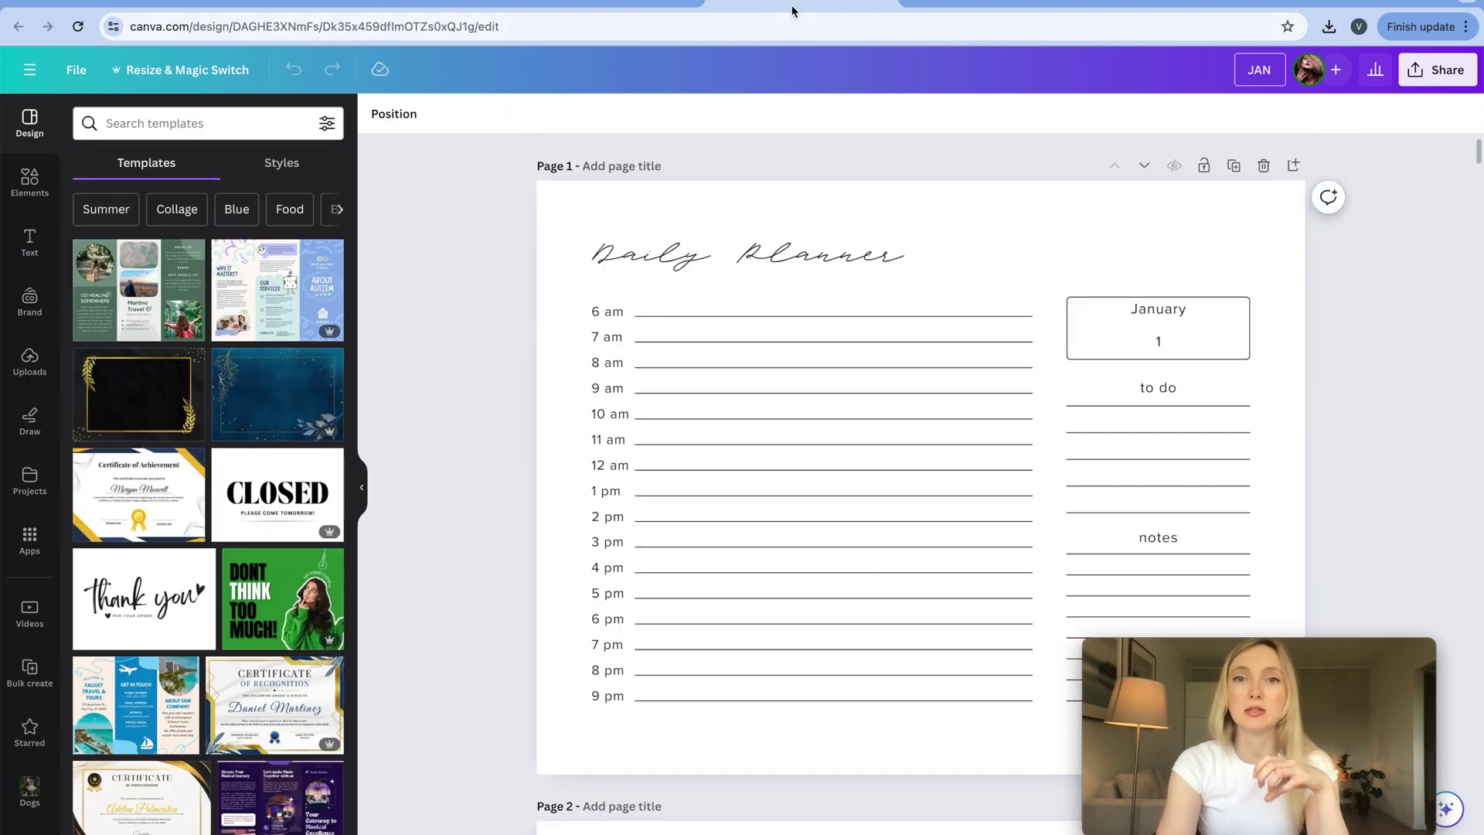
{"action": "left_click", "coordinate": [1438, 70]}
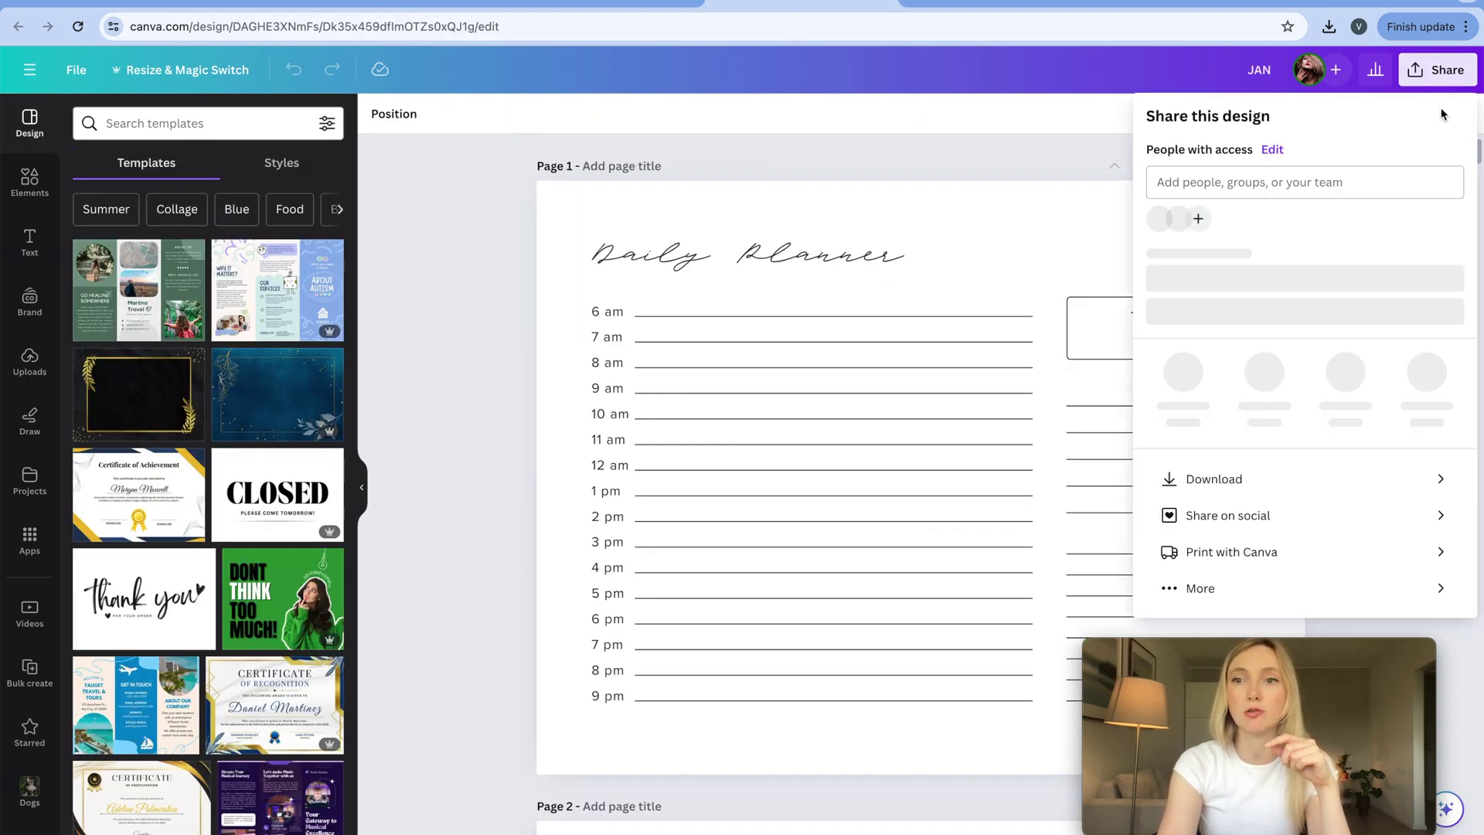
{"action": "left_click", "coordinate": [1242, 490]}
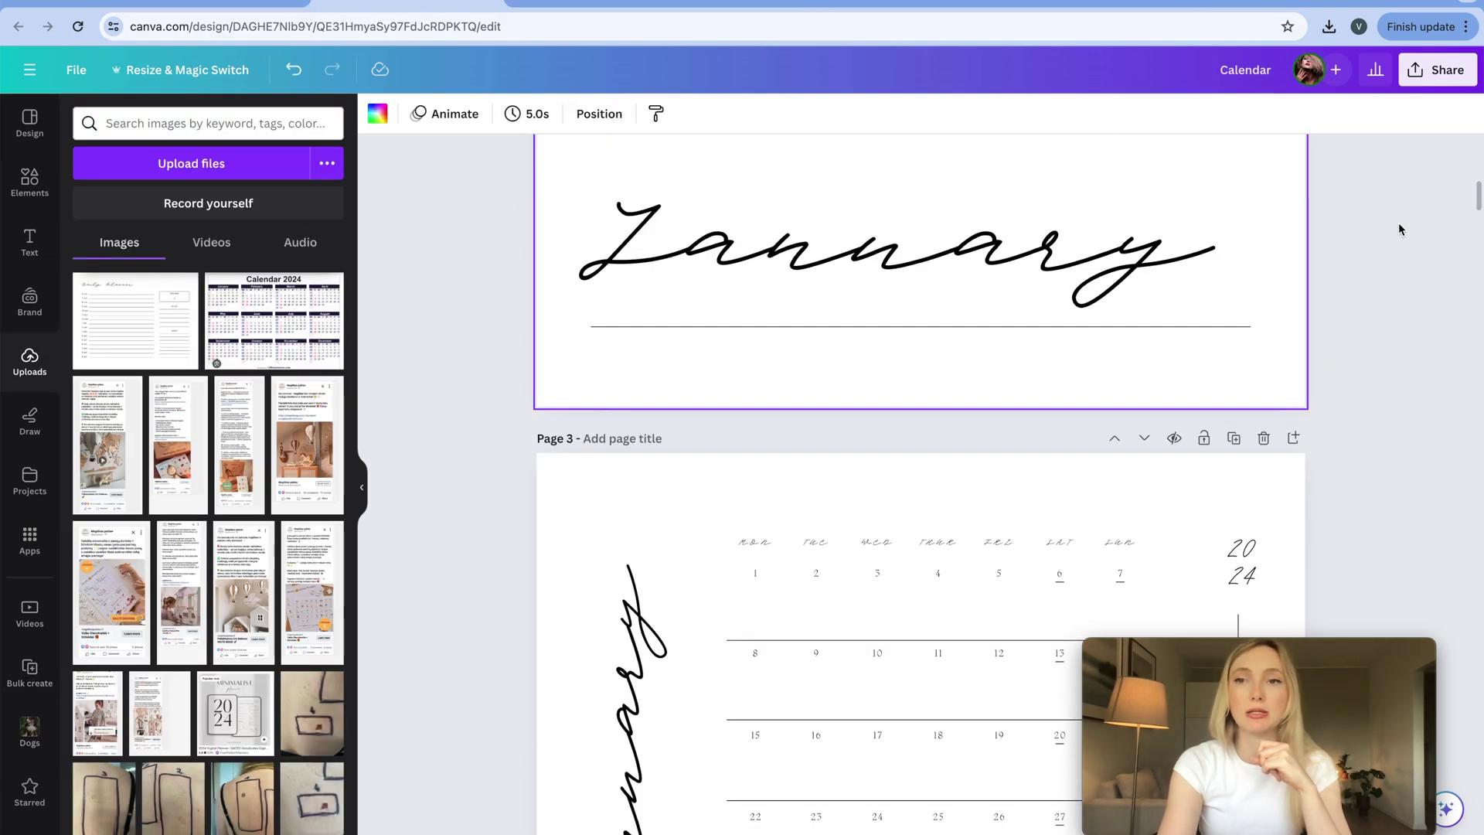
{"action": "scroll", "coordinate": [1399, 229], "scroll_direction": "up", "scroll_amount": 6}
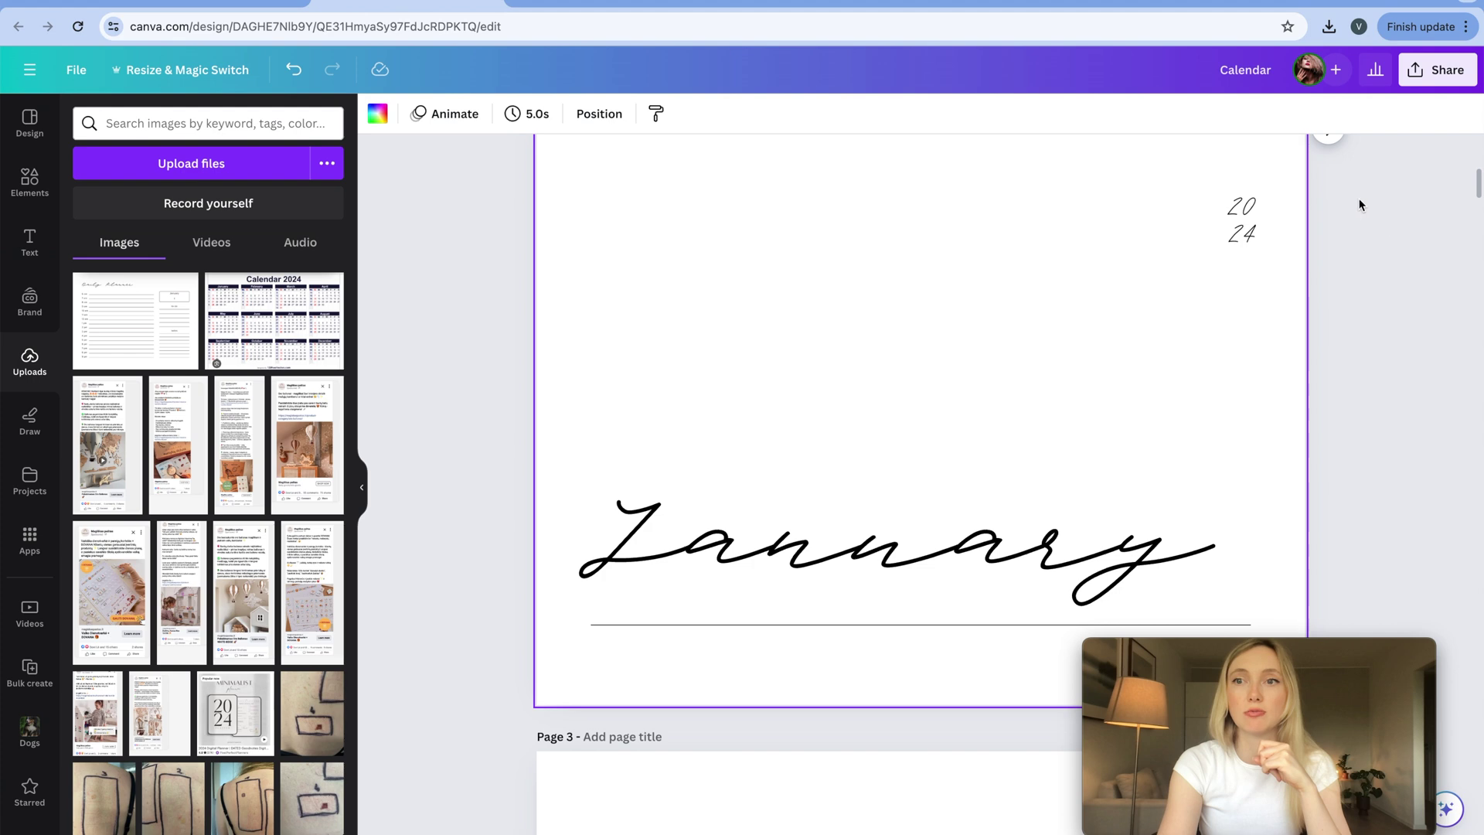
Add page 3 after the January title page and fill it with the daily planner image
{"action": "left_click", "coordinate": [1295, 291]}
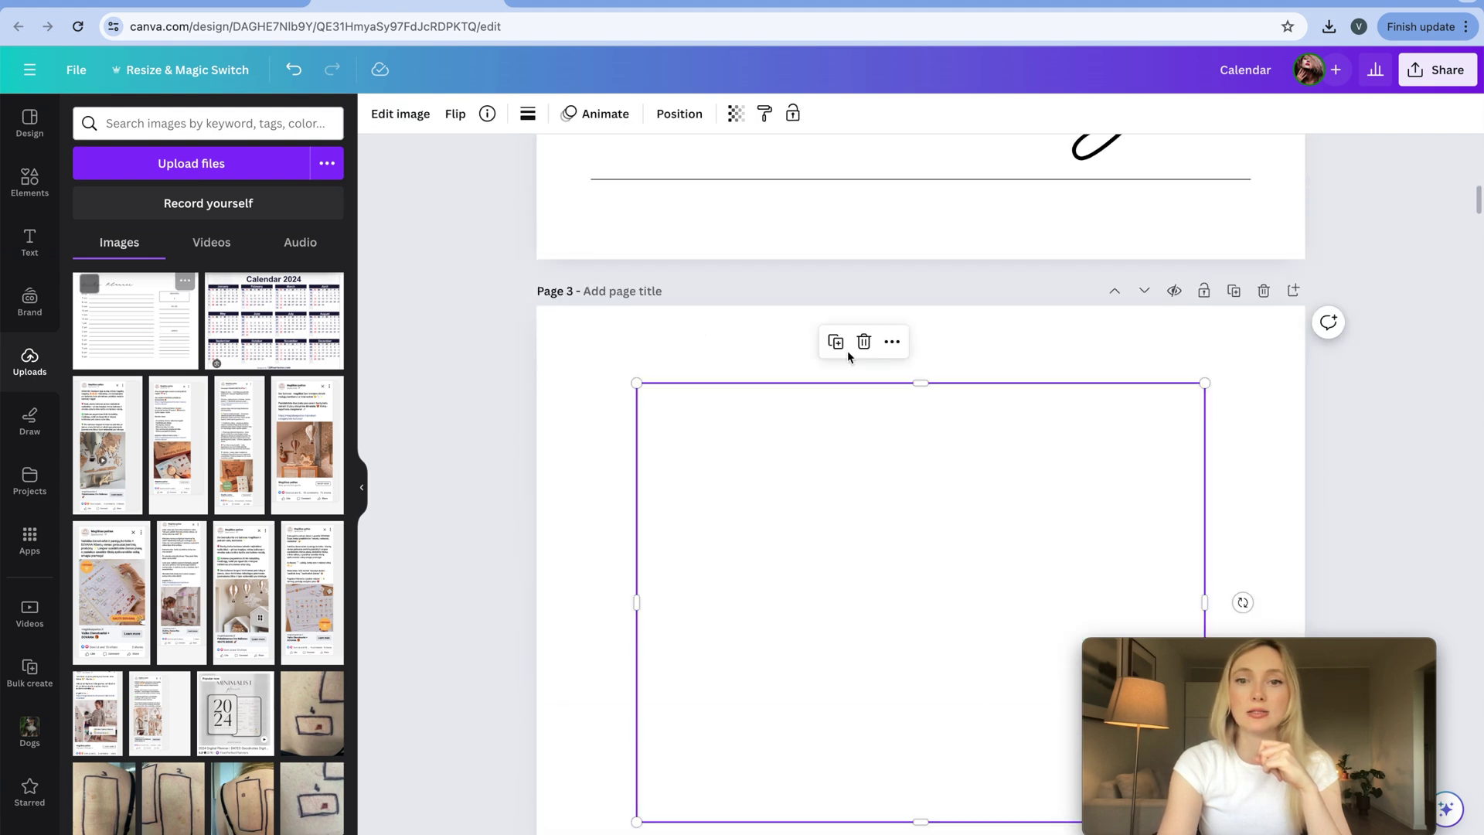
{"action": "left_click", "coordinate": [23, 123]}
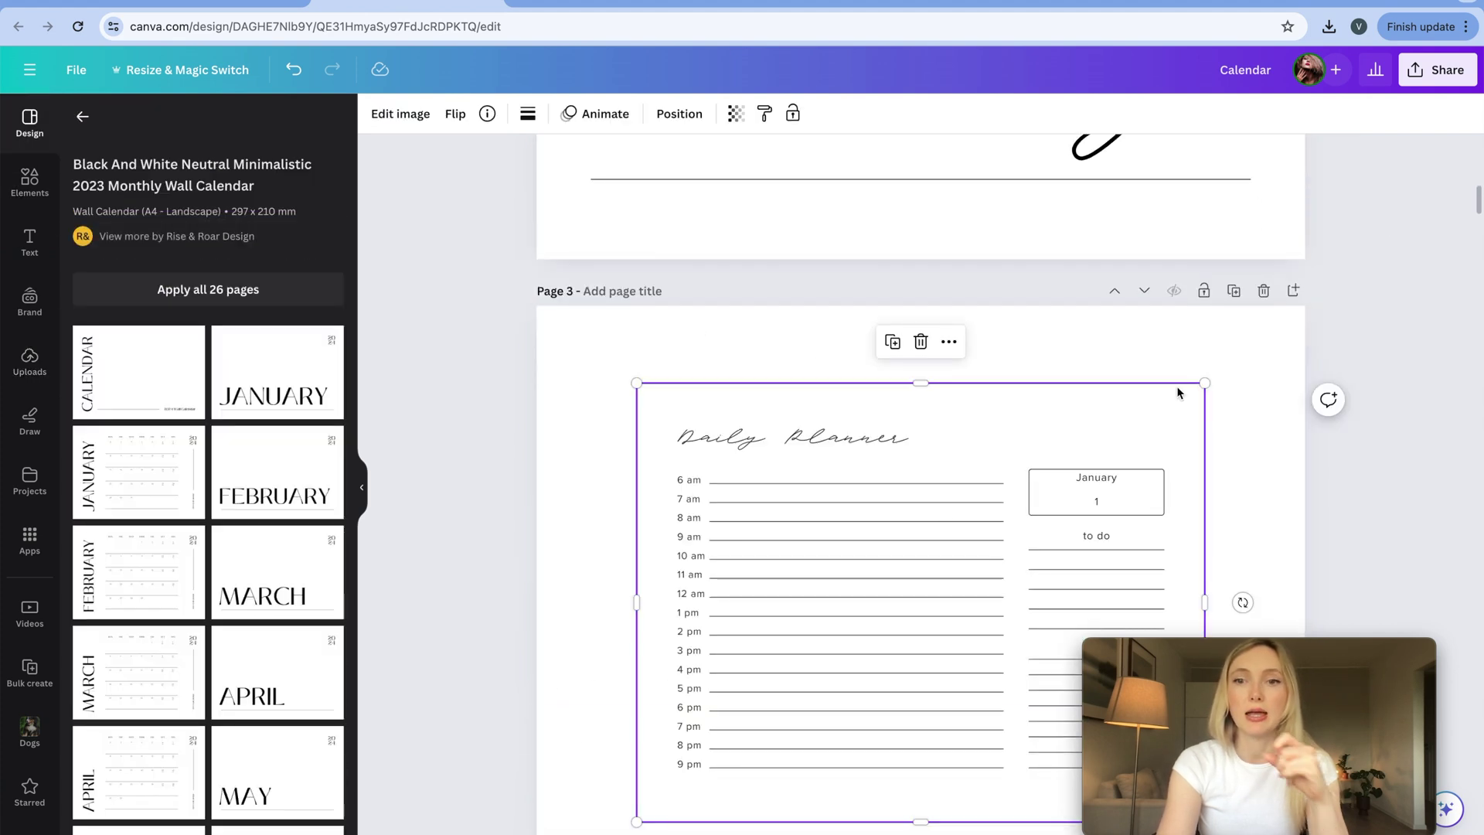
{"action": "left_click_drag", "start_coordinate": [1204, 383], "coordinate": [1307, 317]}
{"action": "left_click", "coordinate": [1344, 279]}
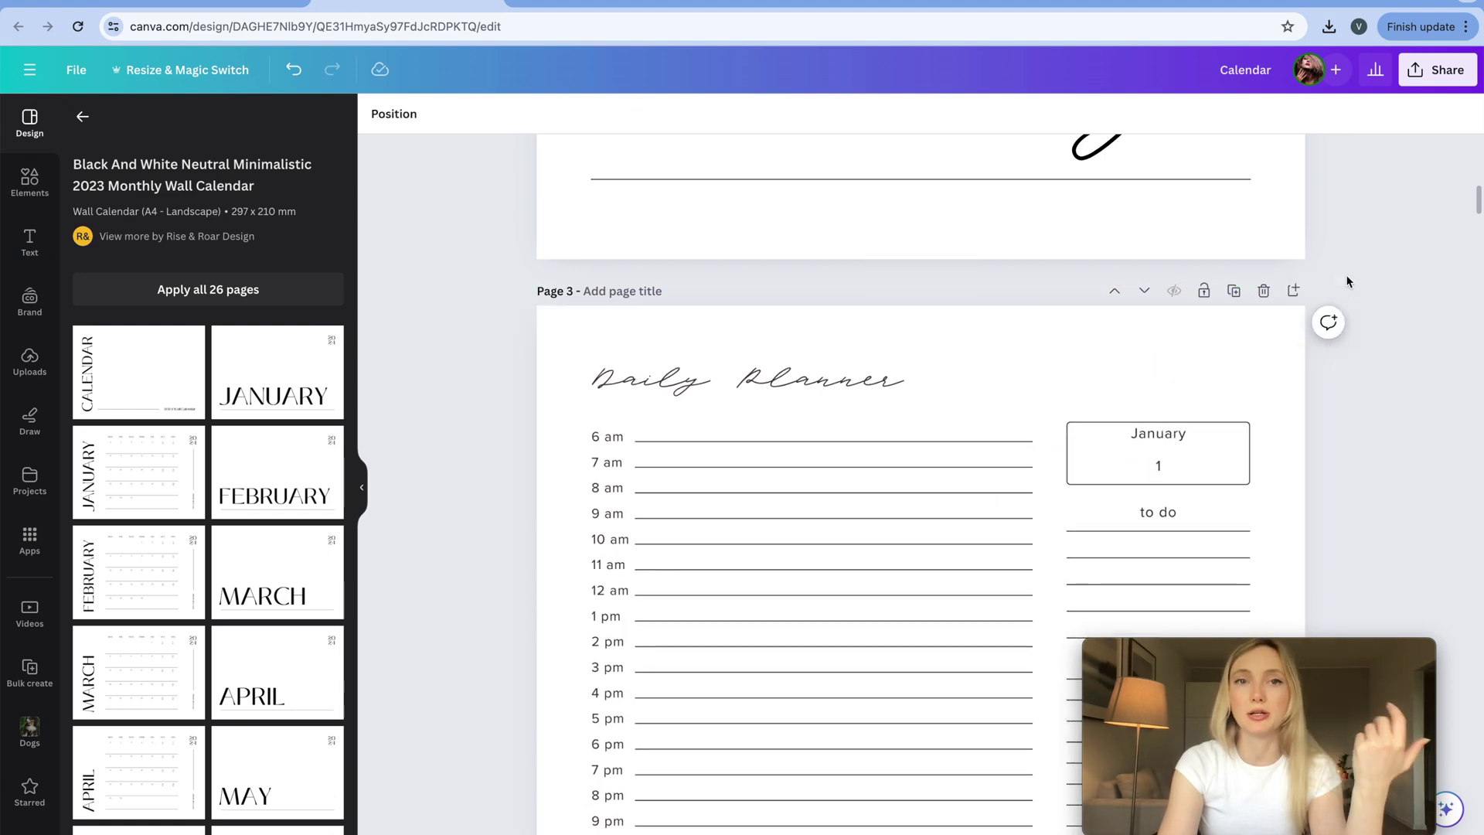
{"action": "scroll", "coordinate": [796, 306], "scroll_direction": "down", "scroll_amount": 4}
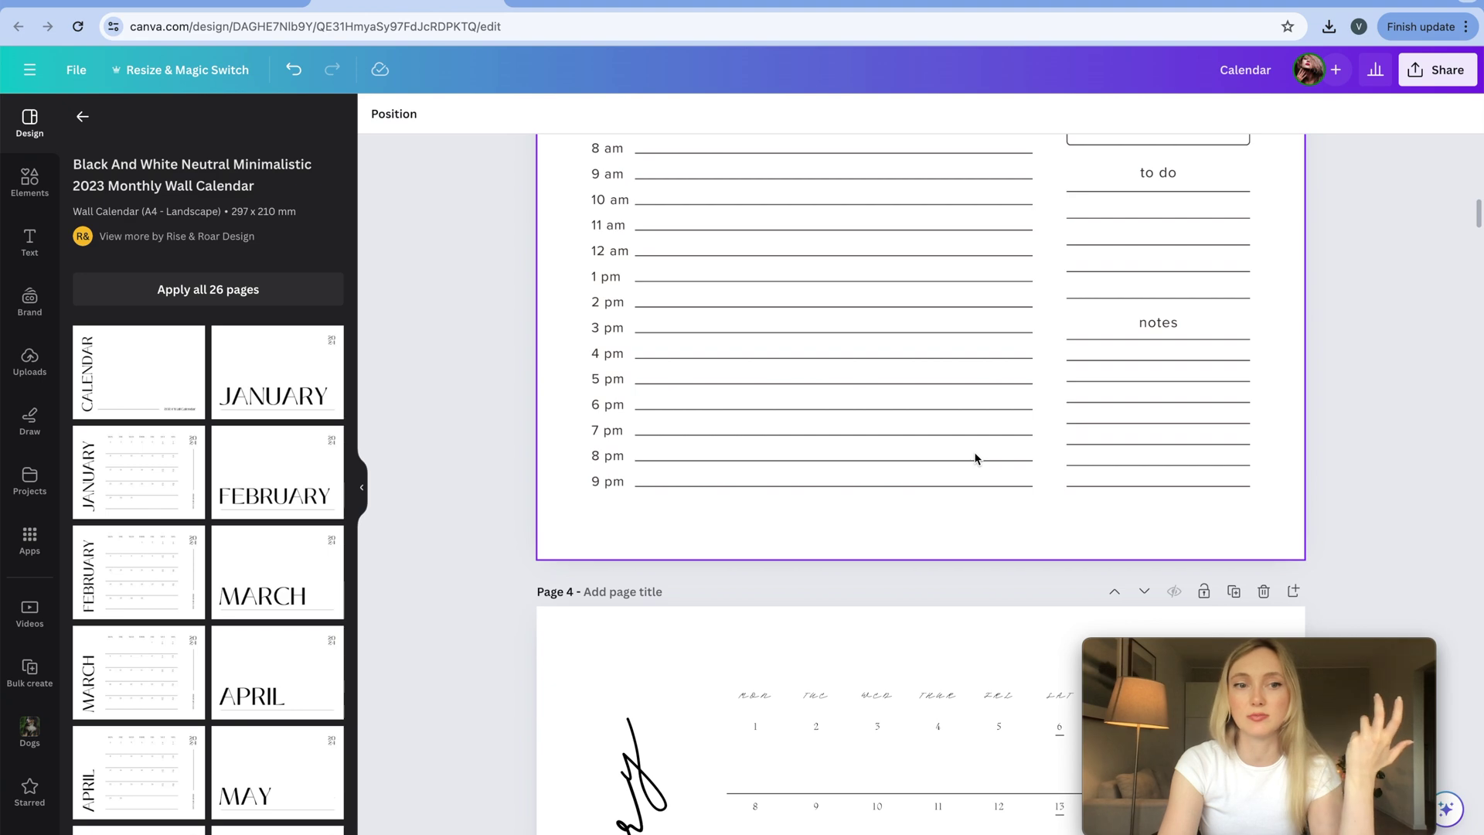
{"action": "scroll", "coordinate": [975, 459], "scroll_direction": "up", "scroll_amount": 7}
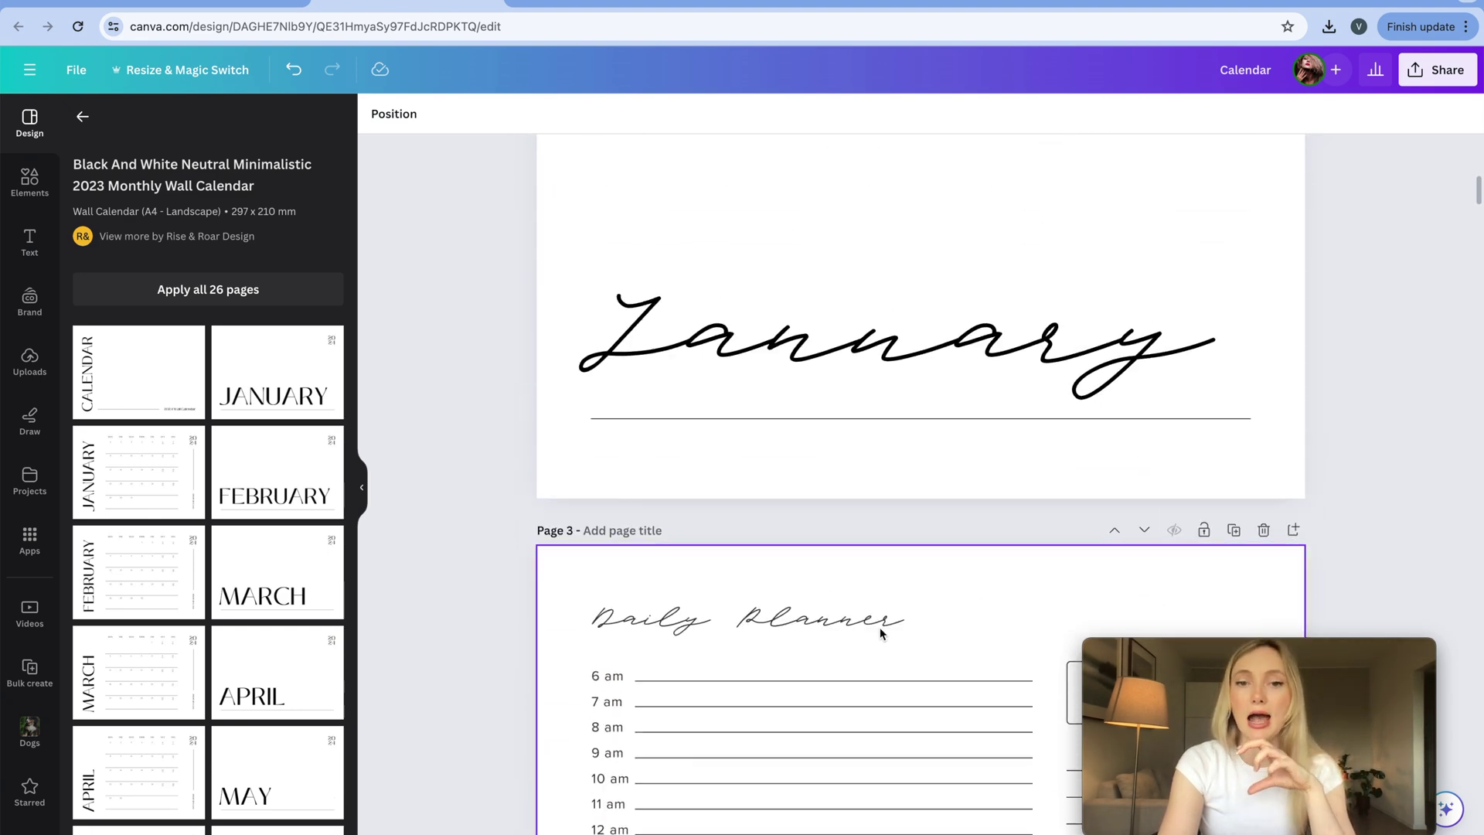
{"action": "scroll", "coordinate": [884, 585], "scroll_direction": "down", "scroll_amount": 4}
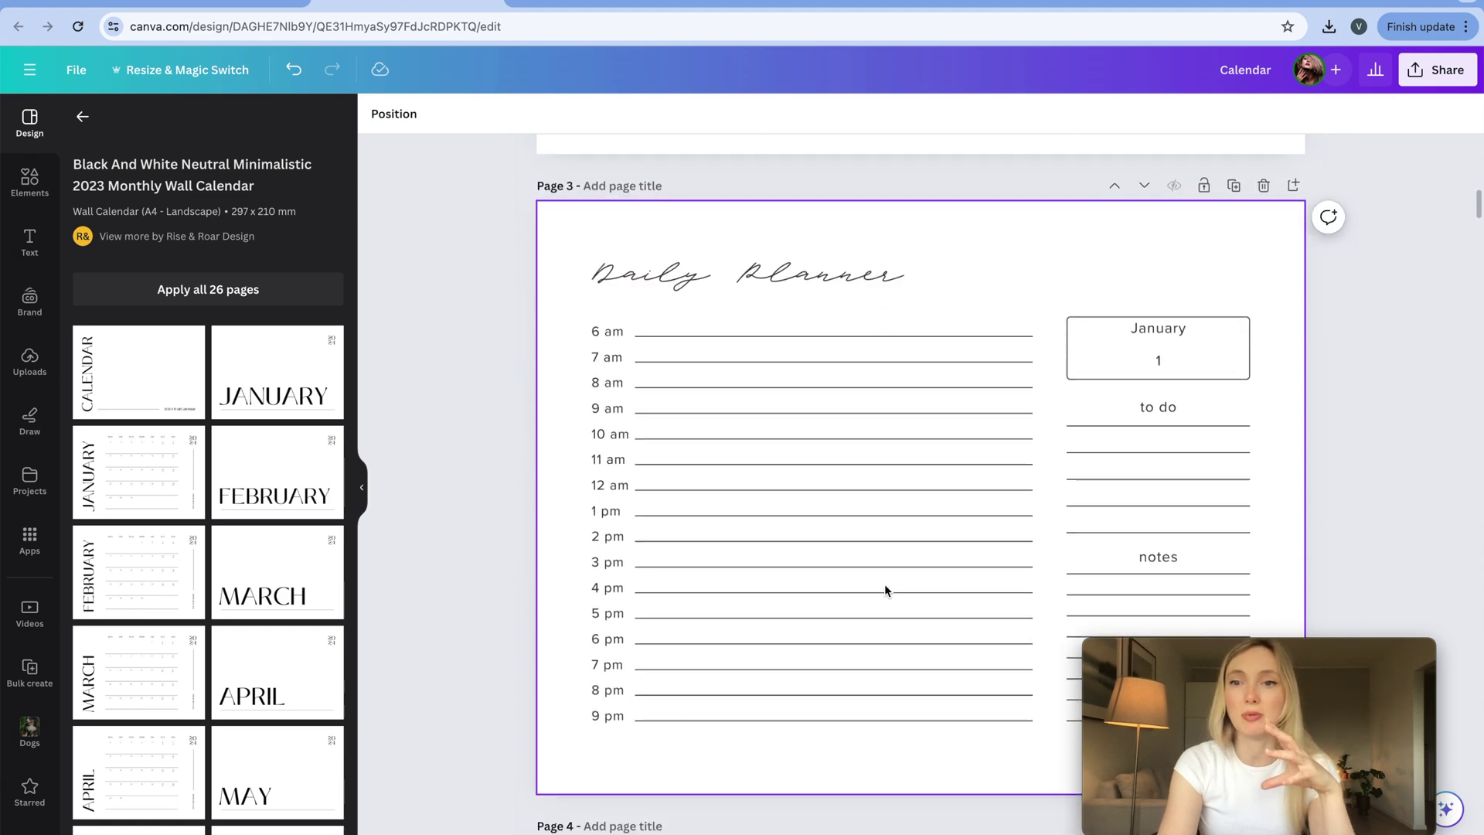
{"action": "scroll", "coordinate": [886, 589], "scroll_direction": "up", "scroll_amount": 6}
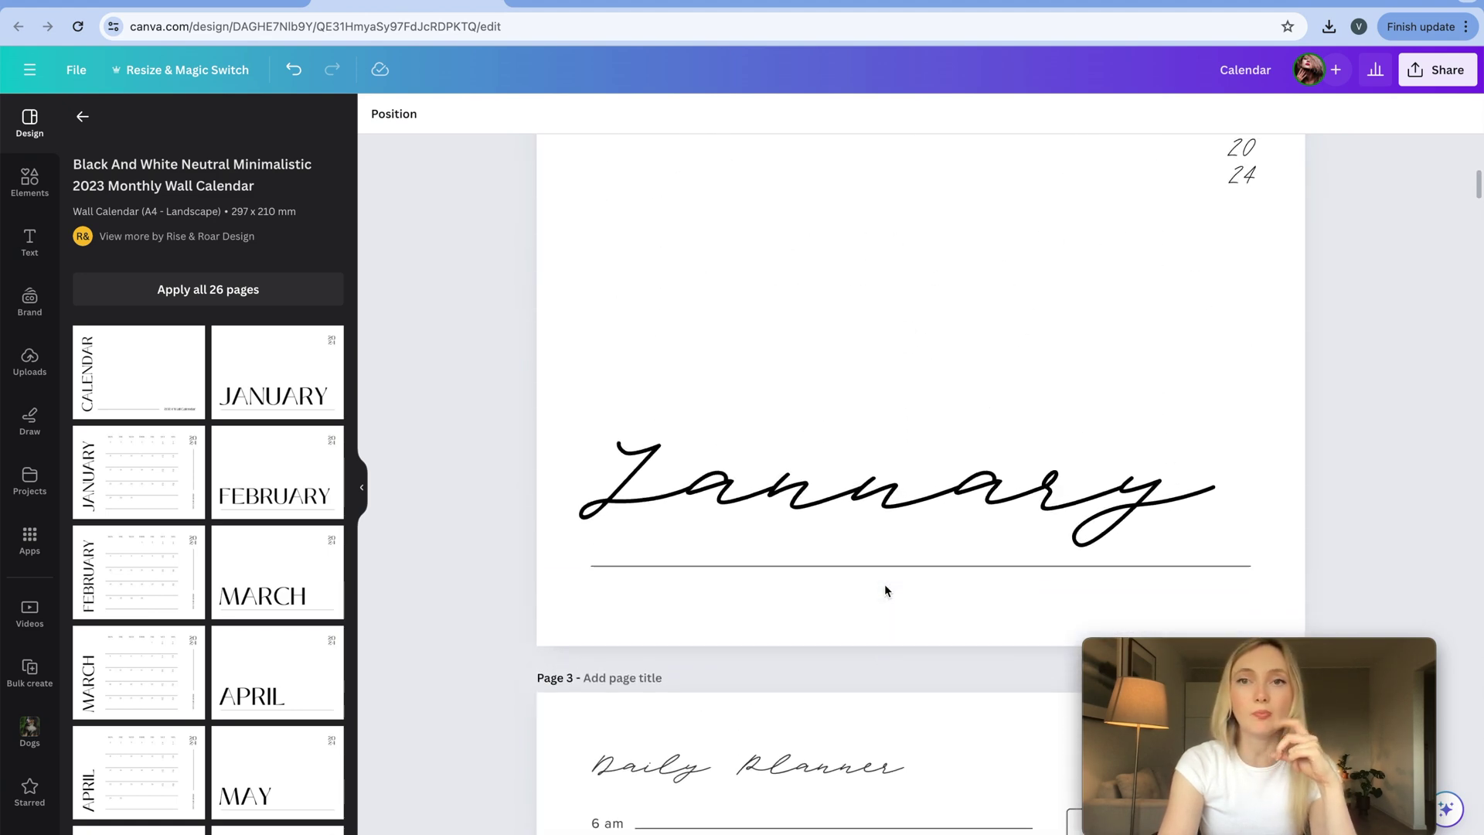
{"action": "scroll", "coordinate": [885, 590], "scroll_direction": "up", "scroll_amount": 8}
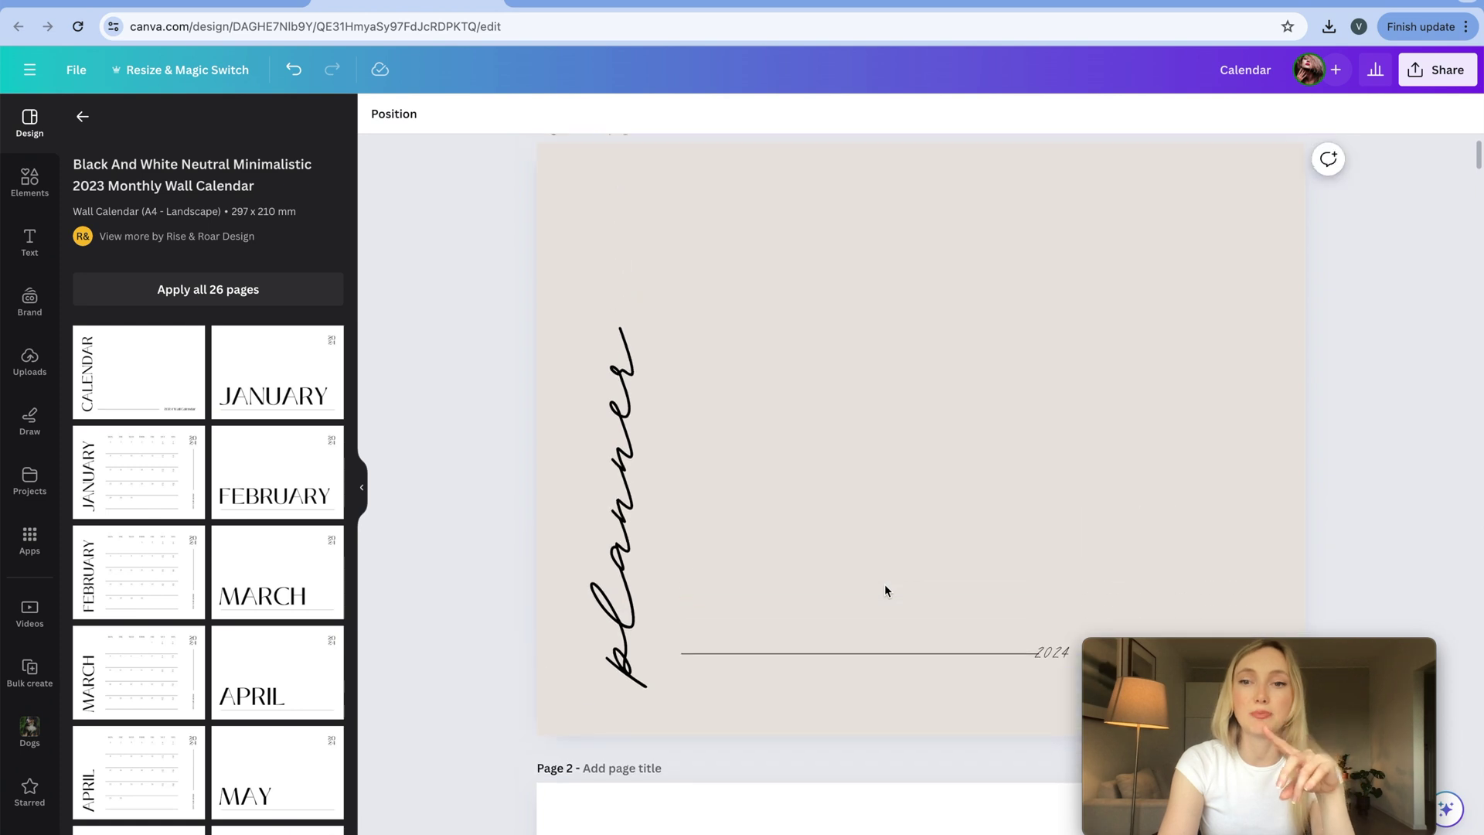
{"action": "scroll", "coordinate": [885, 583], "scroll_direction": "up", "scroll_amount": 1}
{"action": "scroll", "coordinate": [885, 583], "scroll_direction": "down", "scroll_amount": 8}
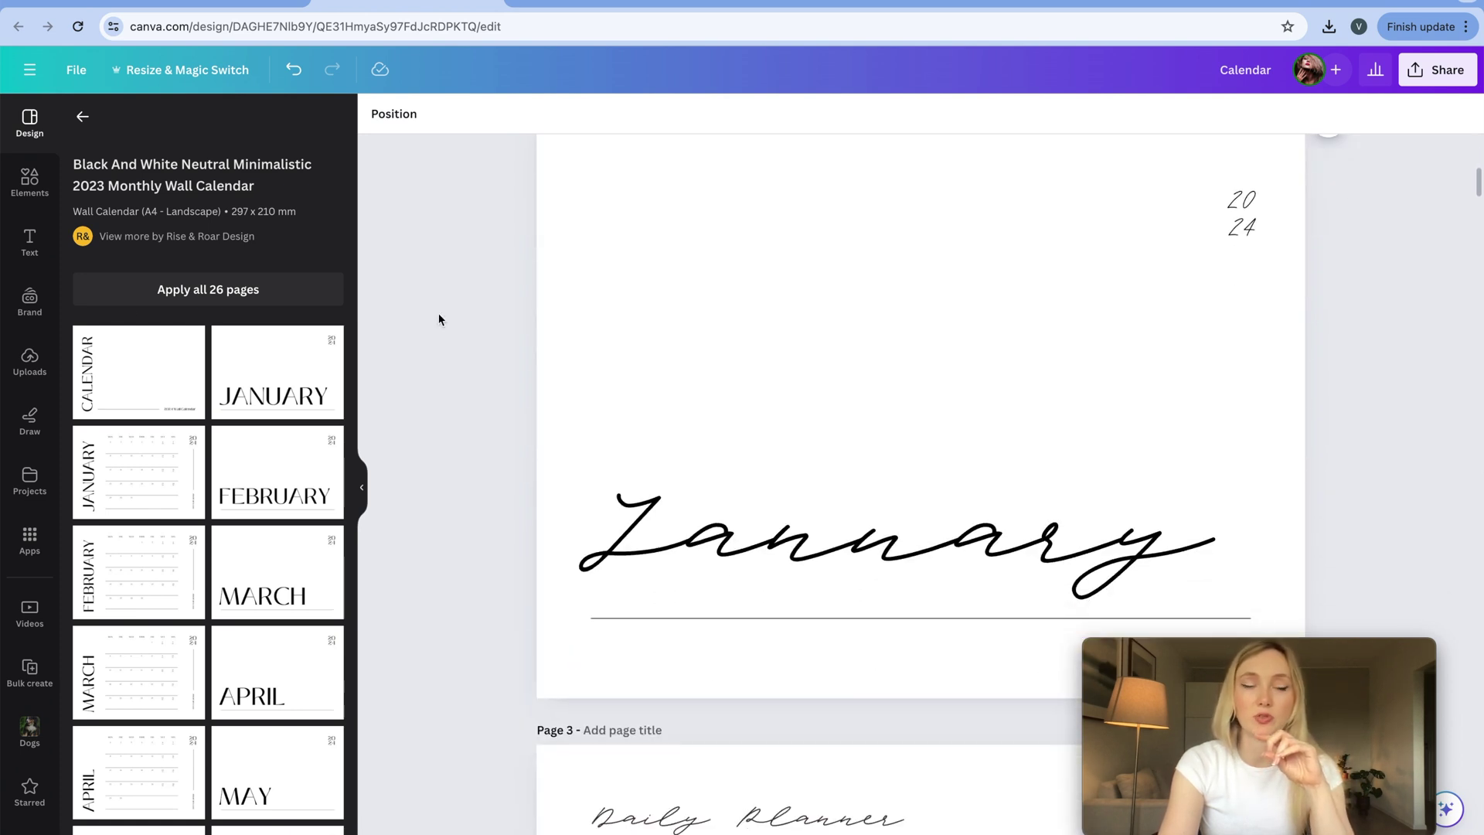
Search the Elements library for 'rectangle'
{"action": "left_click", "coordinate": [31, 190]}
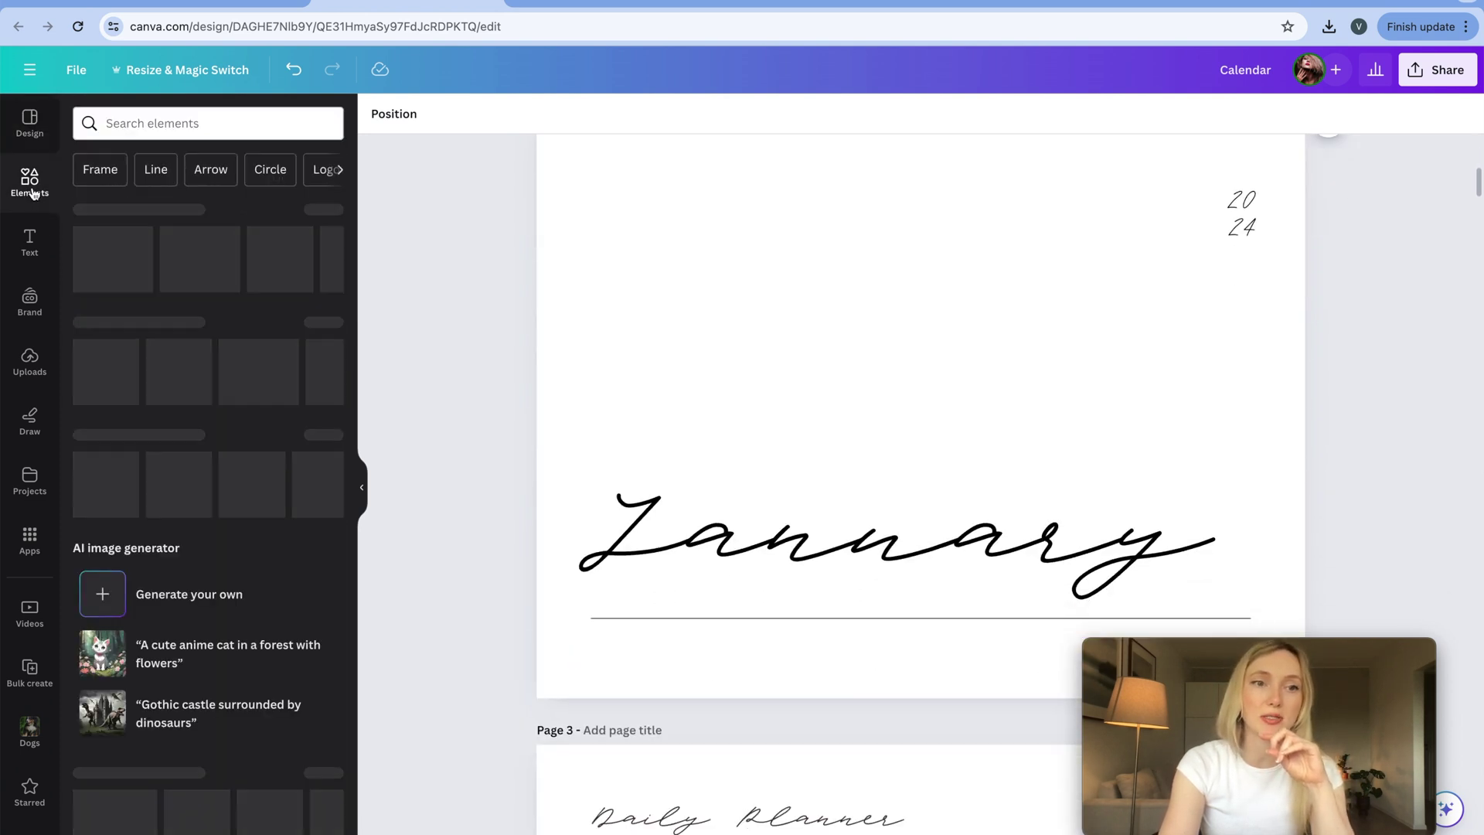
{"action": "left_click", "coordinate": [140, 129]}
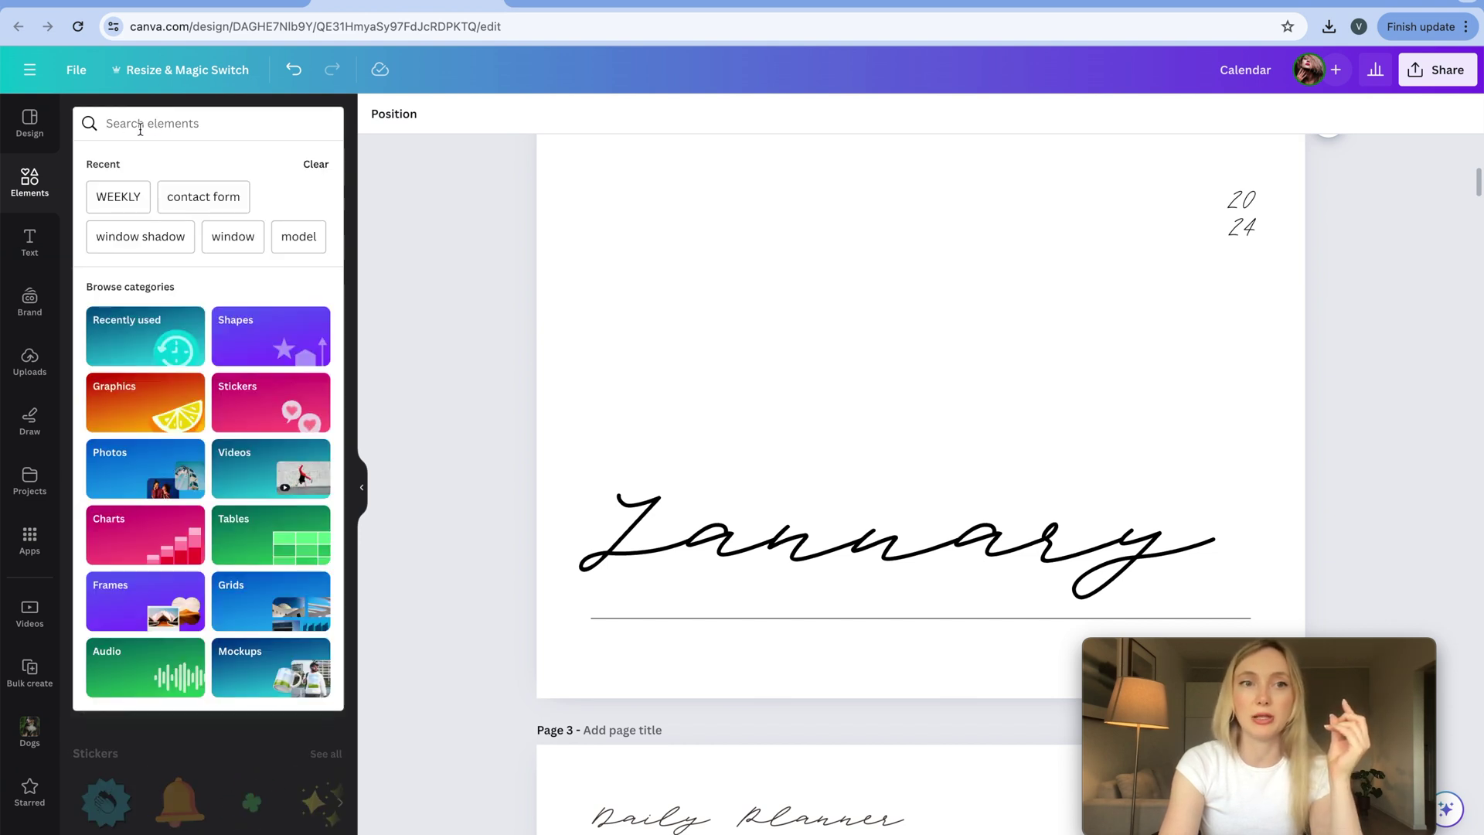
{"action": "type", "text": "t"}
{"action": "key", "text": "BackSpace"}
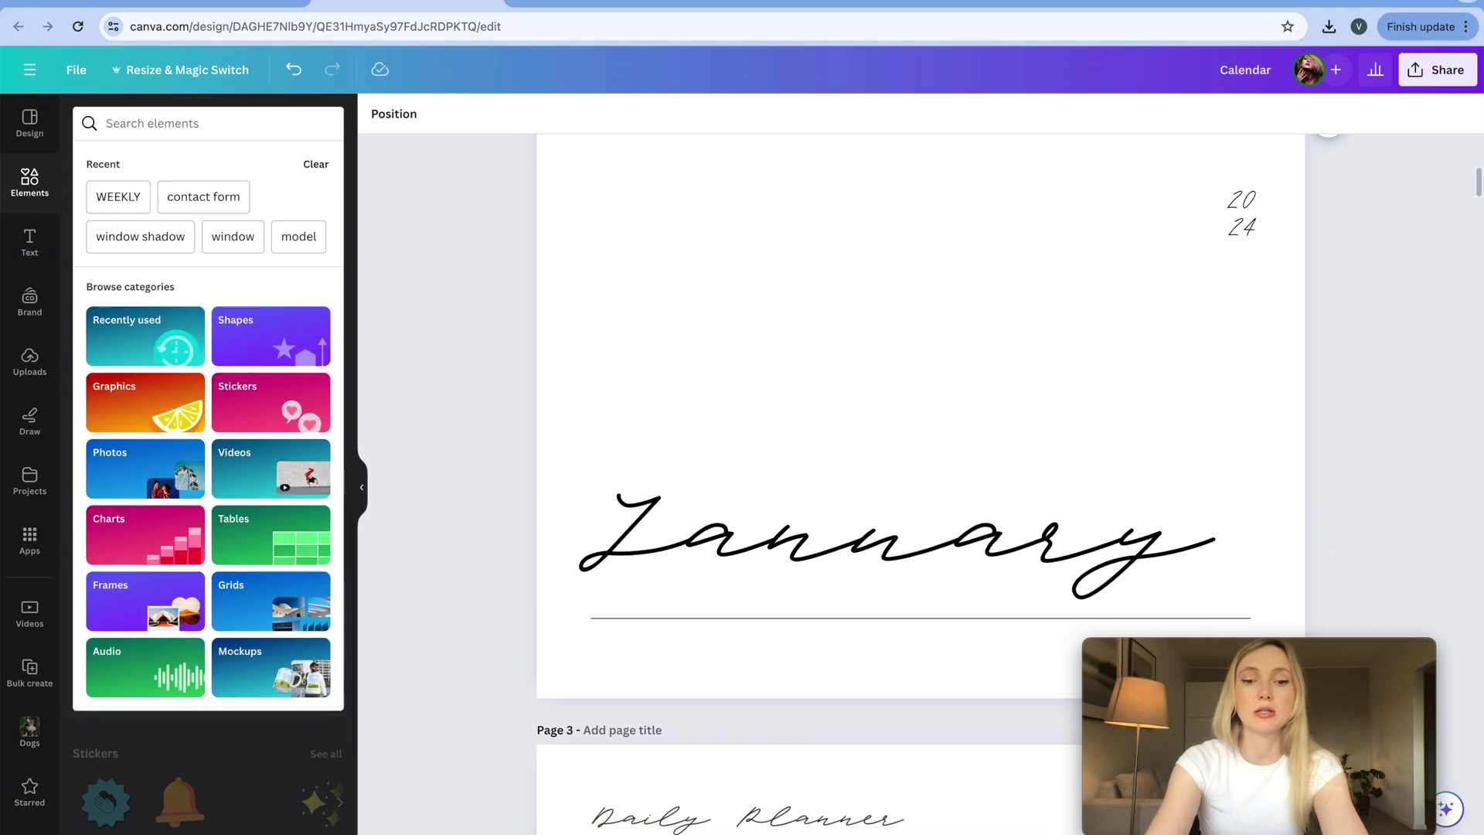
{"action": "type", "text": "s"}
{"action": "key", "text": "BackSpace"}
{"action": "type", "text": "rectangle"}
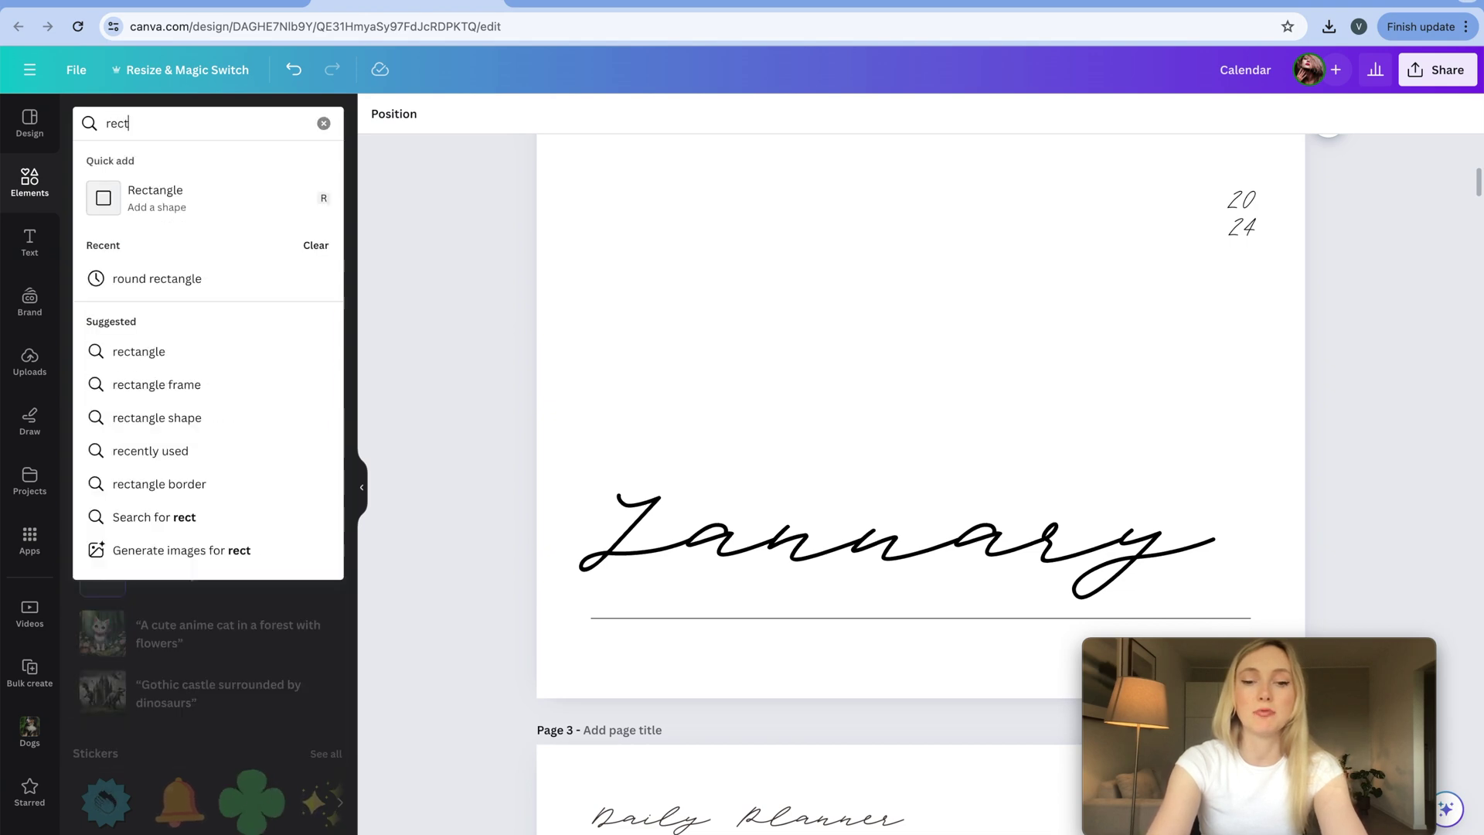
{"action": "key", "text": "Return"}
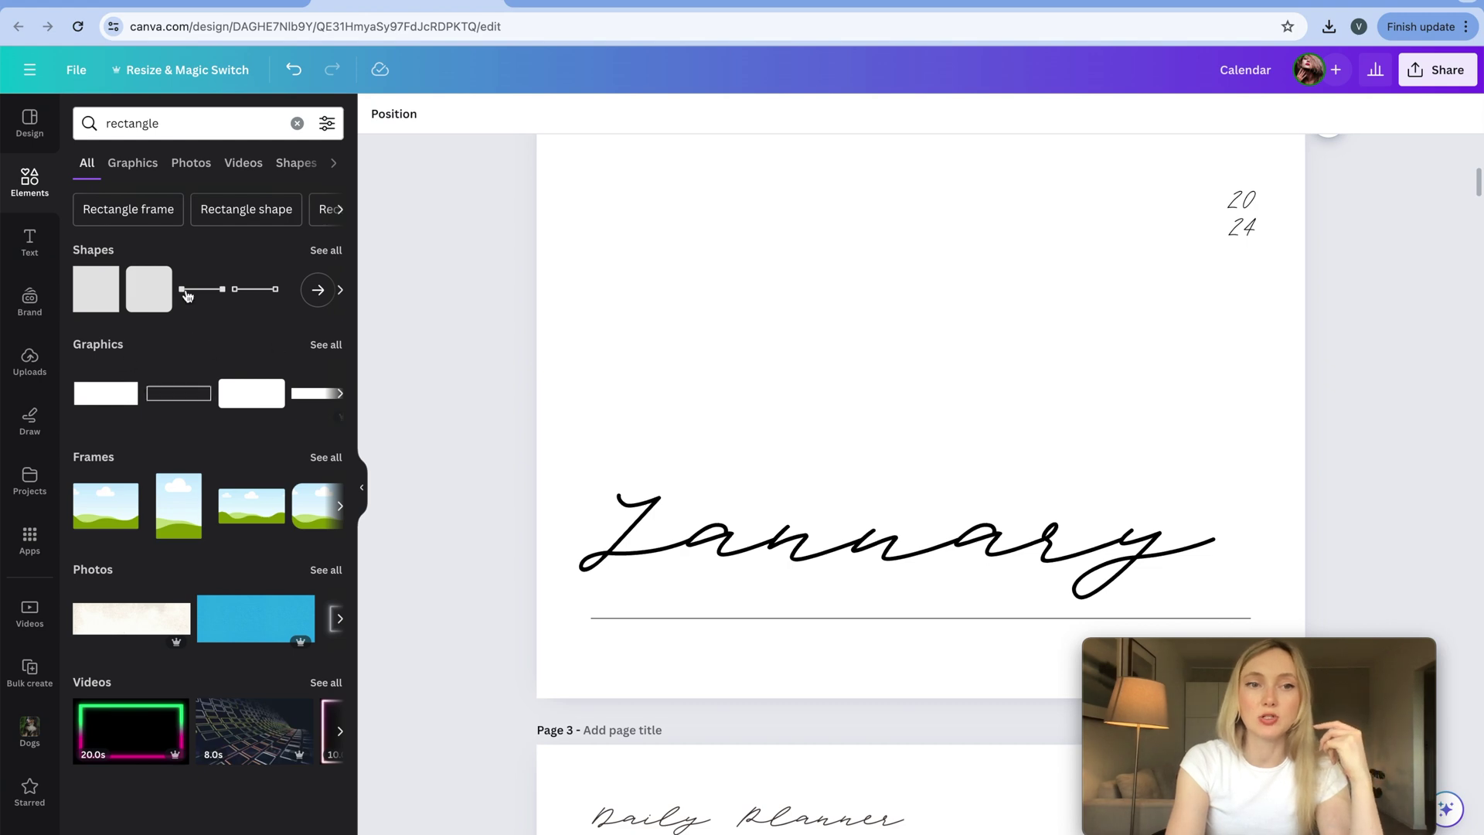
{"action": "scroll", "coordinate": [753, 438], "scroll_direction": "up", "scroll_amount": 3}
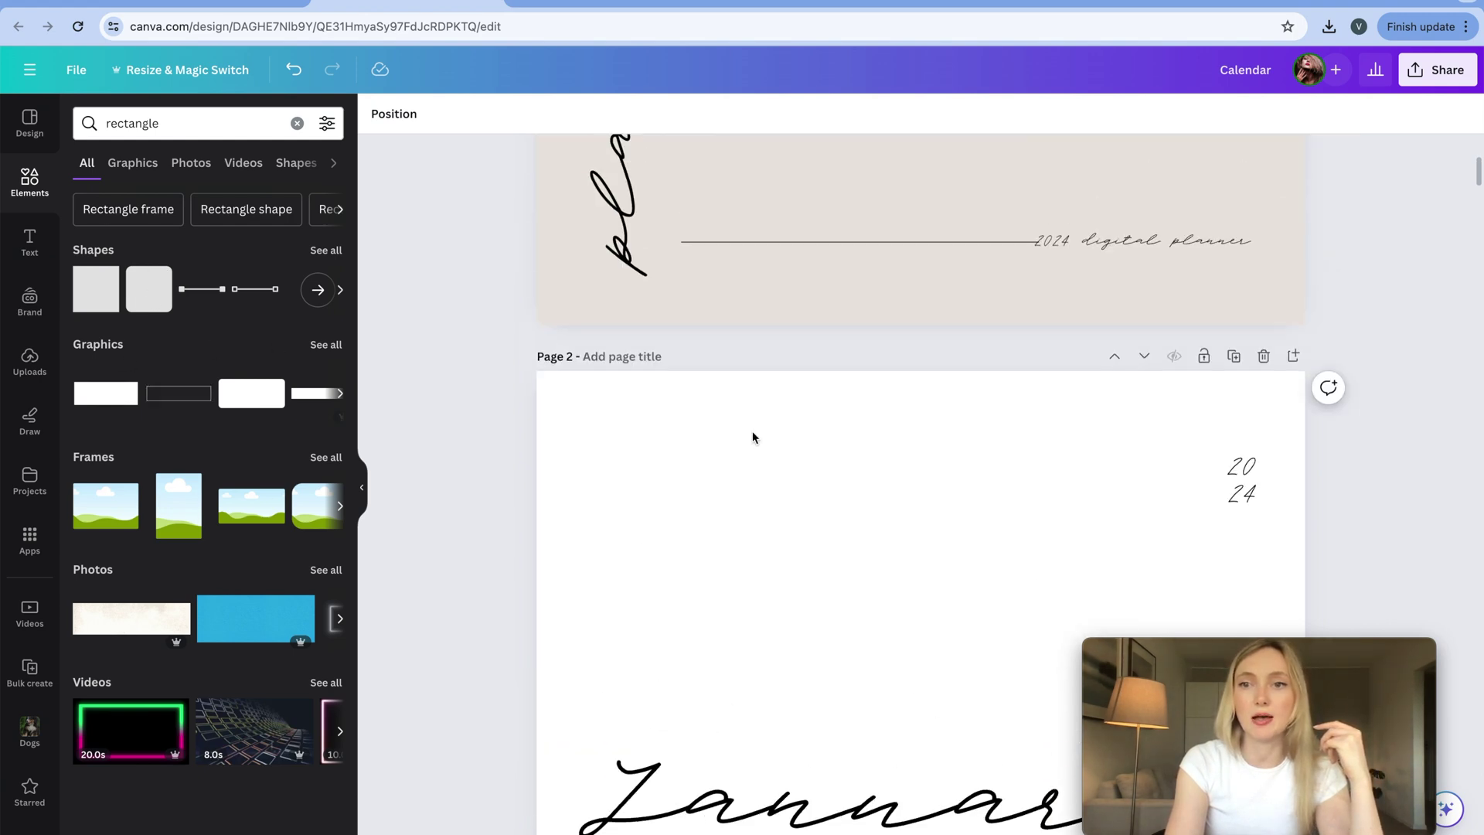
{"action": "scroll", "coordinate": [1093, 272], "scroll_direction": "down", "scroll_amount": 3}
{"action": "scroll", "coordinate": [1093, 272], "scroll_direction": "up", "scroll_amount": 2}
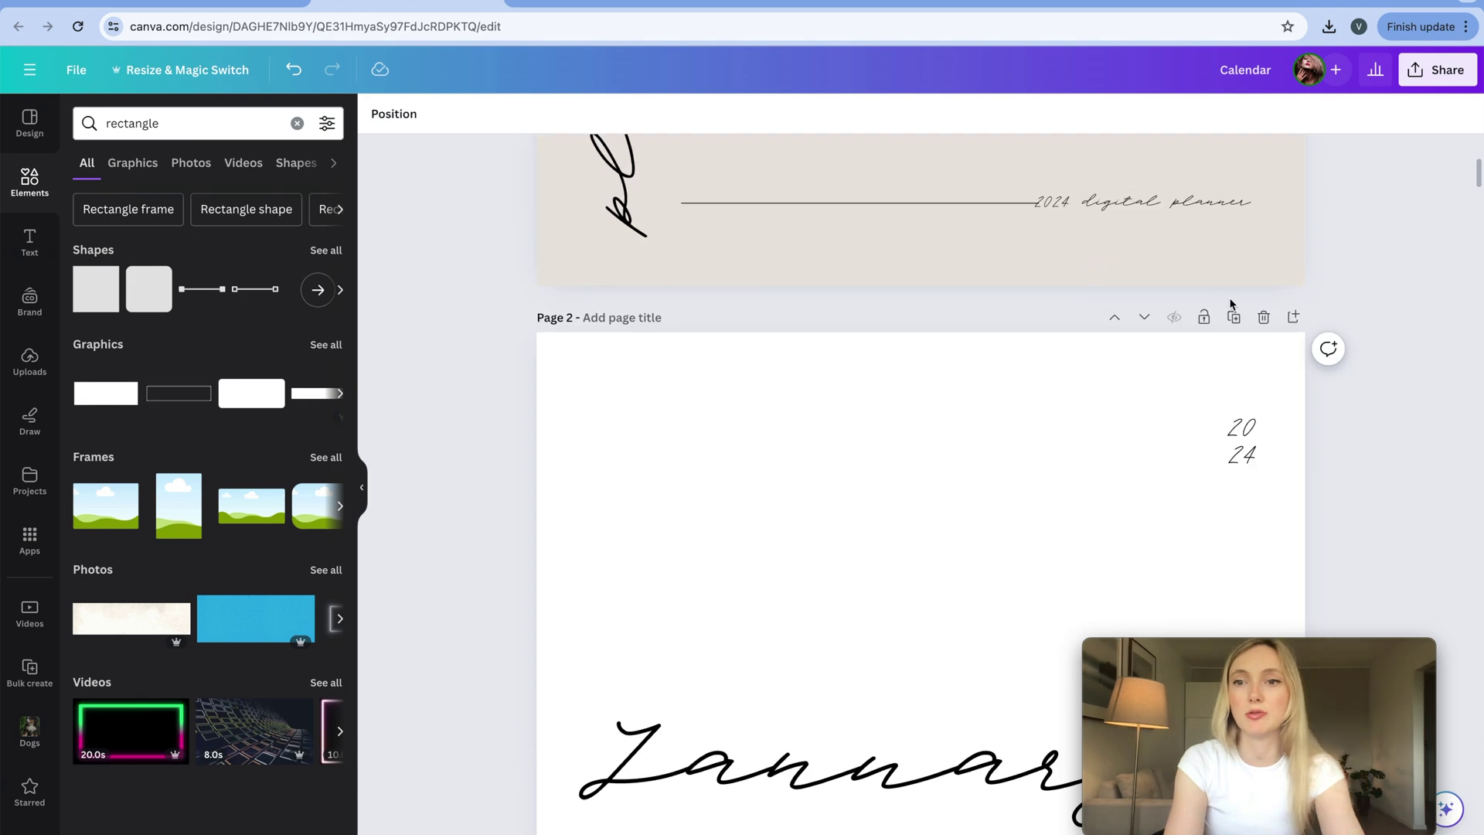
Duplicate the January page, retitle it a small top-left 'index', and add a rounded square
{"action": "left_click", "coordinate": [1235, 322]}
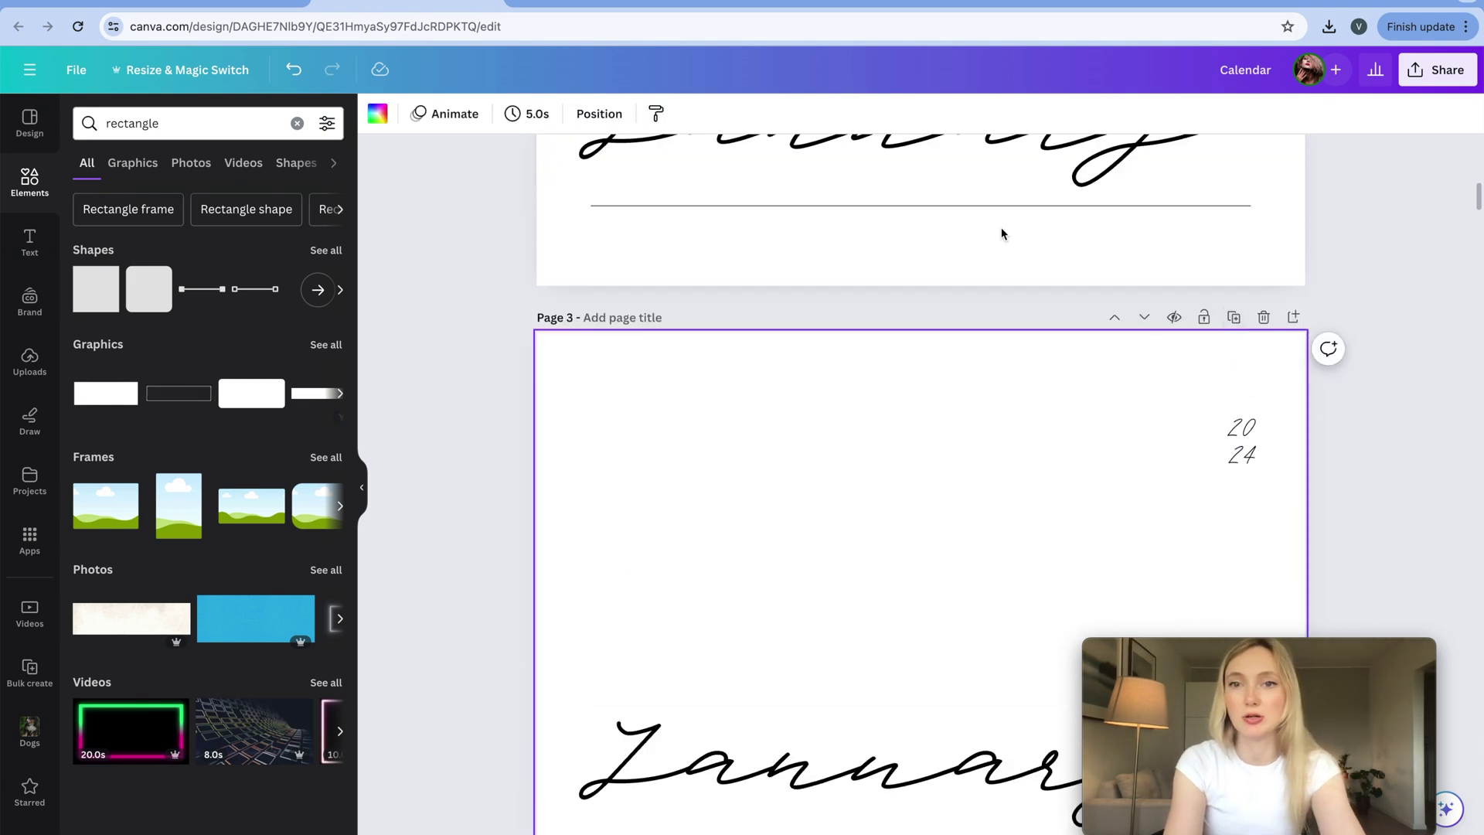
{"action": "scroll", "coordinate": [1001, 234], "scroll_direction": "up", "scroll_amount": 2}
{"action": "left_click", "coordinate": [906, 290]}
{"action": "double_click", "coordinate": [907, 290]}
{"action": "type", "text": "inde"}
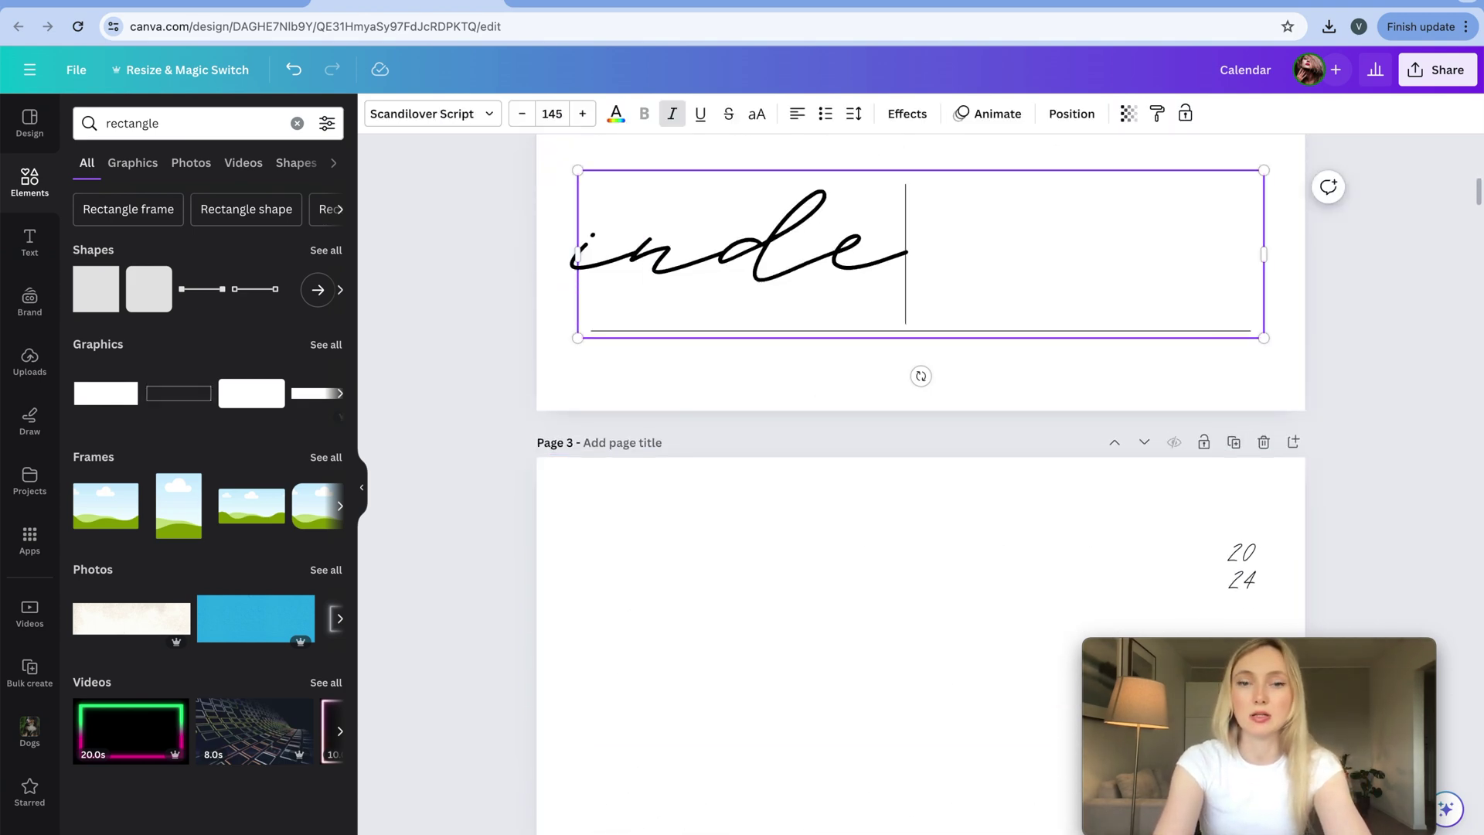
{"action": "type", "text": "x"}
{"action": "scroll", "coordinate": [1129, 327], "scroll_direction": "up", "scroll_amount": 5}
{"action": "left_click", "coordinate": [1158, 330]}
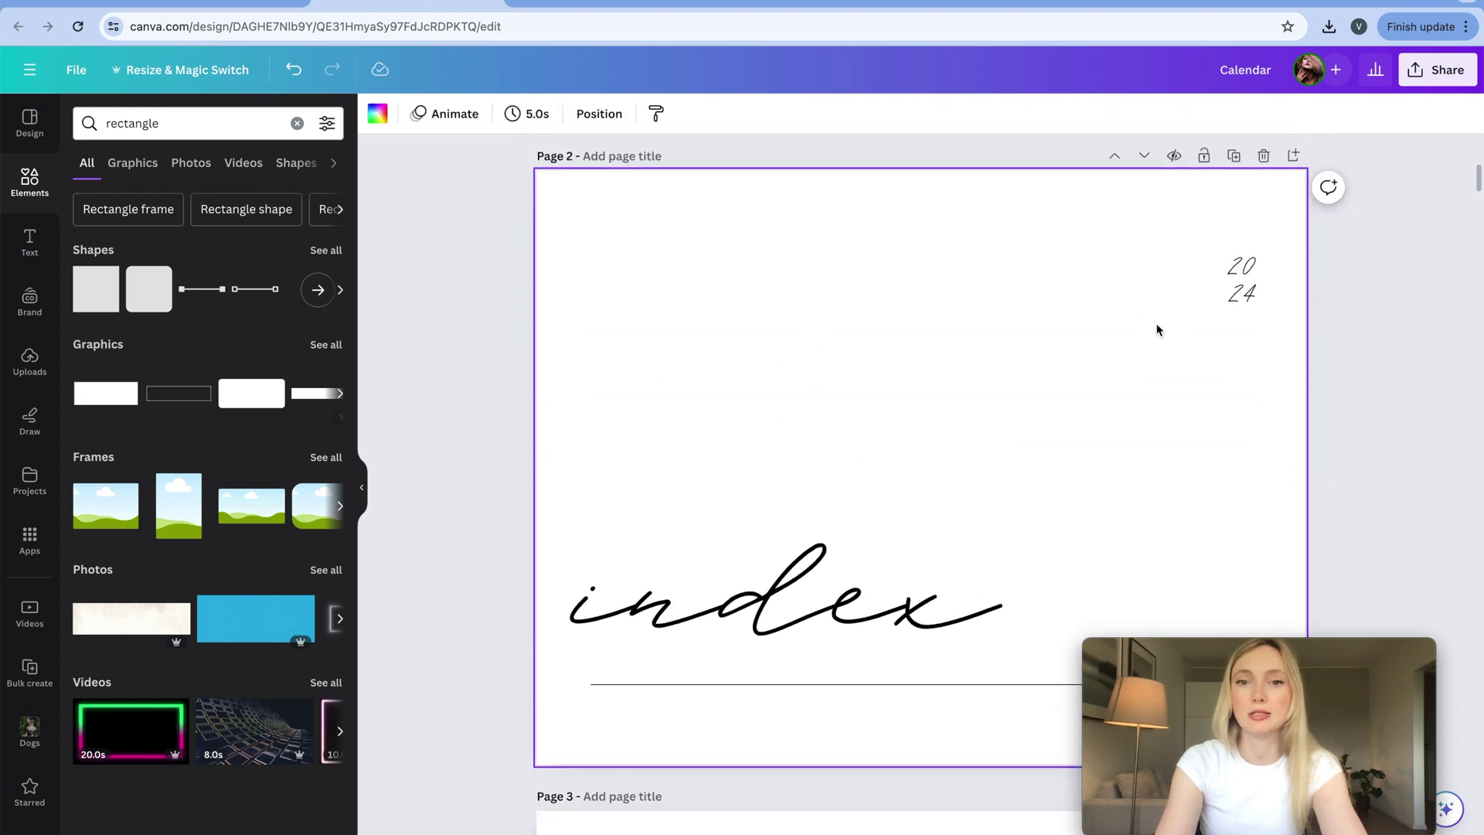
{"action": "left_click_drag", "start_coordinate": [795, 582], "coordinate": [800, 248]}
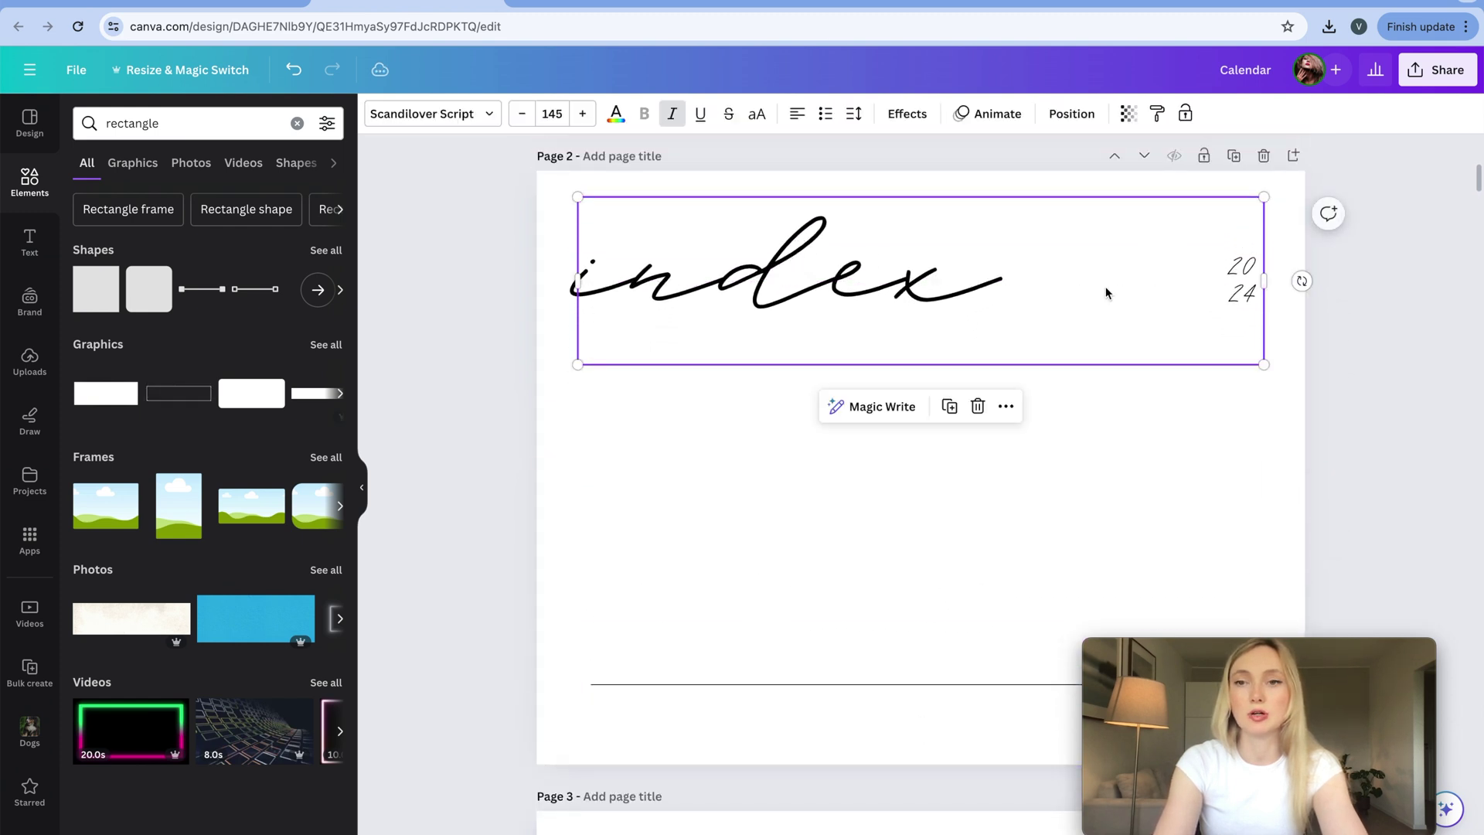
{"action": "left_click_drag", "start_coordinate": [1265, 364], "coordinate": [902, 272]}
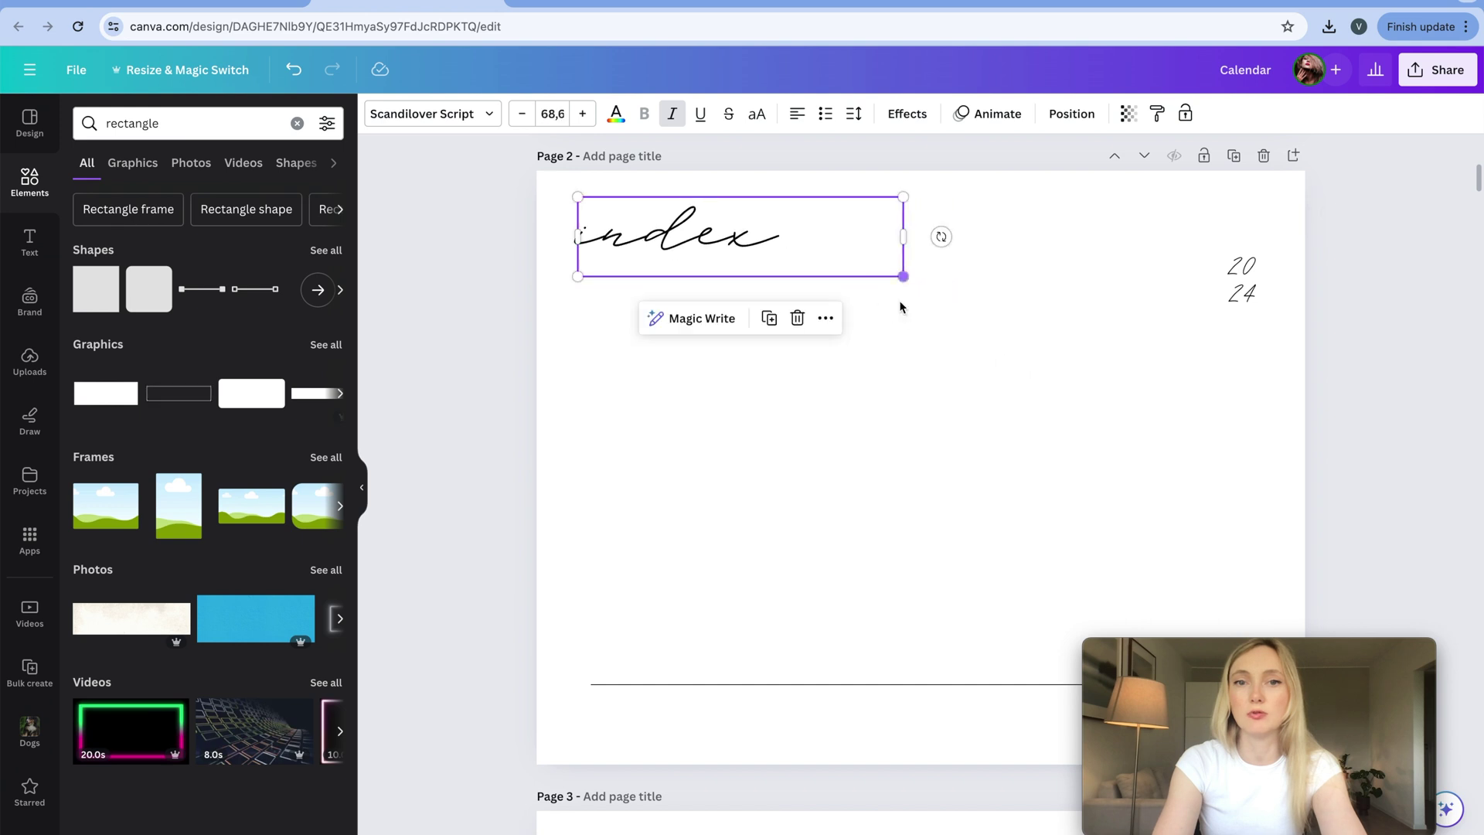
{"action": "left_click", "coordinate": [953, 528]}
{"action": "mouse_move", "coordinate": [656, 238]}
{"action": "left_mouse_down"}
{"action": "mouse_move", "coordinate": [695, 239]}
{"action": "mouse_move", "coordinate": [670, 235]}
{"action": "left_mouse_up"}
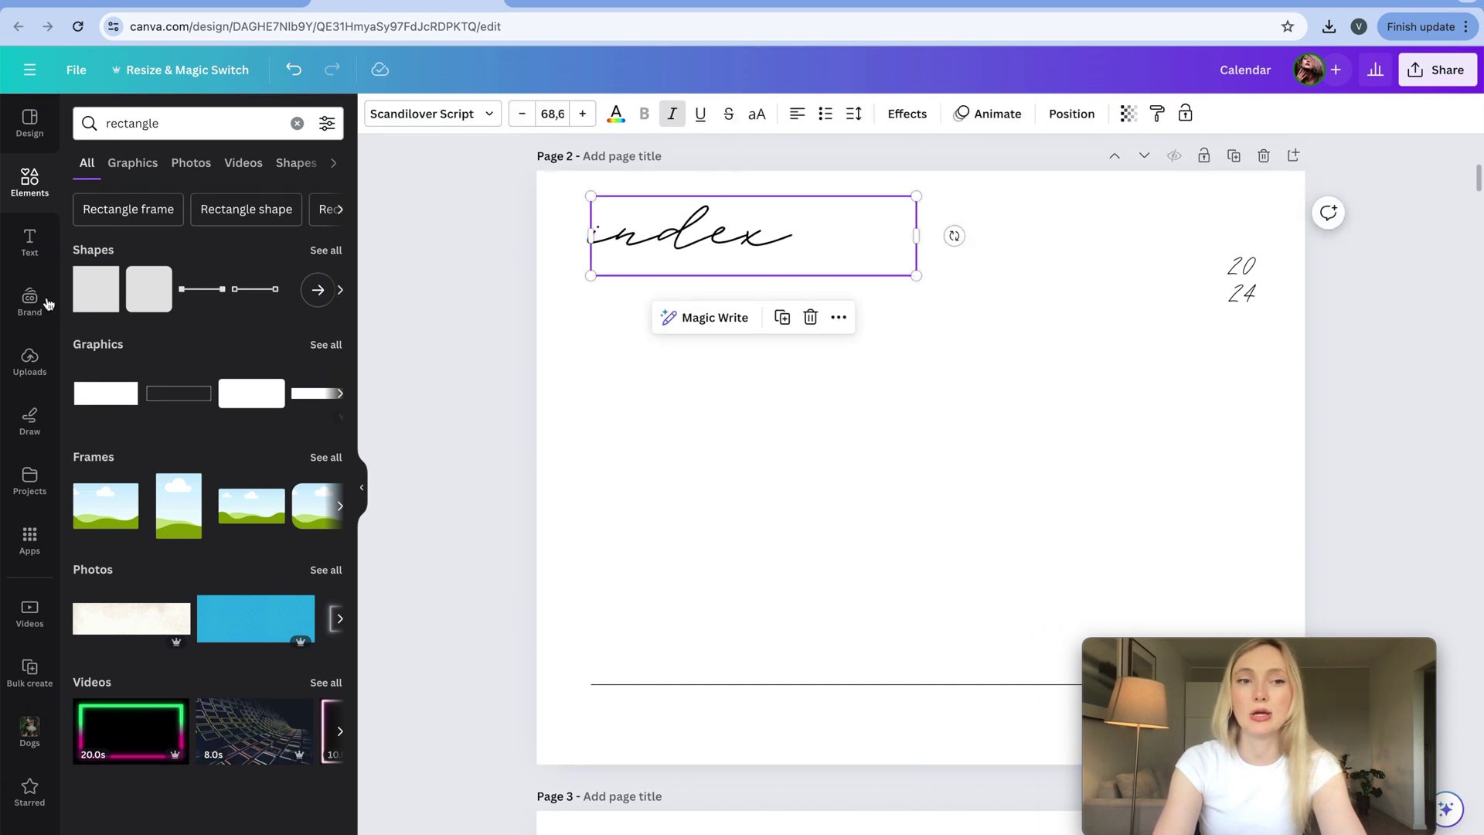
{"action": "left_click", "coordinate": [147, 307]}
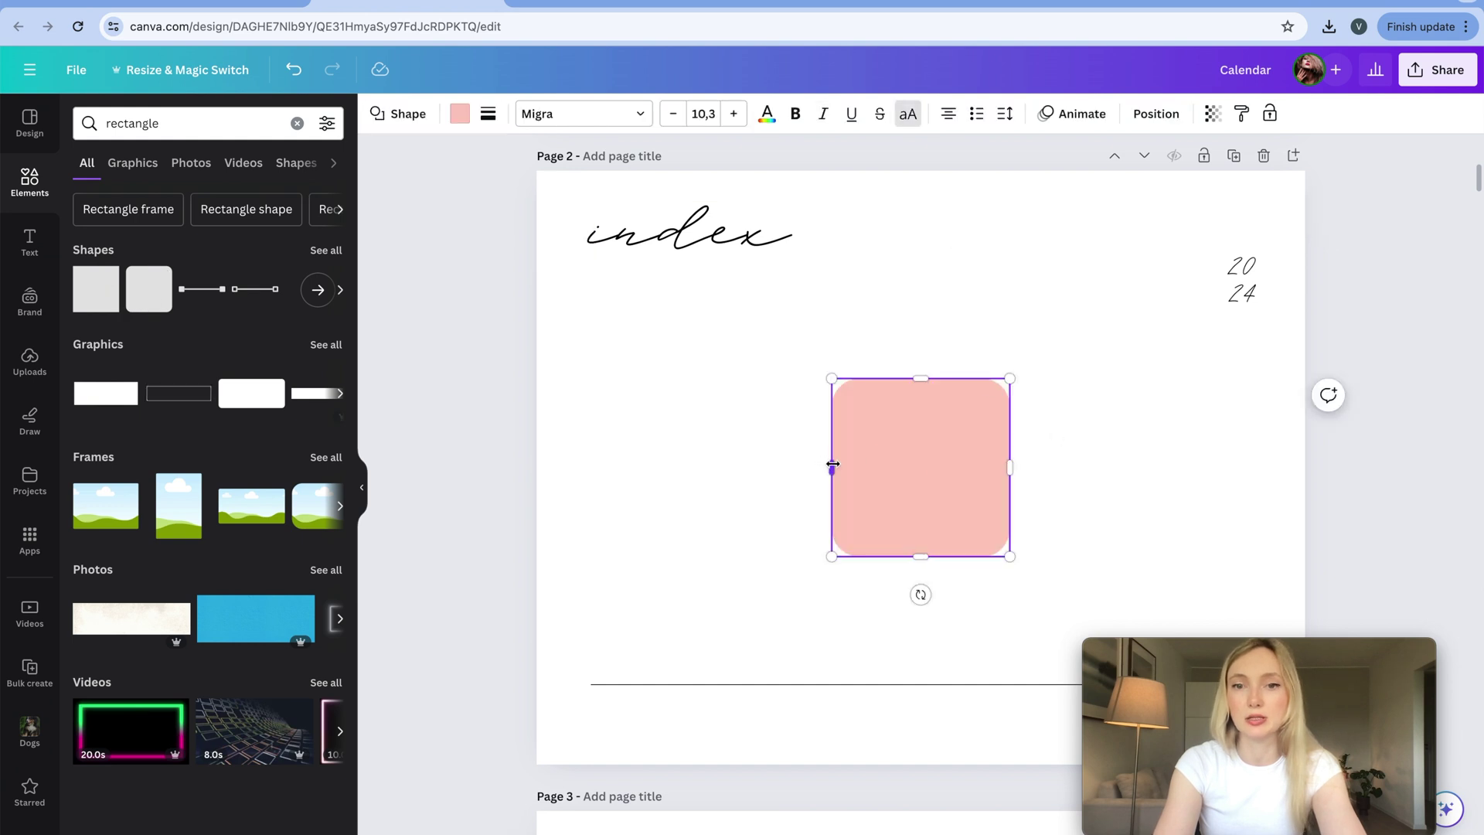
Reshape the pink square into a short, thin rounded pill at the top-right edge
{"action": "left_click_drag", "start_coordinate": [829, 467], "coordinate": [962, 468]}
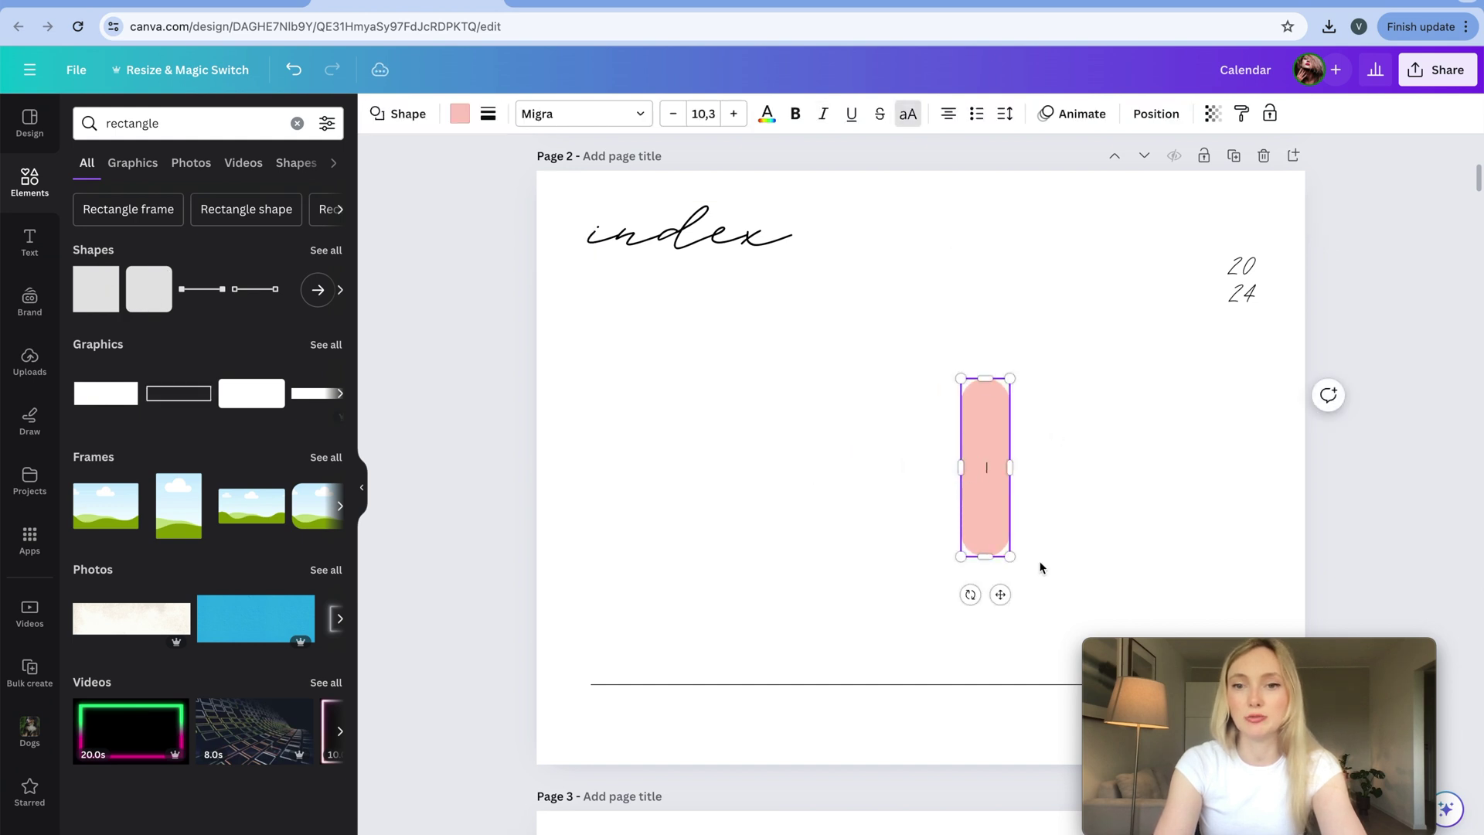
{"action": "left_click_drag", "start_coordinate": [986, 555], "coordinate": [1287, 227]}
{"action": "left_click", "coordinate": [1050, 420]}
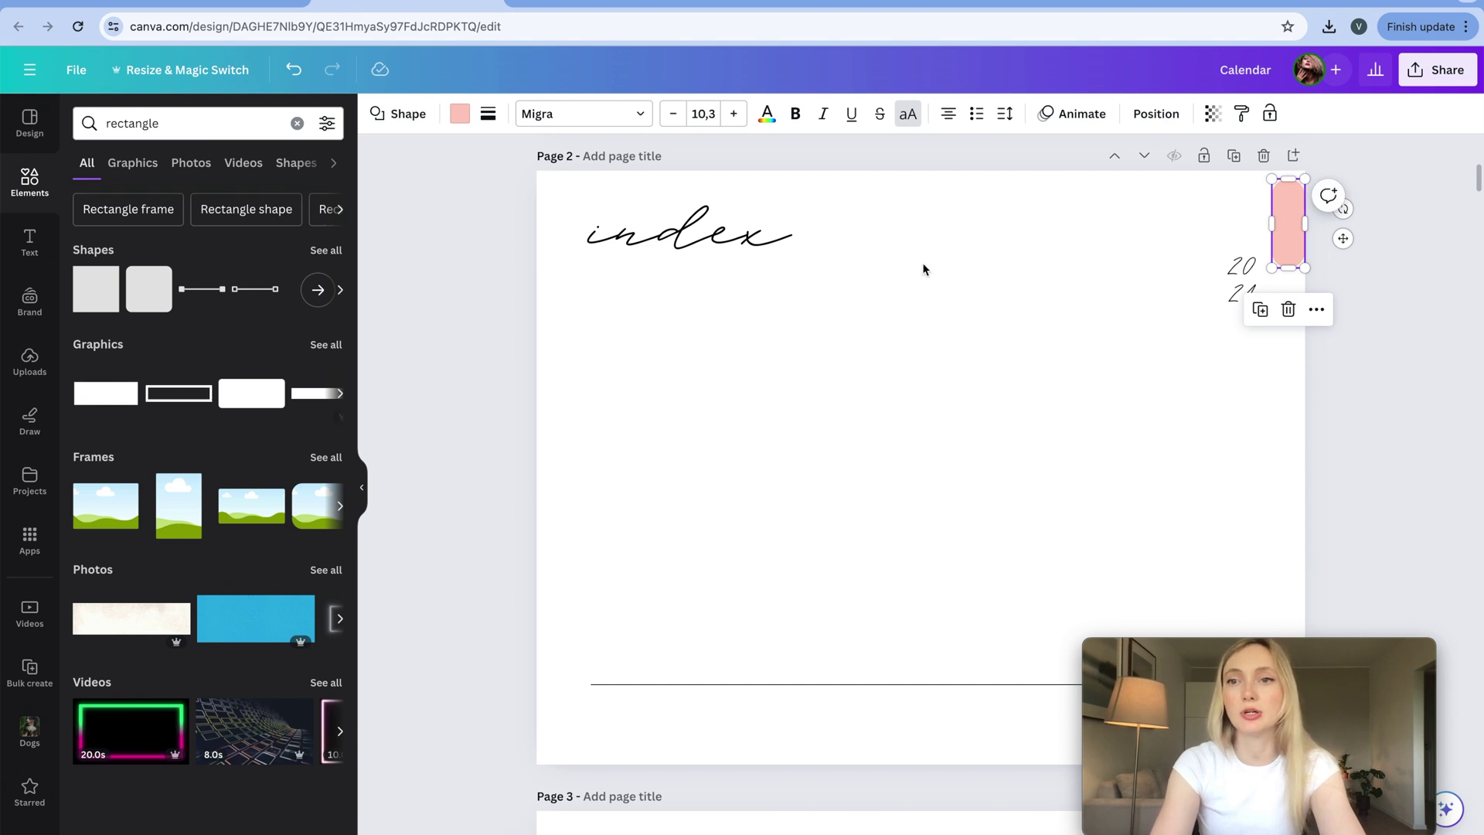
{"action": "left_click_drag", "start_coordinate": [1271, 268], "coordinate": [1284, 150]}
{"action": "left_click", "coordinate": [1170, 231]}
{"action": "key", "text": "ctrl+z"}
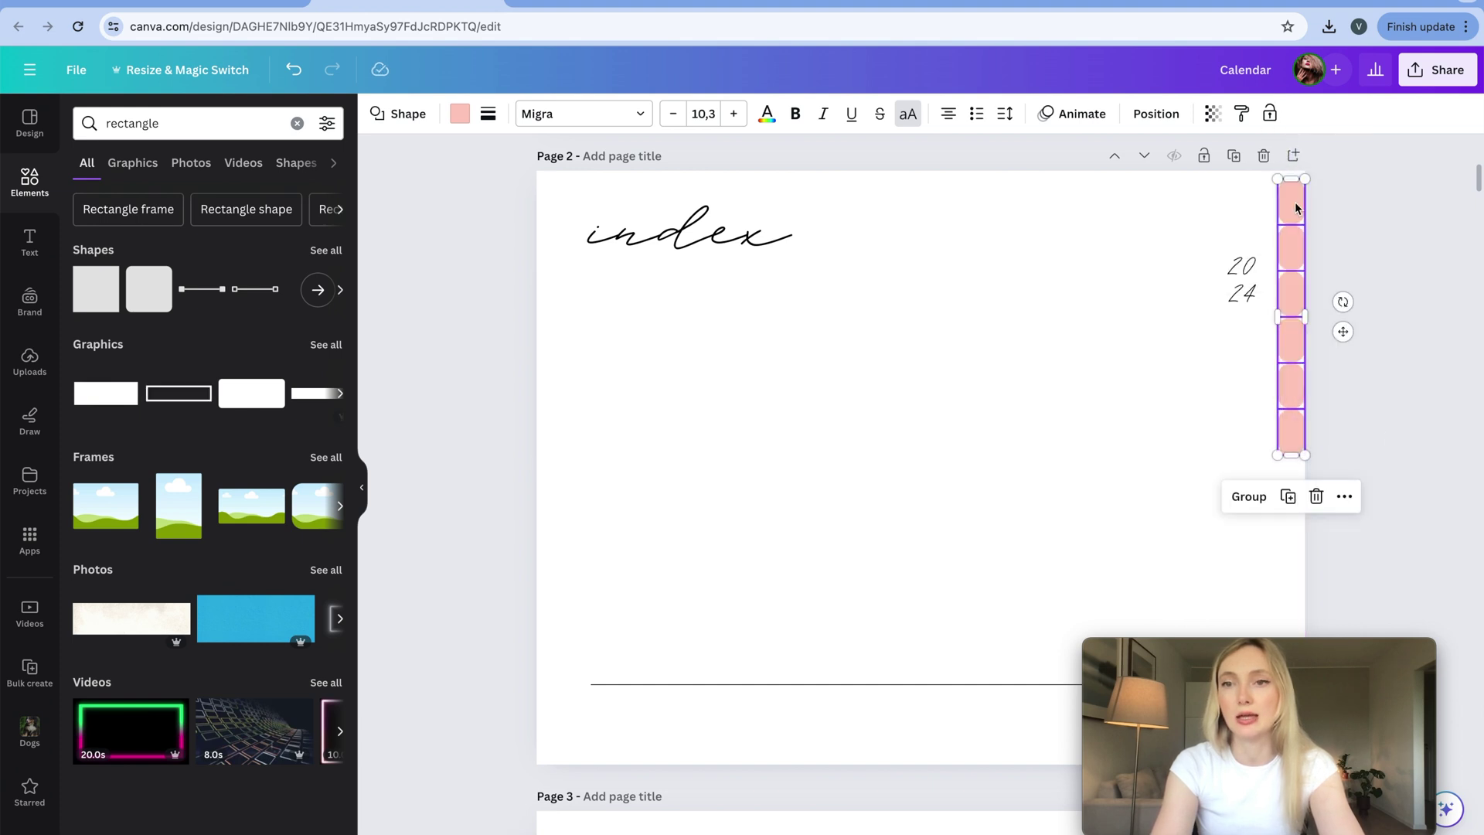
{"action": "right_click", "coordinate": [1296, 205]}
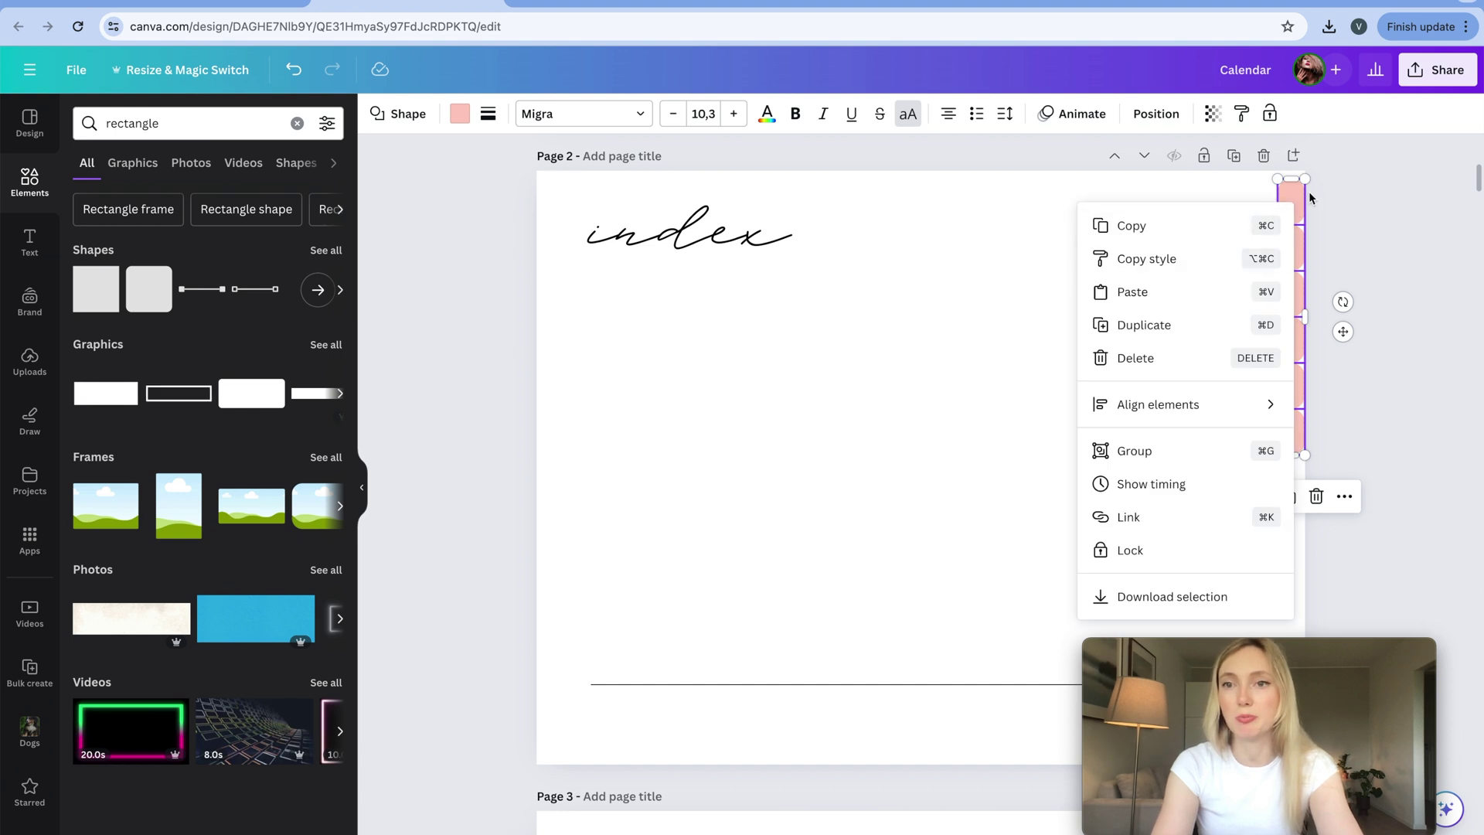
{"action": "left_click", "coordinate": [1117, 220]}
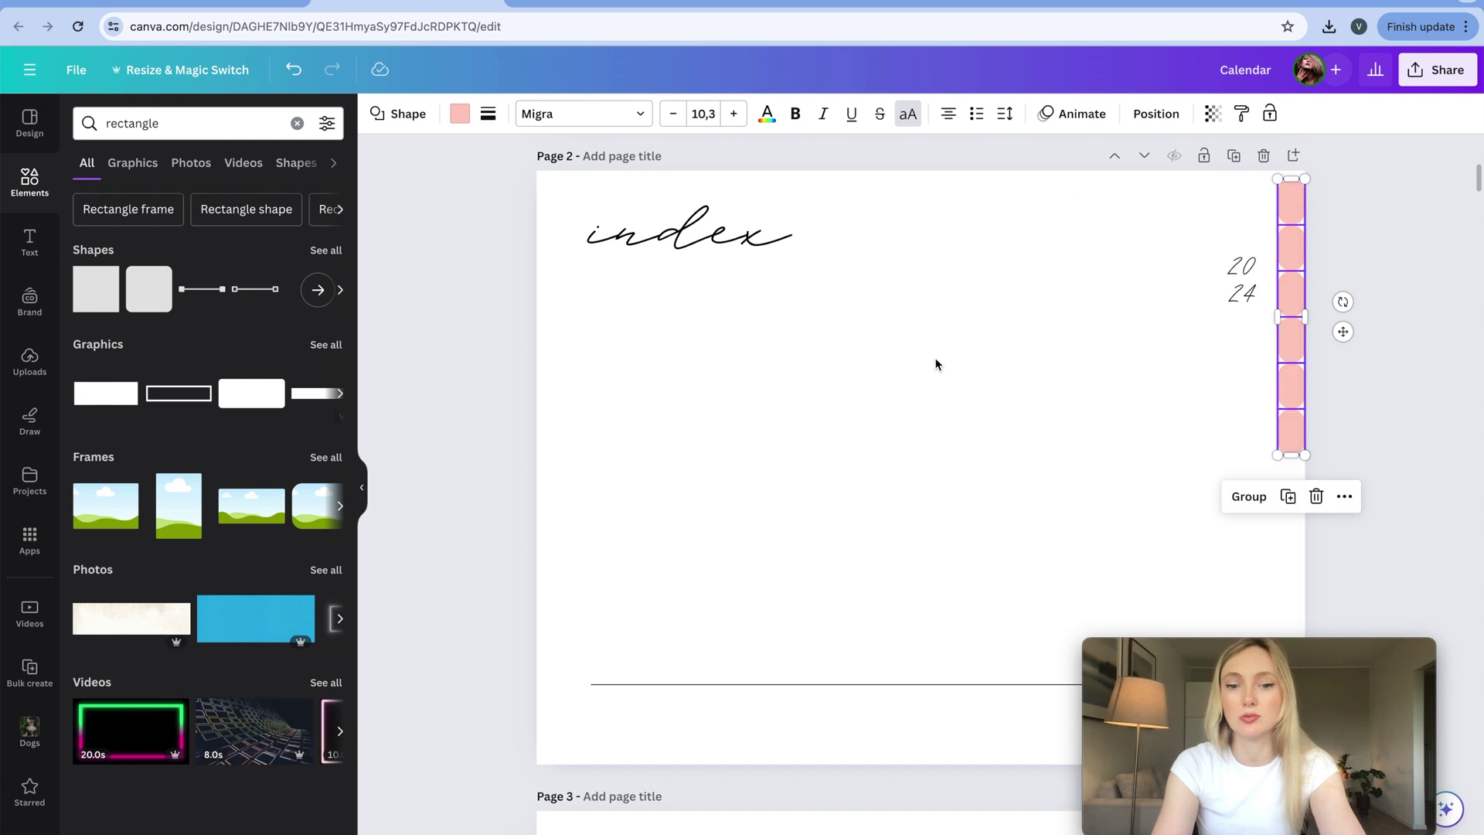
Add a temporary 'OPTION' text box, enlarge it, then delete it
{"action": "left_click", "coordinate": [946, 378]}
{"action": "type", "text": "t"}
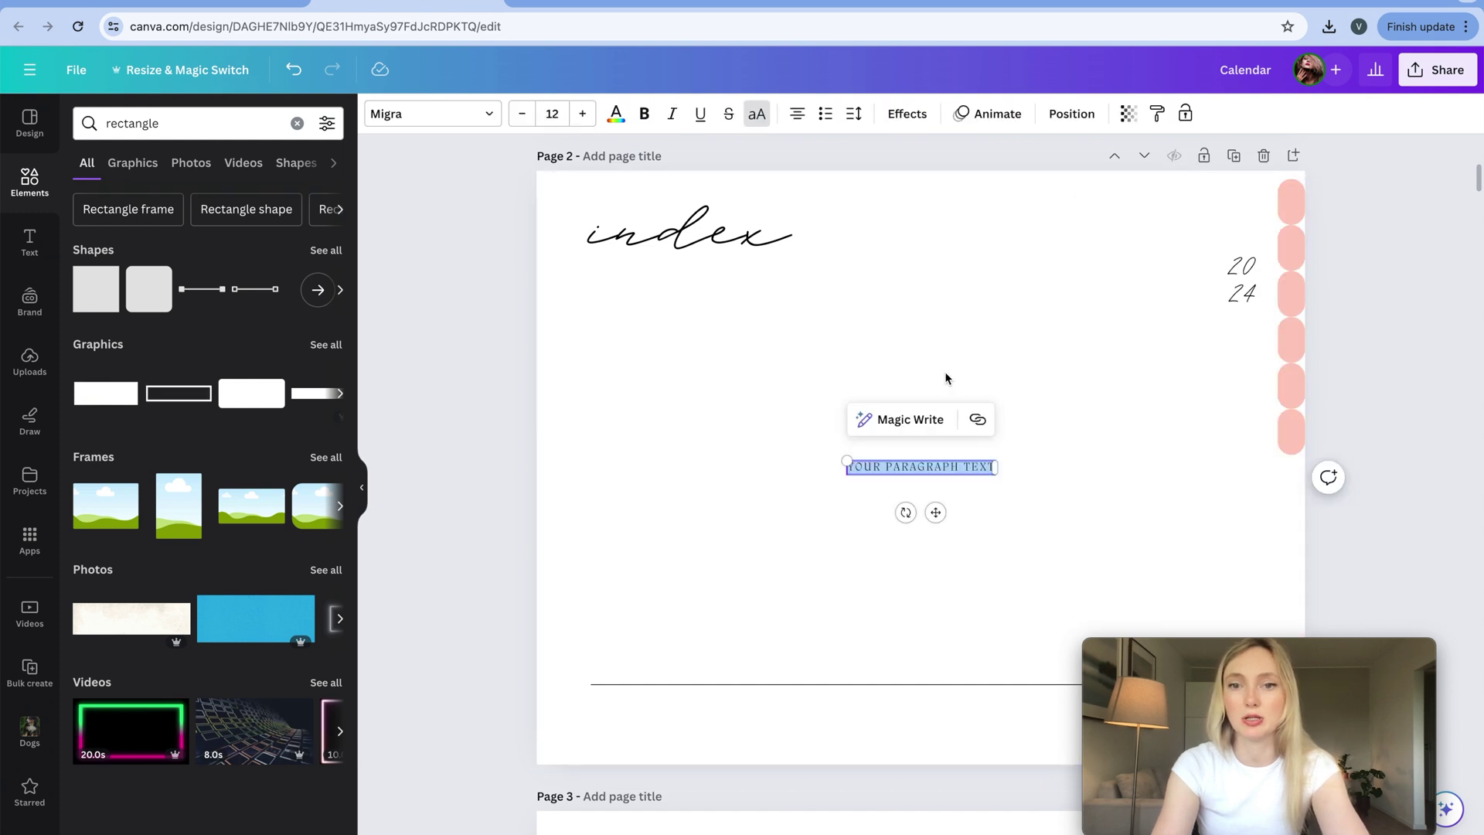
{"action": "type", "text": "option"}
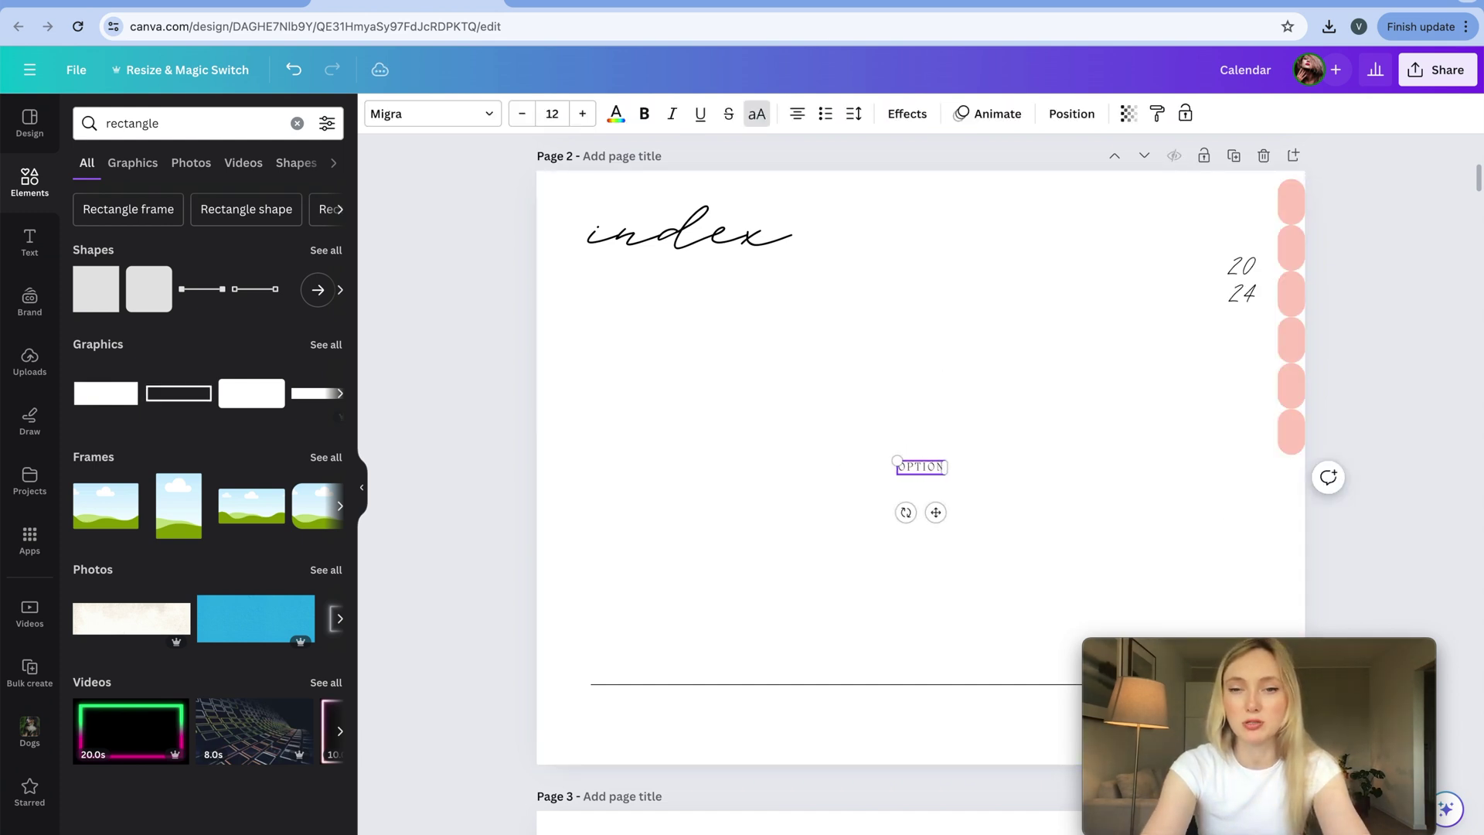
{"action": "double_click", "coordinate": [939, 464]}
{"action": "left_click_drag", "start_coordinate": [945, 460], "coordinate": [1096, 369]}
{"action": "left_click", "coordinate": [1028, 456]}
{"action": "left_click", "coordinate": [1028, 457]}
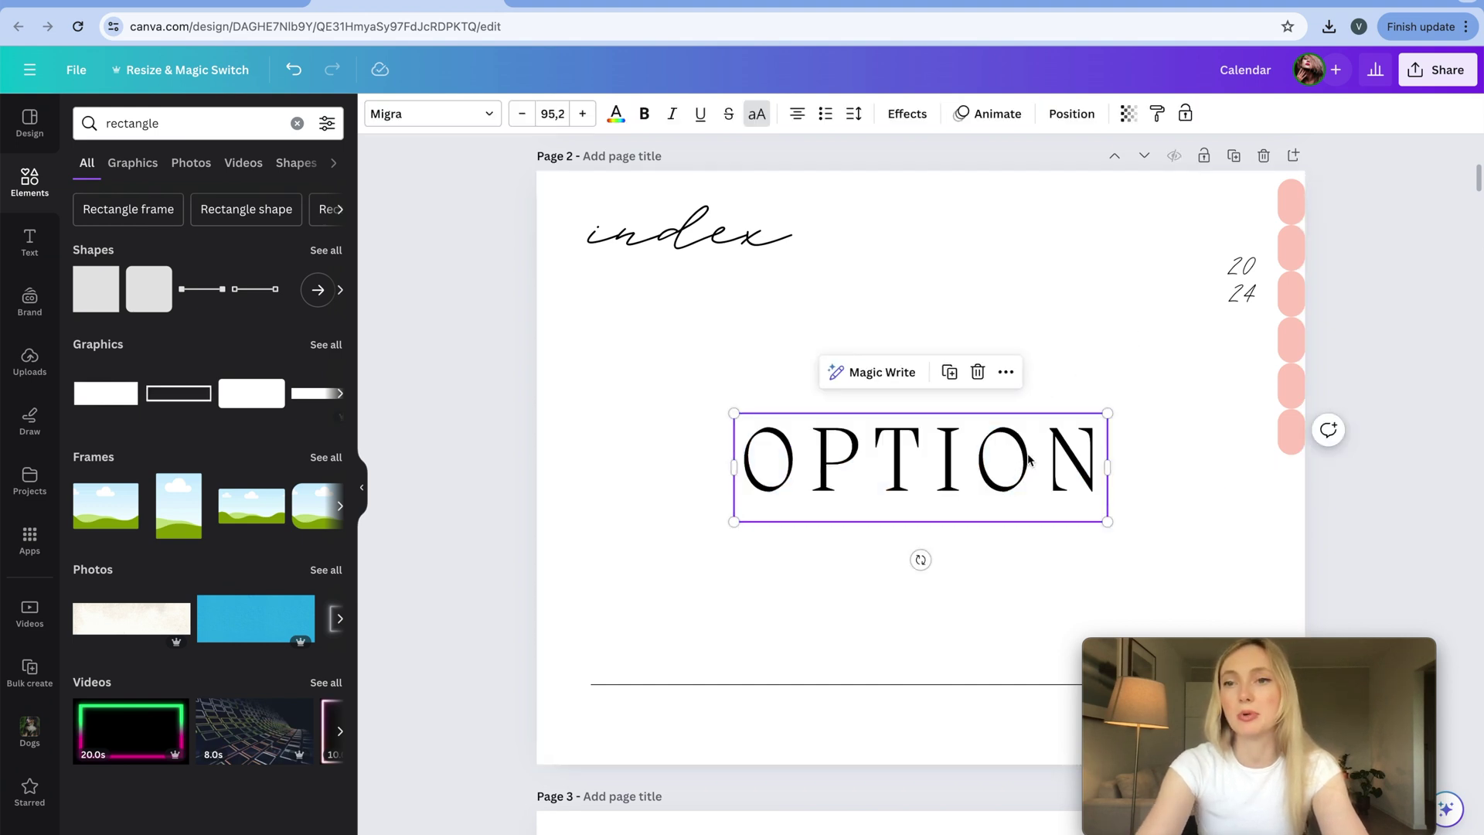
{"action": "key", "text": "Delete"}
Select the six pink pills and place a copy below the column
{"action": "left_click_drag", "start_coordinate": [1345, 460], "coordinate": [1275, 182]}
{"action": "left_click_drag", "start_coordinate": [1292, 458], "coordinate": [1294, 487]}
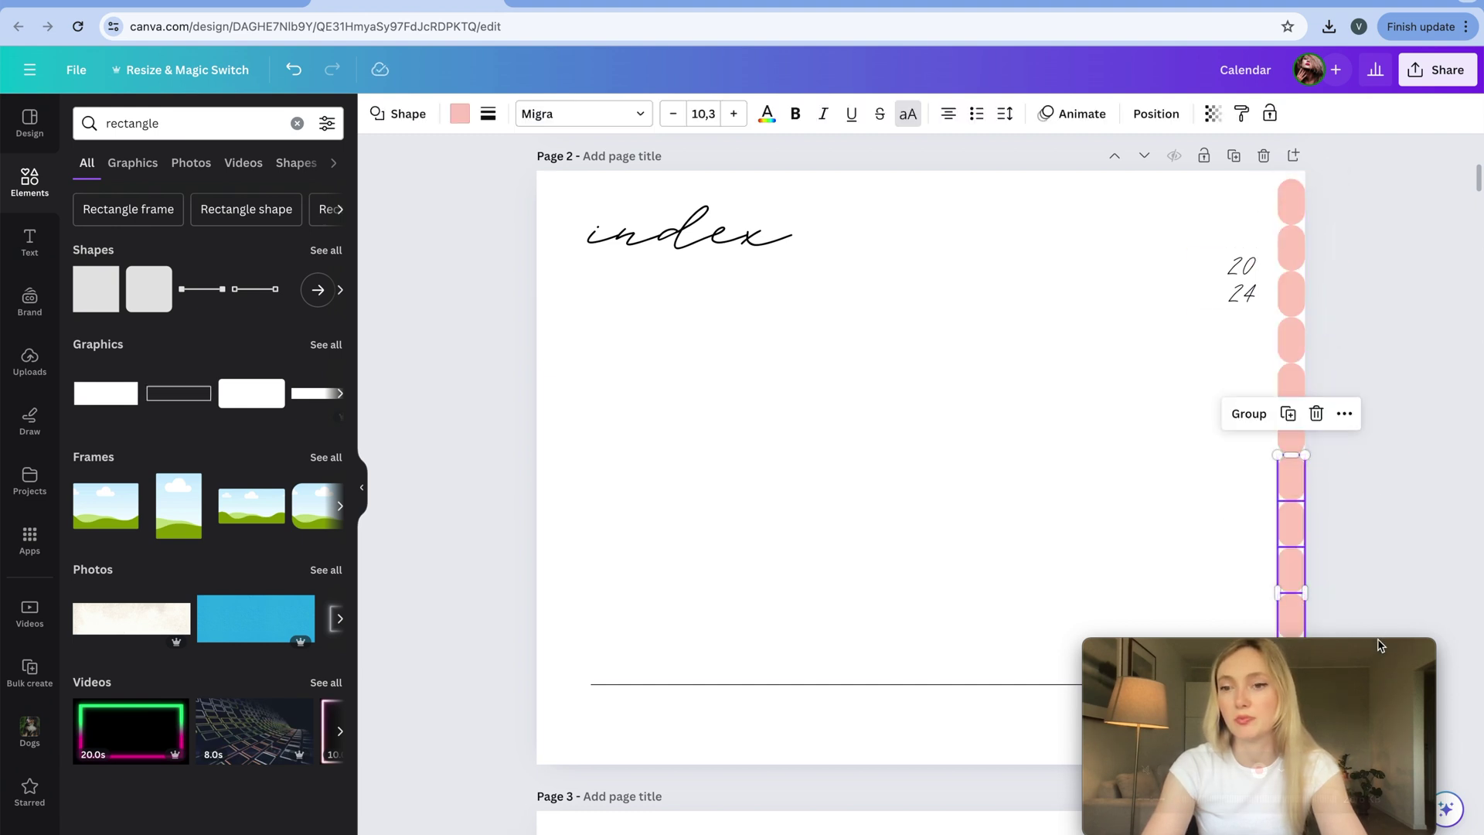
{"action": "left_click_drag", "start_coordinate": [1380, 646], "coordinate": [414, 433]}
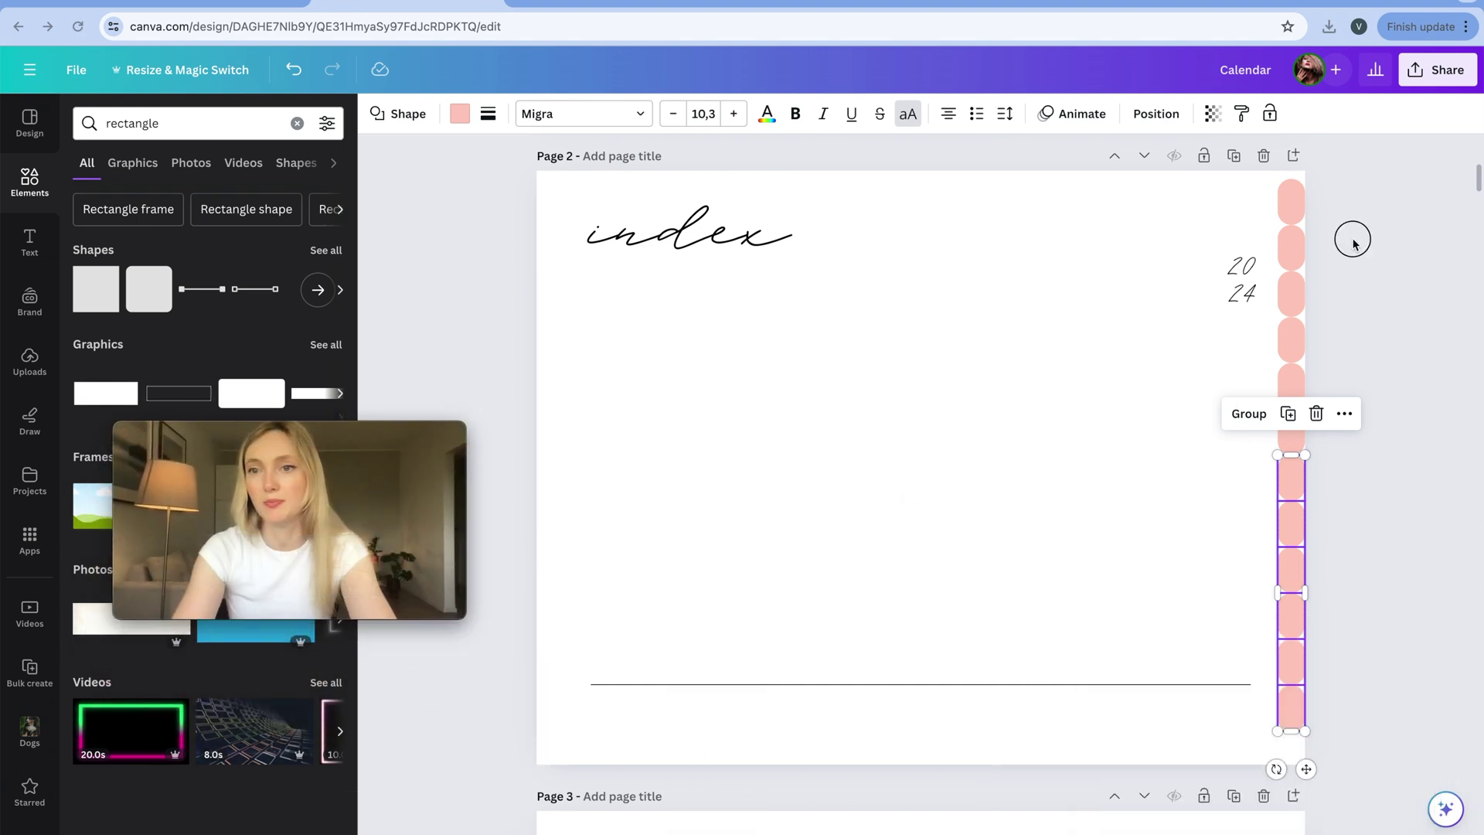
Shrink the pink tab column and shift it down to span the right edge evenly
{"action": "left_click", "coordinate": [1328, 191]}
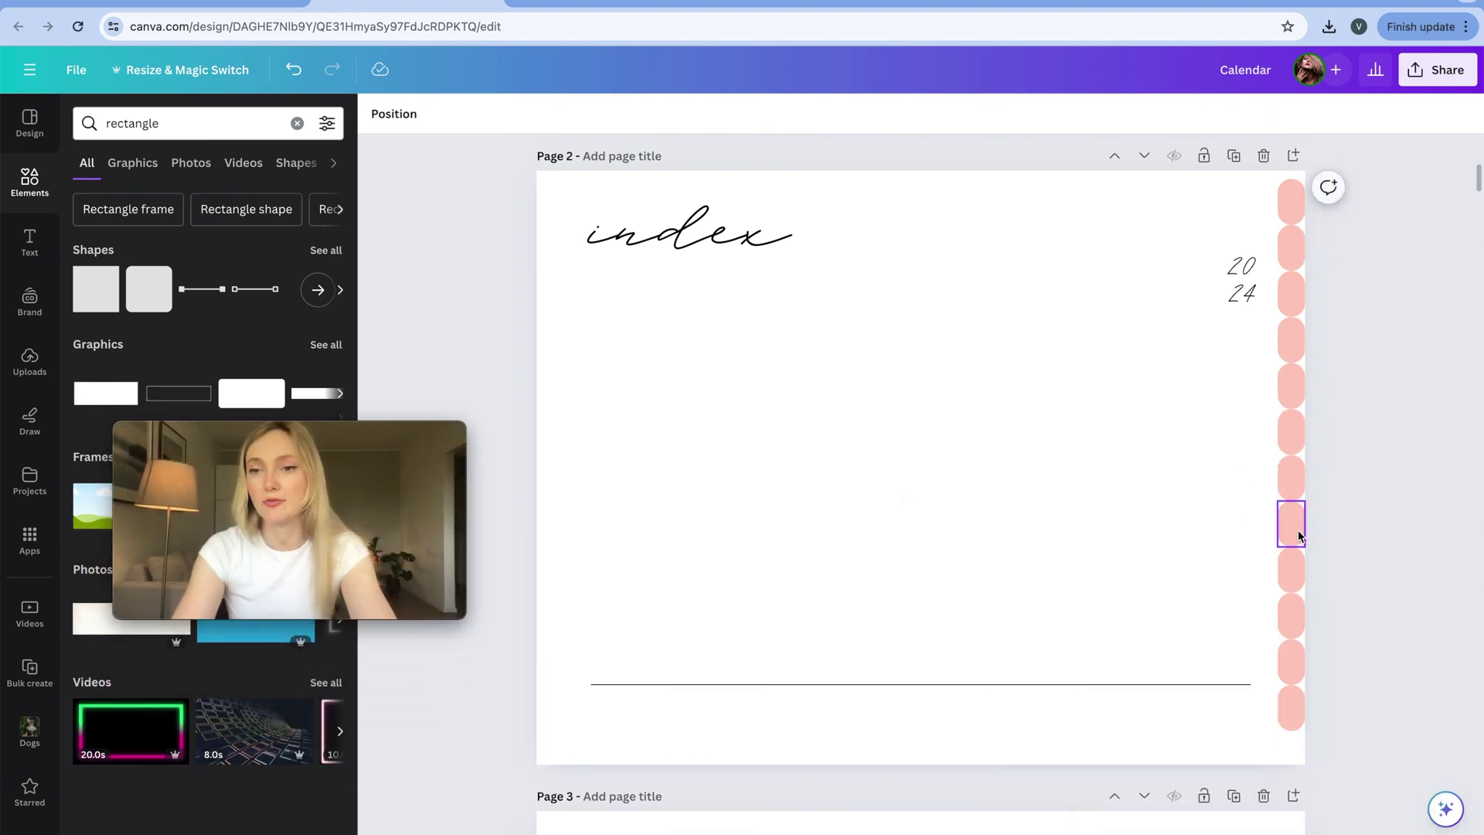
{"action": "left_click_drag", "start_coordinate": [1345, 717], "coordinate": [1368, 402]}
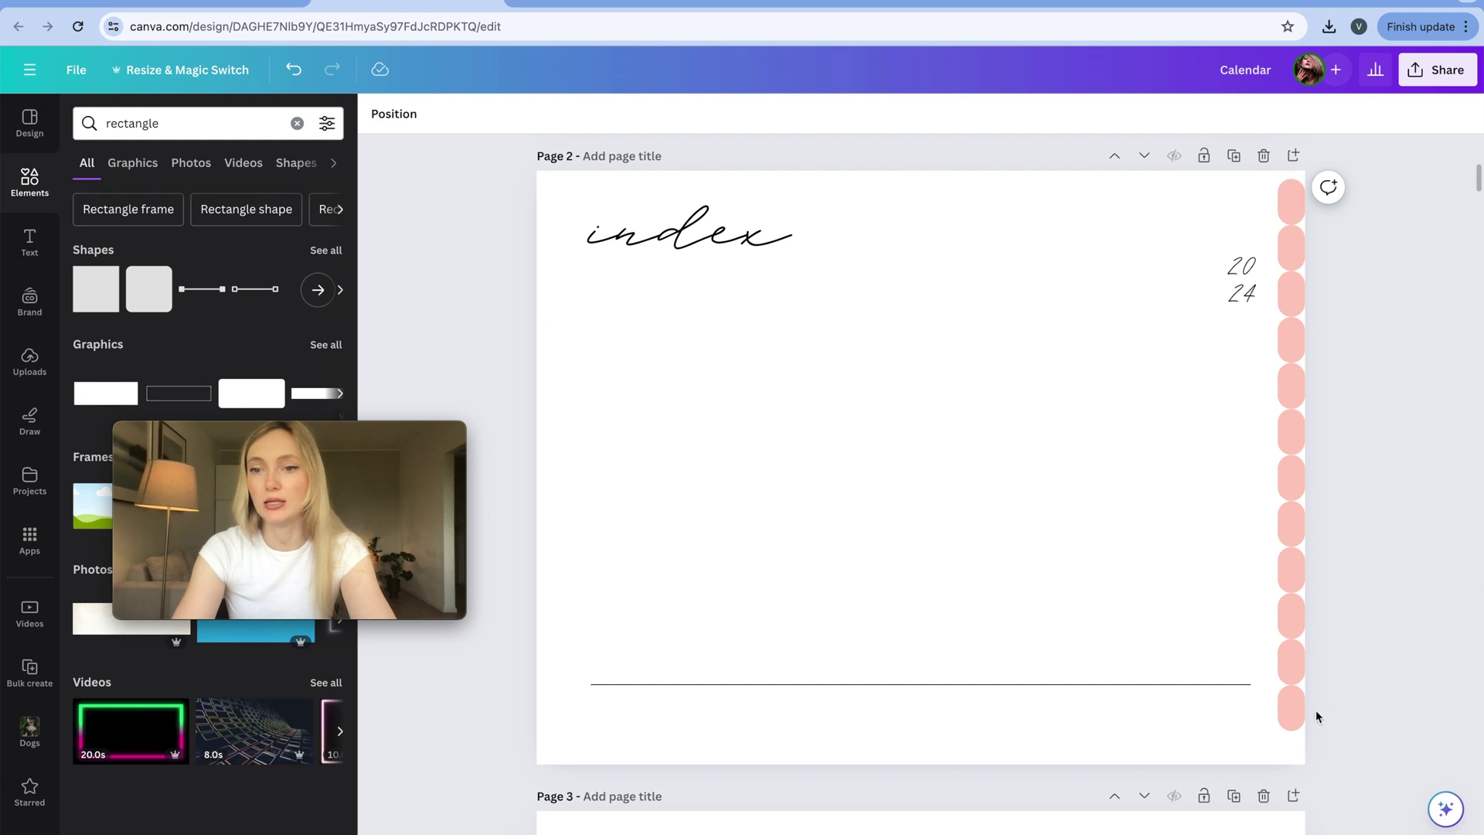
{"action": "left_click", "coordinate": [1294, 718]}
{"action": "left_click_drag", "start_coordinate": [1352, 744], "coordinate": [1295, 189]}
{"action": "left_click_drag", "start_coordinate": [1277, 732], "coordinate": [1325, 630]}
{"action": "left_click_drag", "start_coordinate": [1293, 369], "coordinate": [1296, 405]}
{"action": "left_click", "coordinate": [1381, 539]}
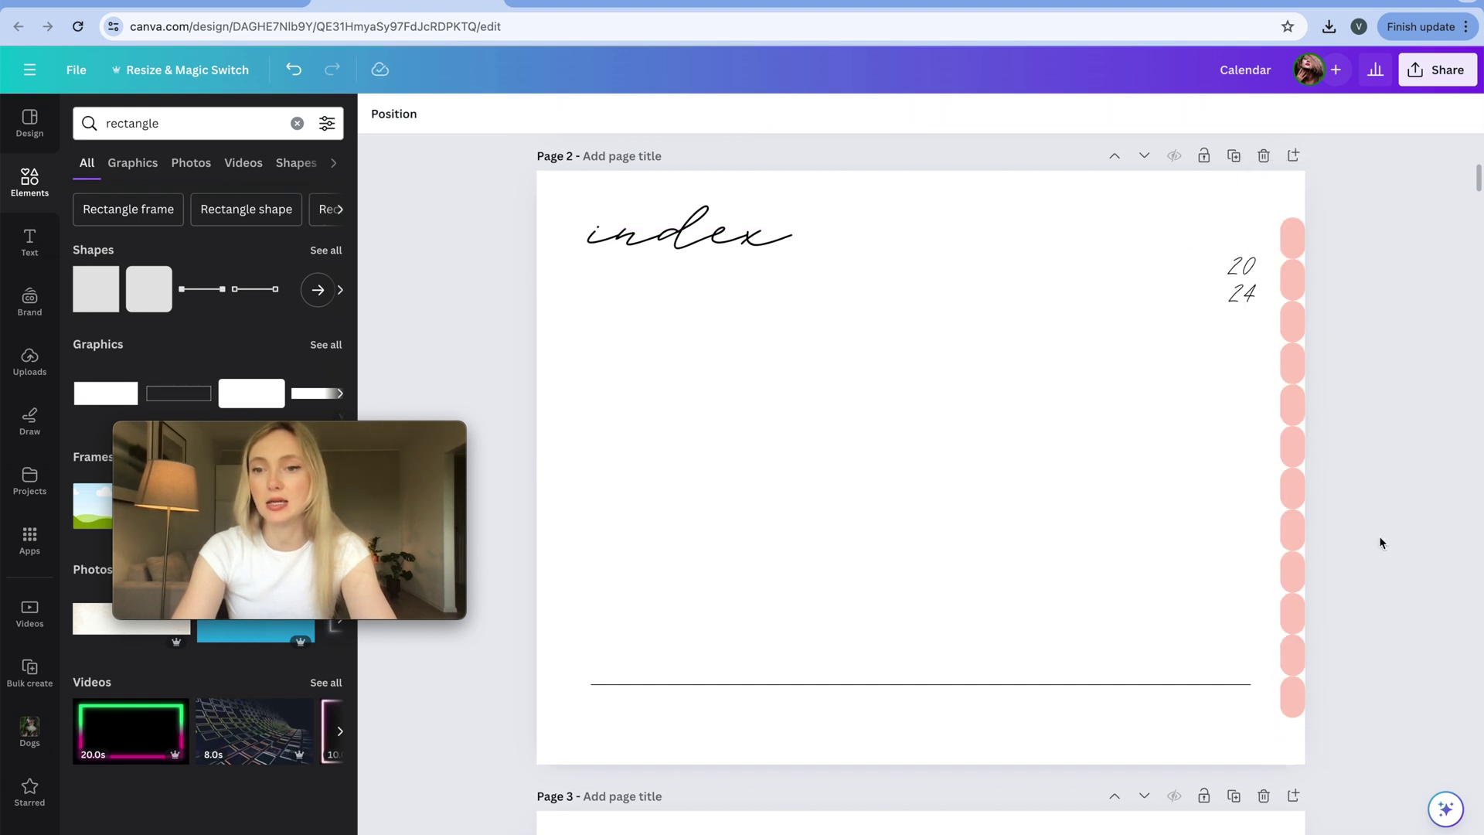
{"action": "left_click_drag", "start_coordinate": [1283, 203], "coordinate": [1309, 731]}
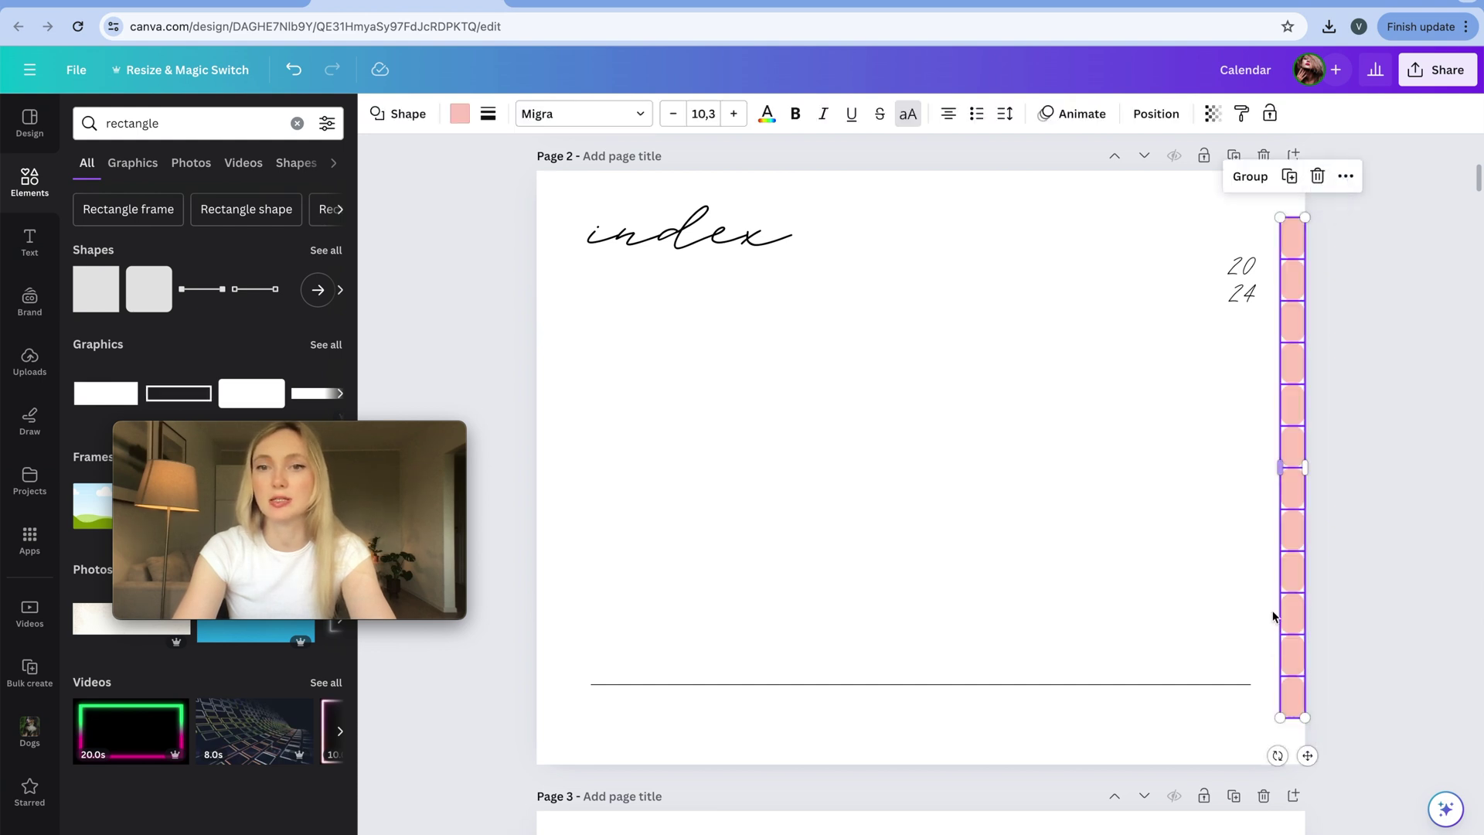
{"action": "left_click", "coordinate": [1138, 121]}
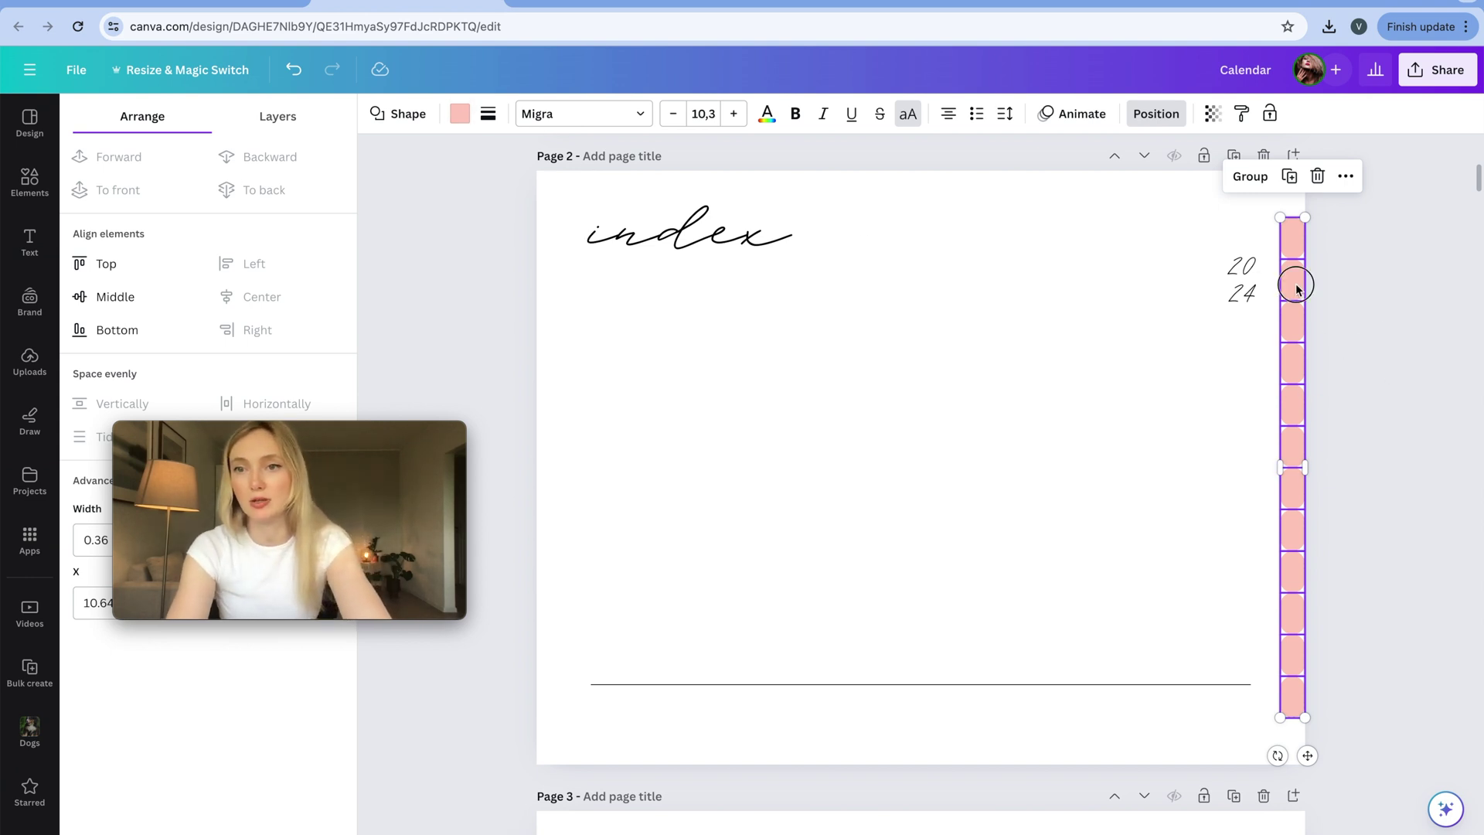
Move the tab column flush to the right edge and recolour the pink tabs light grey
{"action": "mouse_move", "coordinate": [1296, 285]}
{"action": "left_mouse_down"}
{"action": "mouse_move", "coordinate": [1312, 283]}
{"action": "mouse_move", "coordinate": [1292, 284]}
{"action": "left_mouse_up"}
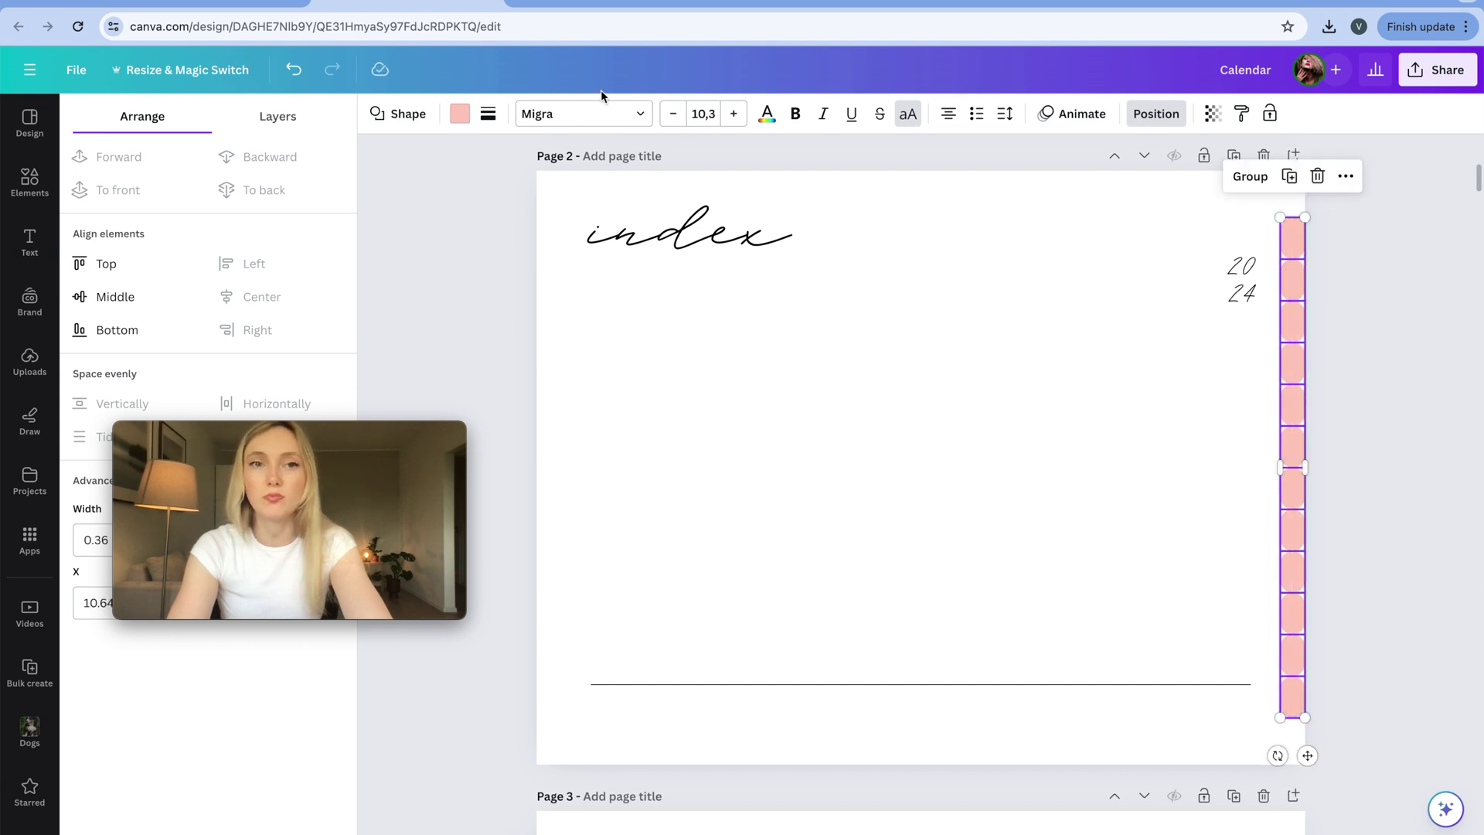
{"action": "left_click", "coordinate": [459, 114]}
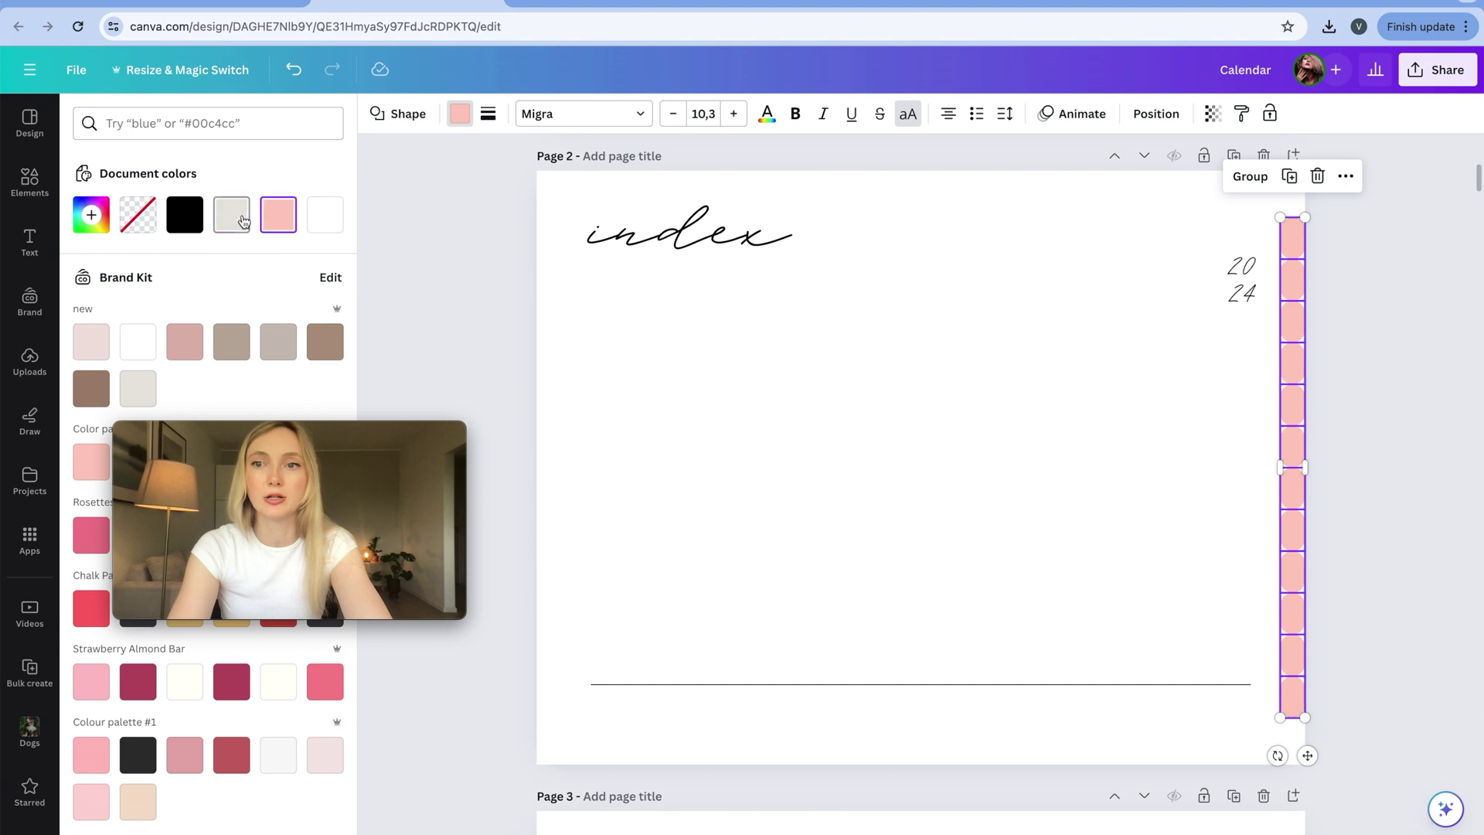
{"action": "left_click", "coordinate": [243, 222]}
{"action": "left_click", "coordinate": [1016, 433]}
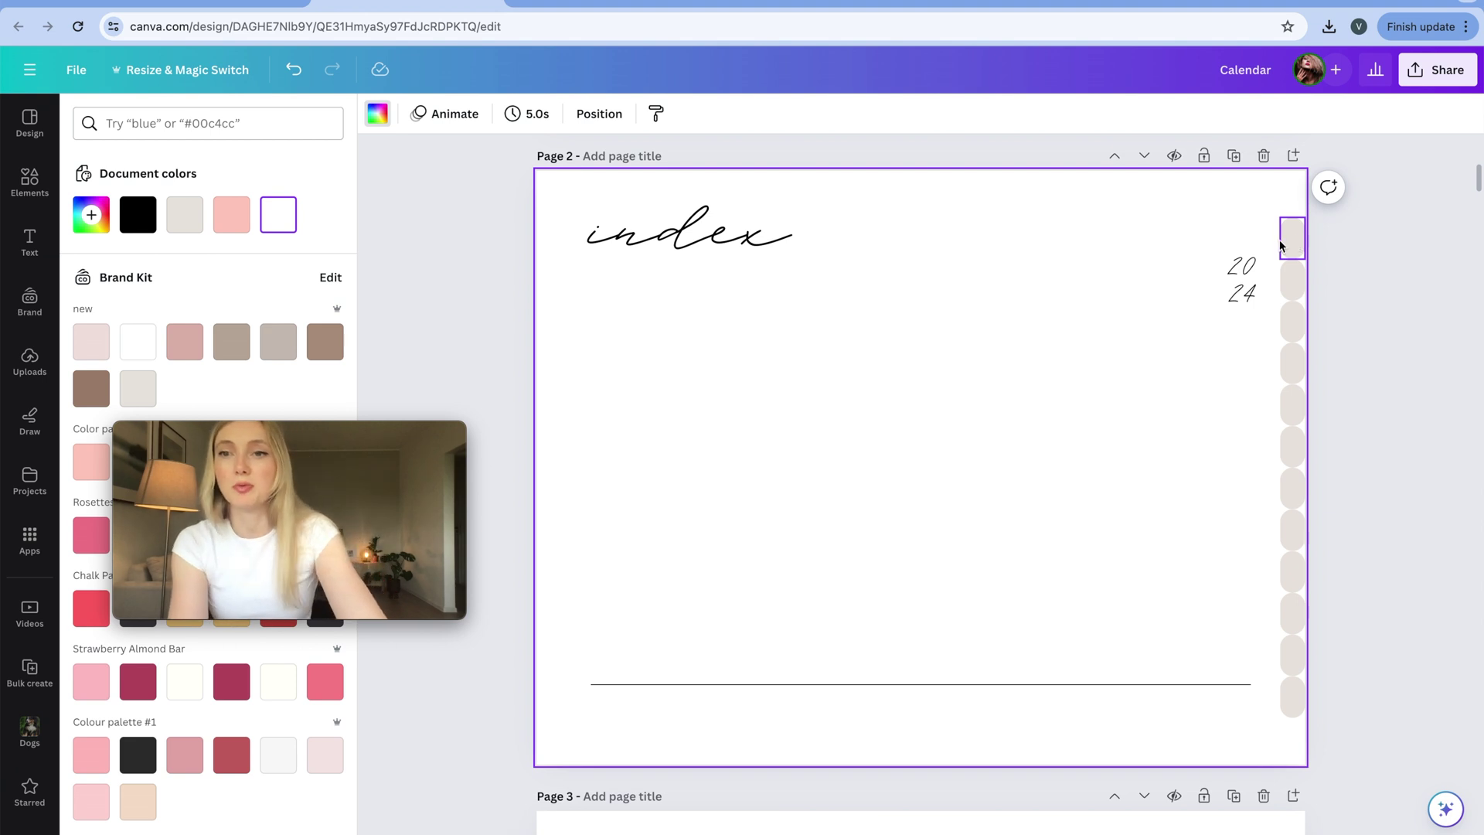
{"action": "left_click", "coordinate": [690, 236]}
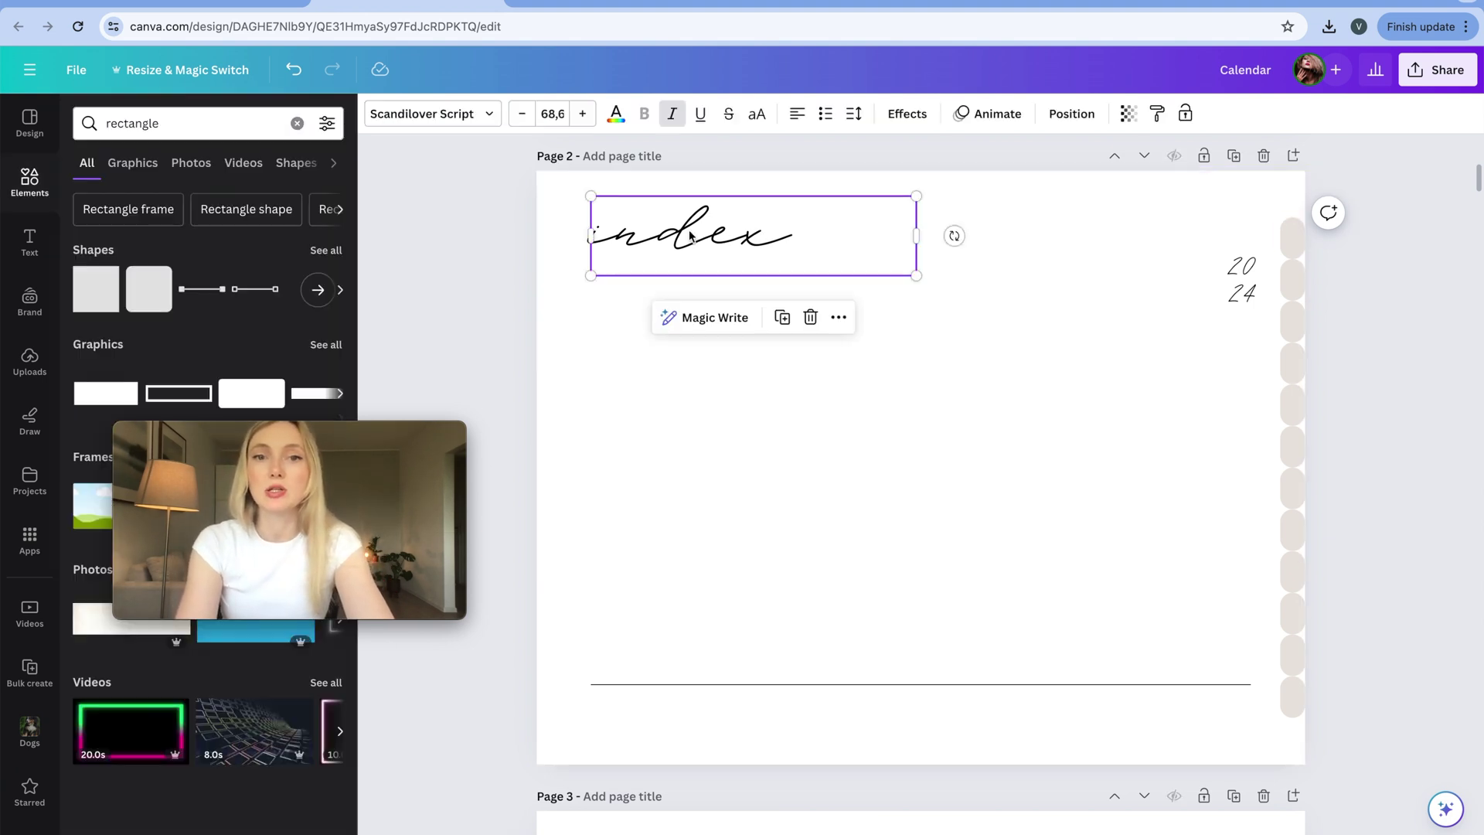
Duplicate the index title, shrink the copy, and delete its word to leave an empty box
{"action": "left_click_drag", "start_coordinate": [802, 231], "coordinate": [1226, 377]}
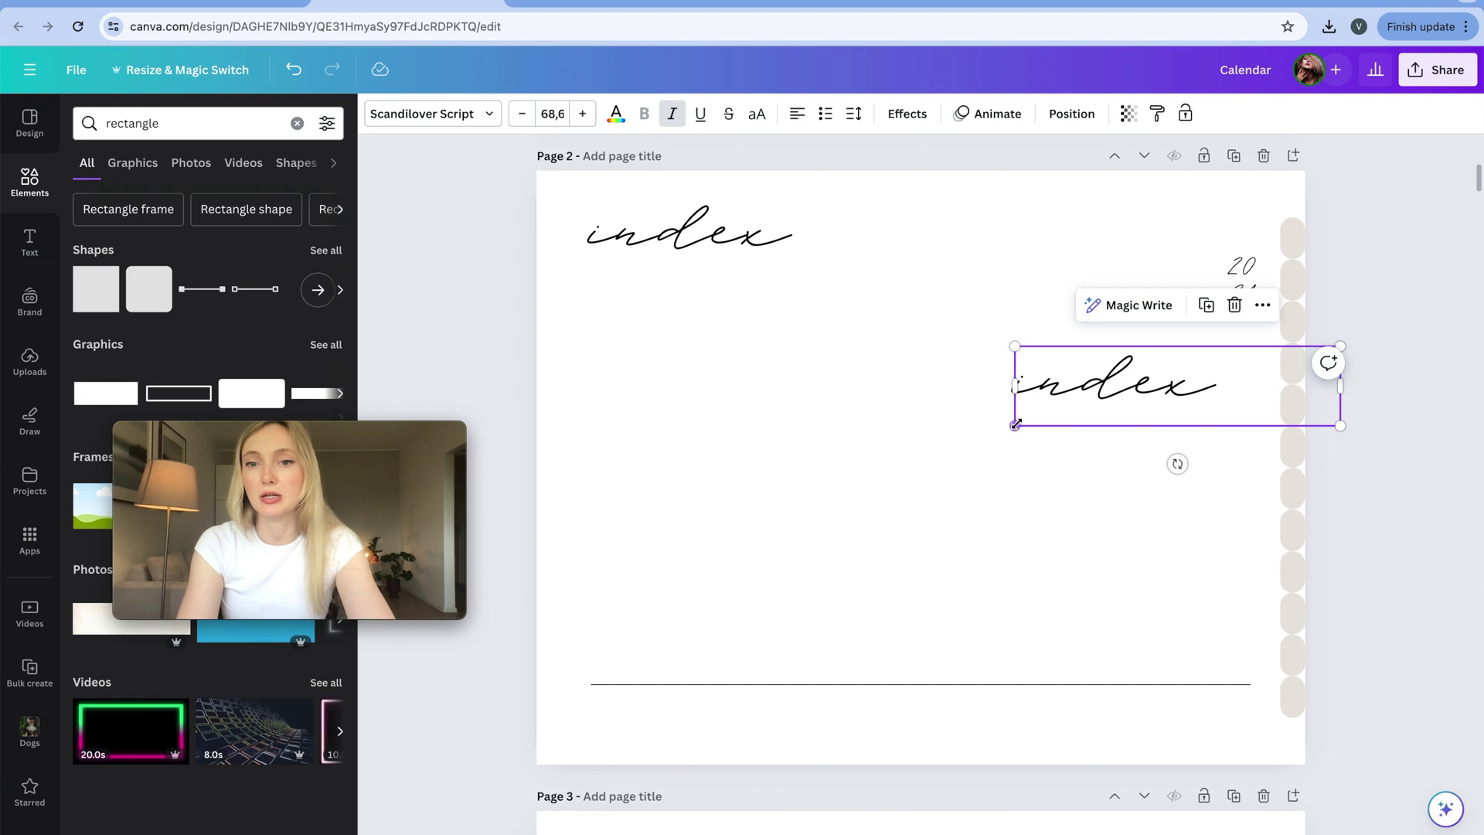
{"action": "left_click_drag", "start_coordinate": [1028, 425], "coordinate": [1300, 244]}
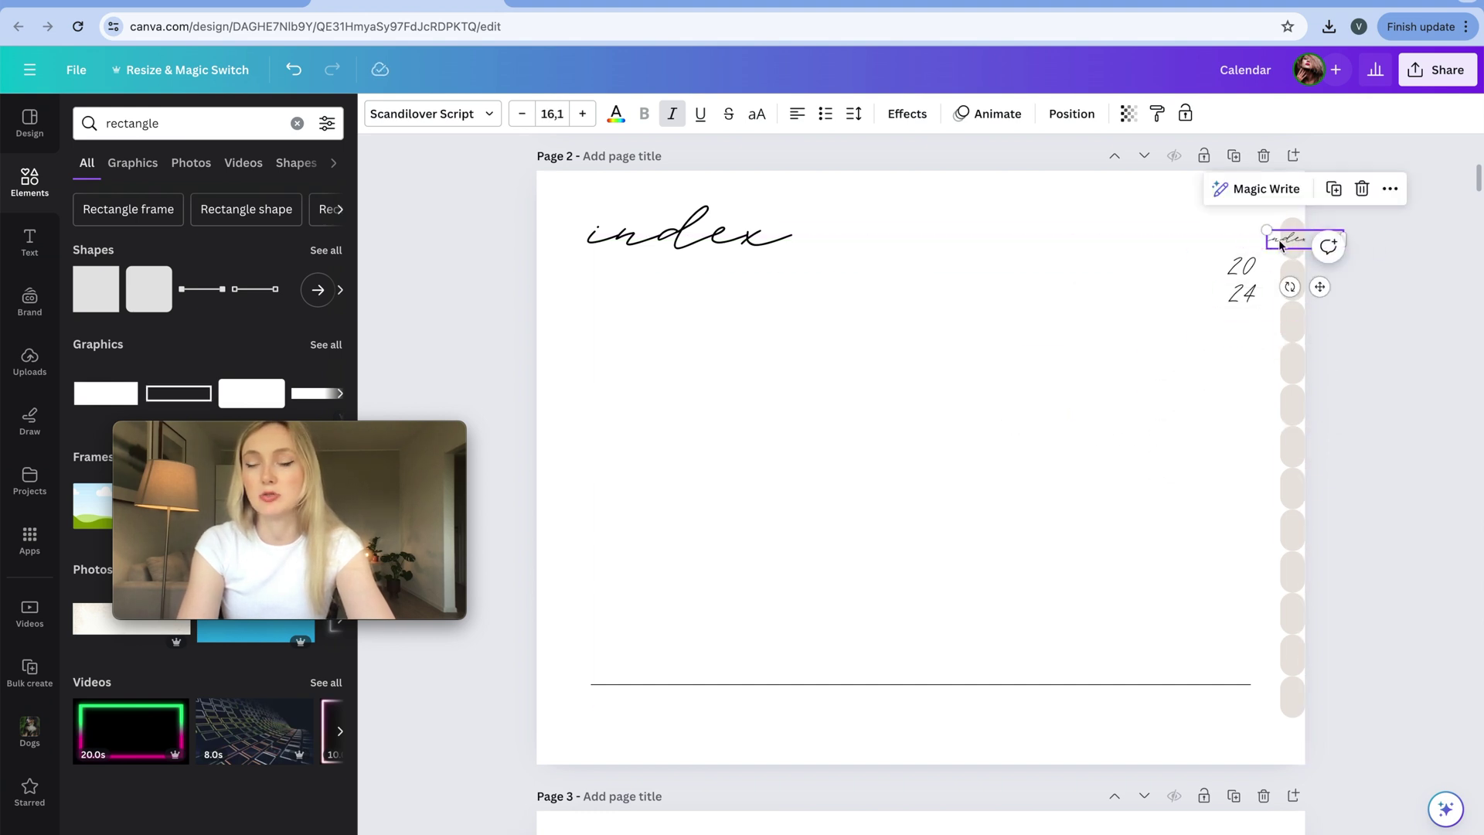
{"action": "double_click", "coordinate": [1280, 240]}
{"action": "key", "text": "BackSpace"}
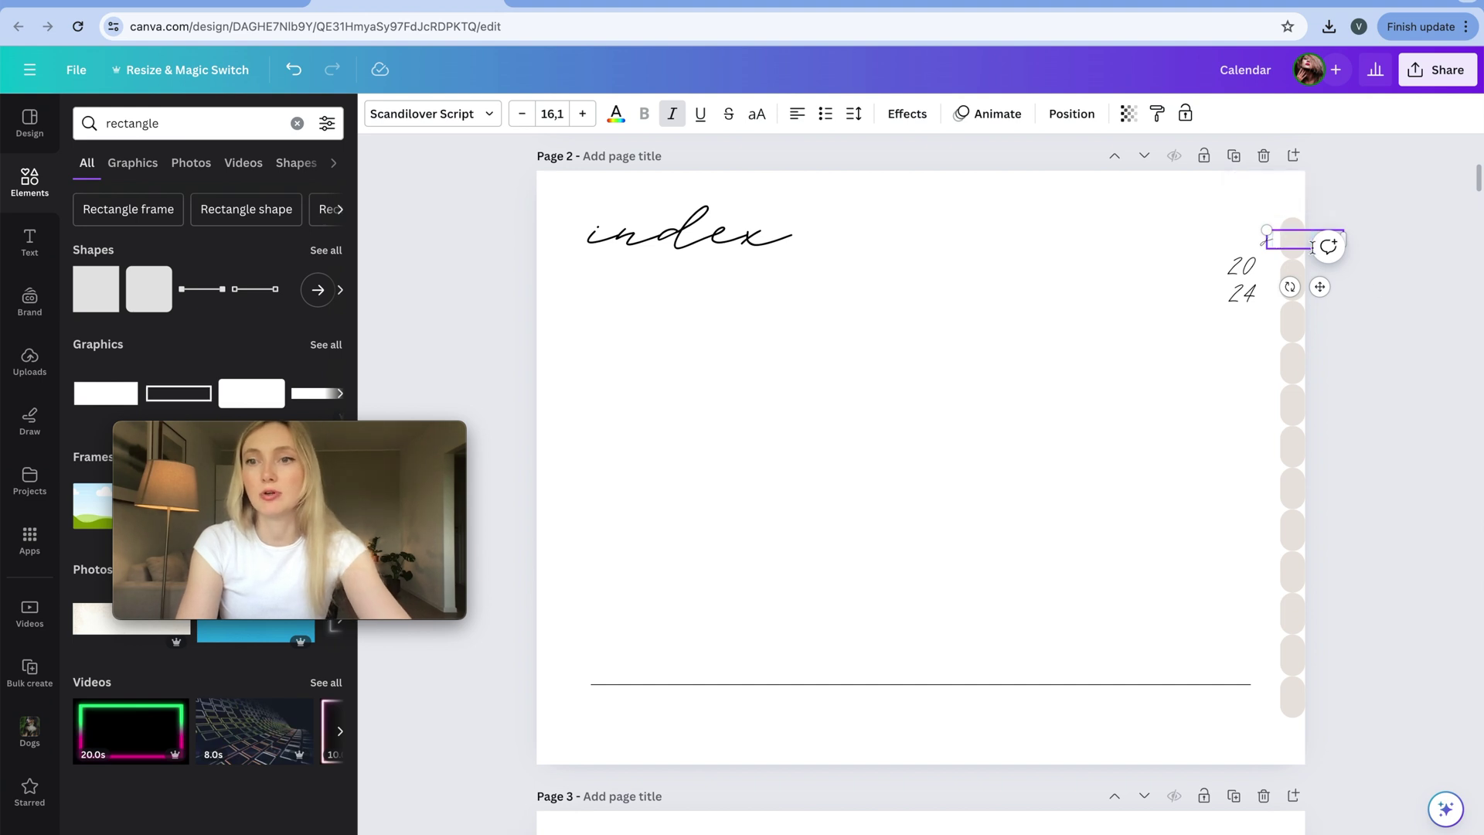
Place the empty text box beside the top tab
{"action": "left_click_drag", "start_coordinate": [1264, 242], "coordinate": [1305, 239]}
{"action": "left_click", "coordinate": [1347, 286]}
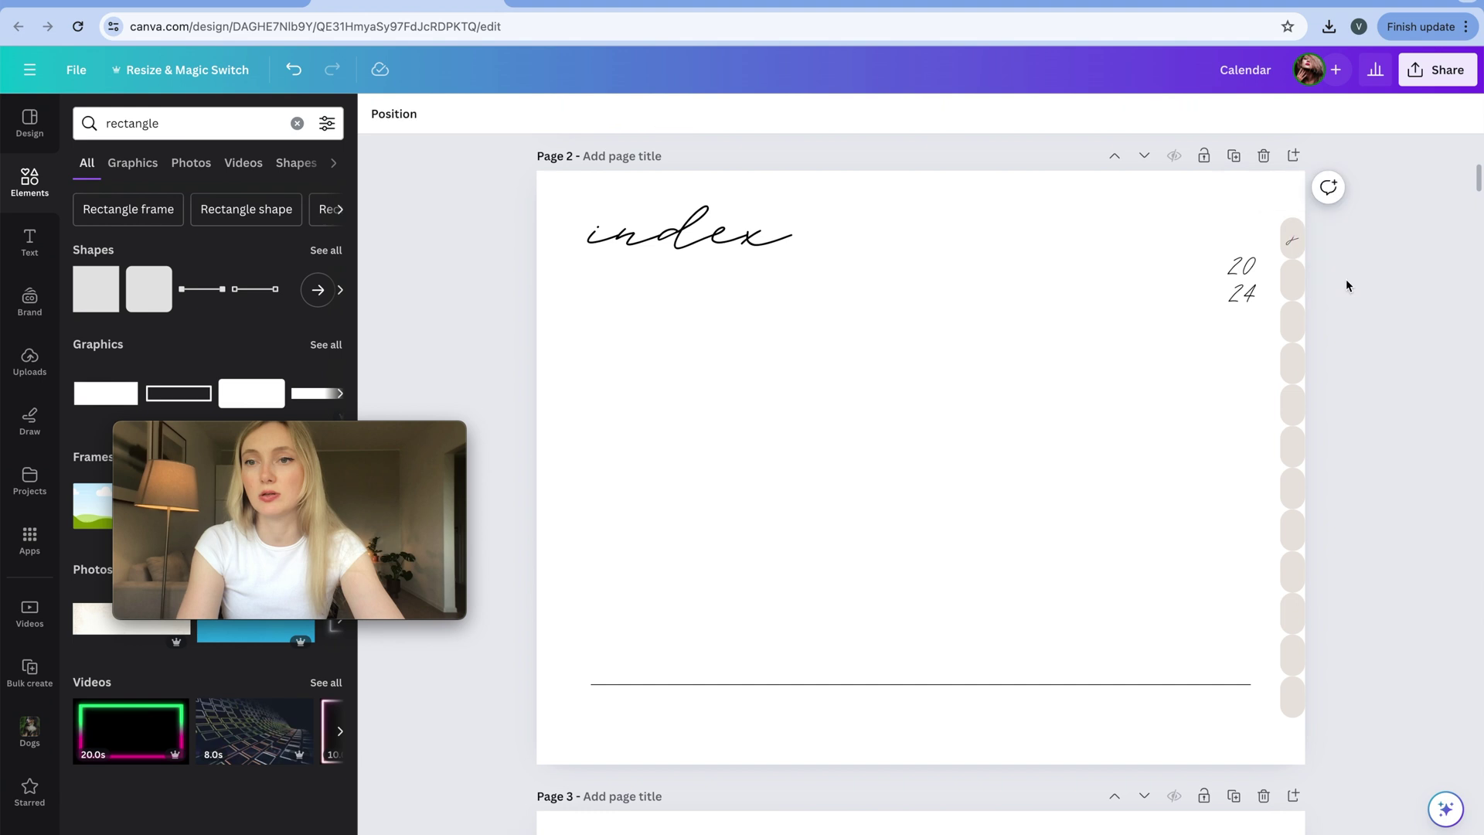
{"action": "left_click", "coordinate": [1298, 241]}
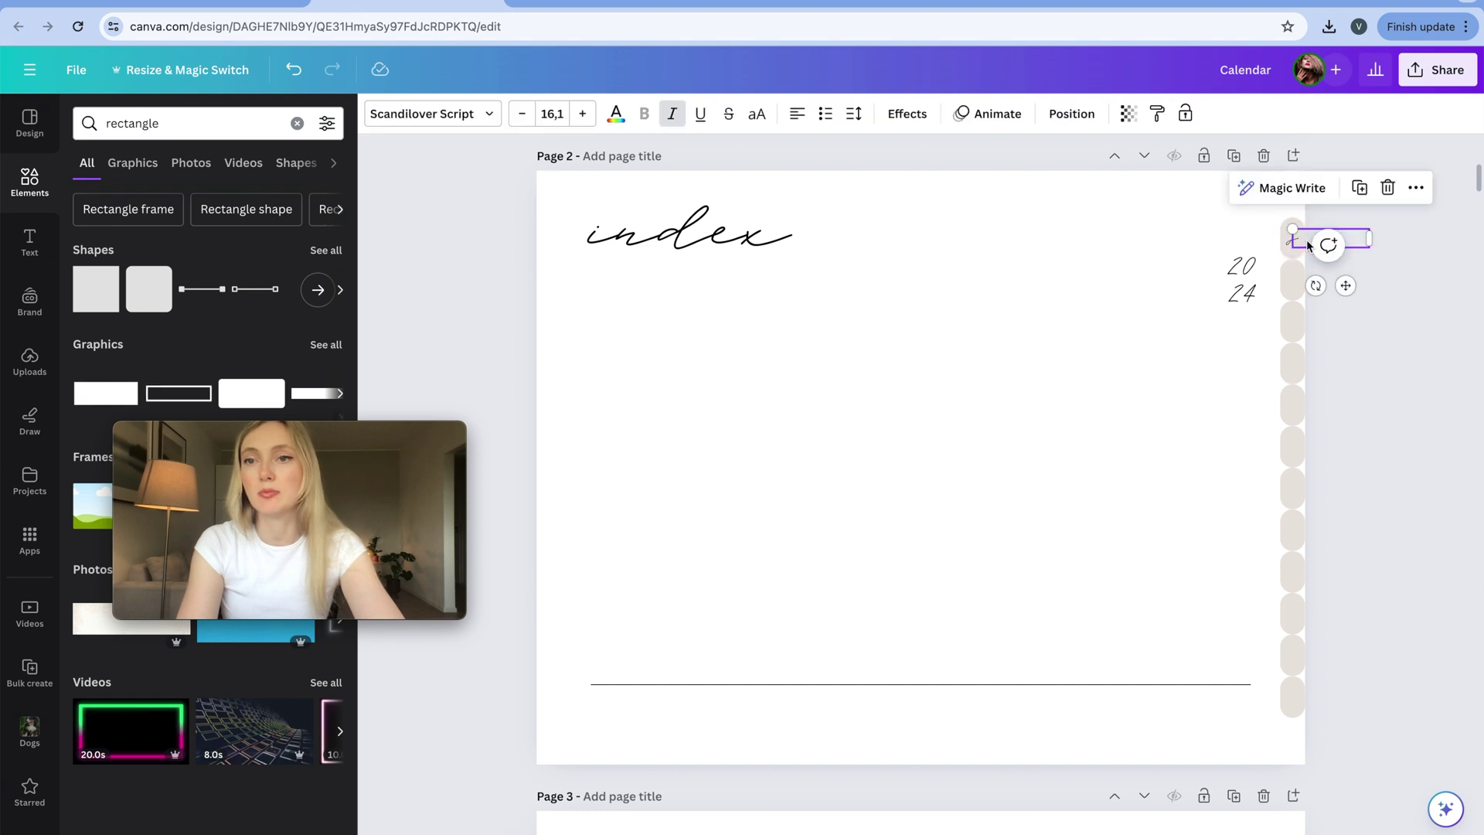
{"action": "left_click_drag", "start_coordinate": [1307, 242], "coordinate": [1301, 282]}
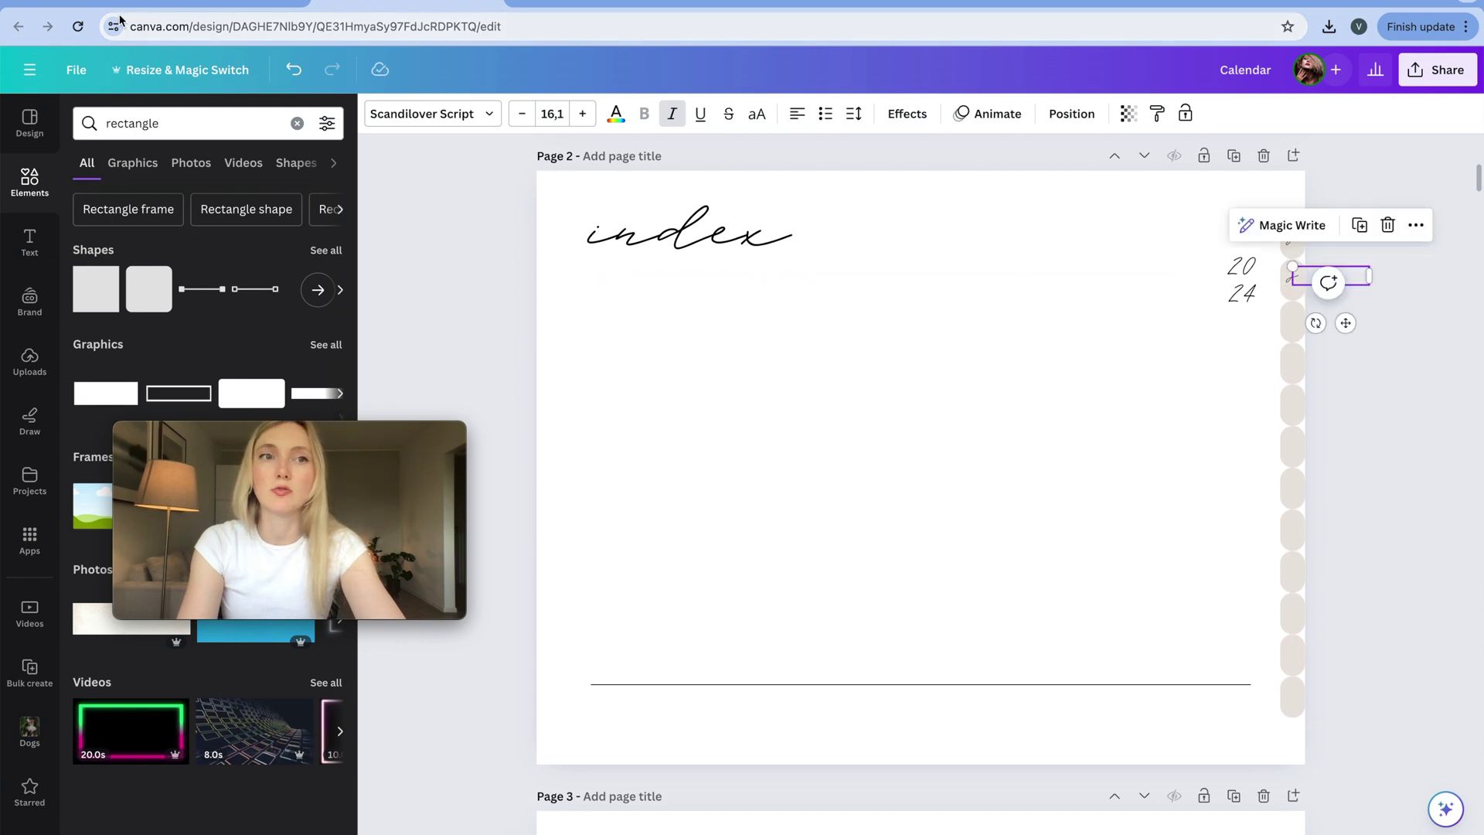
Select the 01–12 month numbers in the other 2024 planner and return to the Calendar design
{"action": "left_click", "coordinate": [89, 2]}
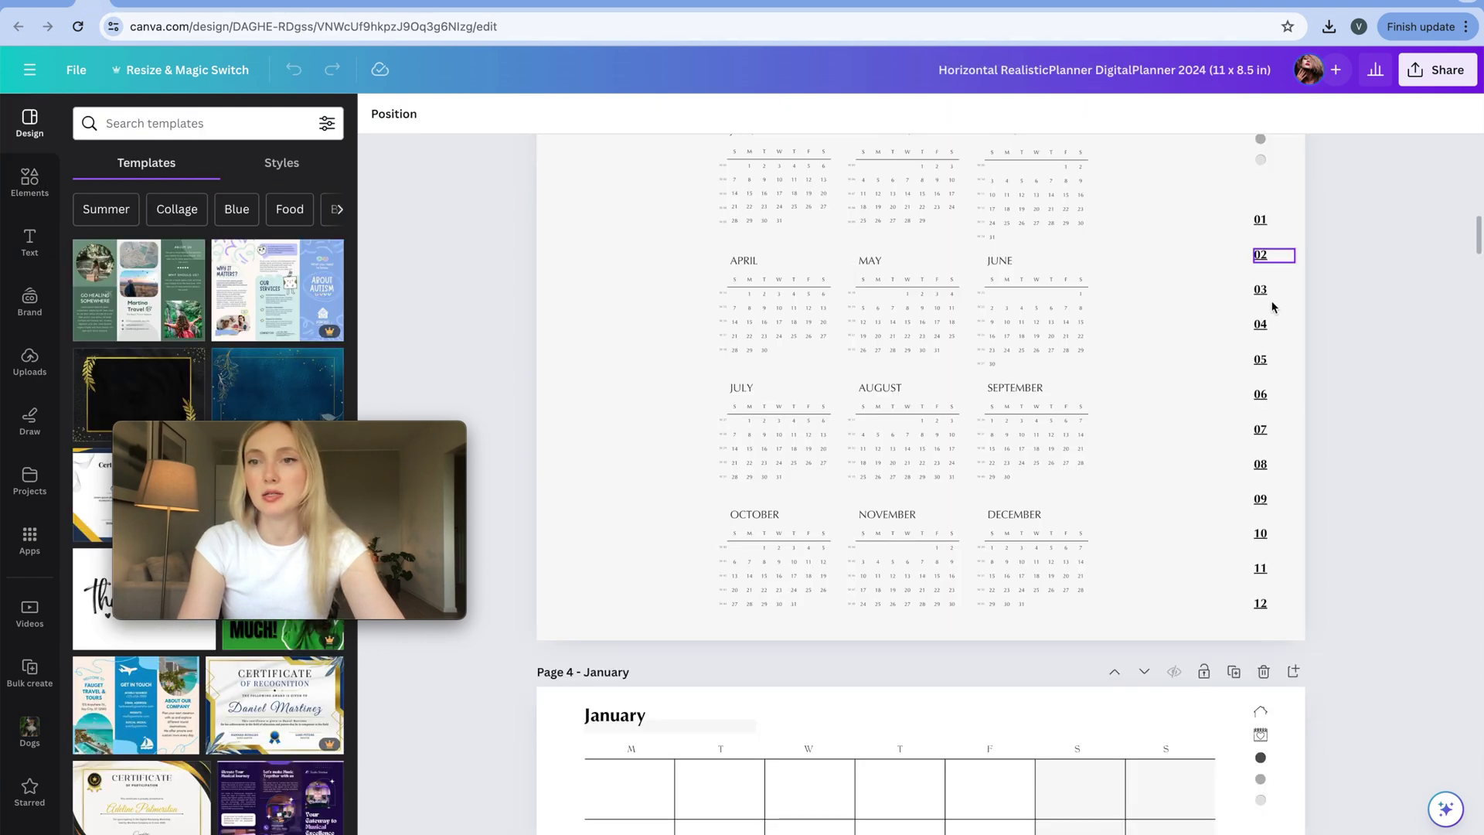
{"action": "left_click_drag", "start_coordinate": [1285, 616], "coordinate": [1253, 207]}
{"action": "left_click", "coordinate": [974, 2]}
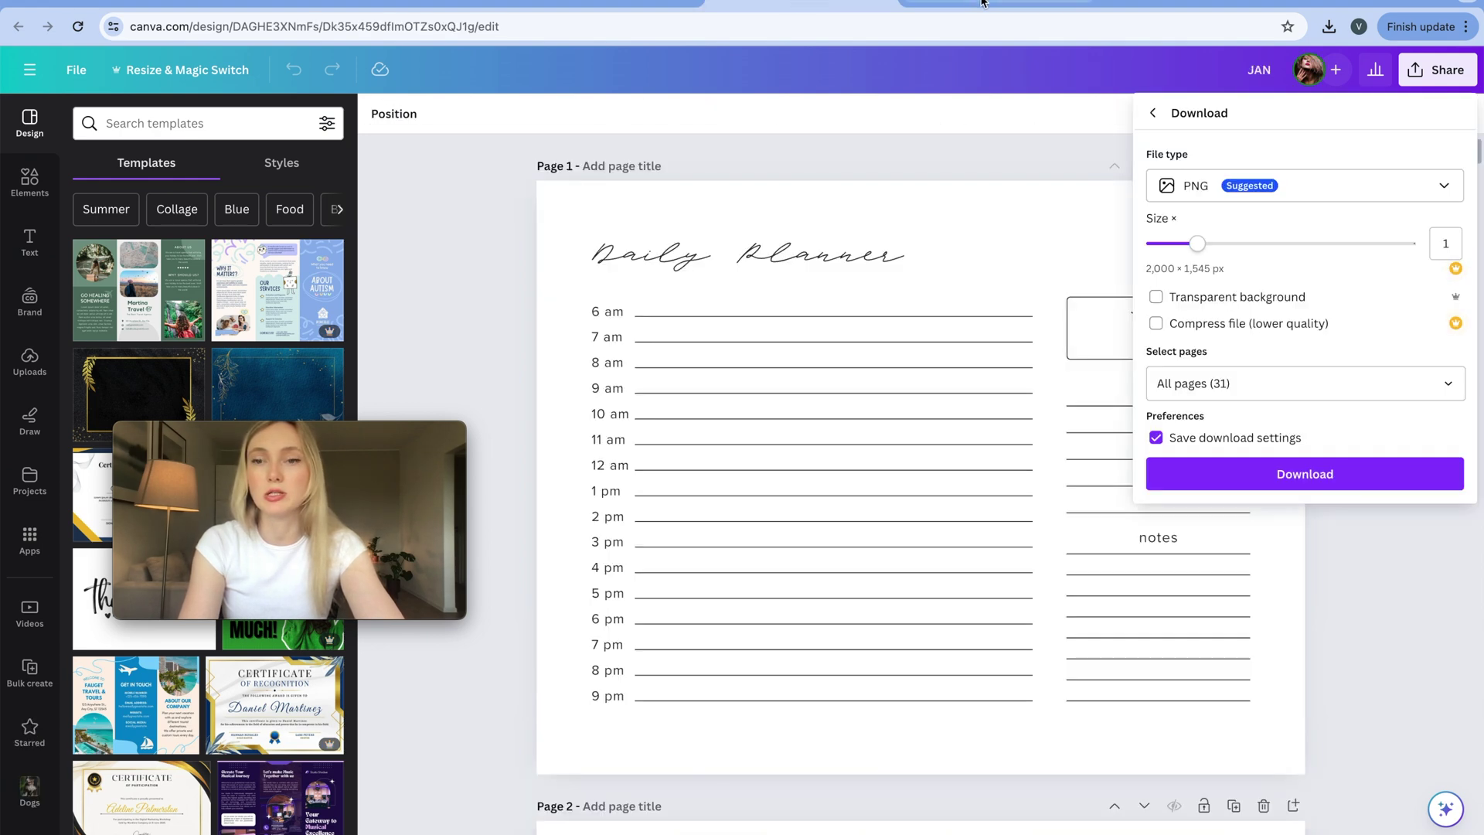
{"action": "left_click", "coordinate": [1000, 2]}
{"action": "left_click", "coordinate": [865, 3]}
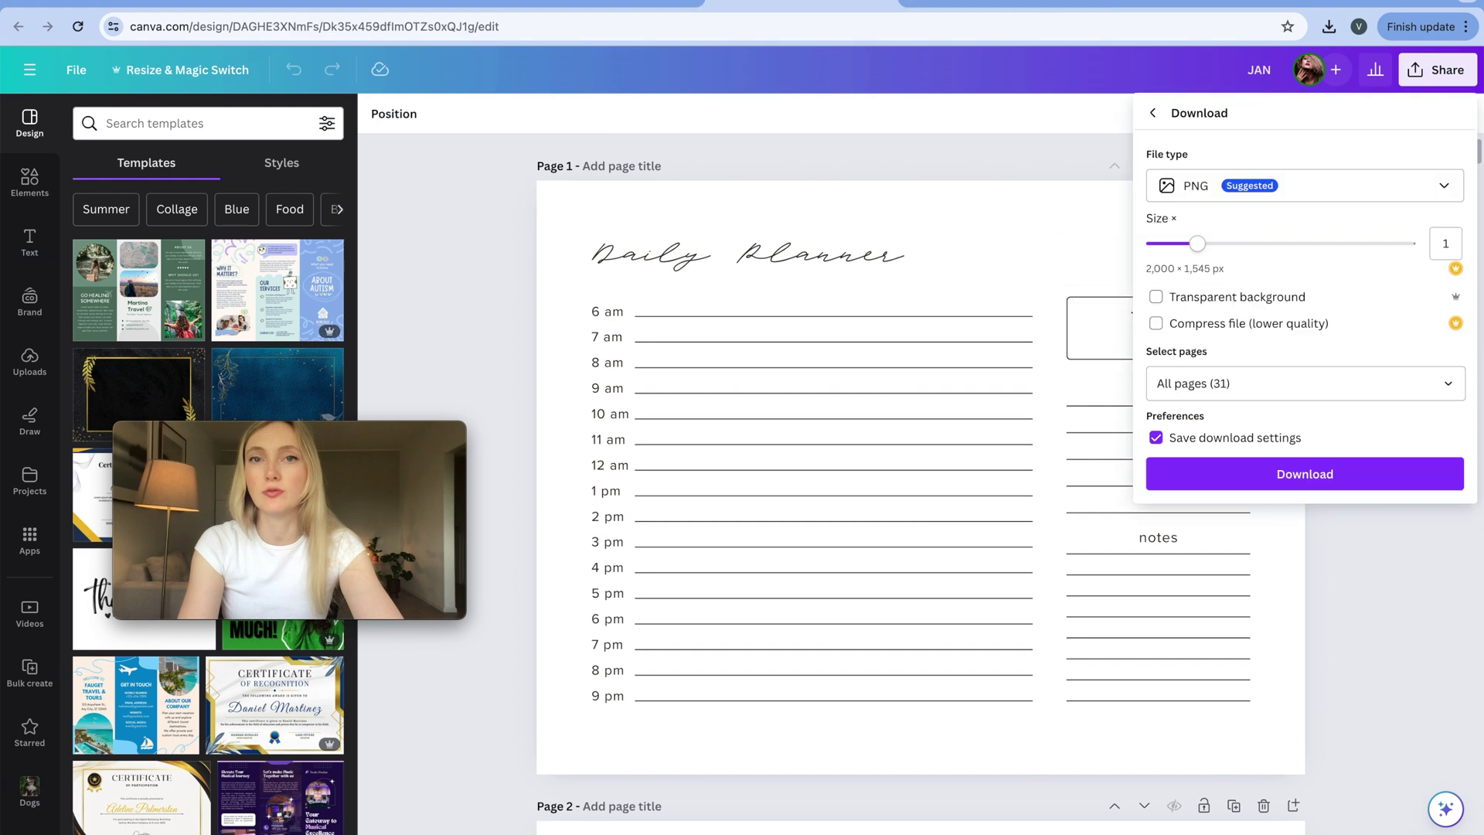
{"action": "left_click", "coordinate": [529, 2]}
Delete the tiny index text from the top tab and paste the 01–12 numbers onto the index page
{"action": "left_click", "coordinate": [402, 2]}
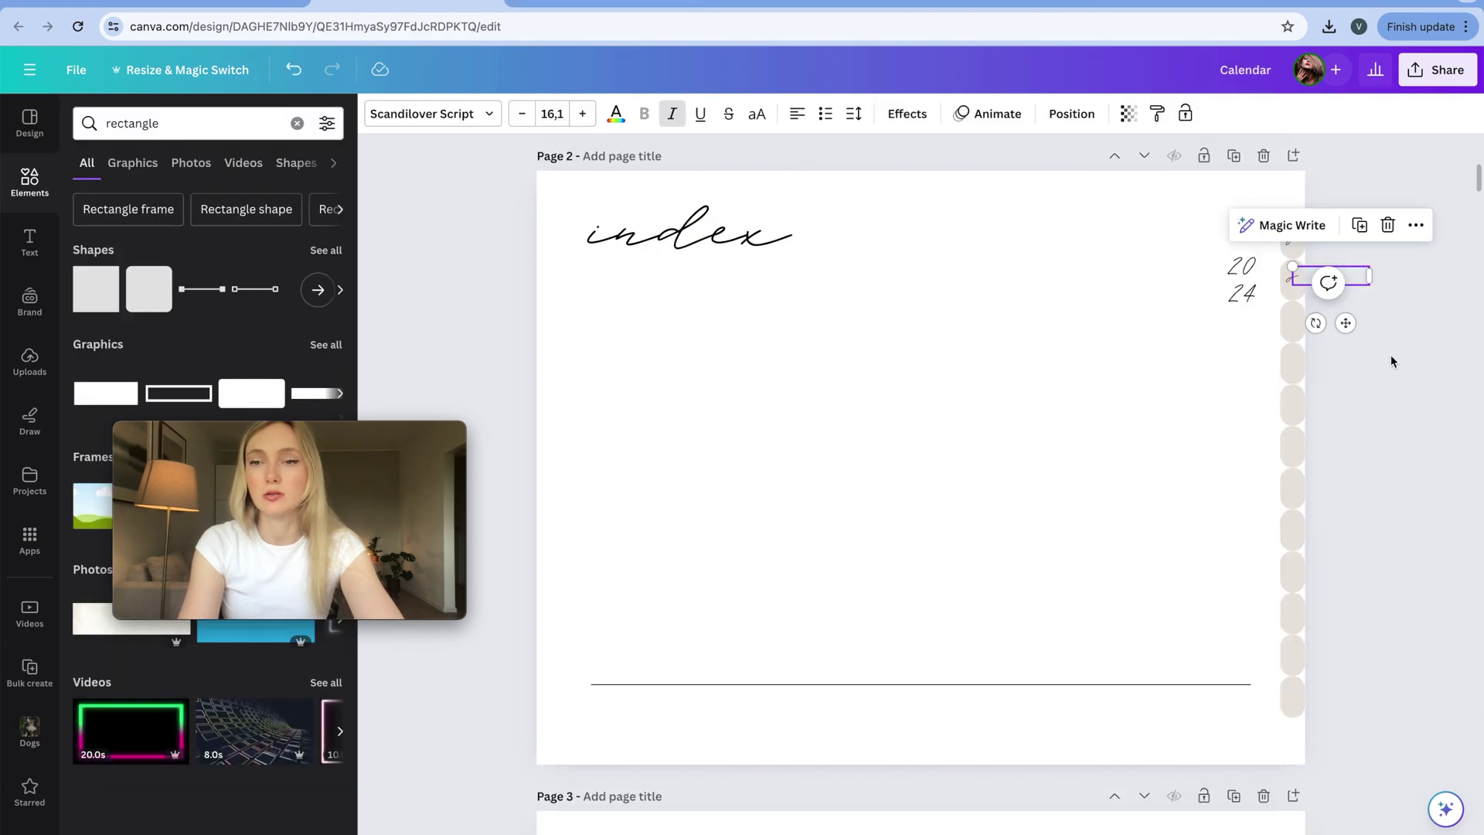
{"action": "left_click", "coordinate": [1312, 262]}
{"action": "left_click", "coordinate": [1292, 239]}
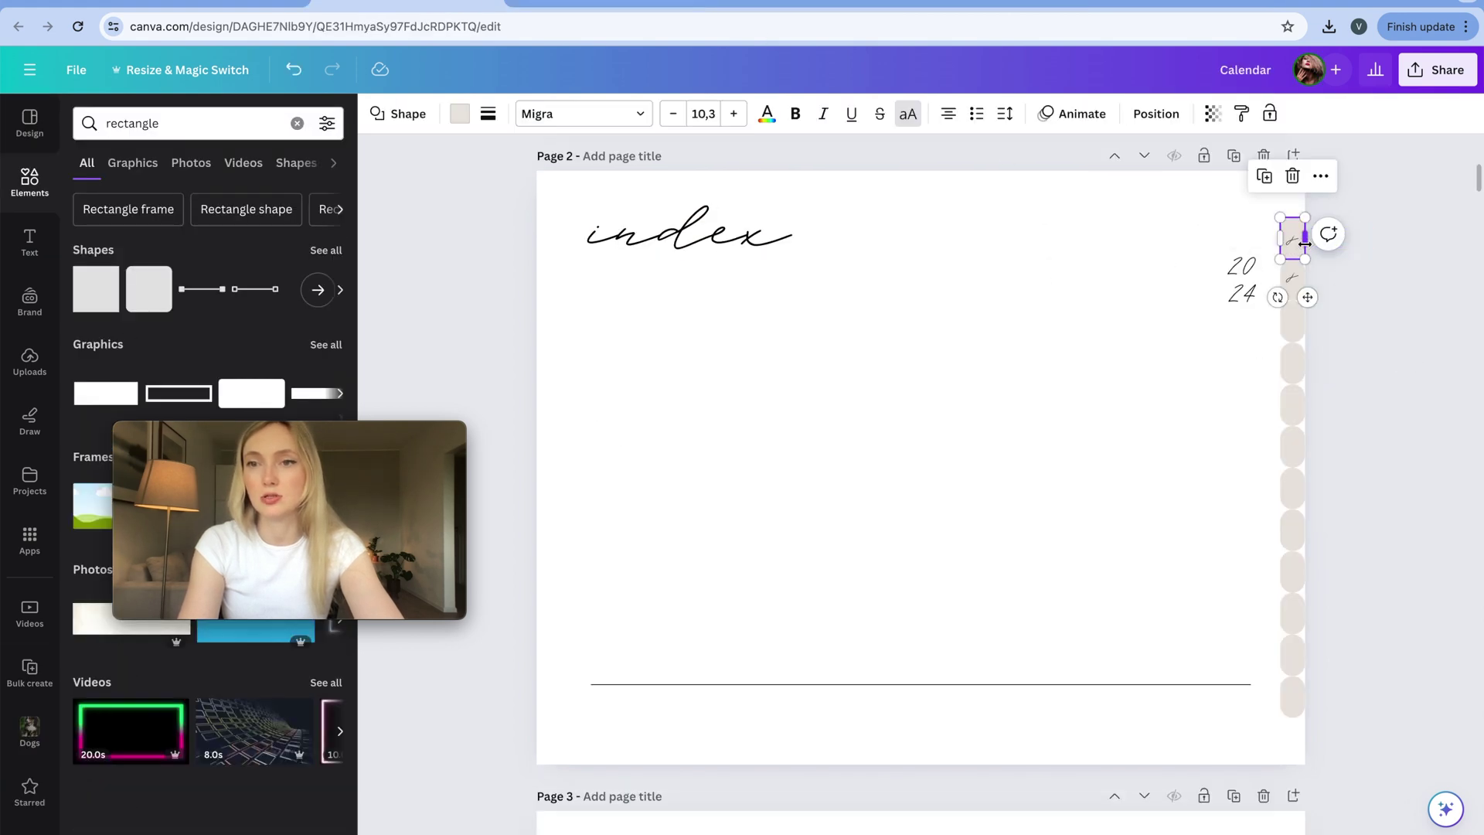
{"action": "left_click", "coordinate": [1350, 253]}
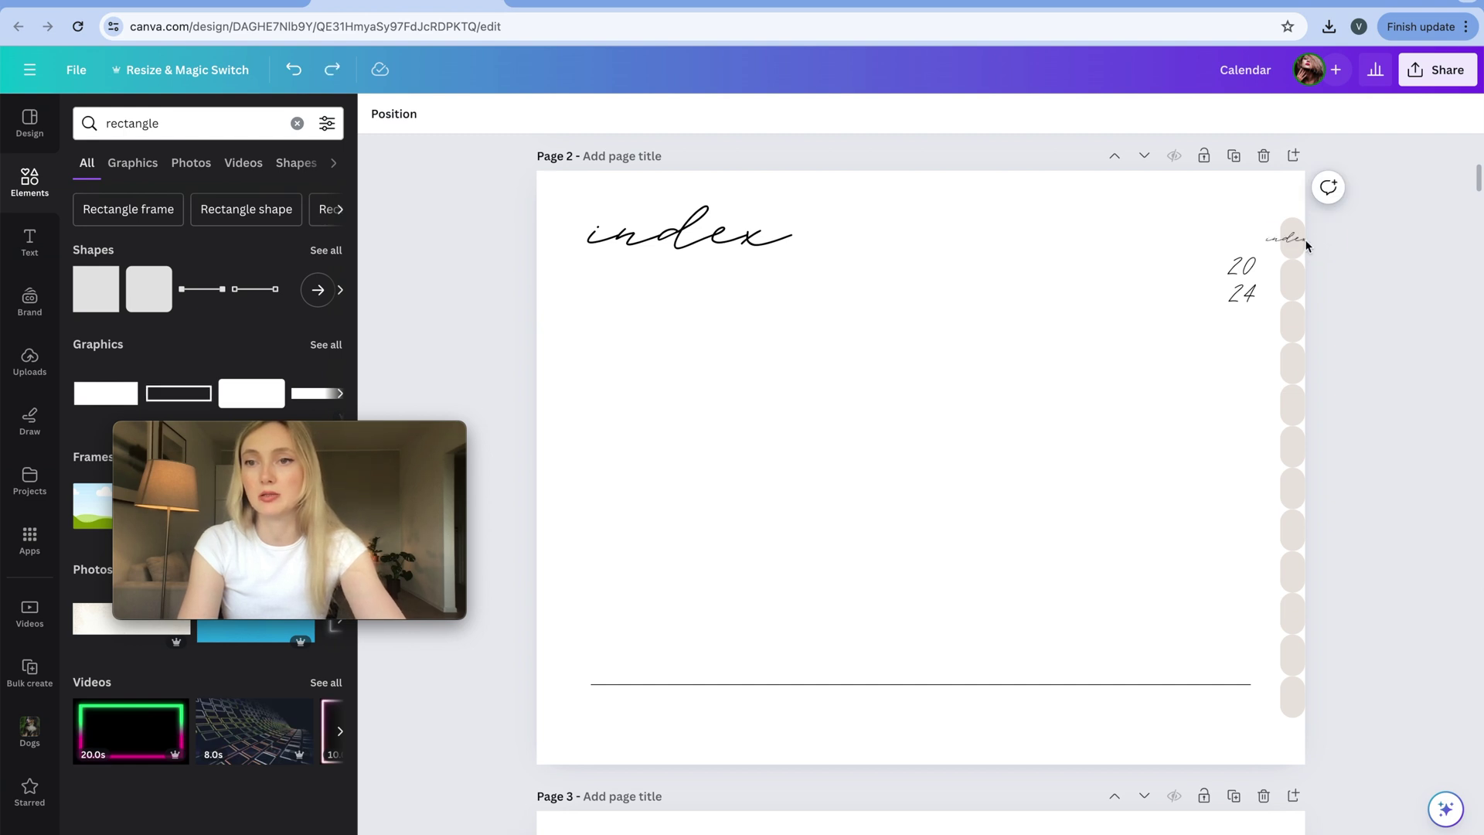
{"action": "left_click", "coordinate": [1285, 239]}
{"action": "key", "text": "Delete"}
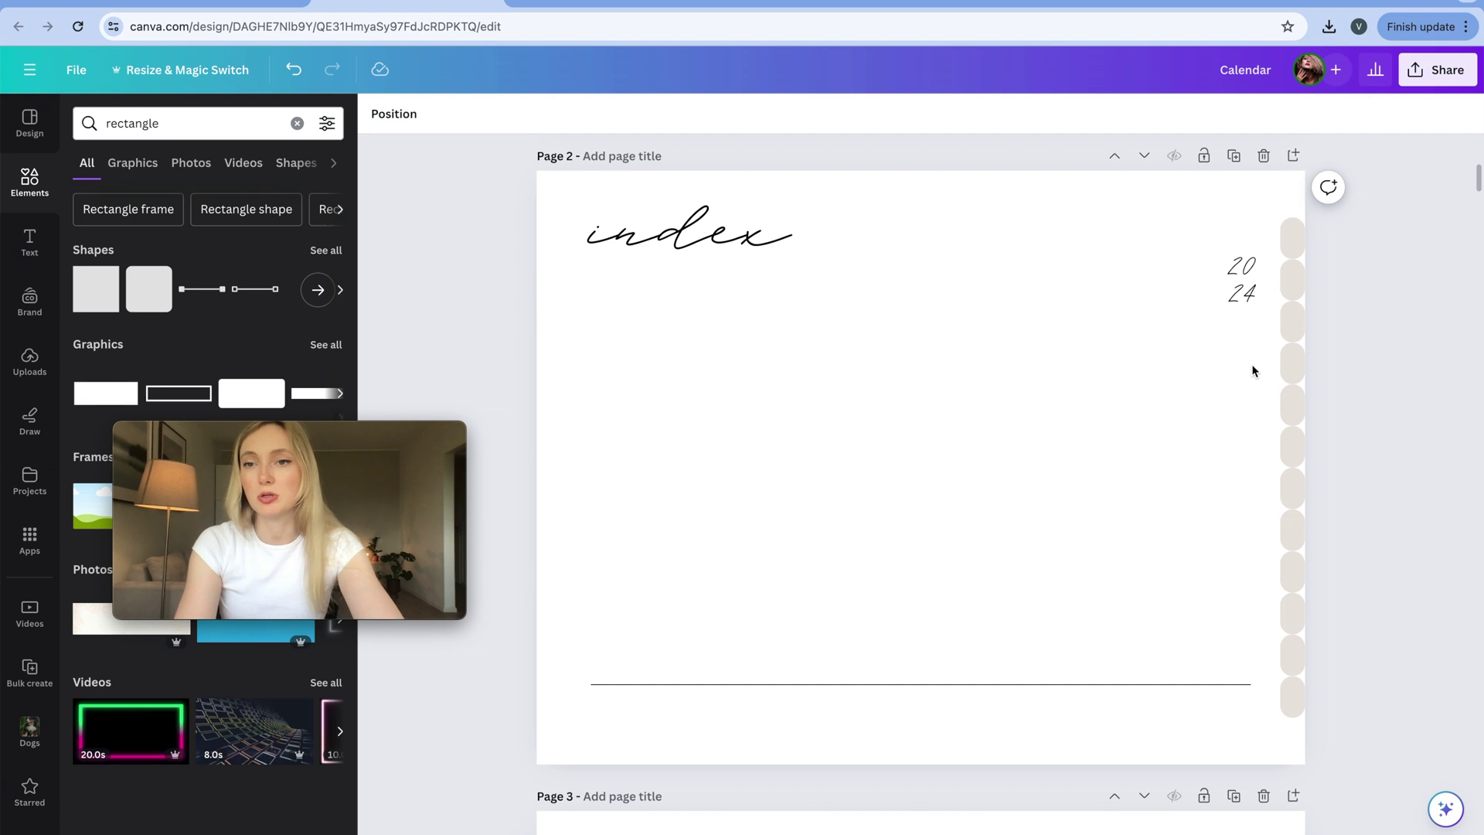
{"action": "left_click", "coordinate": [1126, 394]}
{"action": "key", "text": "ctrl+v"}
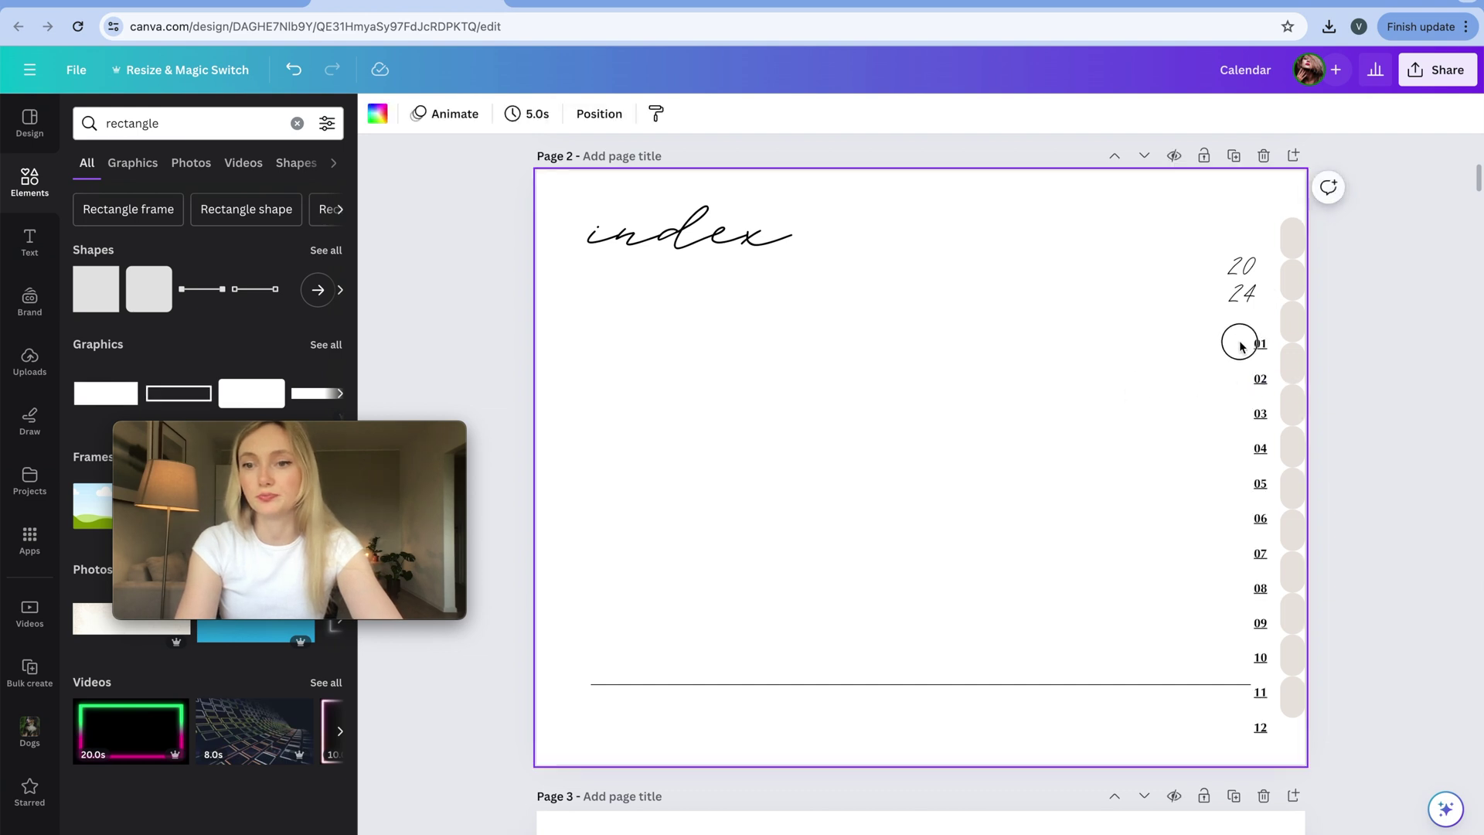
Move the 01–12 number column beside the tabs, with 12 on the last tab
{"action": "left_click_drag", "start_coordinate": [1240, 346], "coordinate": [1263, 736]}
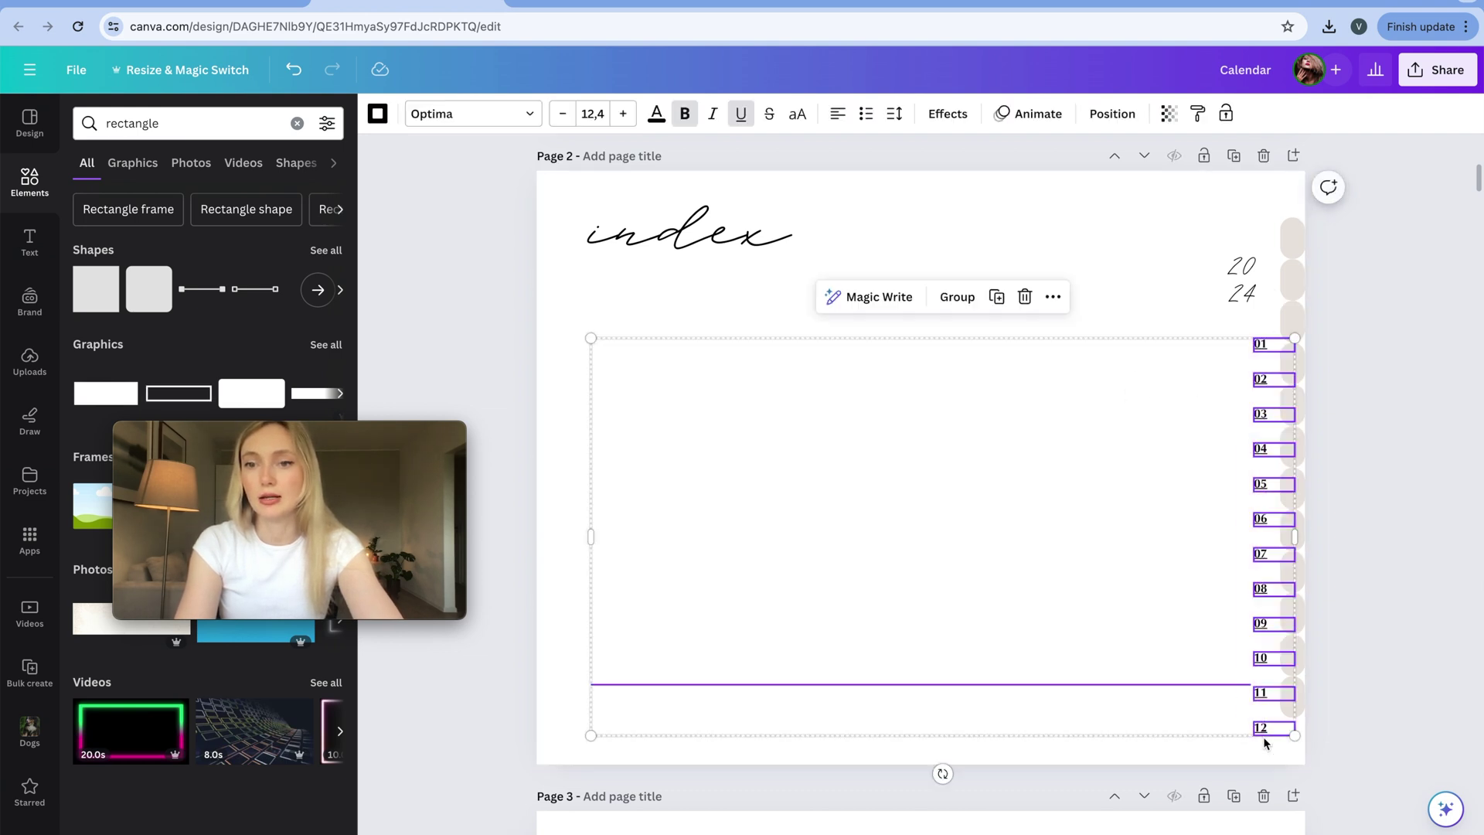
{"action": "left_click", "coordinate": [1130, 685], "text": "shift"}
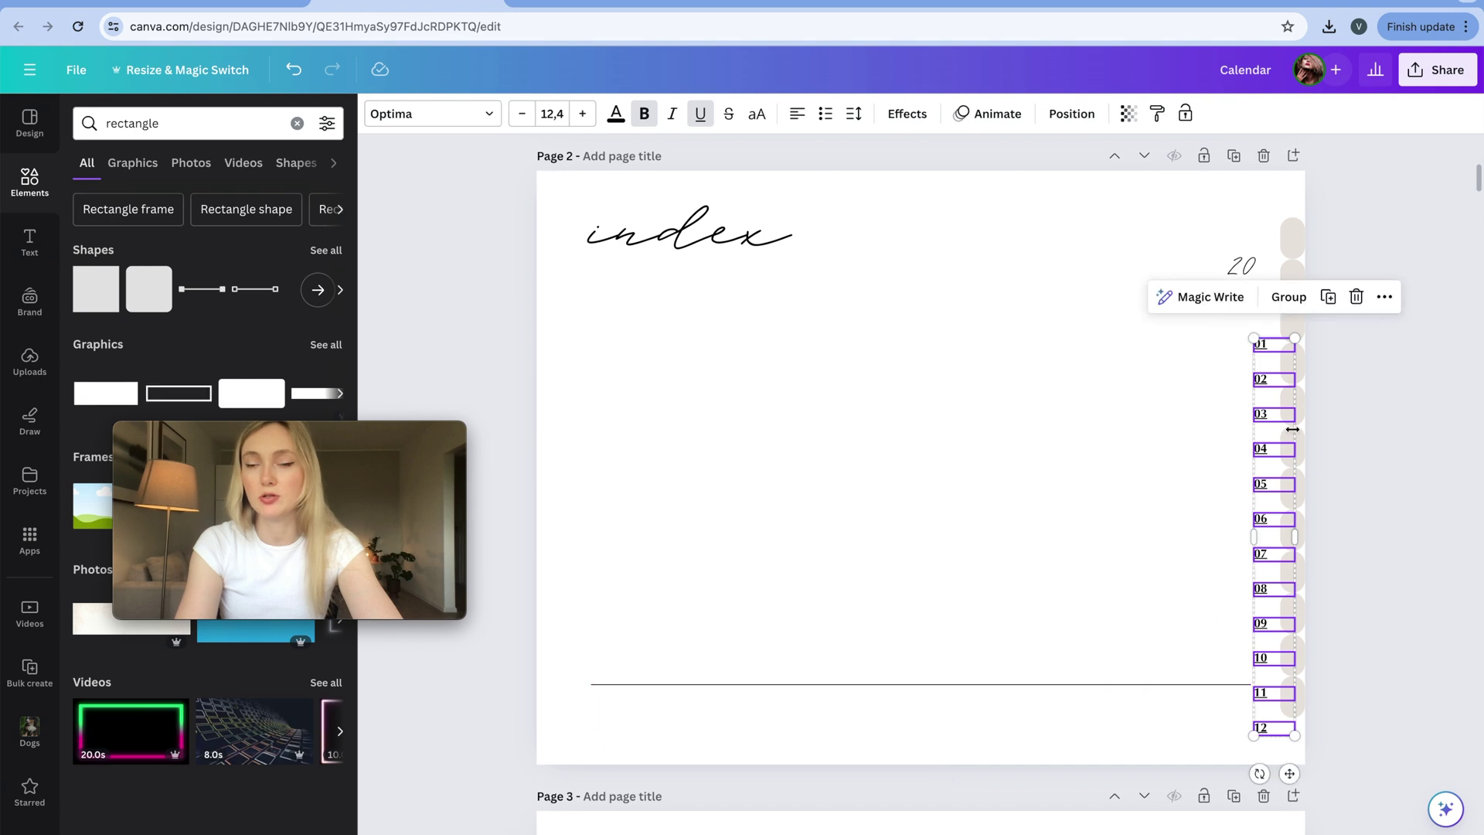
{"action": "left_click_drag", "start_coordinate": [1269, 388], "coordinate": [1291, 248]}
{"action": "left_click", "coordinate": [1311, 278]}
{"action": "left_click_drag", "start_coordinate": [1294, 655], "coordinate": [1294, 697]}
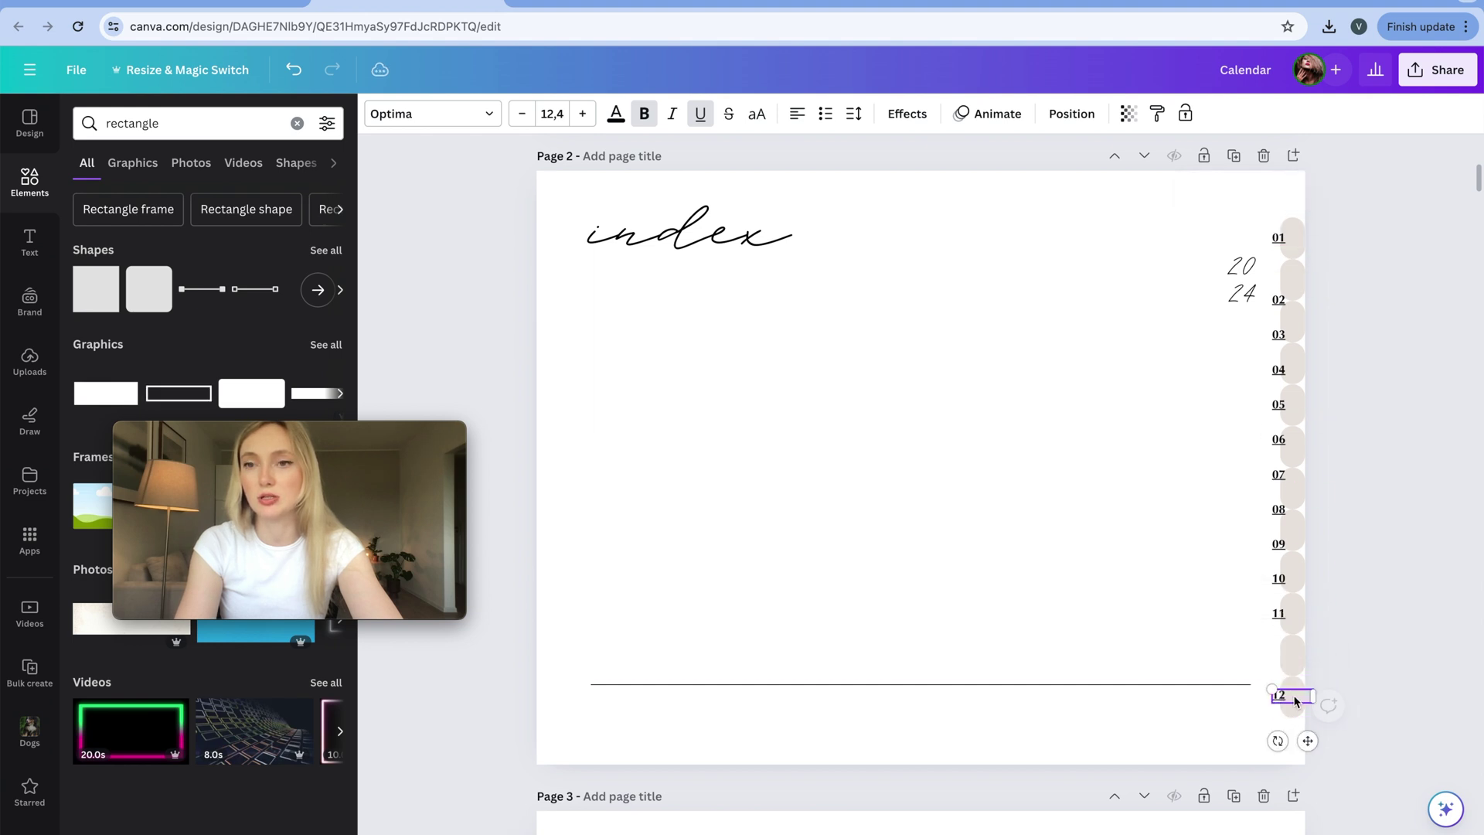
Space the twelve numbers evenly over the tabs, group them, and raise the 20 24 label
{"action": "left_click_drag", "start_coordinate": [1273, 334], "coordinate": [1277, 768]}
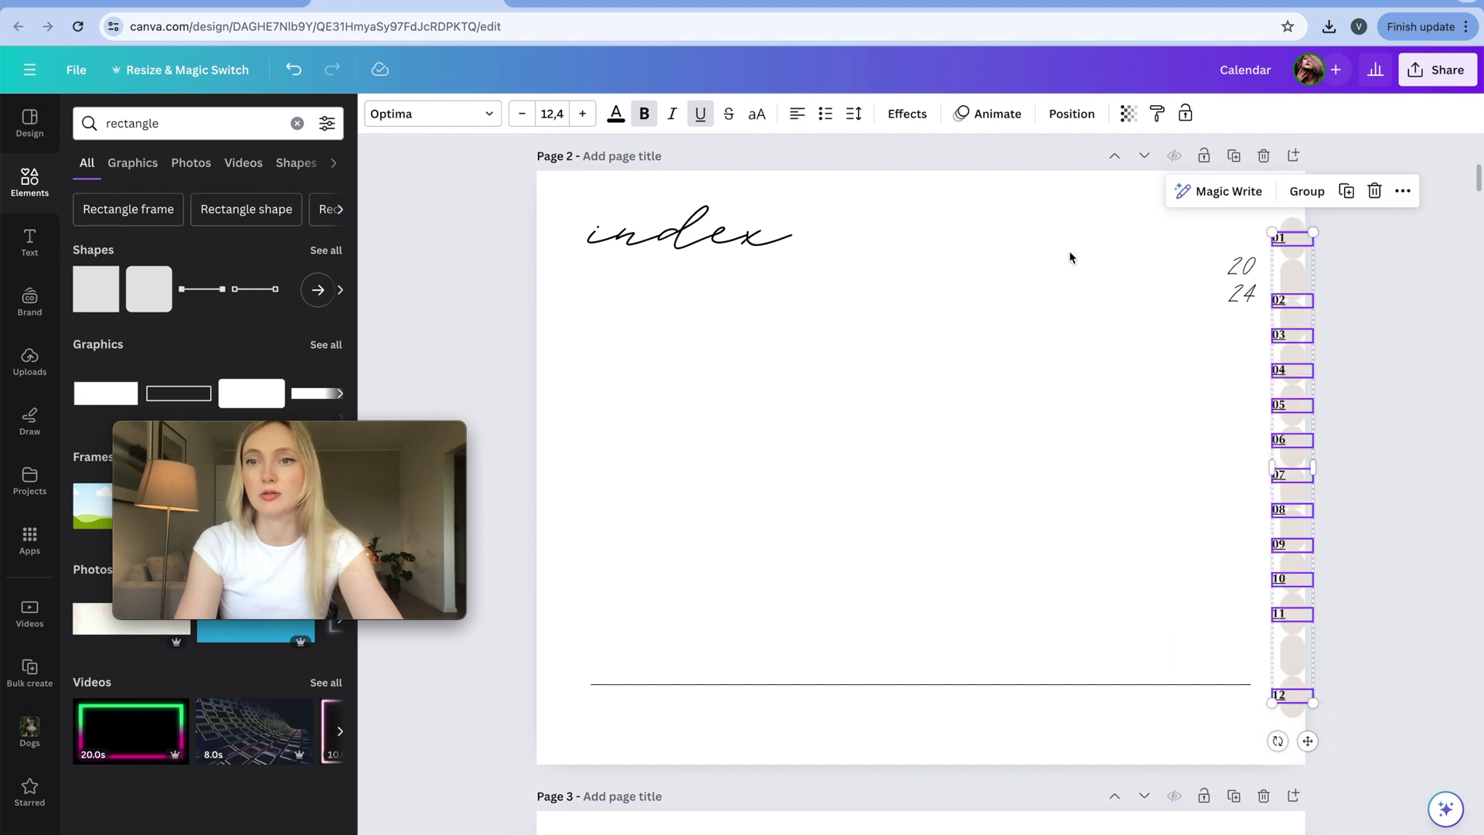
{"action": "left_click", "coordinate": [1066, 116]}
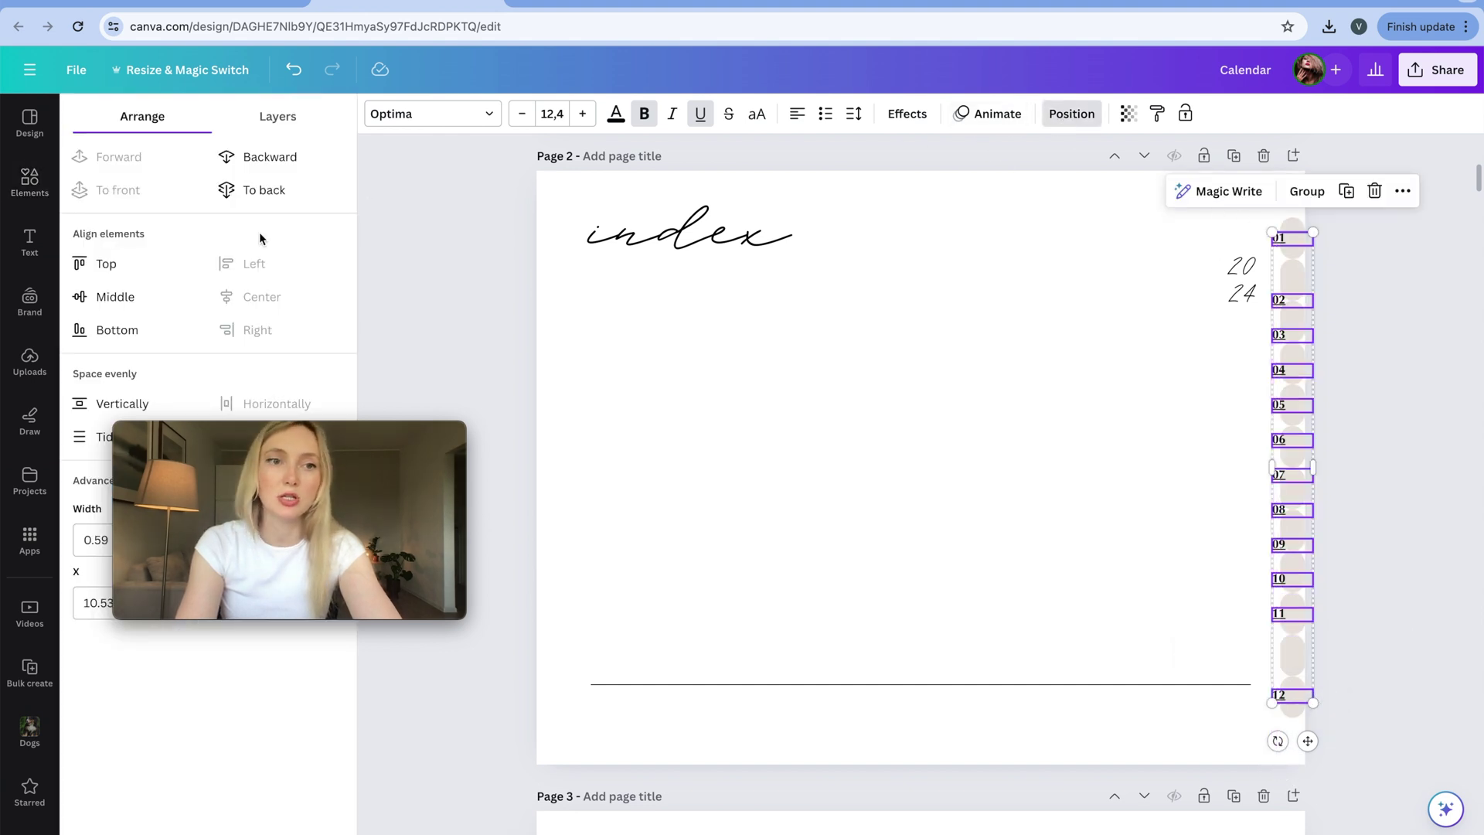
{"action": "left_click", "coordinate": [120, 404]}
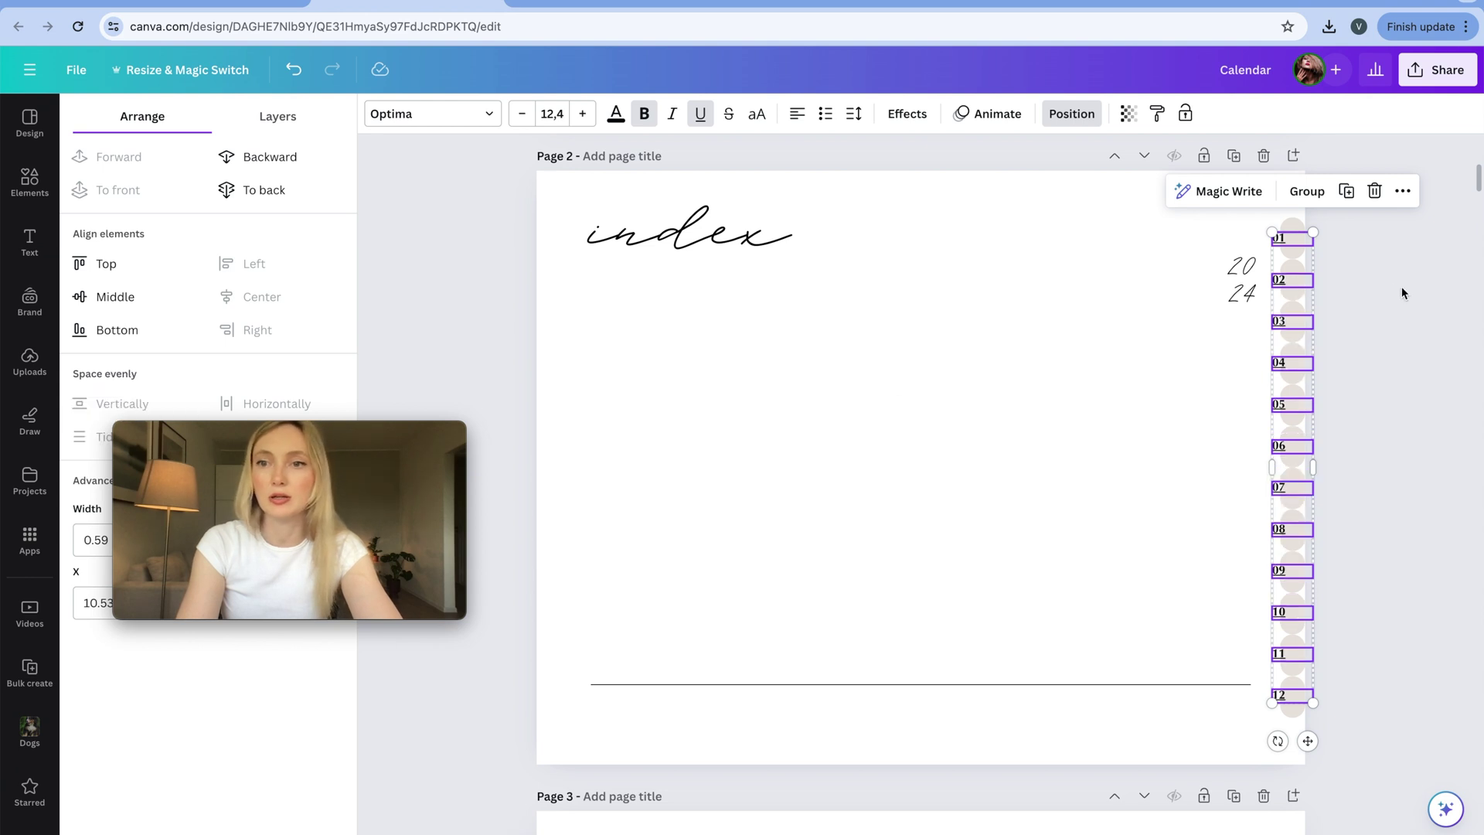
{"action": "left_click_drag", "start_coordinate": [1294, 282], "coordinate": [1307, 284]}
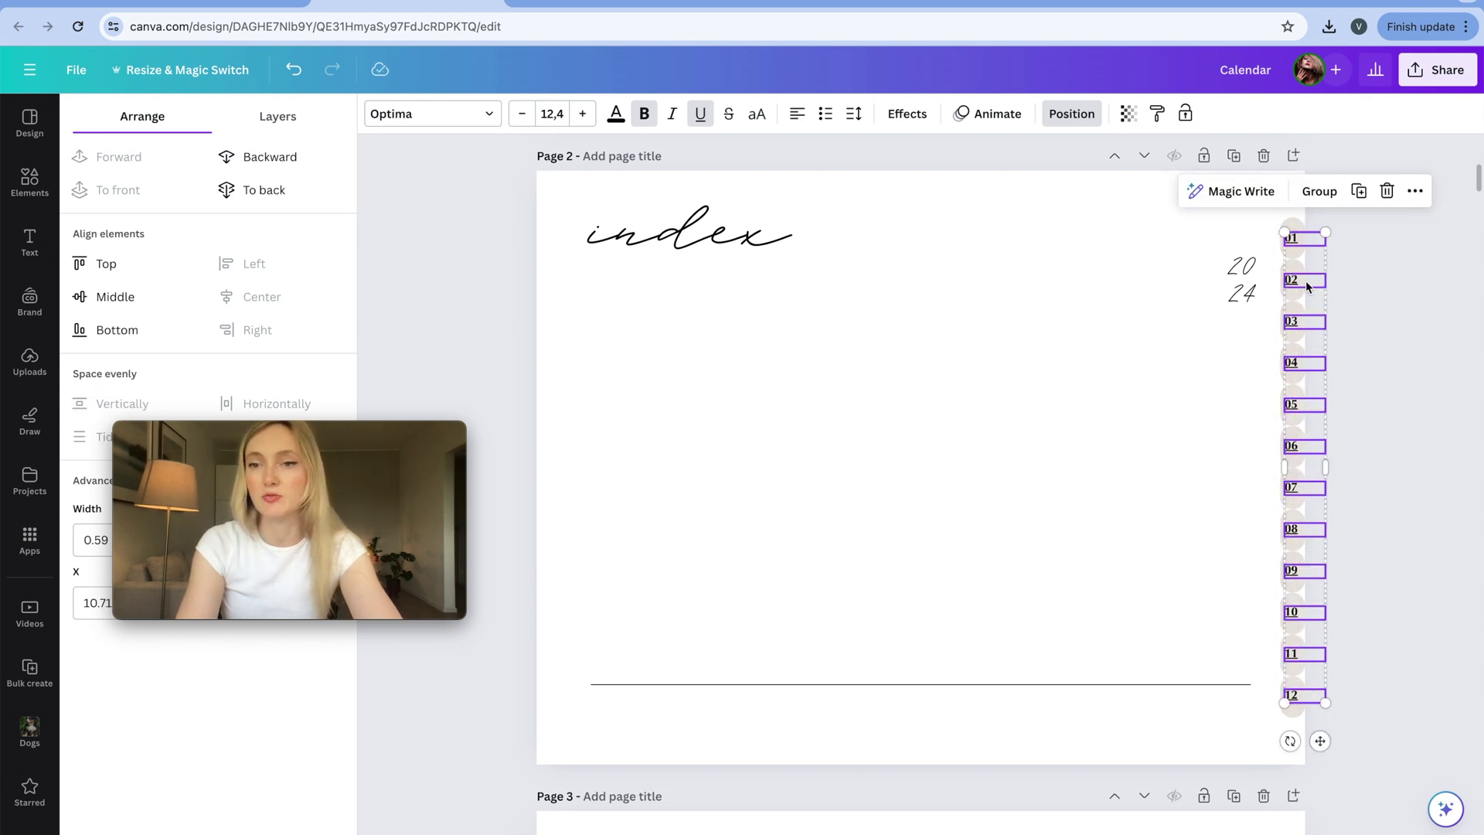
{"action": "left_click", "coordinate": [1319, 191]}
{"action": "left_click", "coordinate": [1366, 287]}
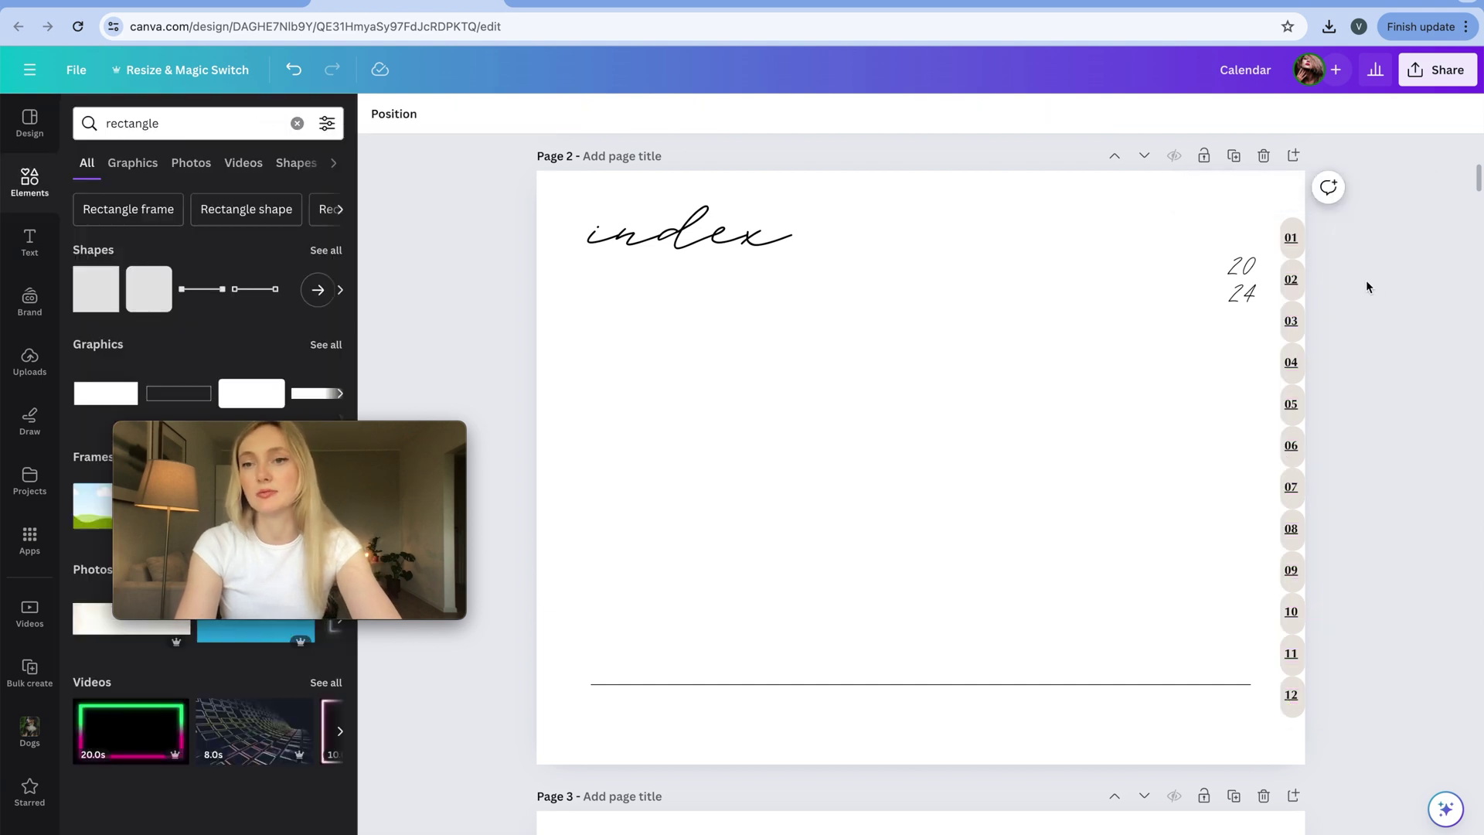
{"action": "left_click", "coordinate": [1213, 277]}
{"action": "left_click_drag", "start_coordinate": [1239, 237], "coordinate": [1228, 183]}
Link the 01 tab to page 3, the January page
{"action": "left_click", "coordinate": [1363, 266]}
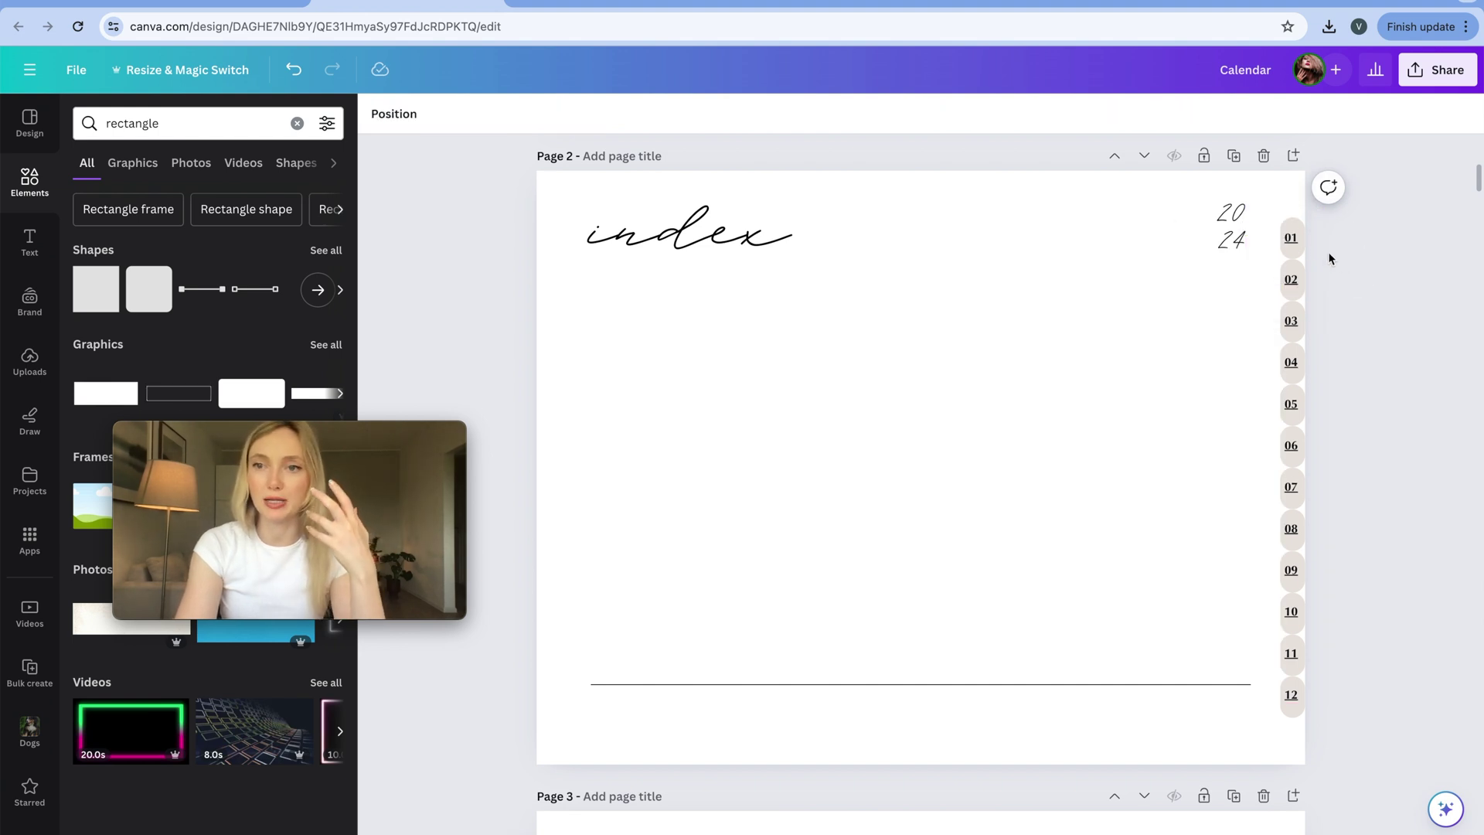
{"action": "left_click", "coordinate": [1297, 234]}
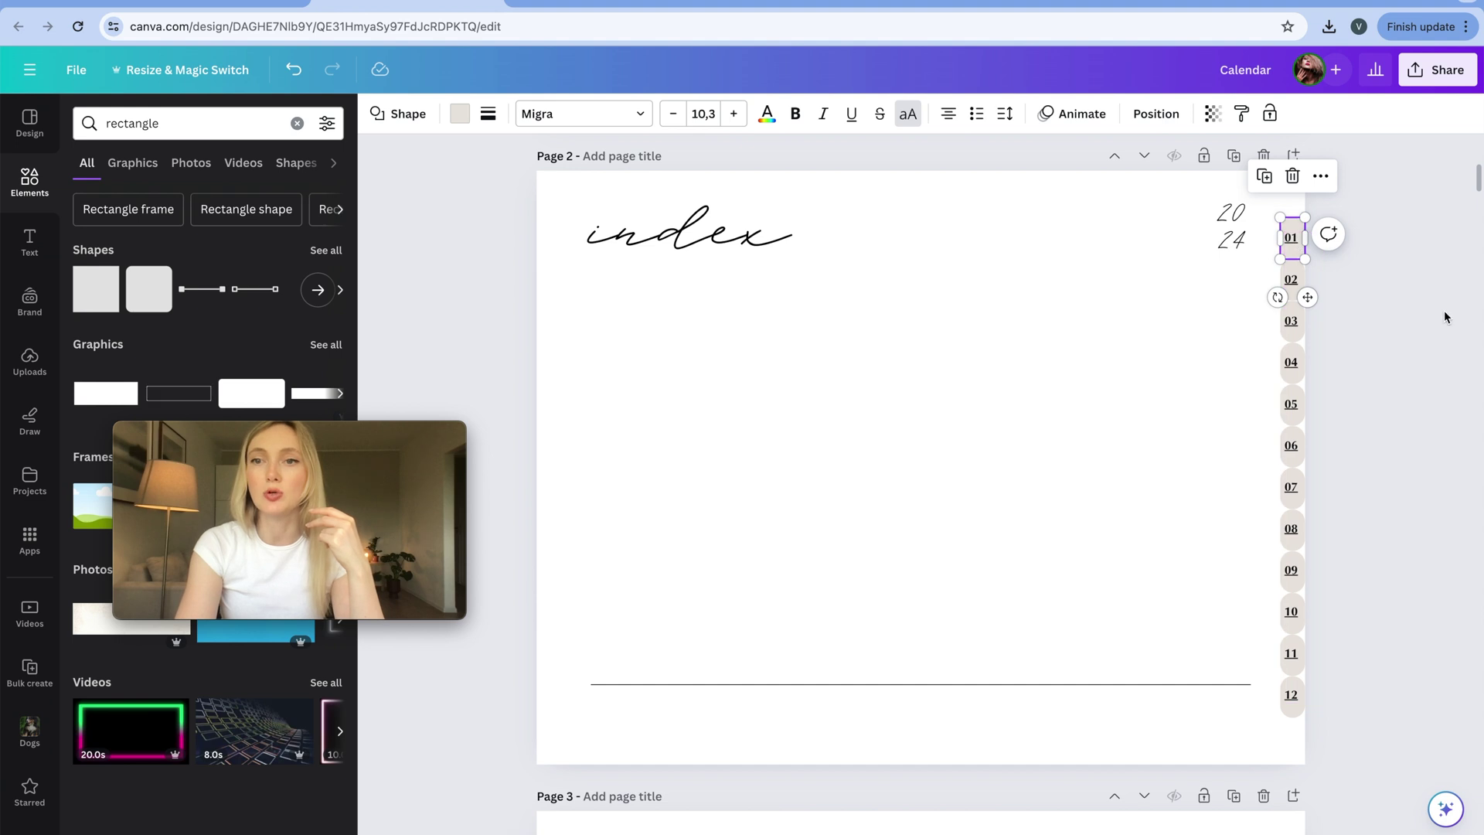
{"action": "left_click", "coordinate": [1324, 181]}
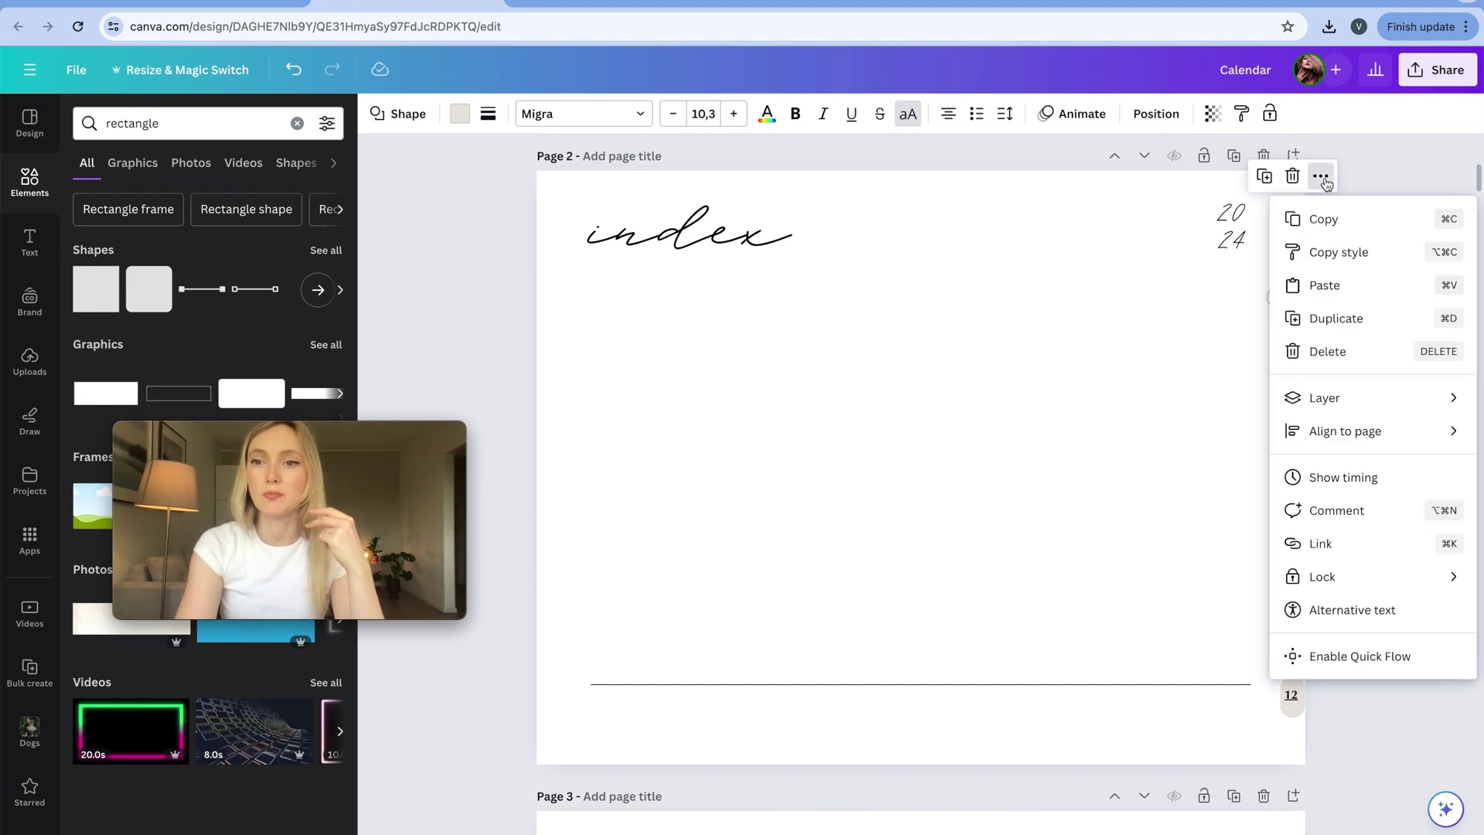
{"action": "left_click", "coordinate": [1356, 547]}
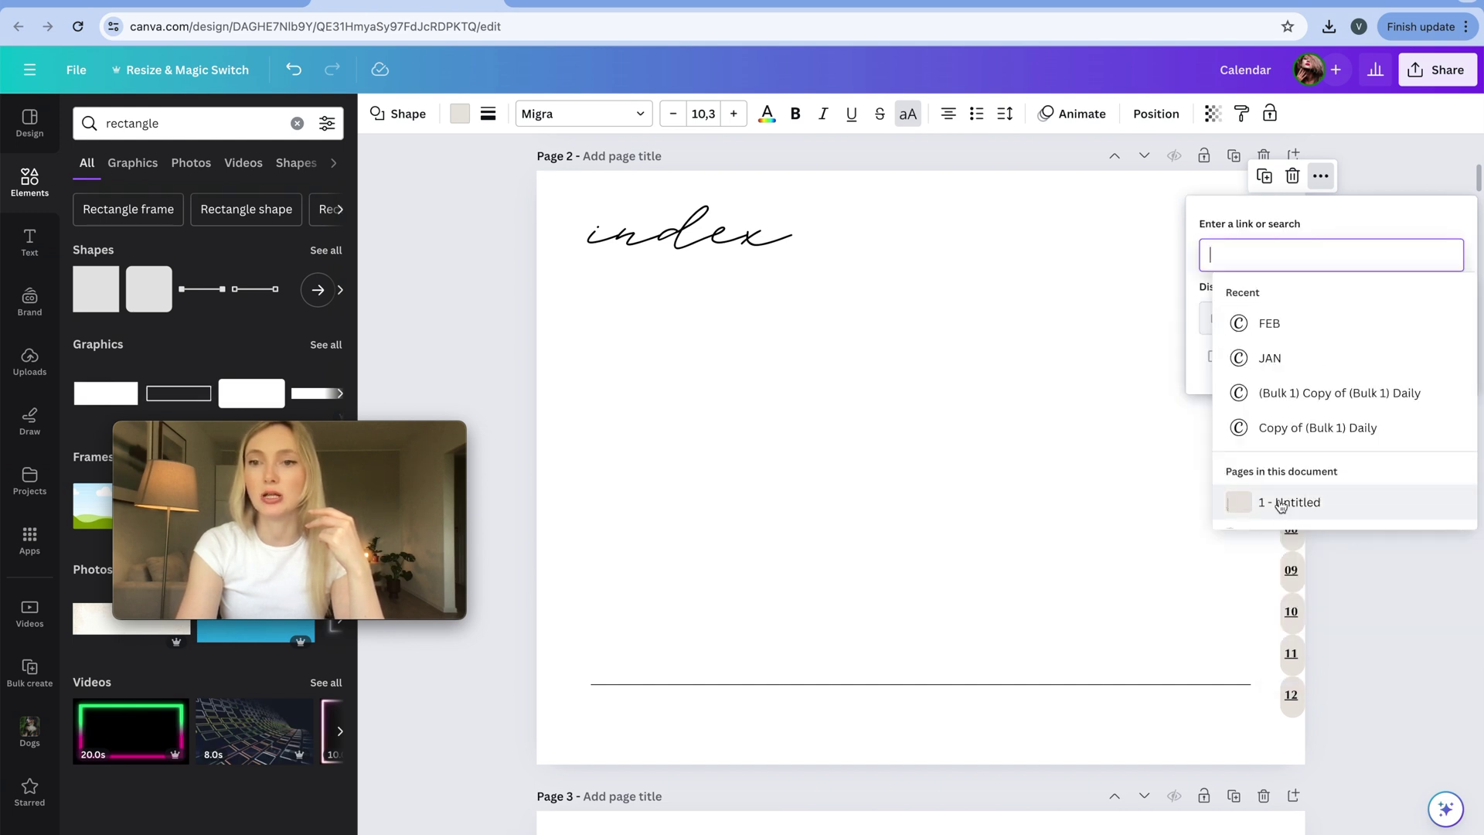
{"action": "scroll", "coordinate": [1306, 464], "scroll_direction": "down", "scroll_amount": 3}
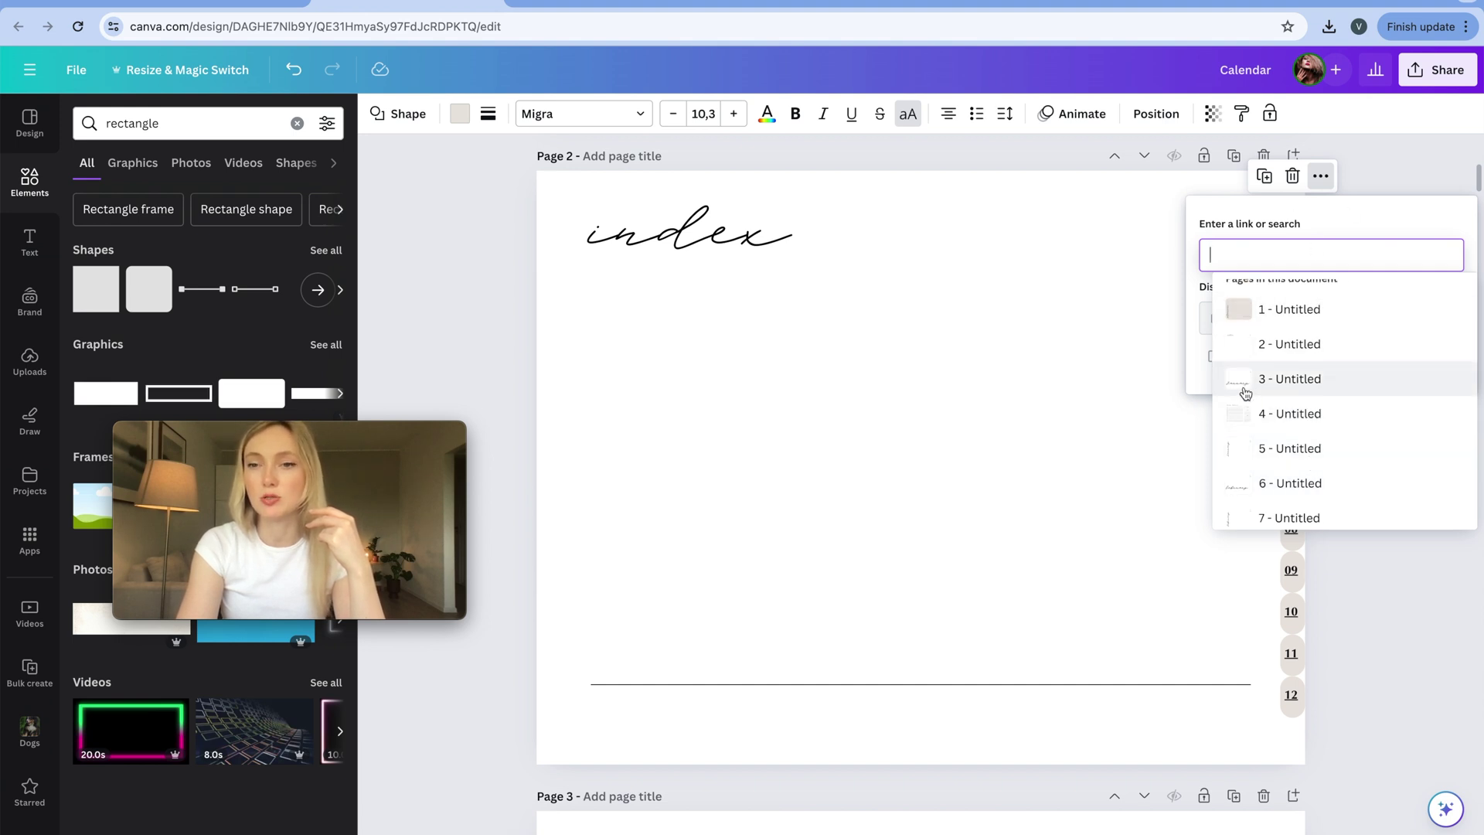
{"action": "left_click", "coordinate": [1245, 393]}
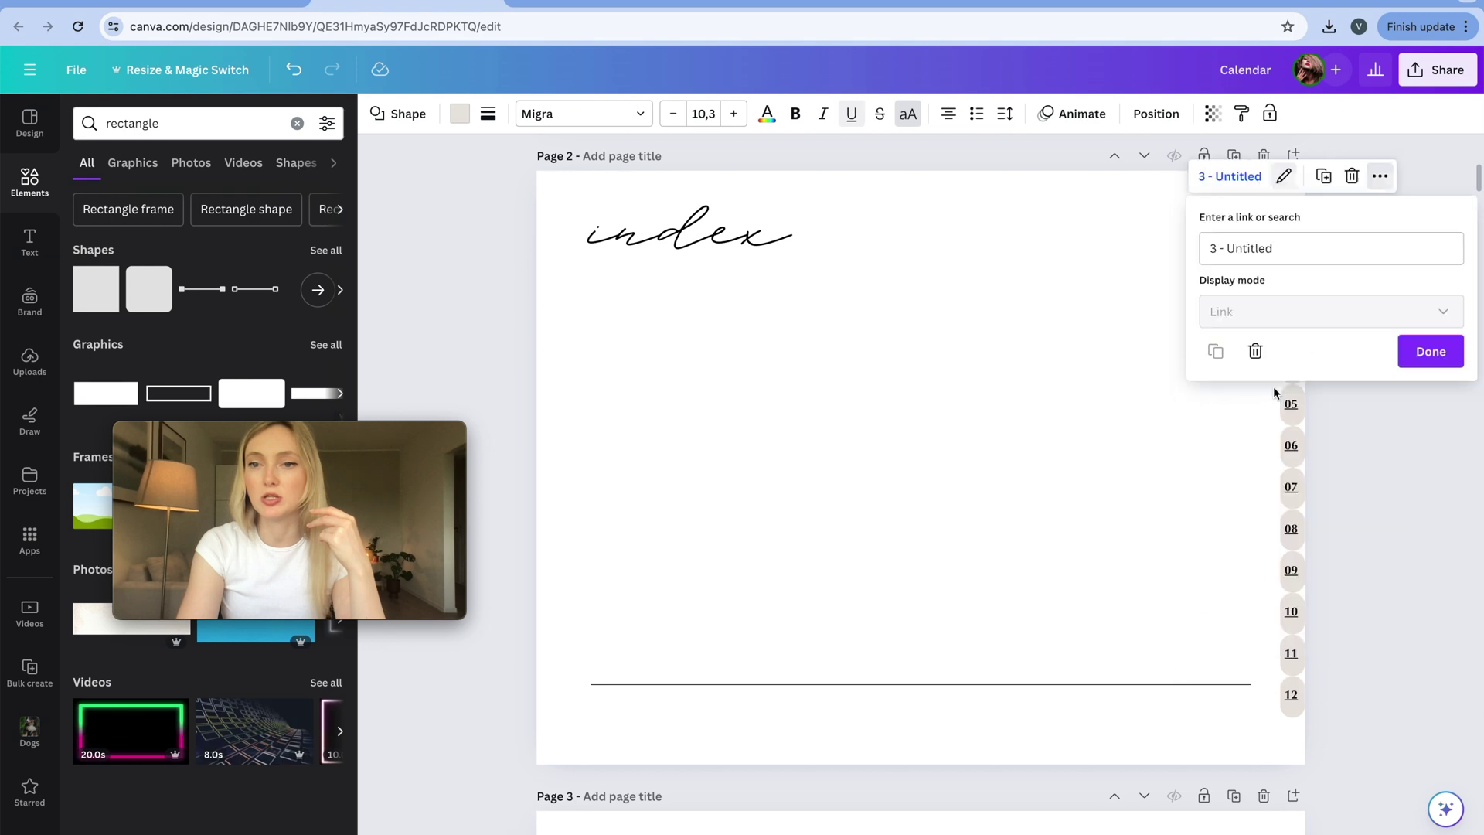
{"action": "left_click", "coordinate": [1431, 354]}
{"action": "scroll", "coordinate": [939, 461], "scroll_direction": "down", "scroll_amount": 8}
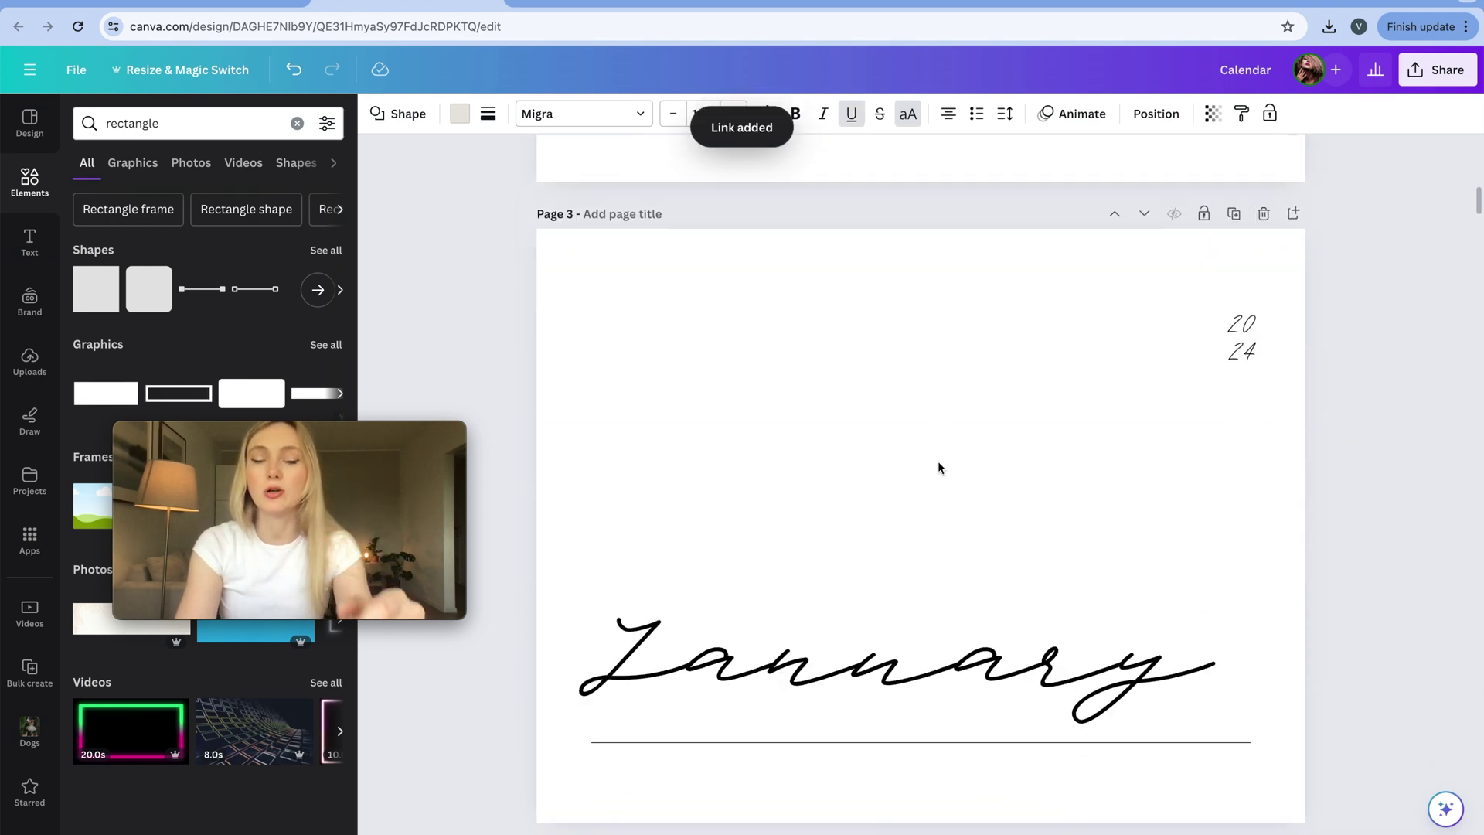
Title page 3 'January 2024'
{"action": "scroll", "coordinate": [938, 467], "scroll_direction": "up", "scroll_amount": 2}
{"action": "left_click", "coordinate": [628, 331]}
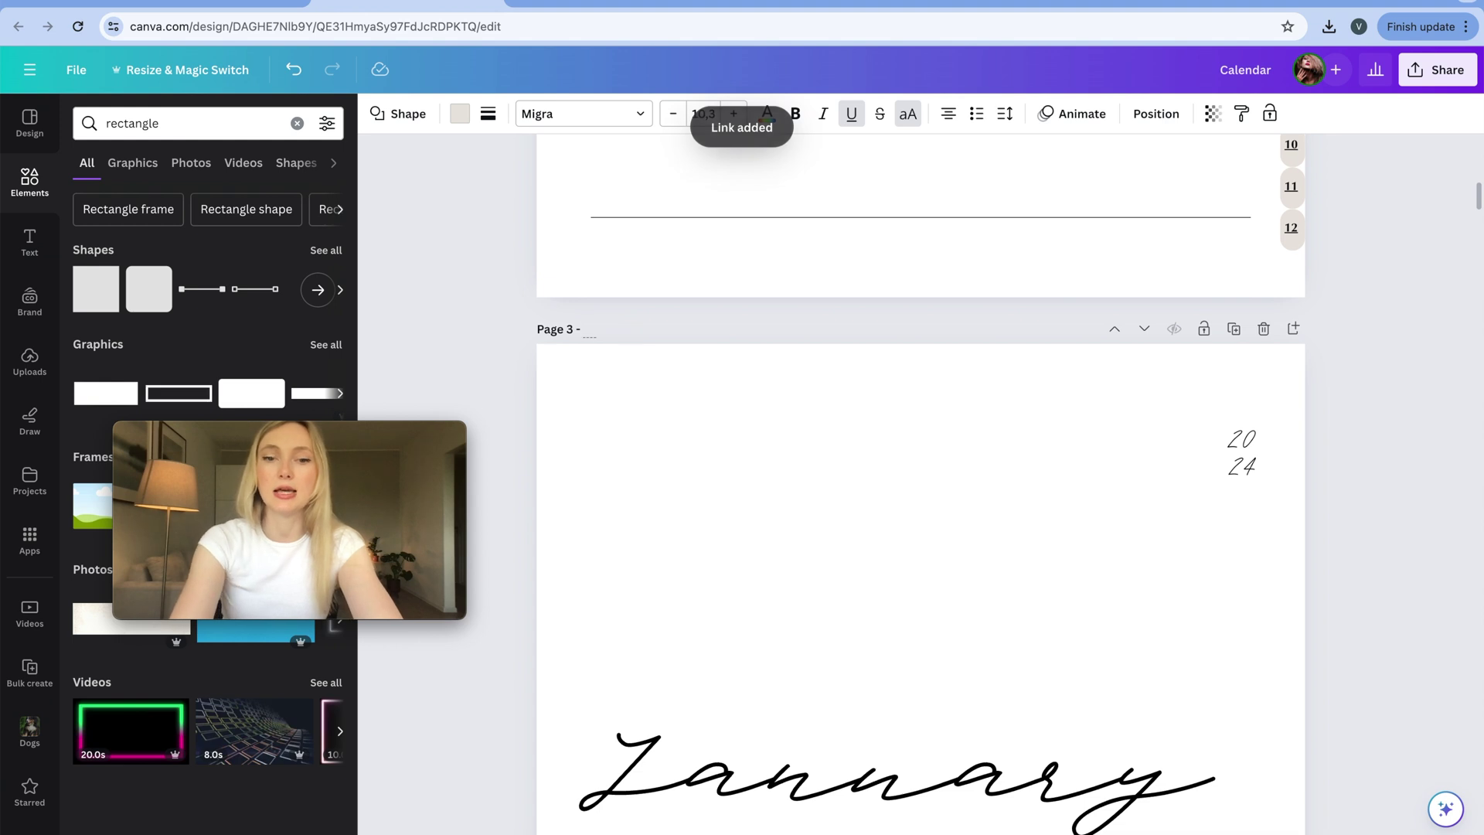
{"action": "type", "text": "January 20"}
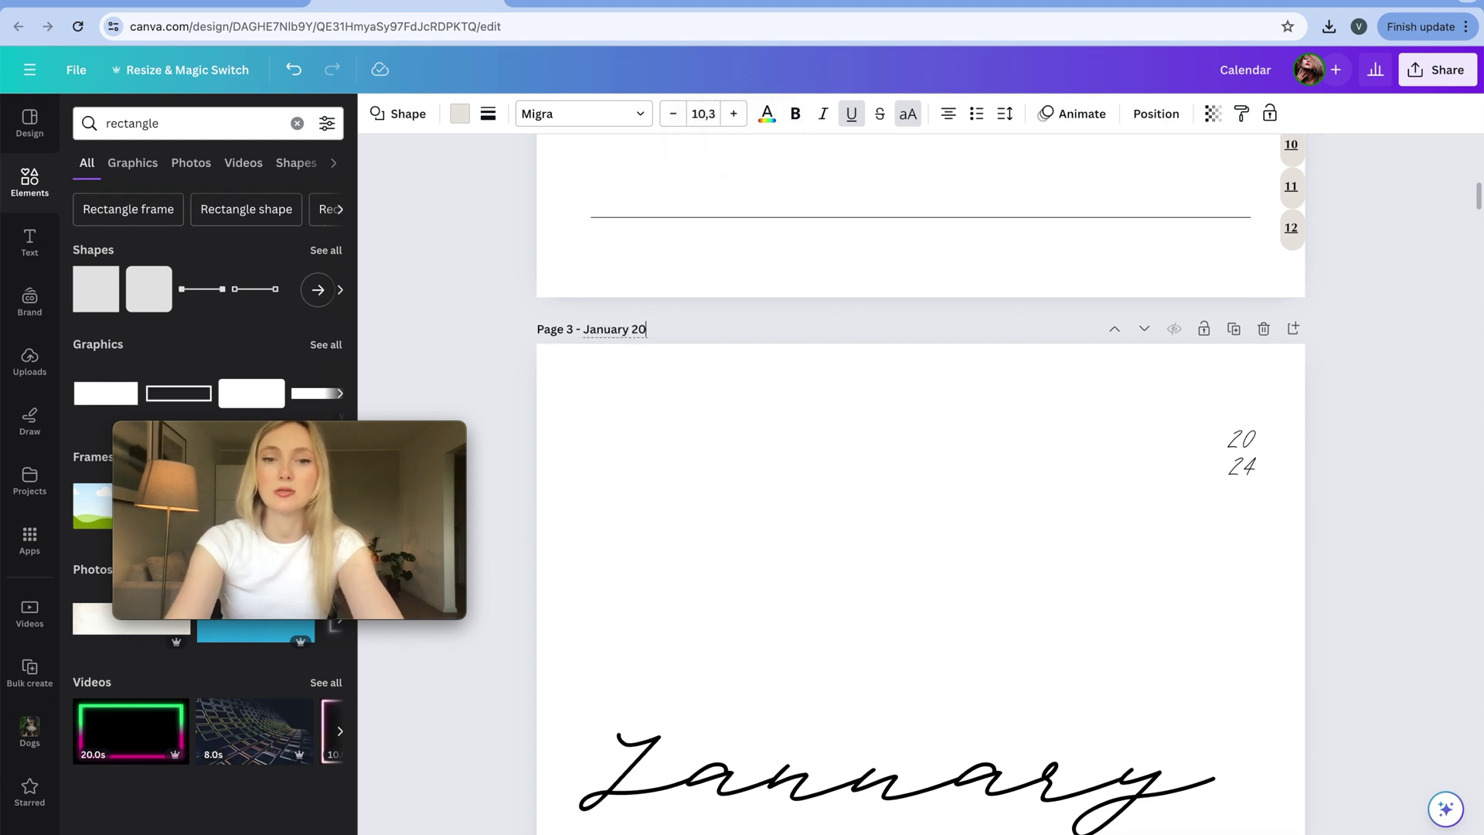
{"action": "type", "text": "24"}
Shift the month-number group left onto the tabs
{"action": "scroll", "coordinate": [1303, 378], "scroll_direction": "up", "scroll_amount": 2}
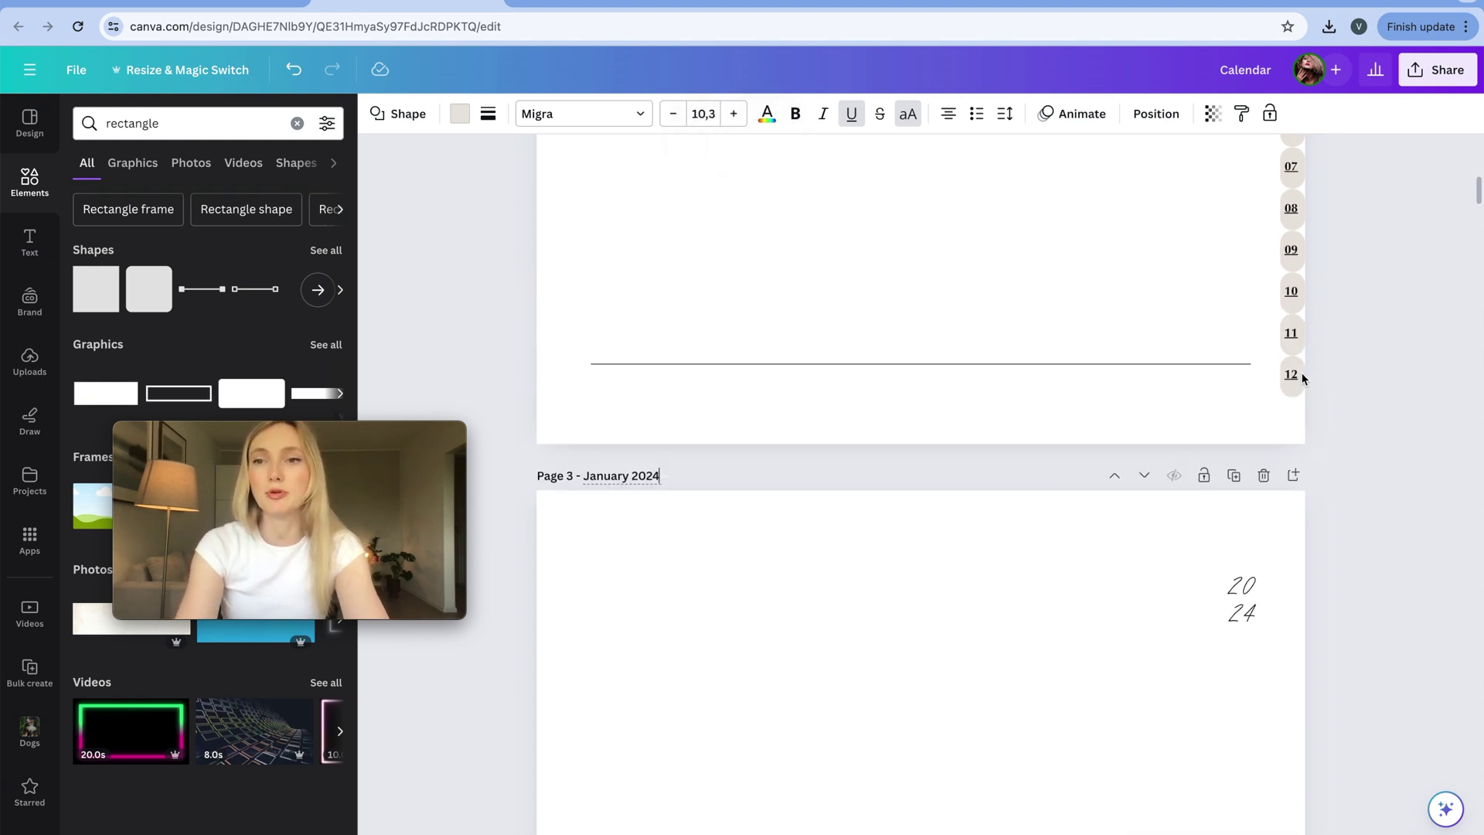
{"action": "scroll", "coordinate": [1303, 379], "scroll_direction": "up", "scroll_amount": 5}
{"action": "left_click", "coordinate": [1302, 369]}
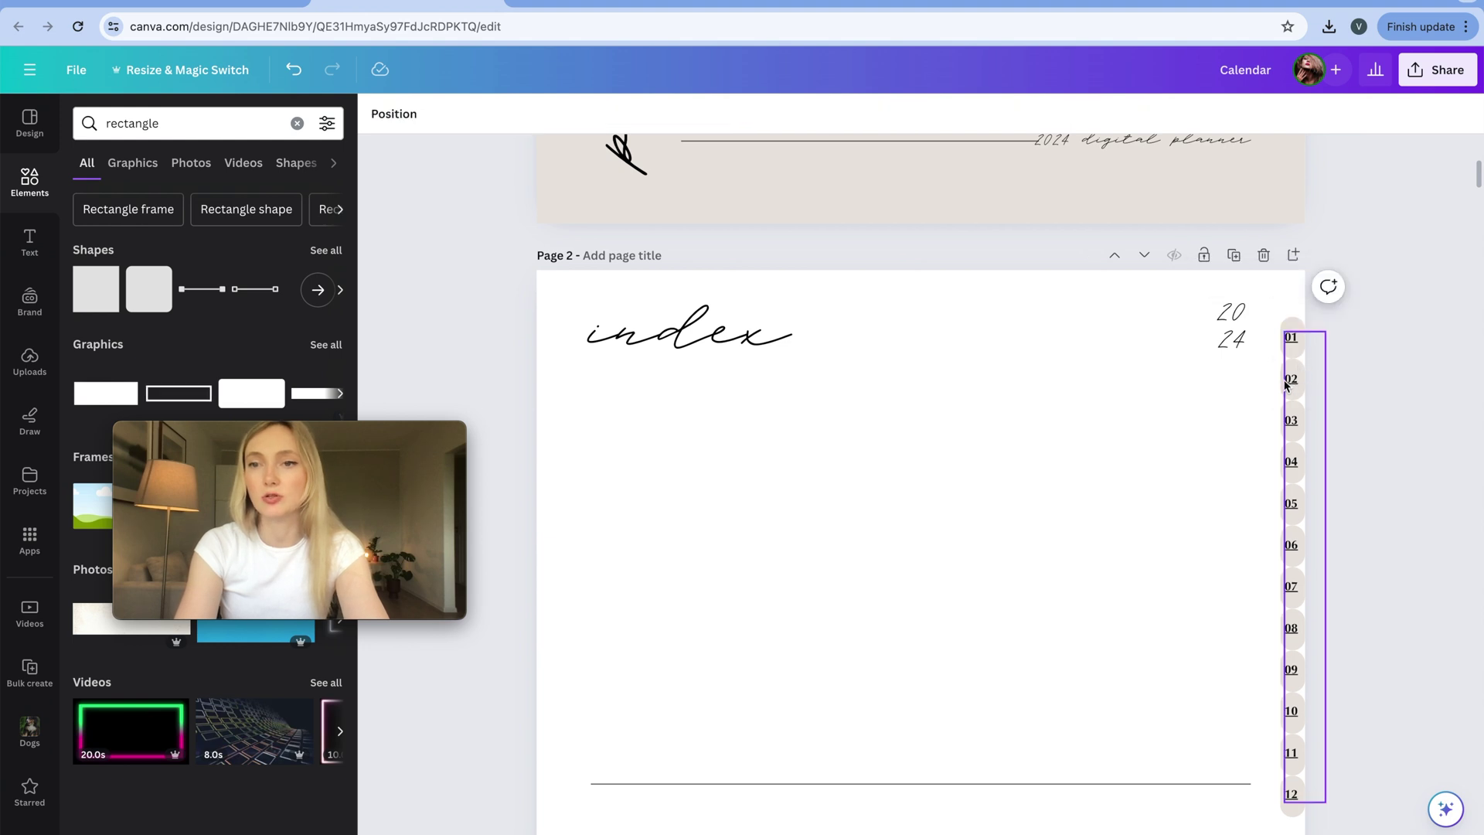
{"action": "left_click", "coordinate": [1299, 358]}
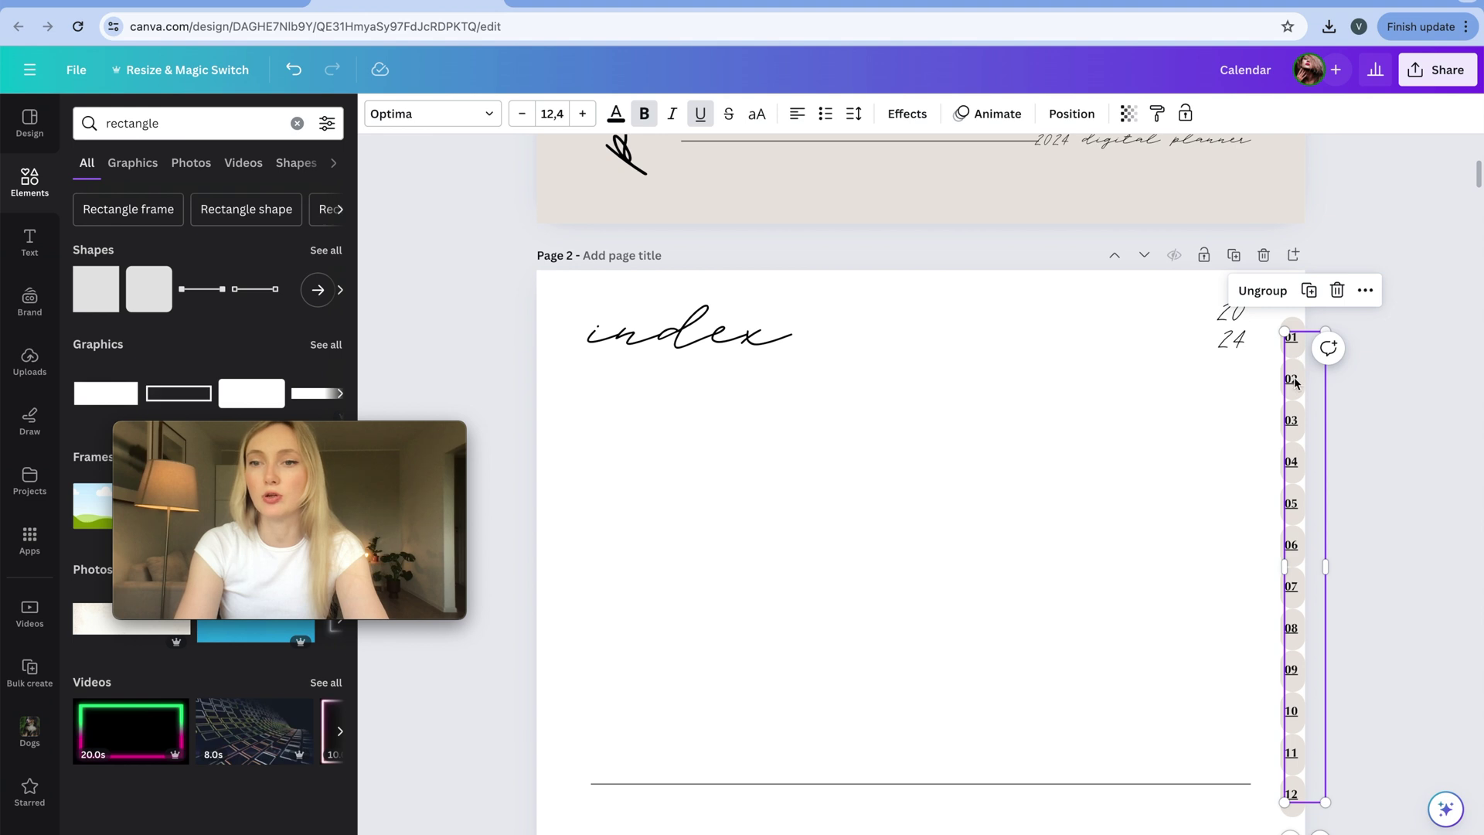
{"action": "left_click_drag", "start_coordinate": [1289, 375], "coordinate": [1248, 378]}
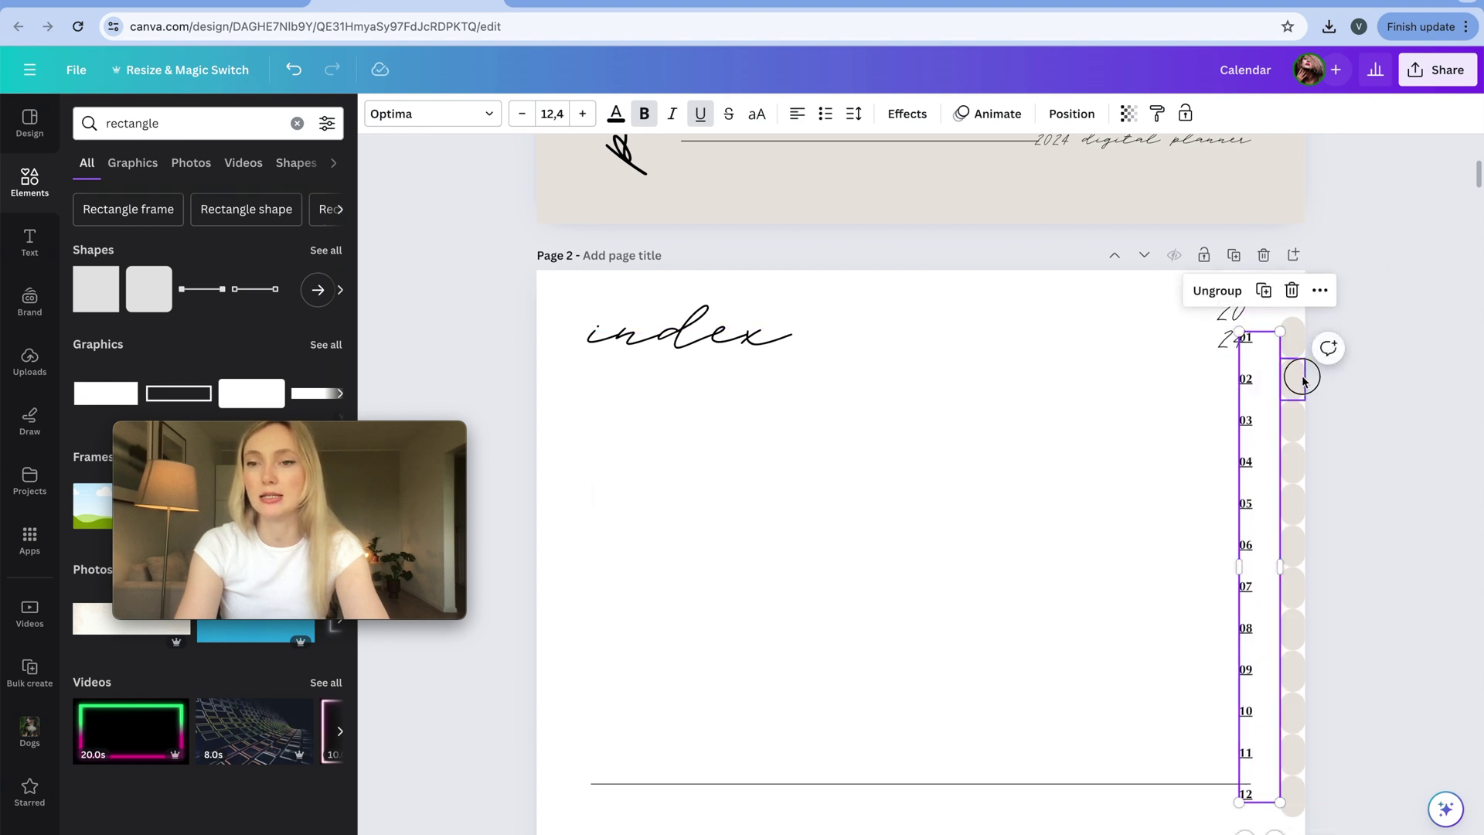
Link the tab beside 02 to page 6
{"action": "left_click", "coordinate": [1303, 381]}
{"action": "left_click", "coordinate": [1320, 317]}
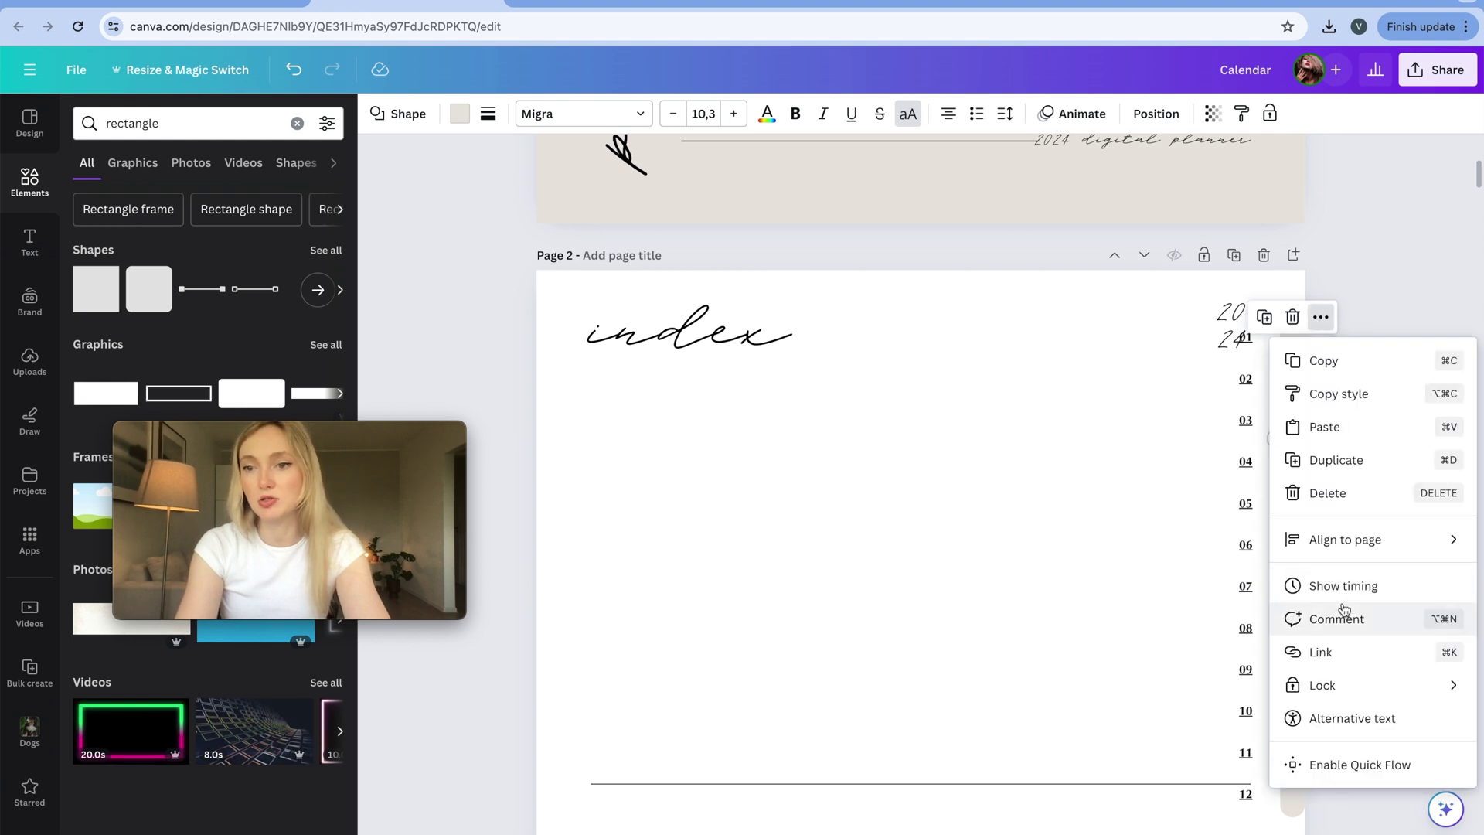
{"action": "left_click", "coordinate": [1321, 652]}
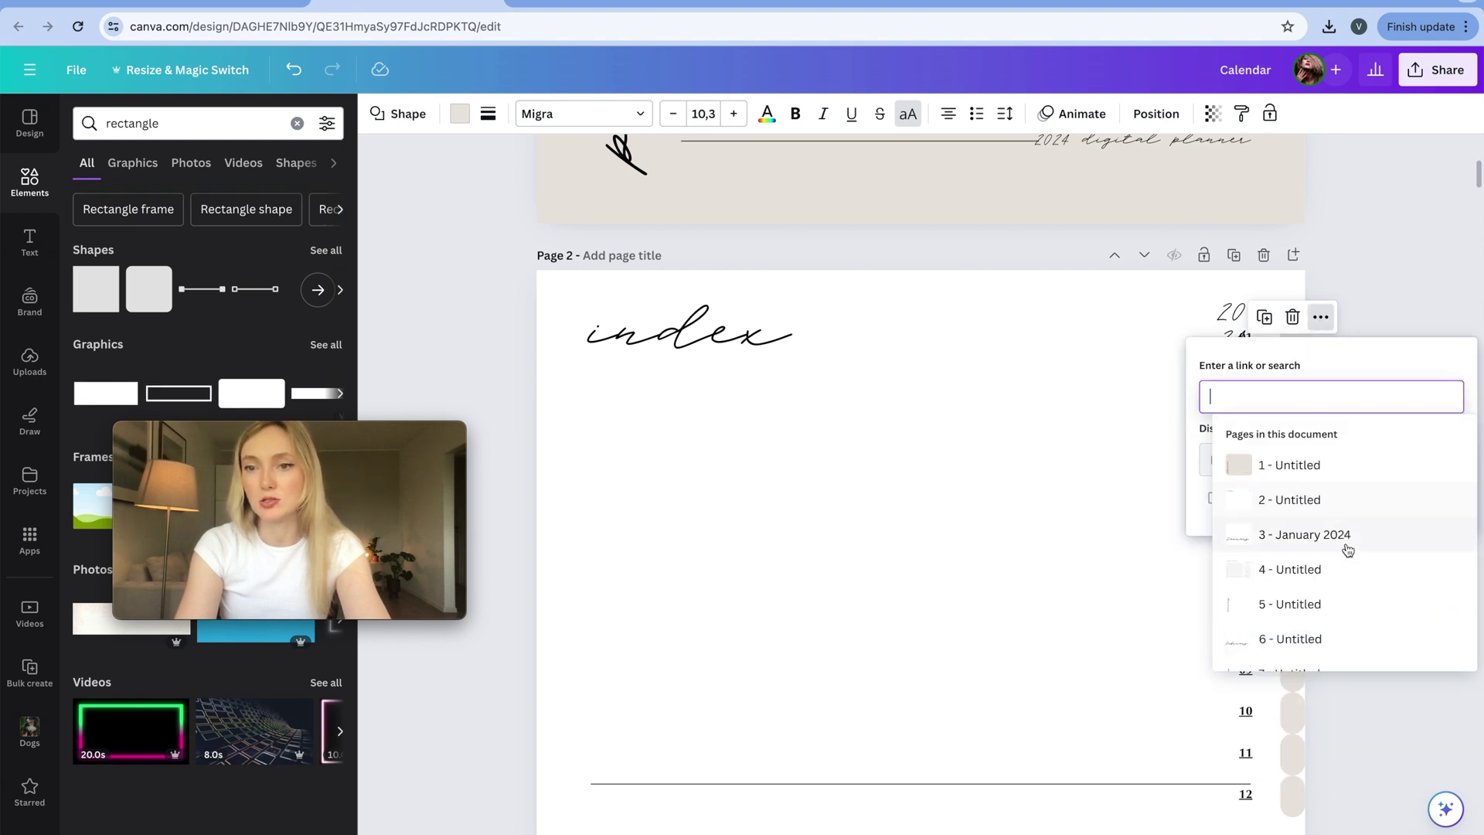
{"action": "scroll", "coordinate": [1330, 545], "scroll_direction": "up", "scroll_amount": 3}
{"action": "scroll", "coordinate": [1314, 556], "scroll_direction": "down", "scroll_amount": 3}
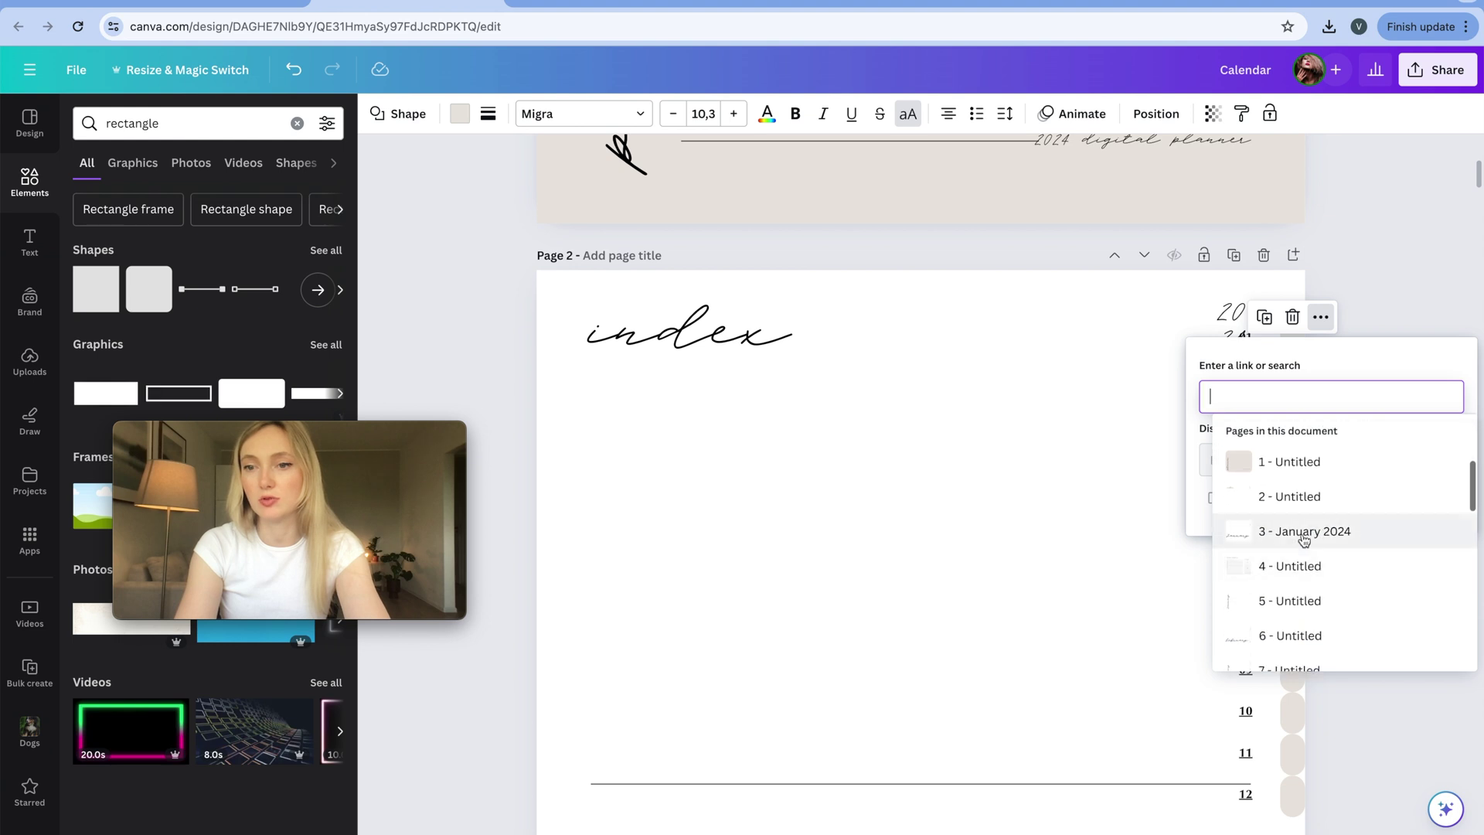
{"action": "scroll", "coordinate": [1304, 541], "scroll_direction": "down", "scroll_amount": 2}
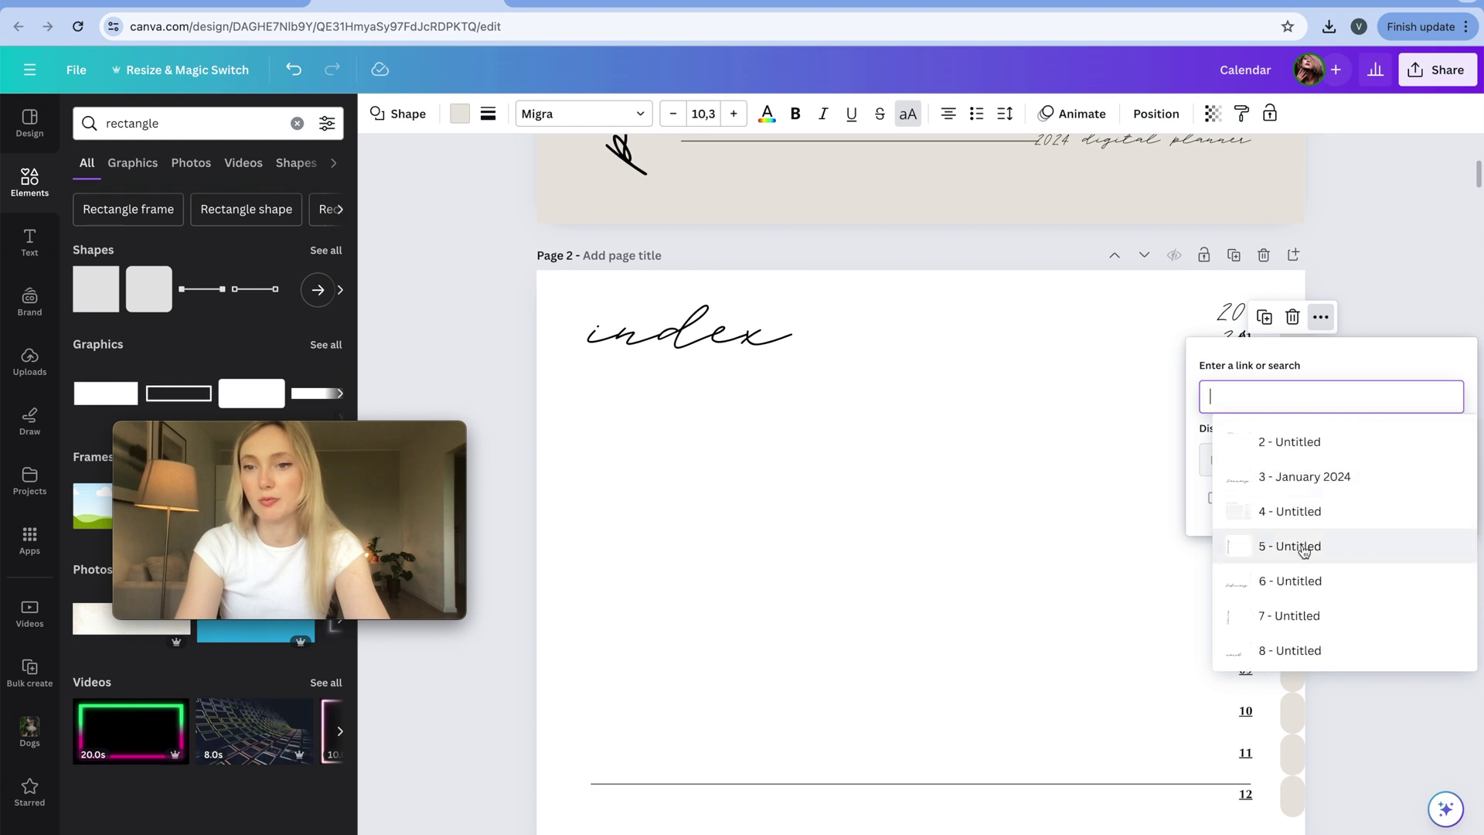
{"action": "left_click", "coordinate": [1330, 584]}
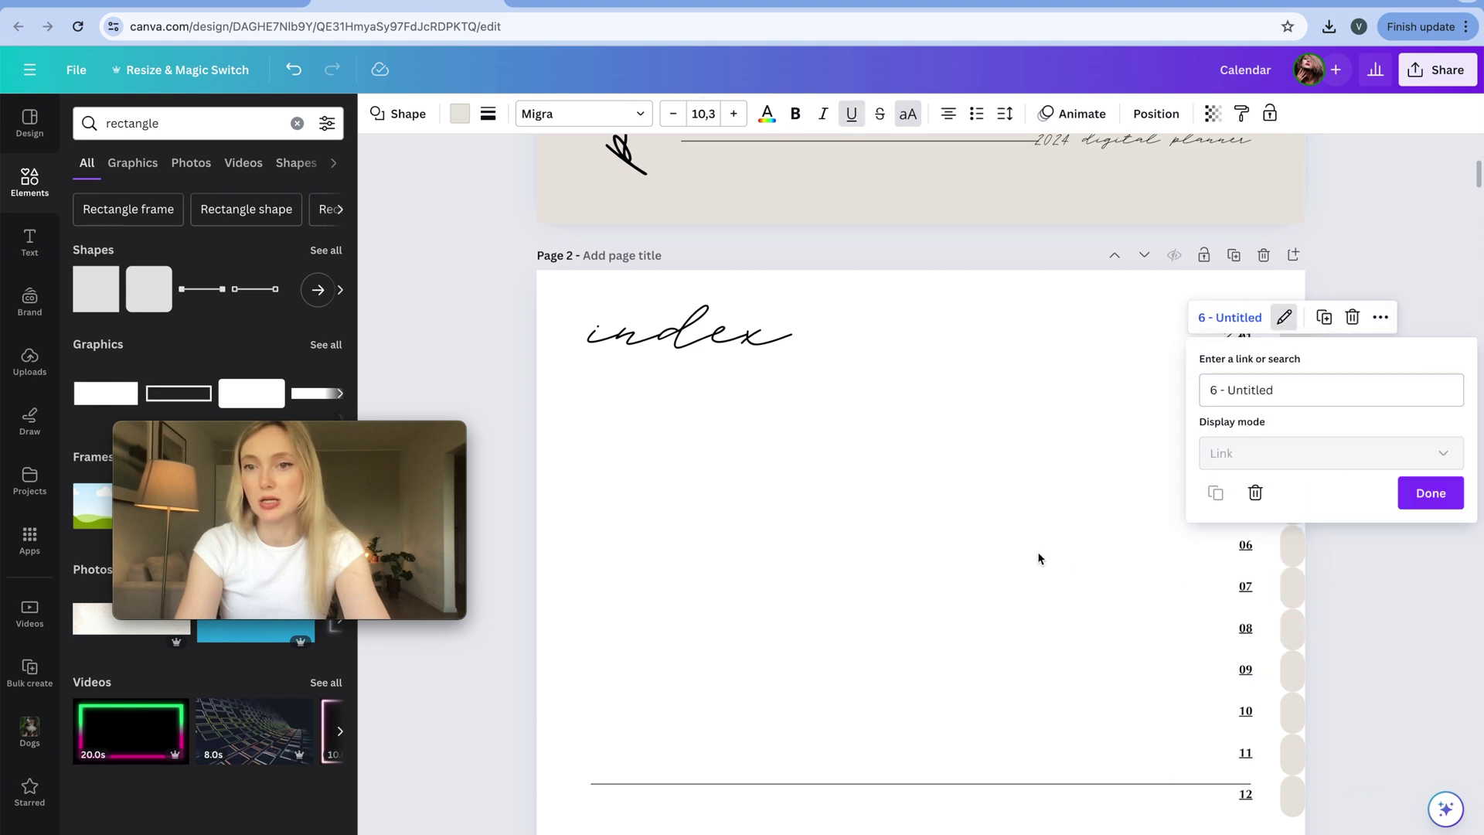
{"action": "left_click", "coordinate": [1434, 506]}
Title page 6 'FEB 2024'
{"action": "scroll", "coordinate": [892, 563], "scroll_direction": "down", "scroll_amount": 7}
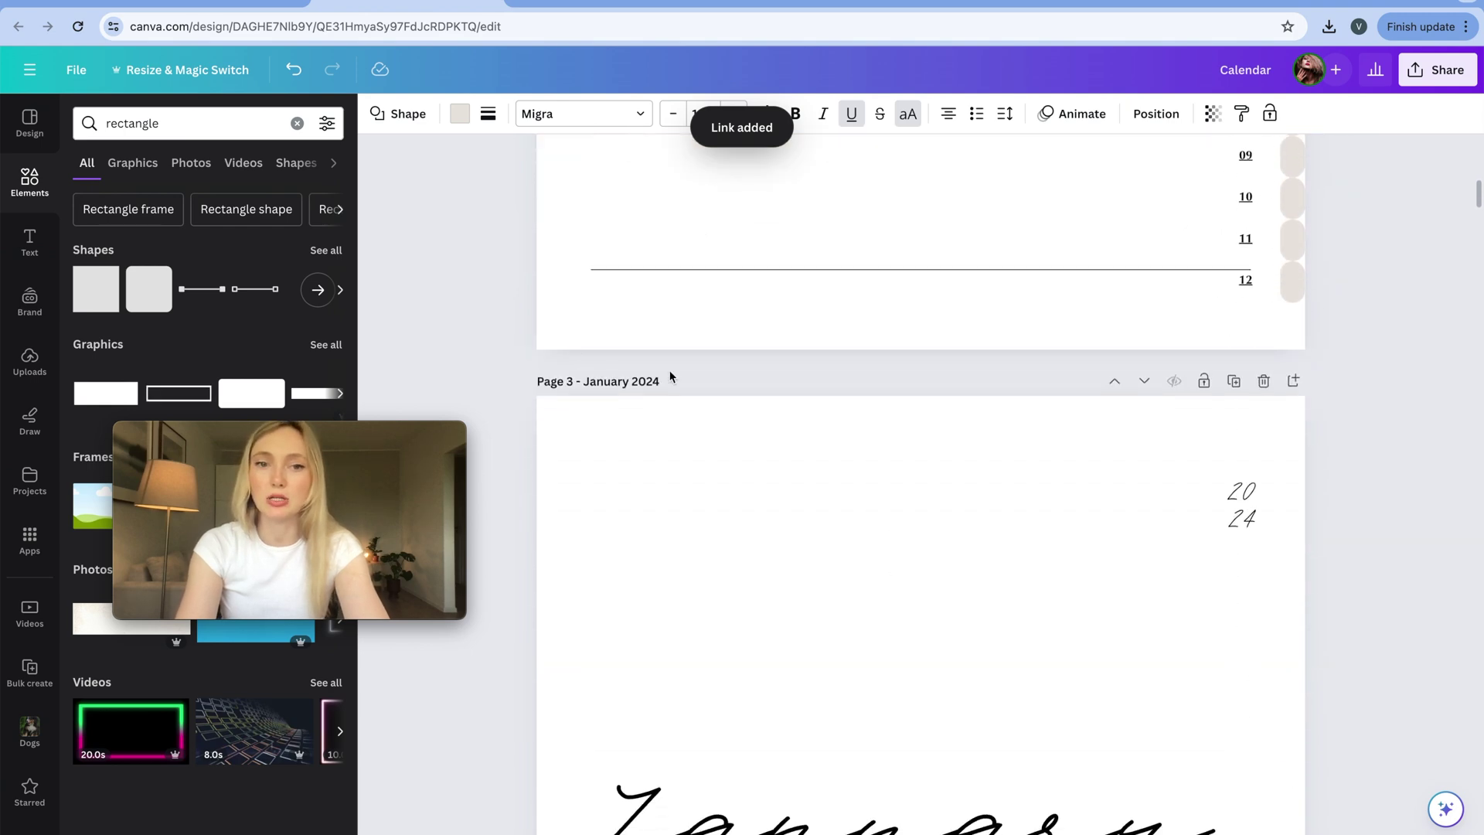
{"action": "scroll", "coordinate": [808, 451], "scroll_direction": "down", "scroll_amount": 15}
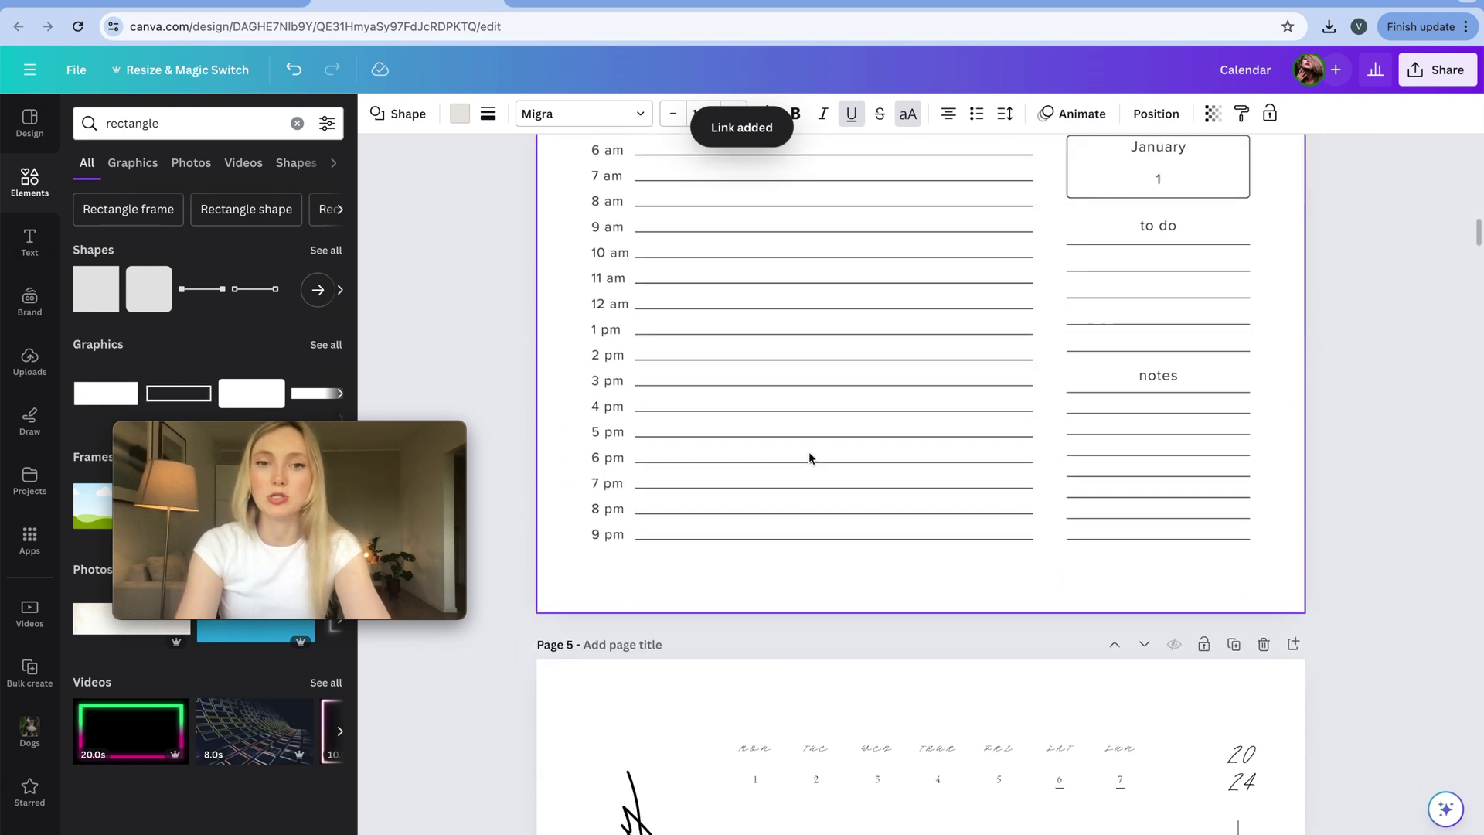
{"action": "scroll", "coordinate": [809, 451], "scroll_direction": "down", "scroll_amount": 14}
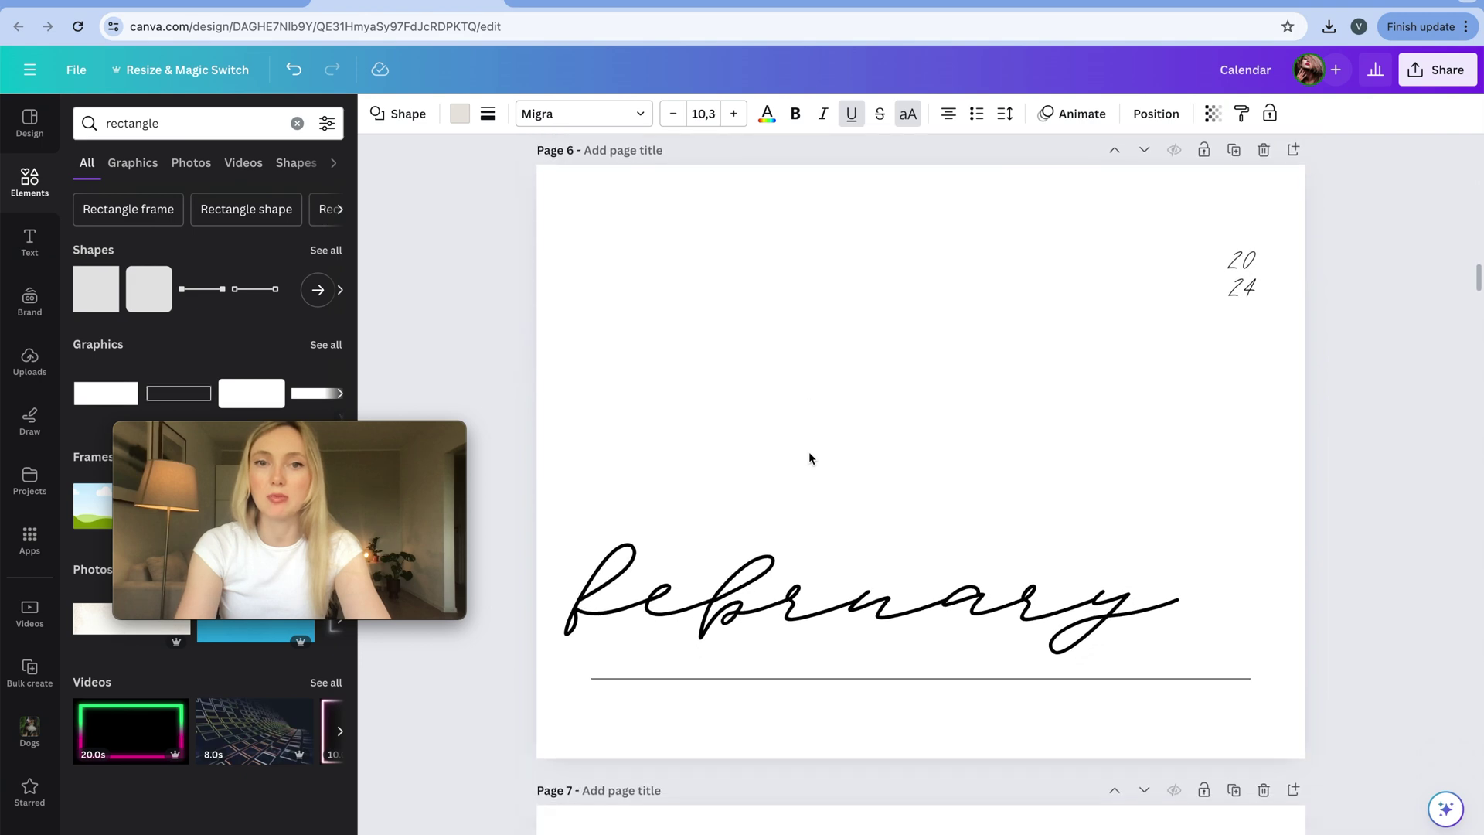
{"action": "scroll", "coordinate": [809, 451], "scroll_direction": "up", "scroll_amount": 1}
{"action": "type", "text": "FEB "}
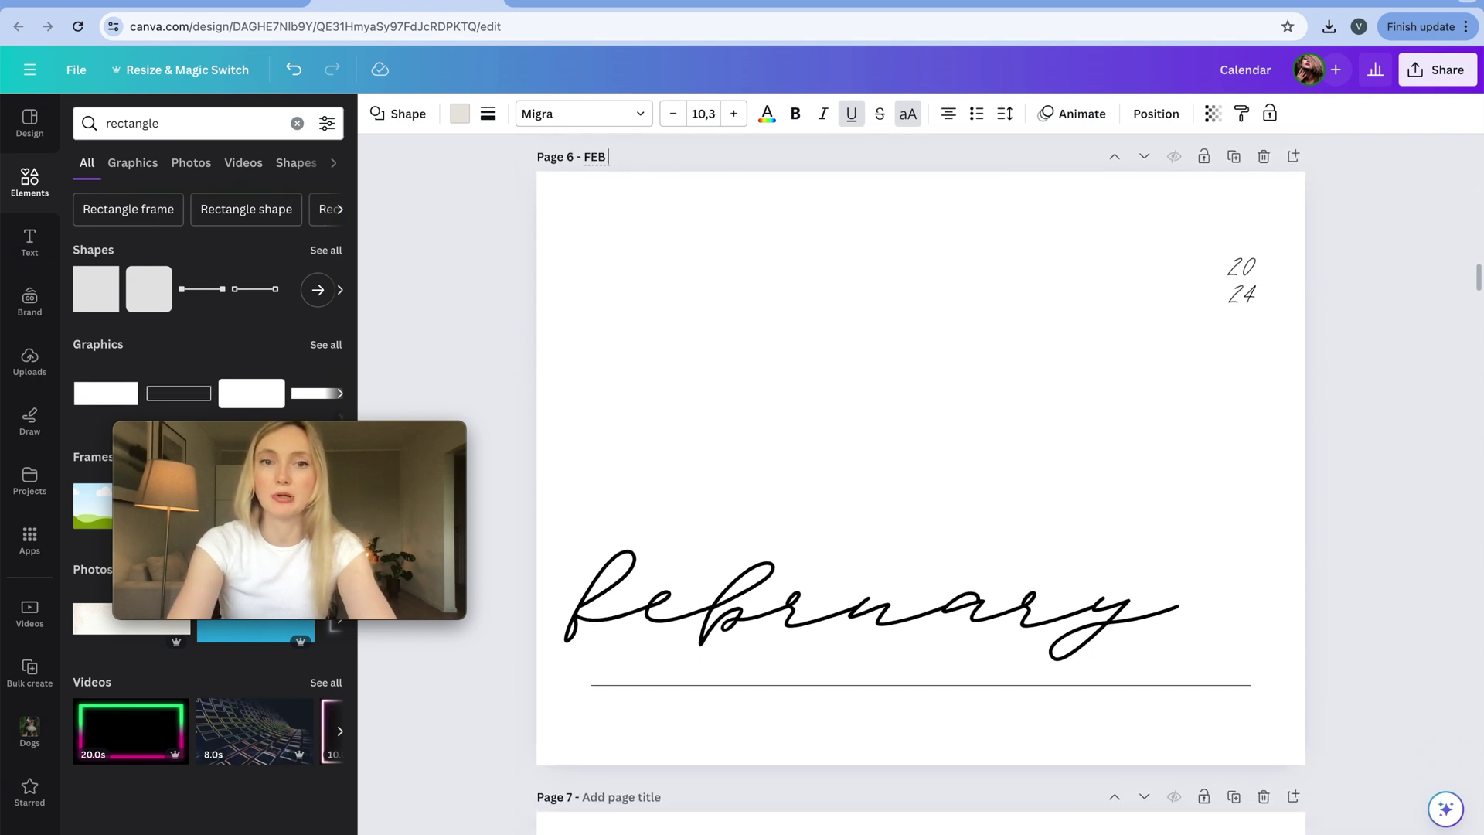
{"action": "type", "text": "2024"}
Title page 7 'FEB 2024 a' and scroll back to the index page
{"action": "scroll", "coordinate": [665, 317], "scroll_direction": "down", "scroll_amount": 12}
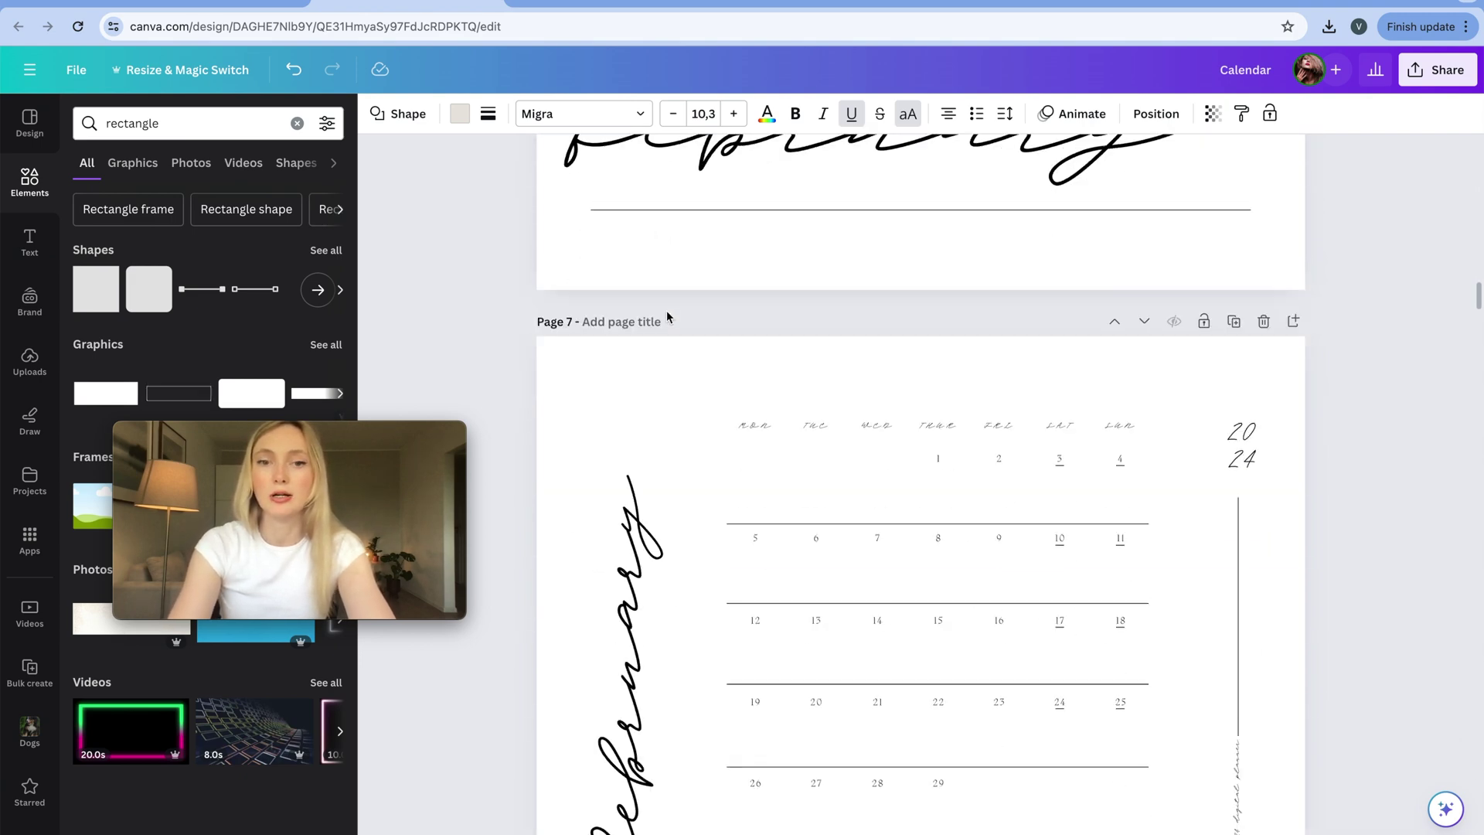
{"action": "scroll", "coordinate": [697, 486], "scroll_direction": "up", "scroll_amount": 8}
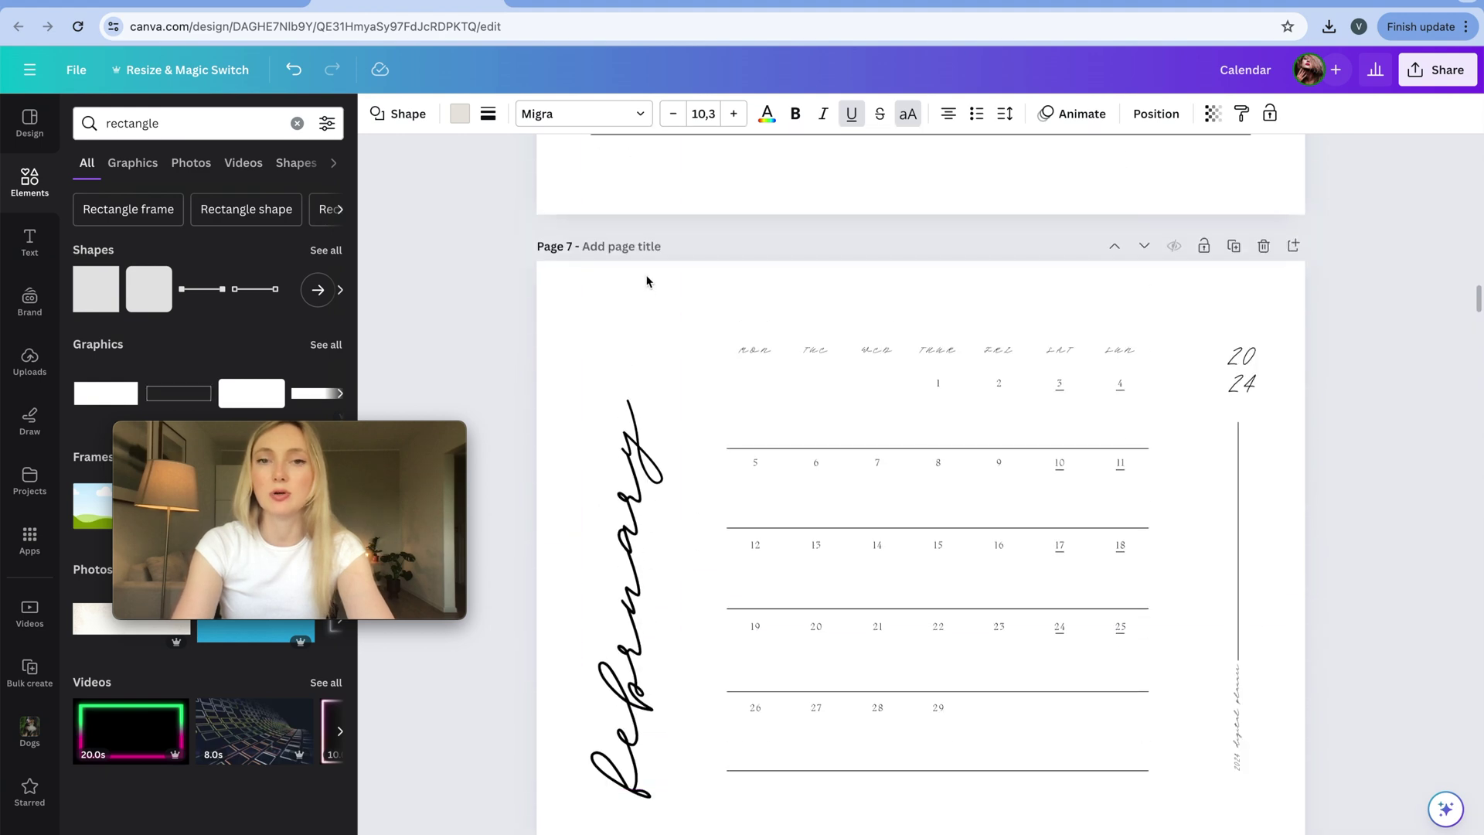
{"action": "left_click", "coordinate": [601, 246]}
{"action": "type", "text": "FE"}
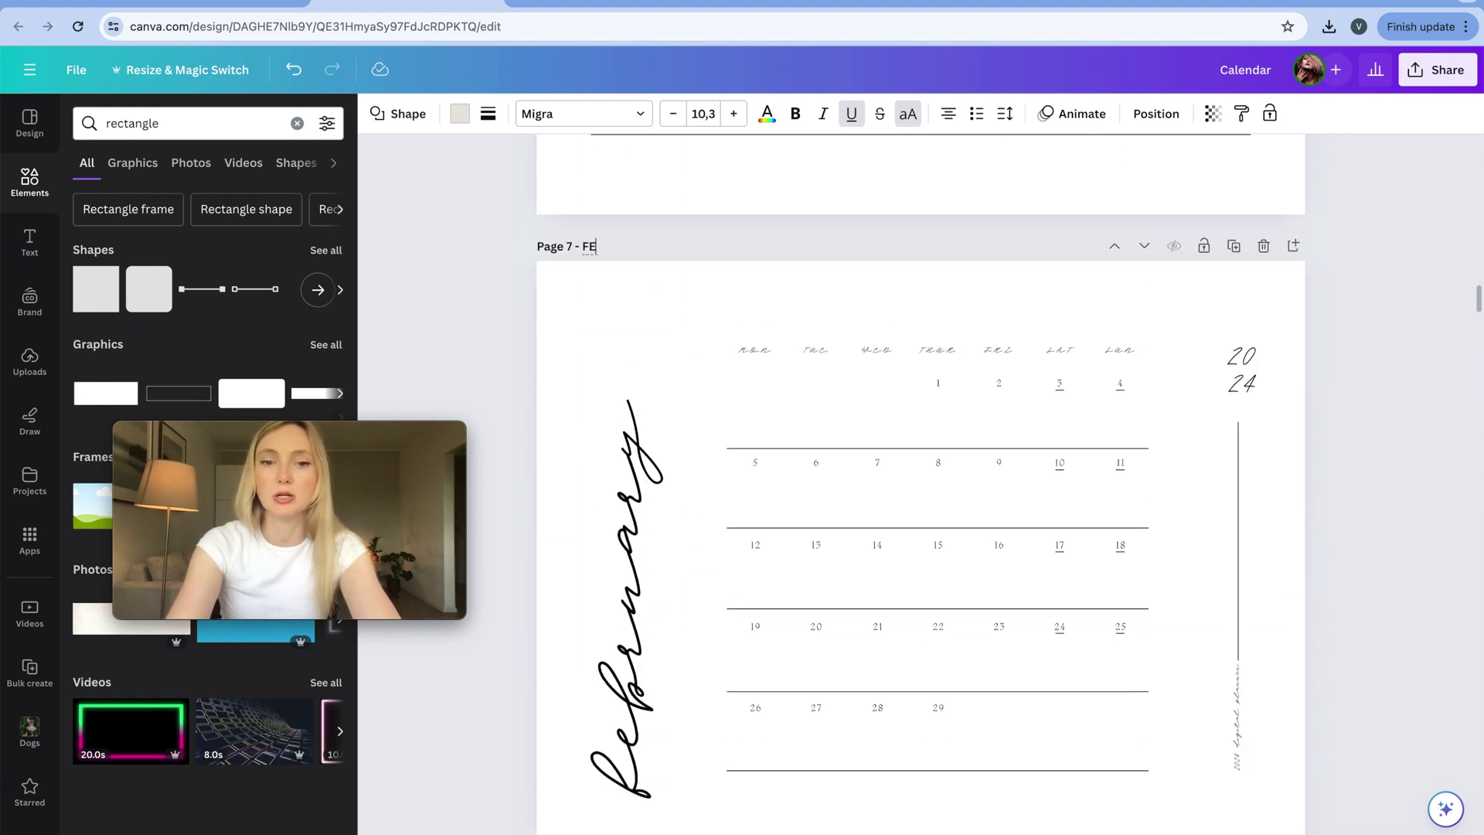
{"action": "type", "text": "B 2024"}
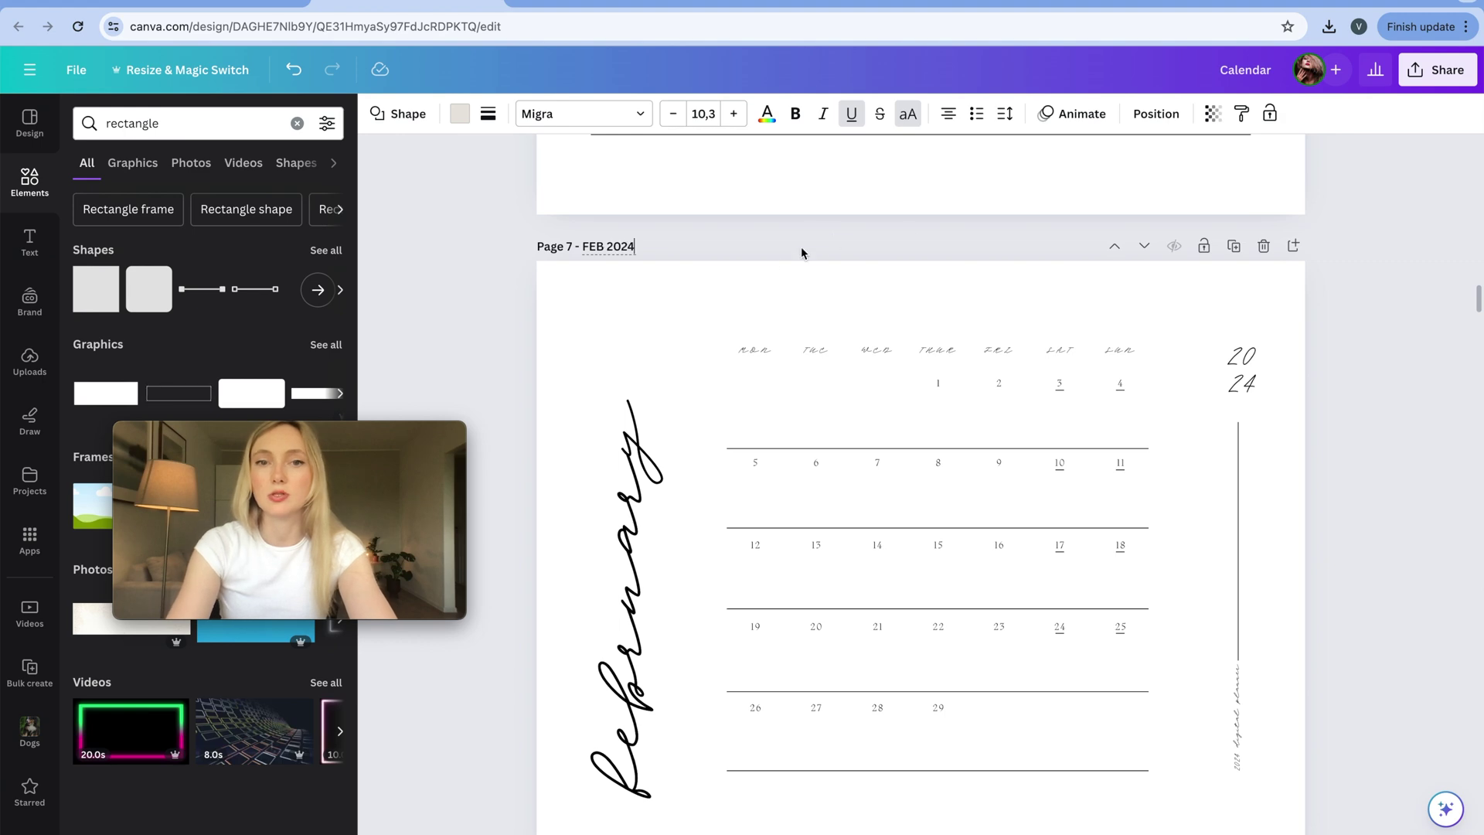
{"action": "left_click", "coordinate": [855, 336]}
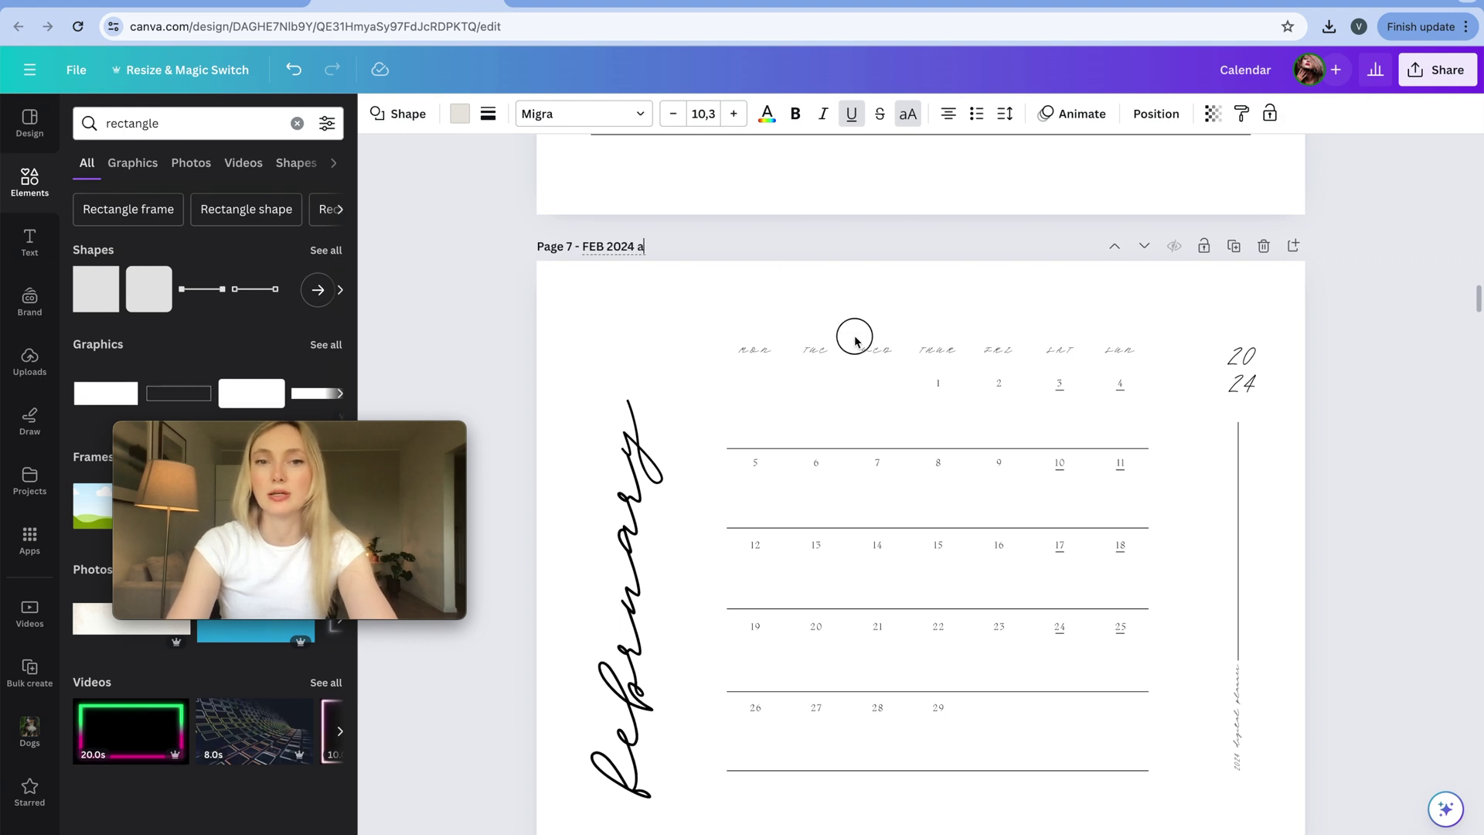
{"action": "scroll", "coordinate": [856, 341], "scroll_direction": "up", "scroll_amount": 20}
{"action": "scroll", "coordinate": [855, 341], "scroll_direction": "up", "scroll_amount": 5}
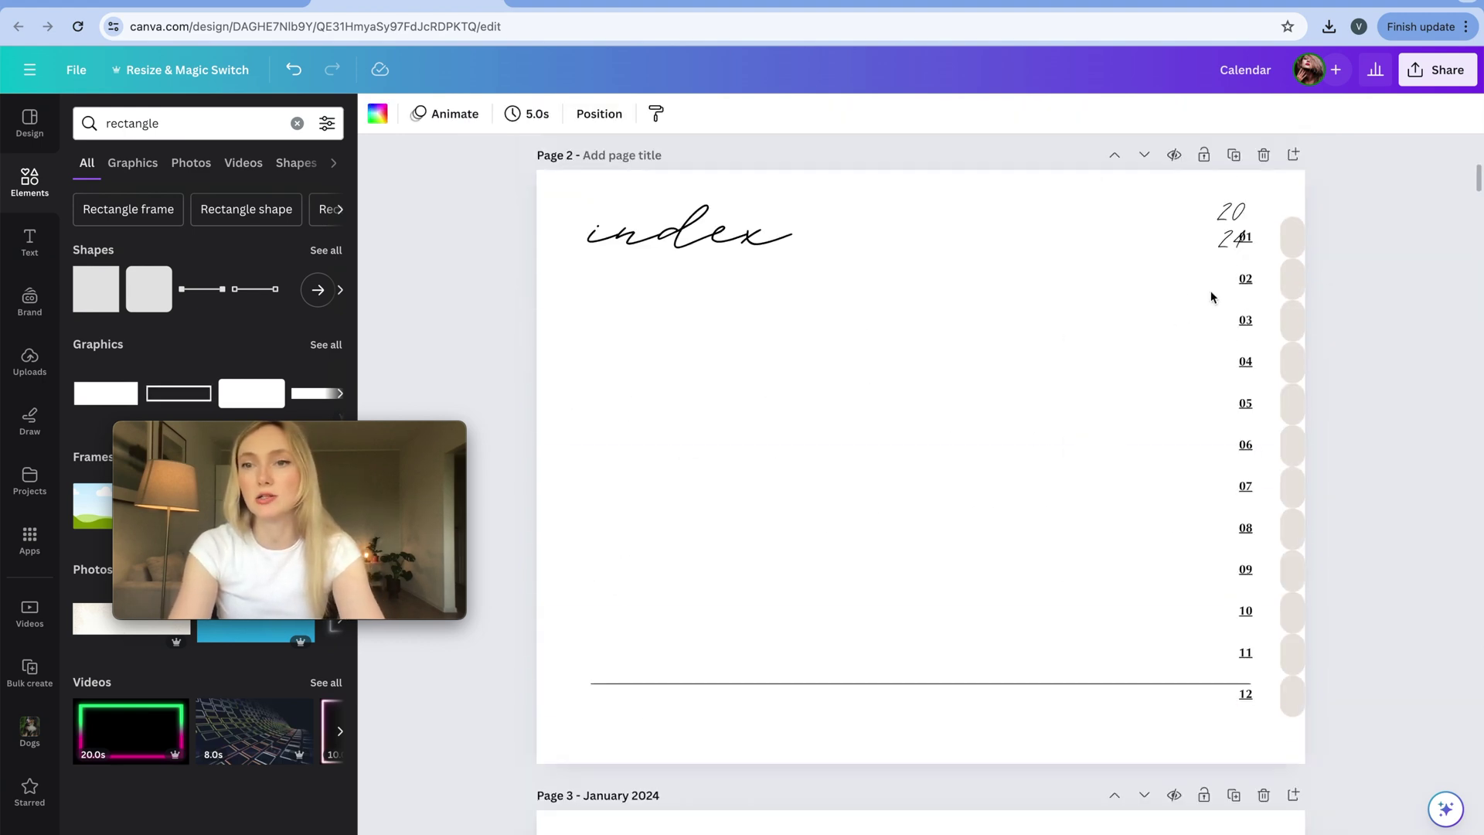
Link the tab beside 03 to page 7, 'FEB 2024 a'
{"action": "left_click", "coordinate": [1294, 277]}
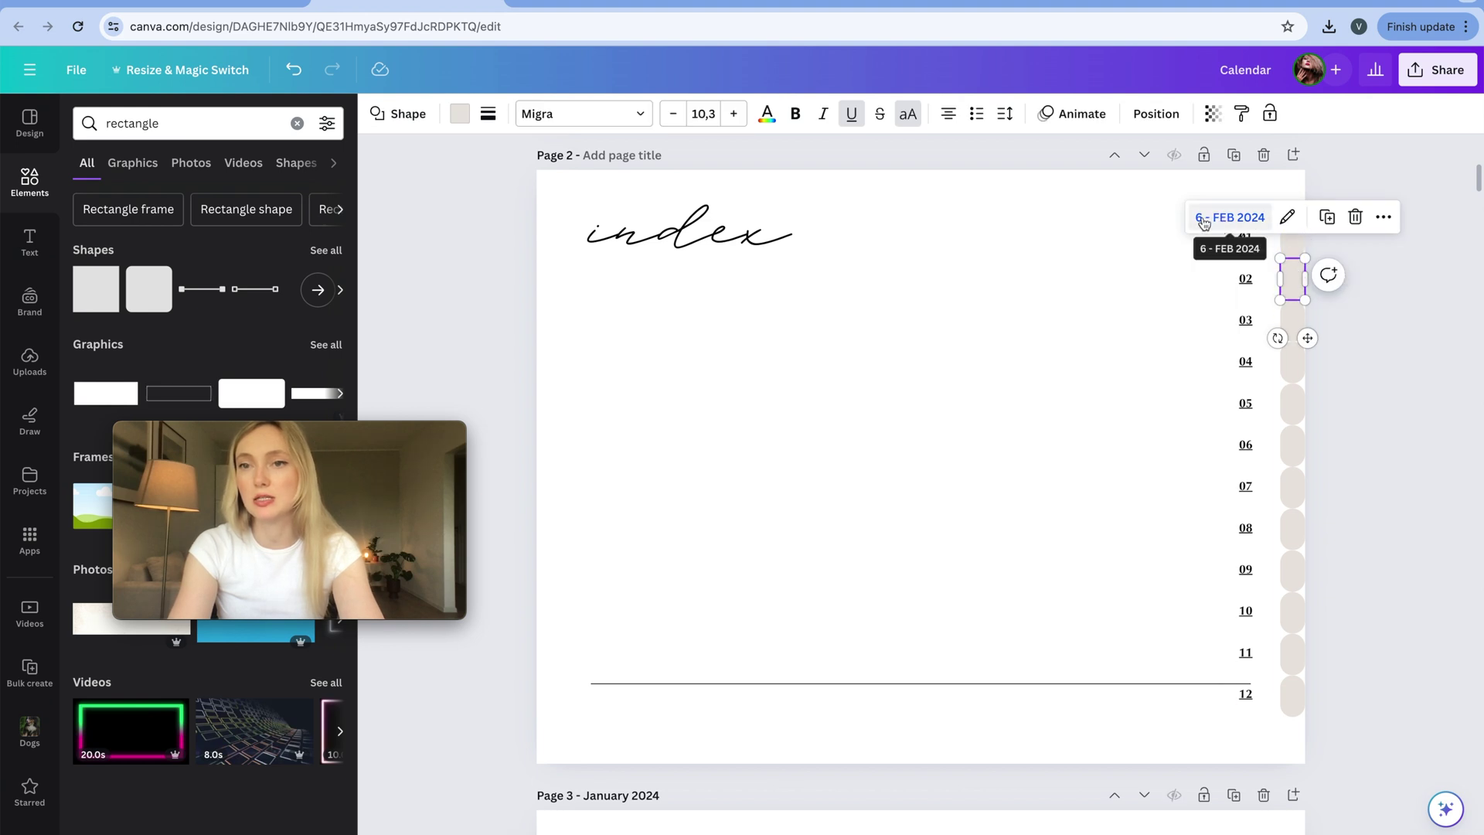
{"action": "left_click", "coordinate": [1295, 324]}
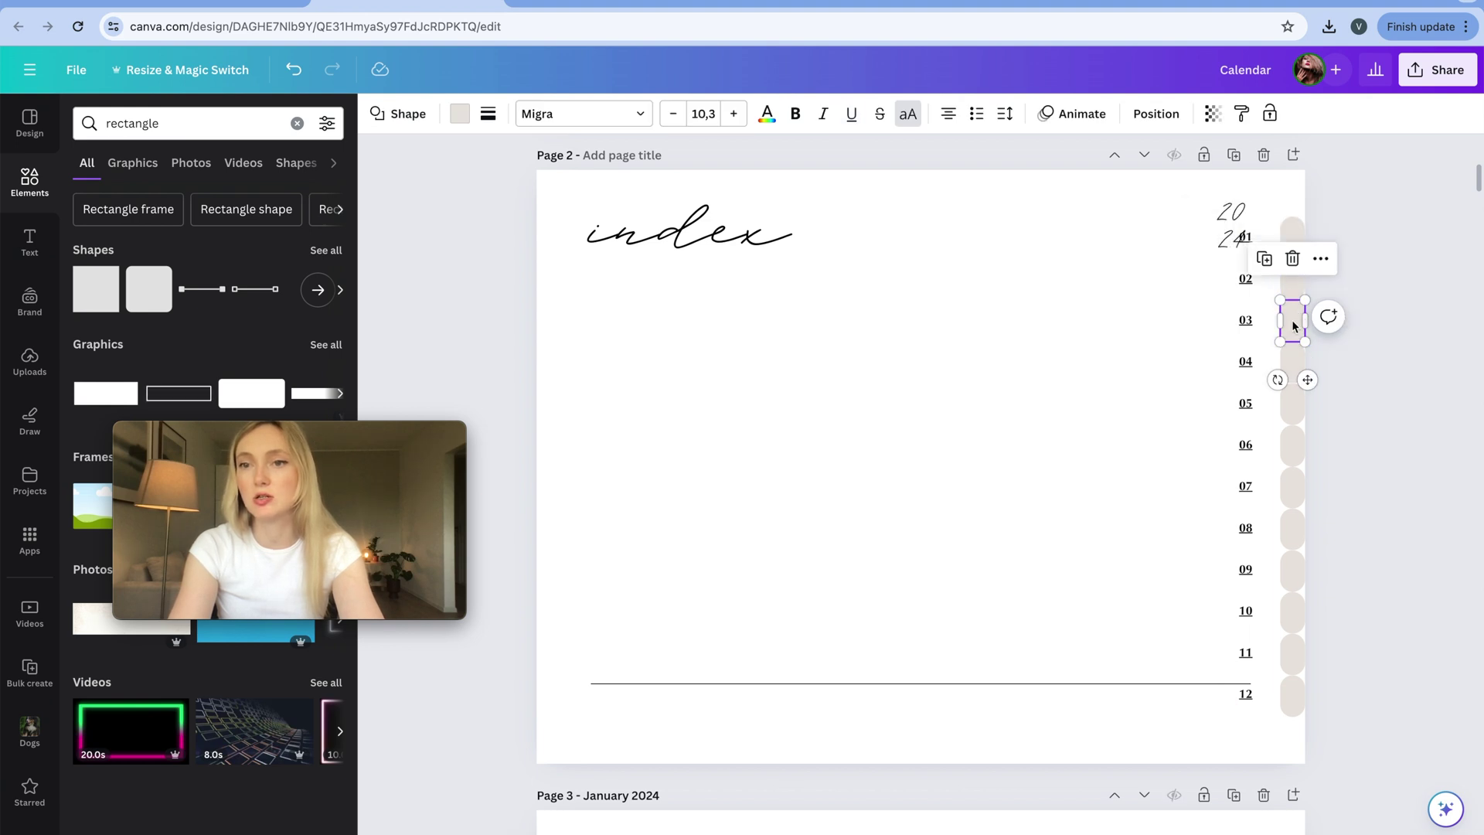
{"action": "left_click", "coordinate": [1322, 260]}
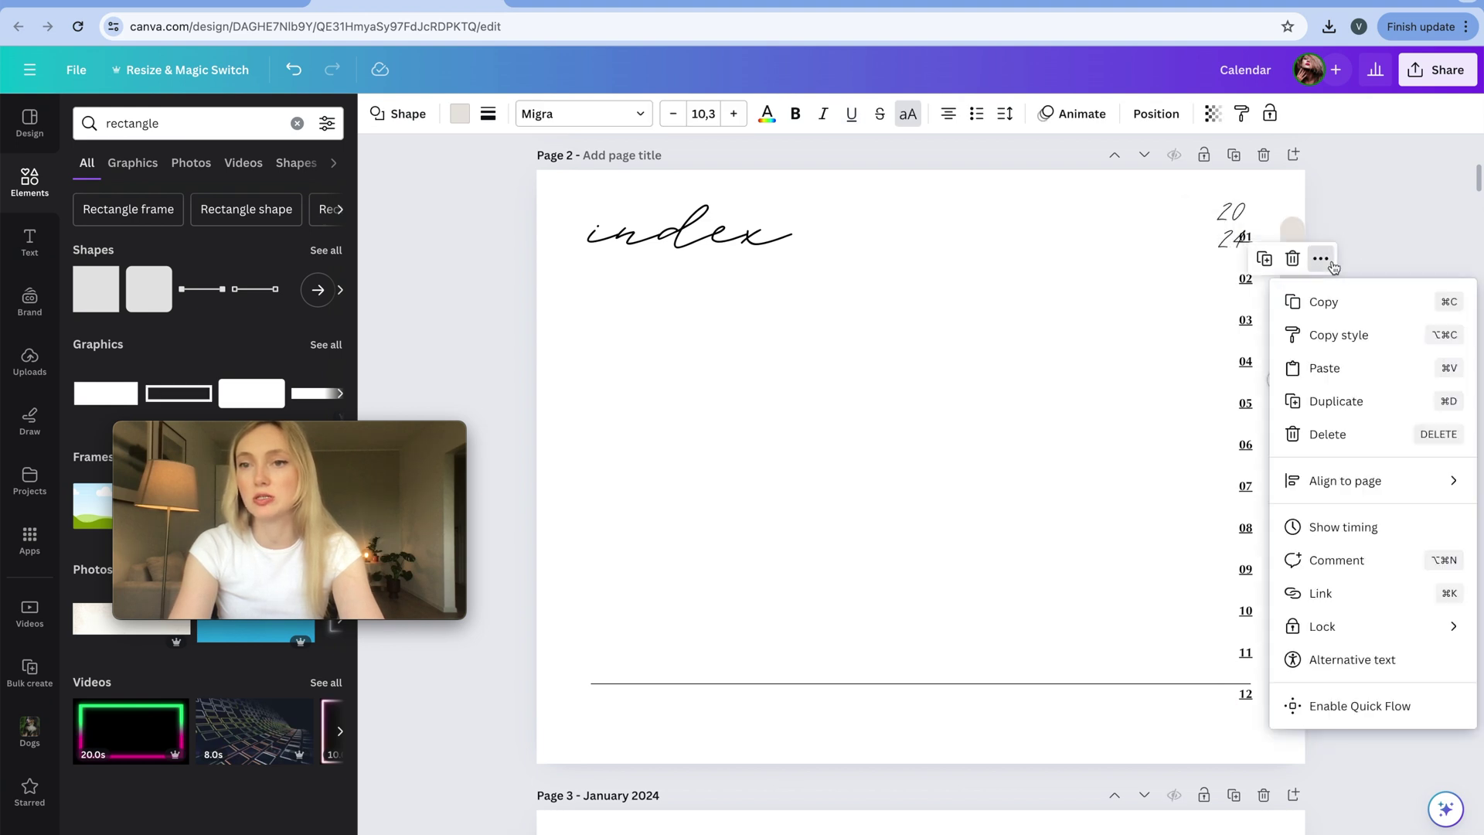
{"action": "left_click", "coordinate": [1323, 596]}
{"action": "scroll", "coordinate": [1362, 497], "scroll_direction": "down", "scroll_amount": 2}
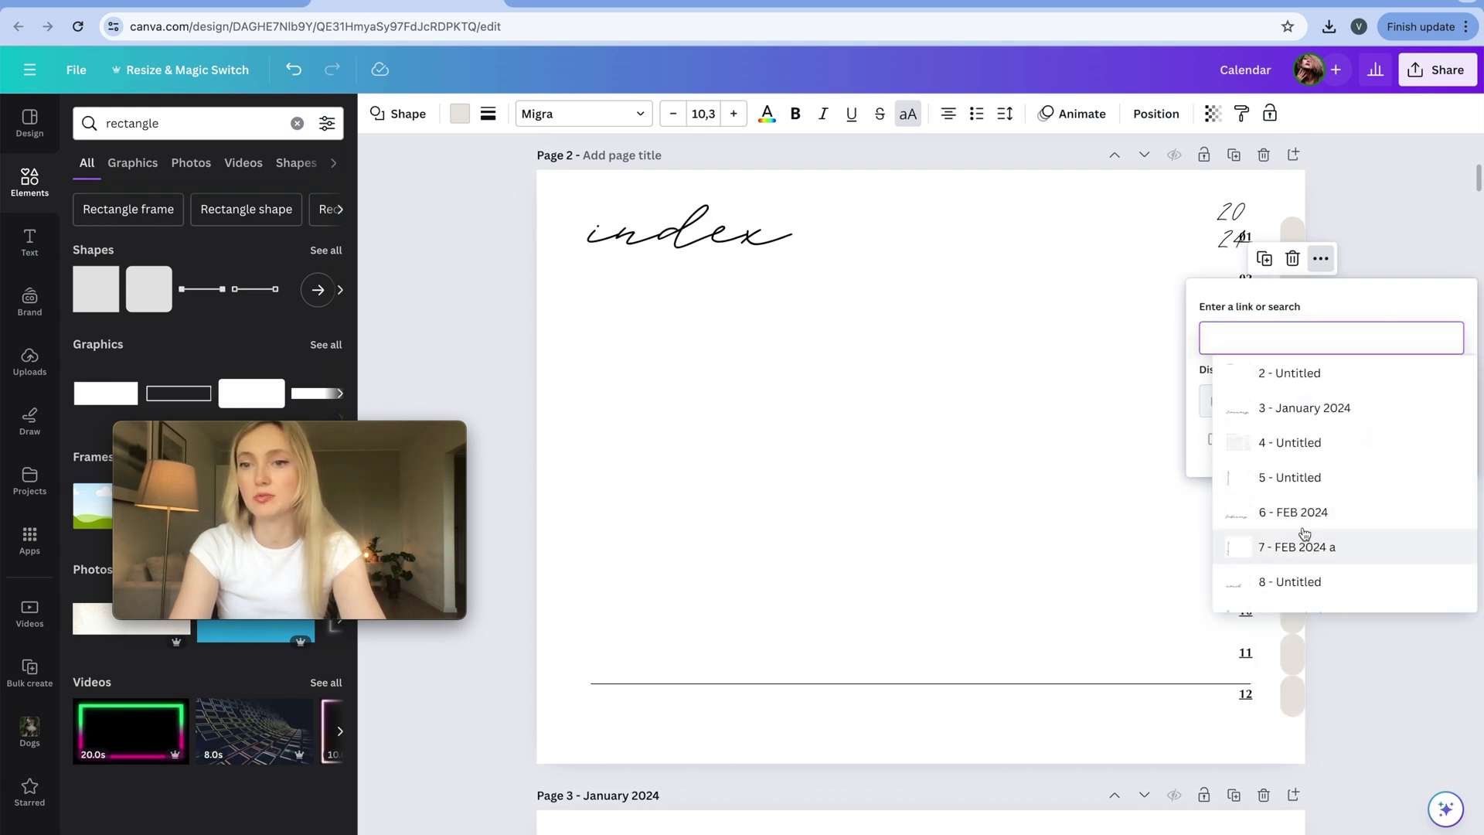
{"action": "left_click", "coordinate": [1307, 545]}
{"action": "left_click", "coordinate": [1089, 463]}
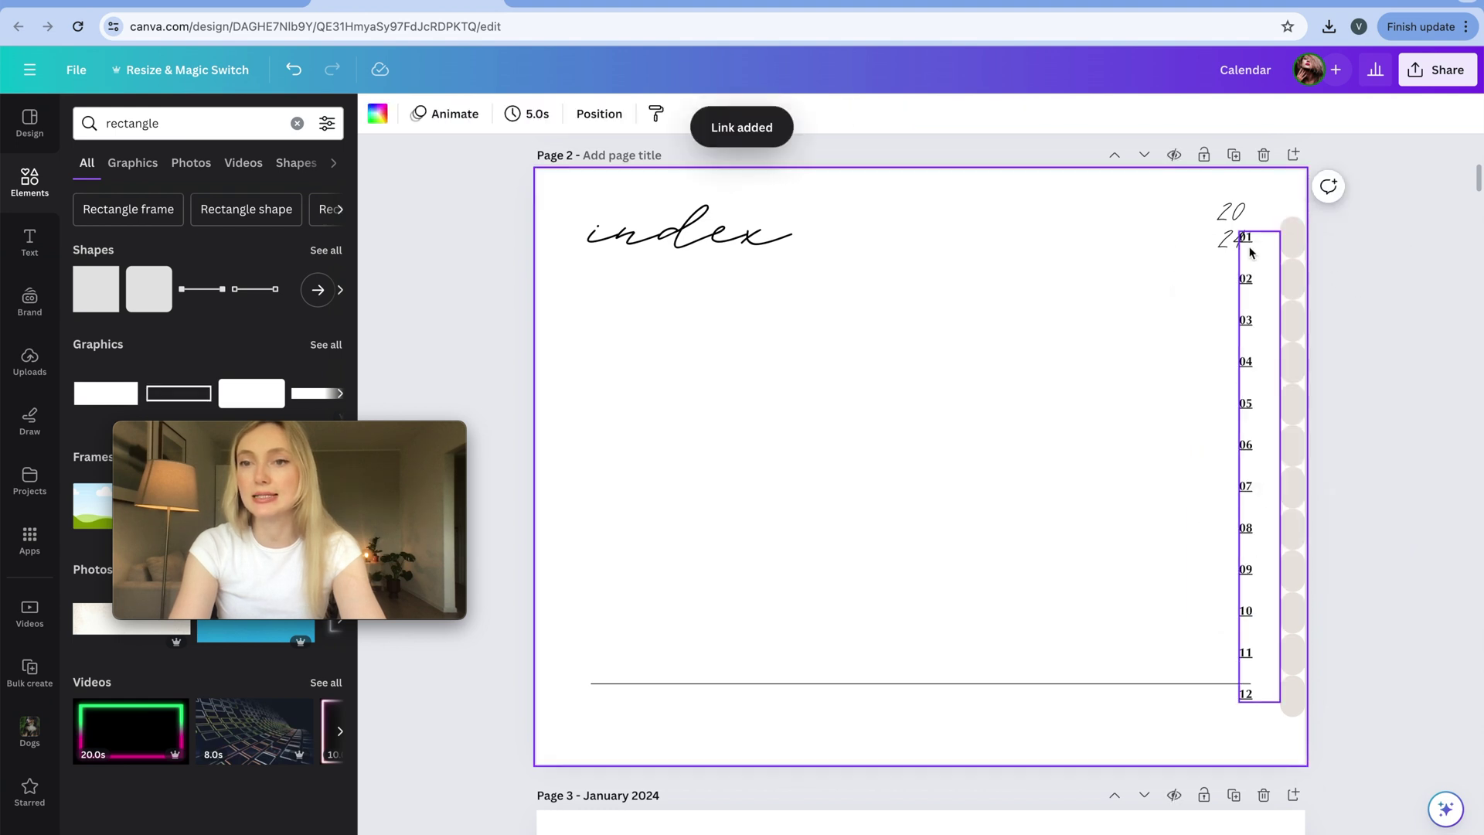
Nudge the 01–12 number column right onto the tabs
{"action": "left_click", "coordinate": [1295, 246]}
{"action": "left_click_drag", "start_coordinate": [1295, 246], "coordinate": [1300, 246]}
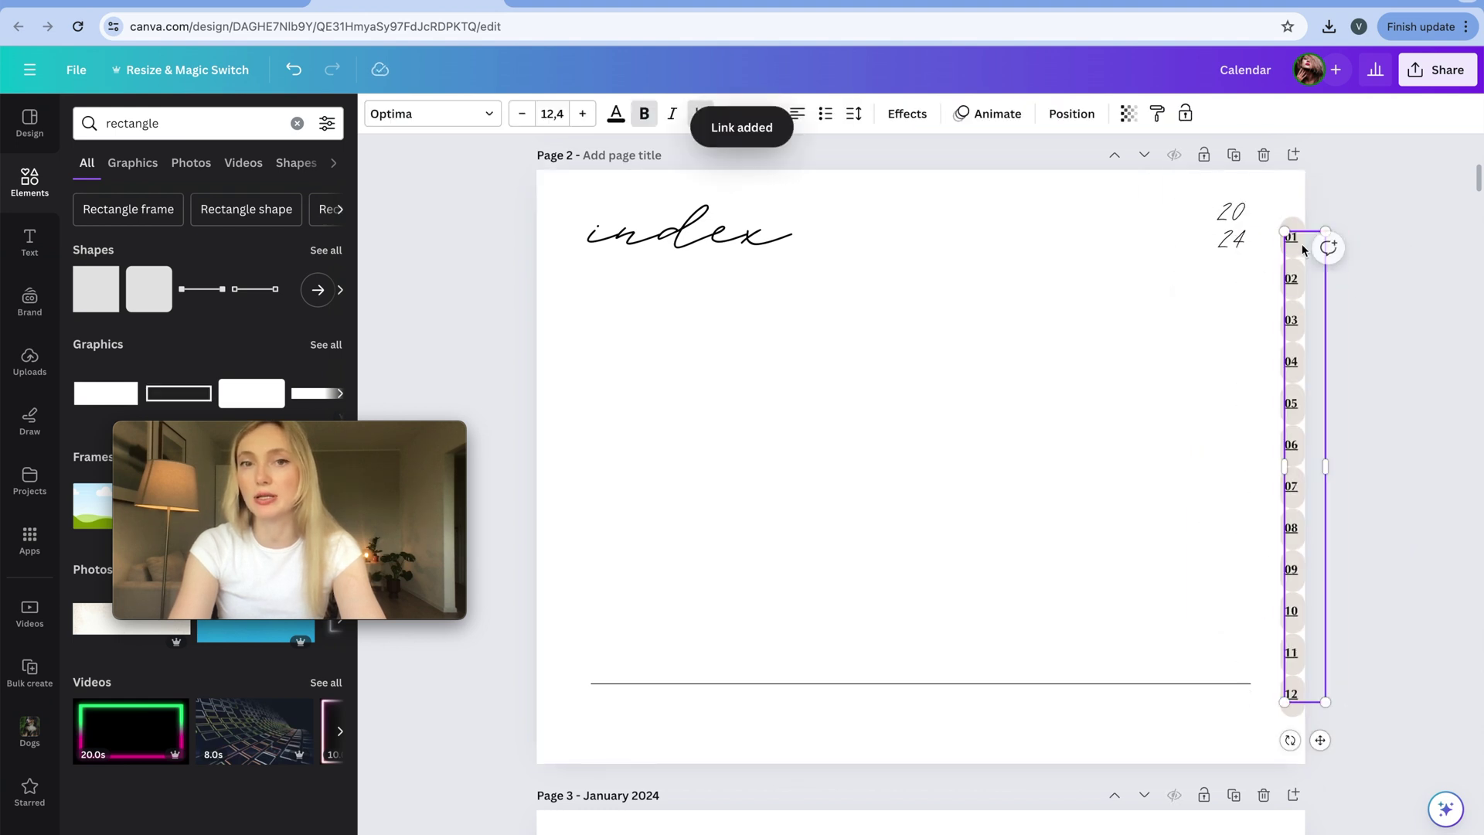
{"action": "left_click", "coordinate": [1055, 325]}
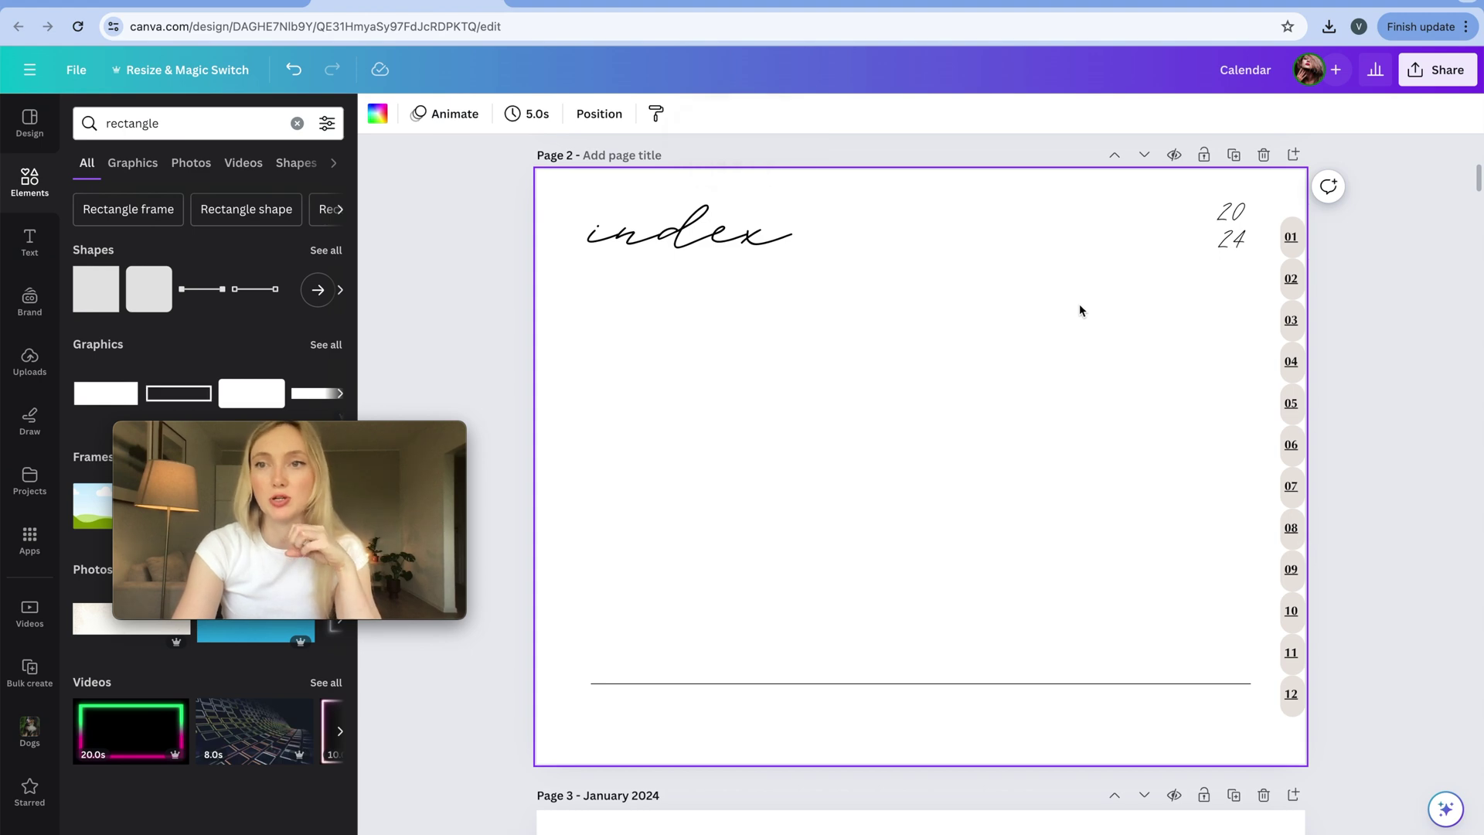
Choose PDF Standard as the download file type in the Share panel
{"action": "left_click", "coordinate": [1438, 70]}
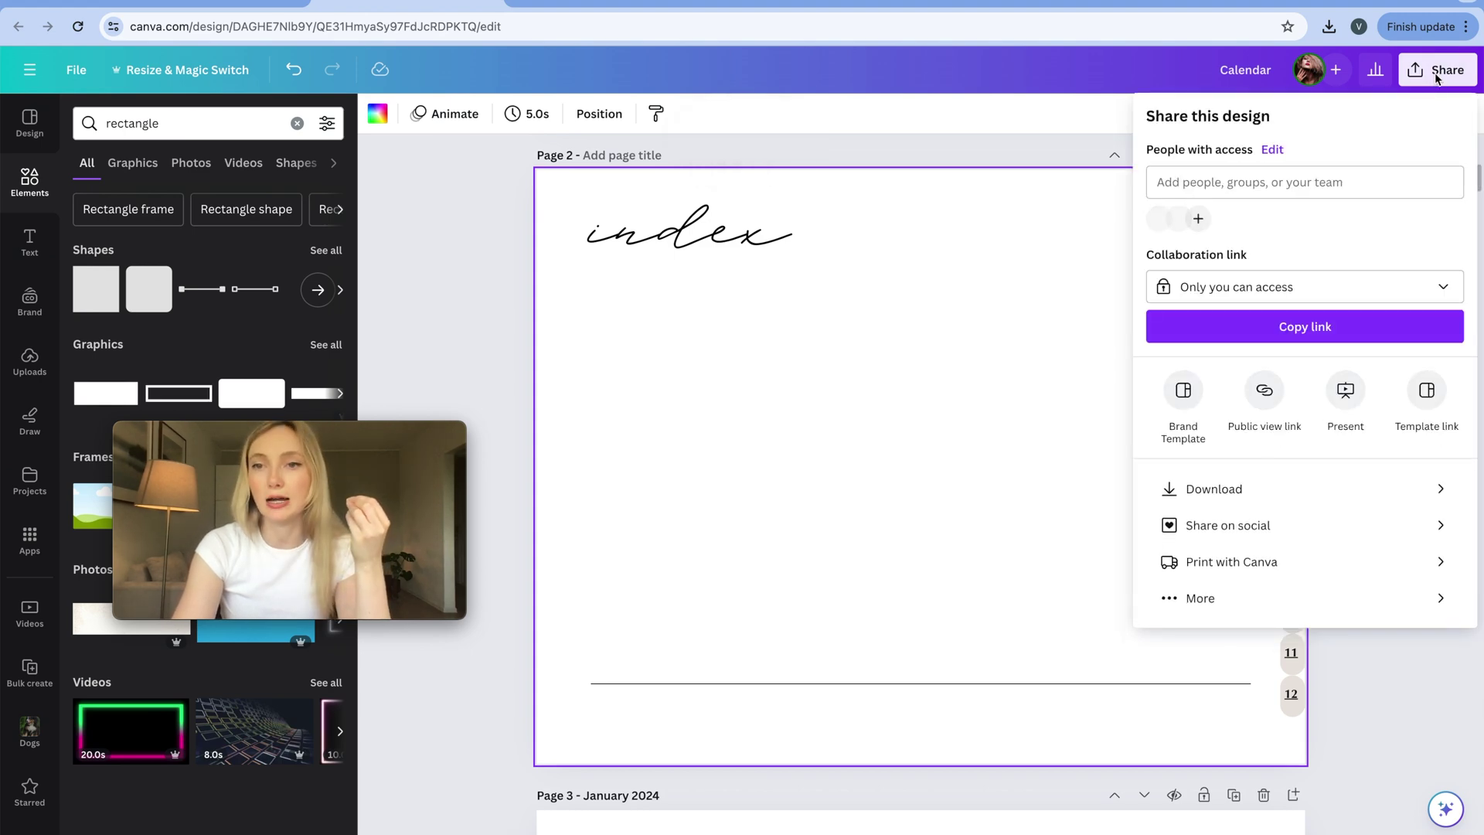
{"action": "left_click", "coordinate": [1216, 489]}
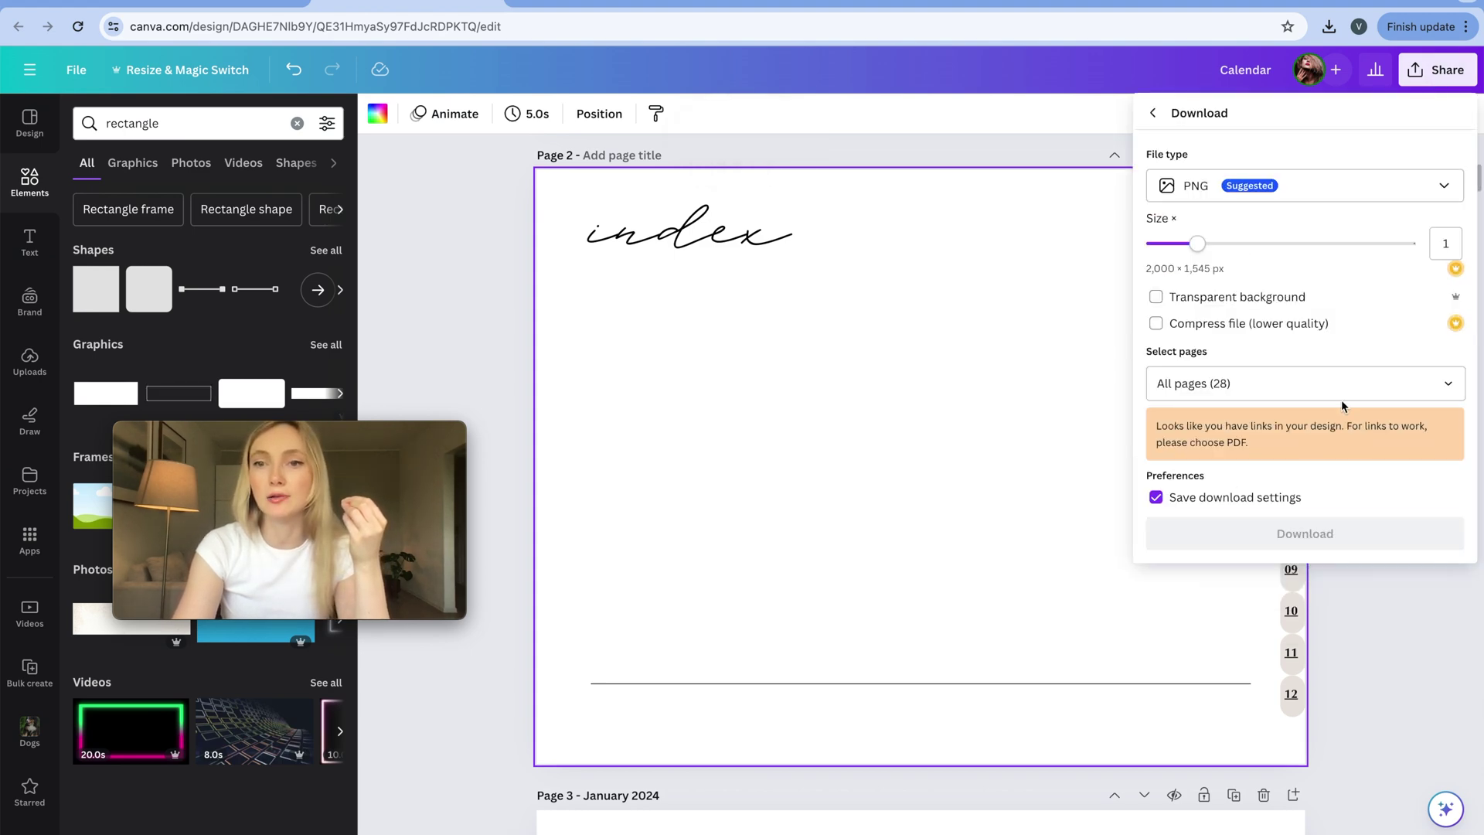
{"action": "left_click", "coordinate": [1297, 197]}
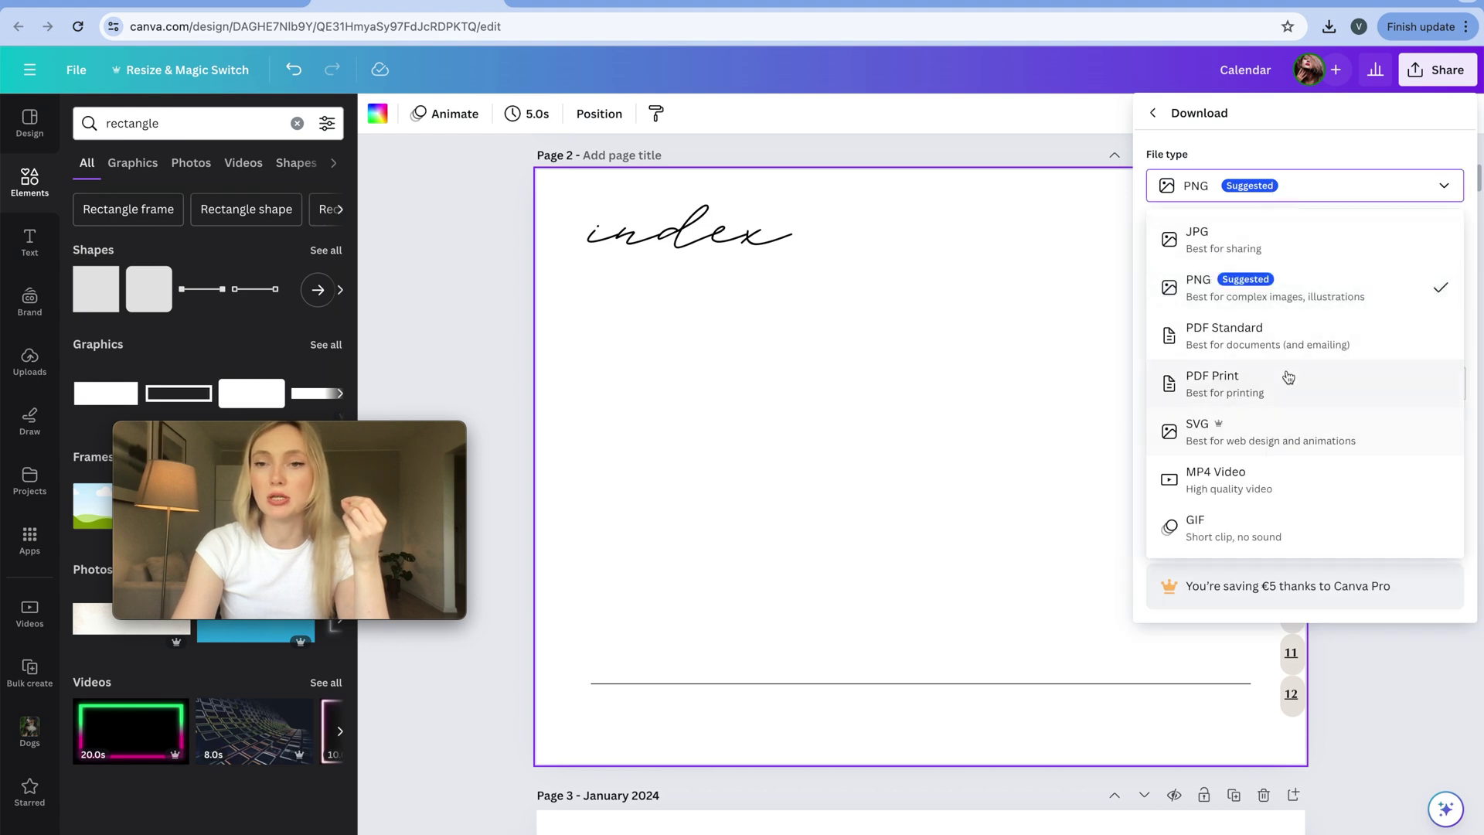
{"action": "left_click", "coordinate": [1246, 343]}
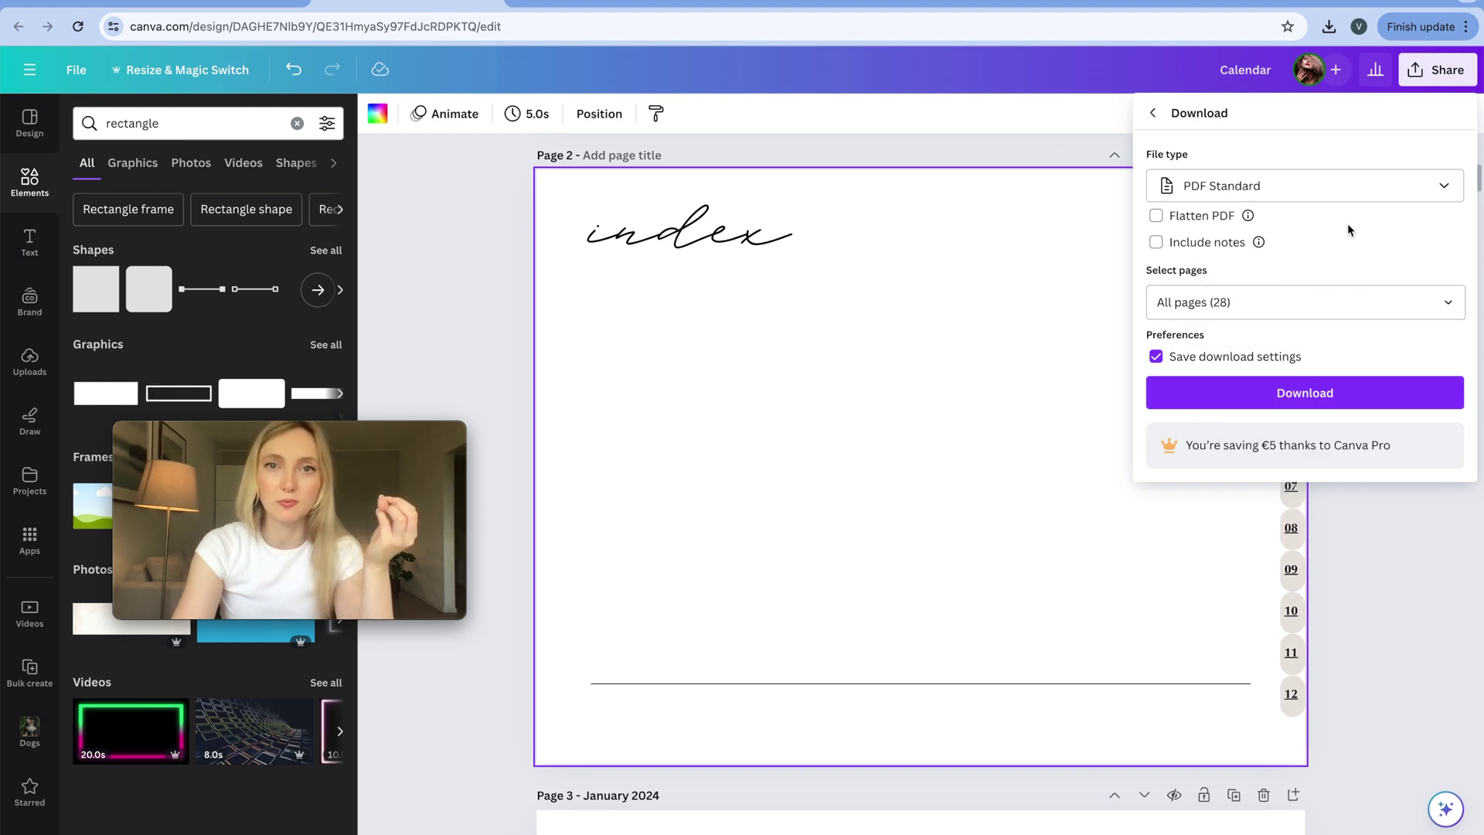
{"action": "left_click", "coordinate": [1040, 164]}
{"action": "left_click", "coordinate": [1041, 164]}
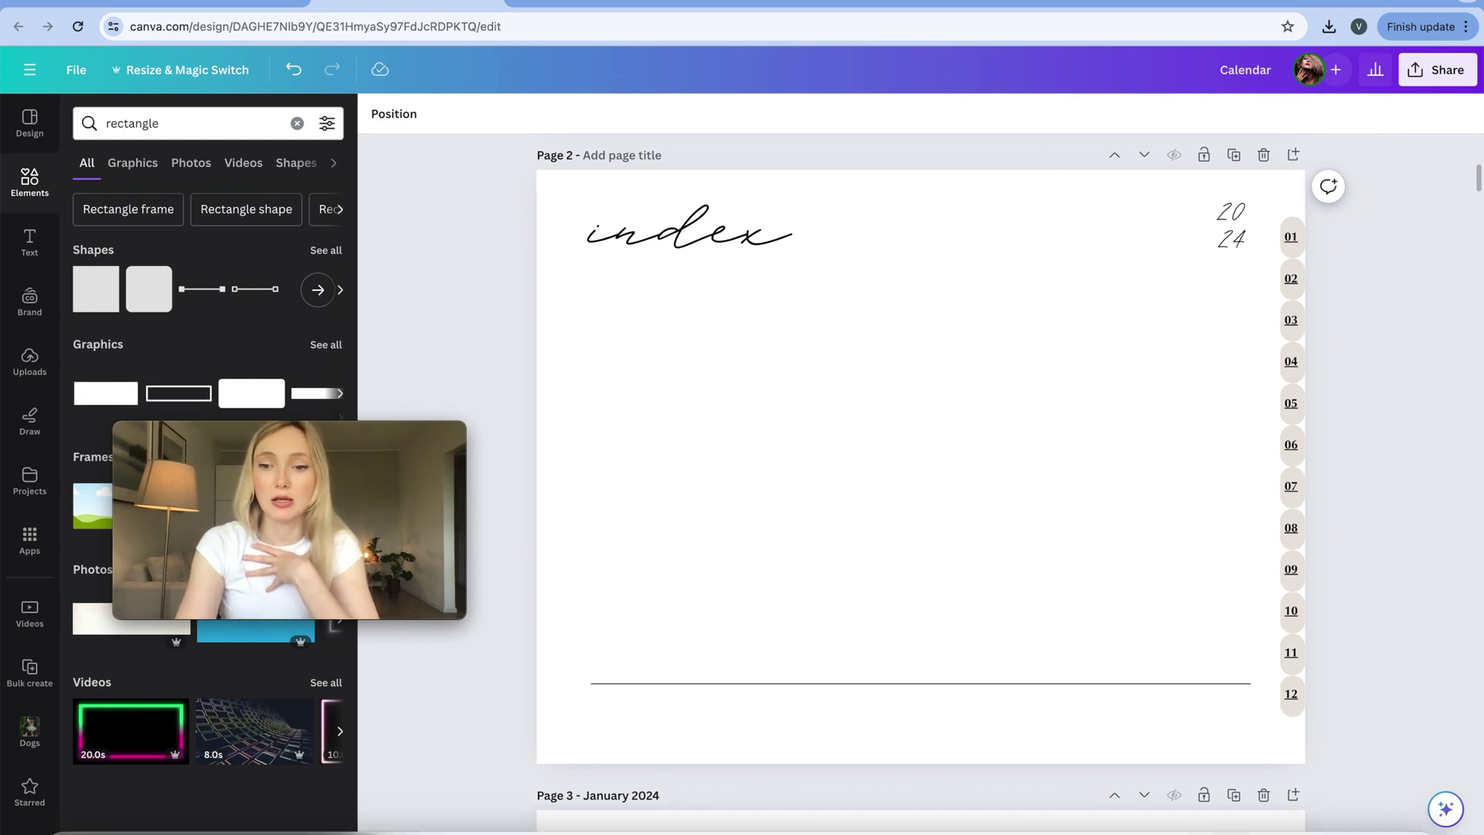
{"action": "mouse_move", "coordinate": [1277, 824]}
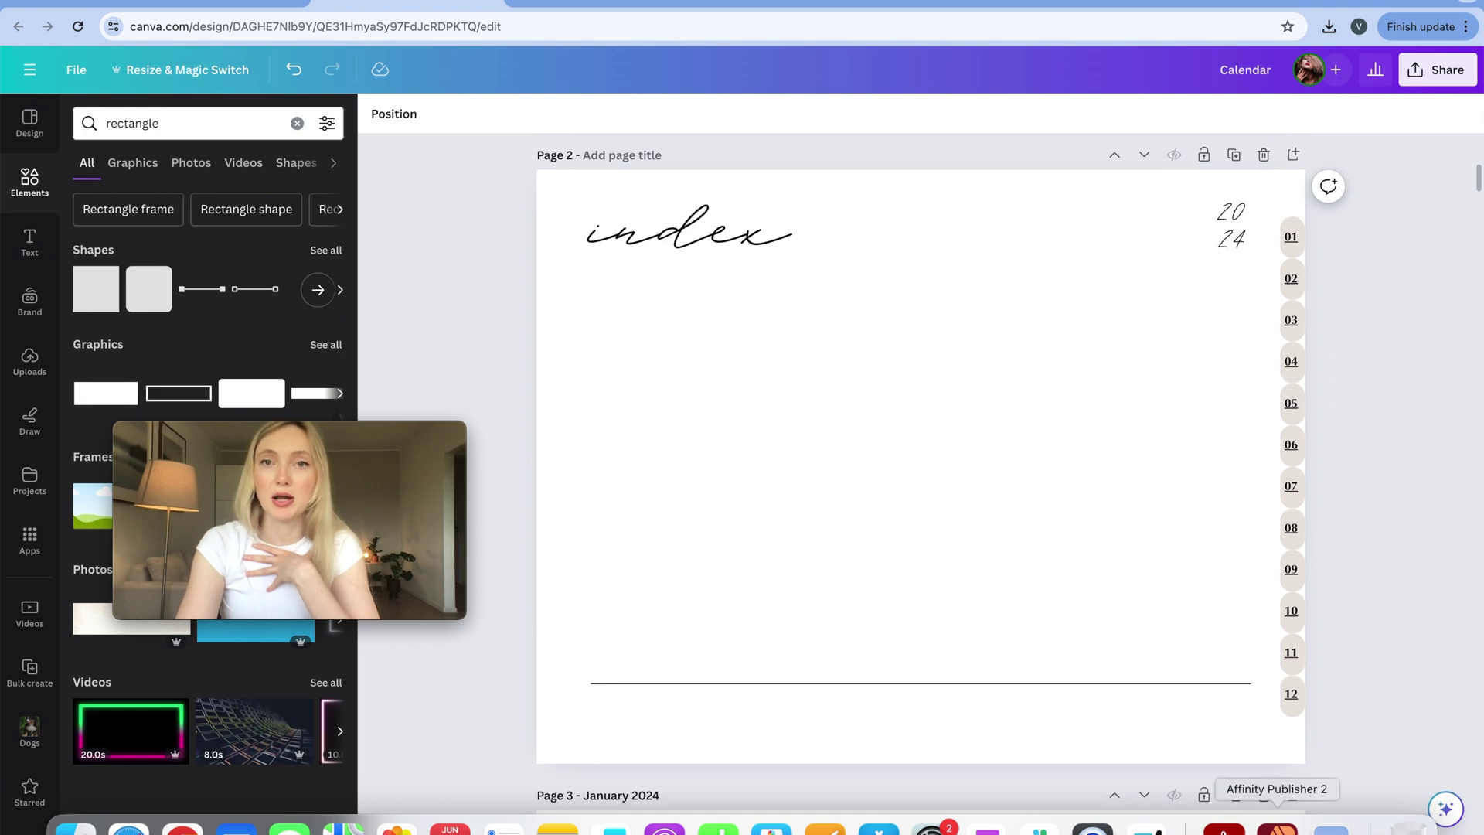